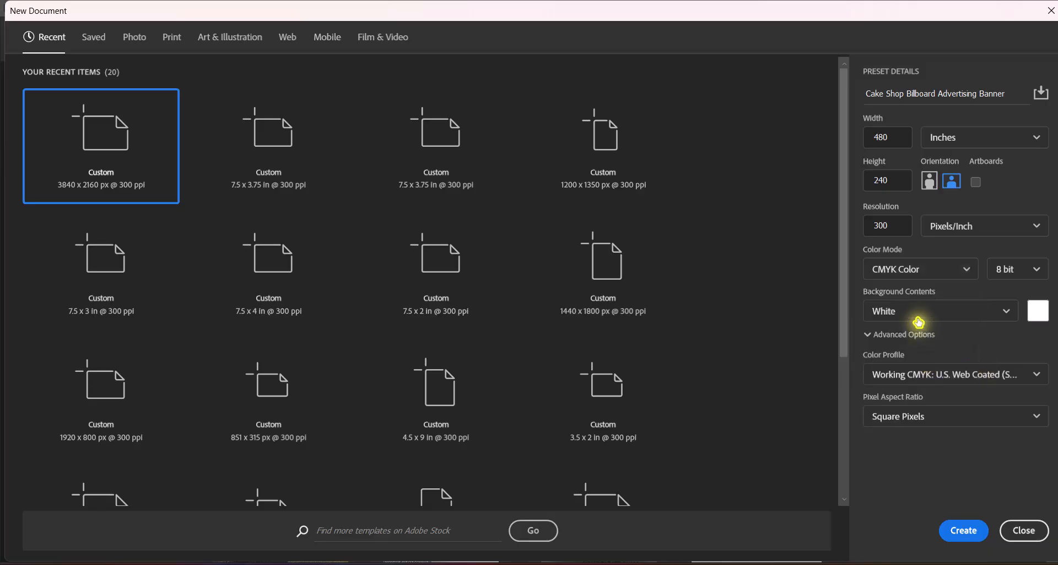
Create the Cake Shop Billboard Advertising Banner document at 300 pixels/inch with a white background.
left_click(920, 375)
left_click(904, 262)
left_click(960, 531)
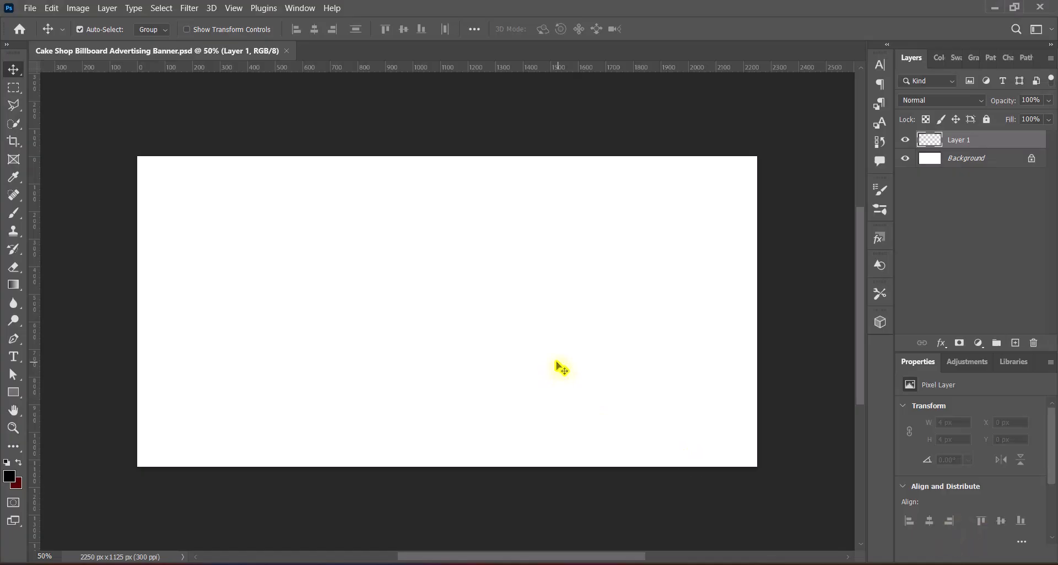
Draw a black rectangle about 2266 × 1136 px that covers the whole canvas.
scroll(480, 353, "up", 2)
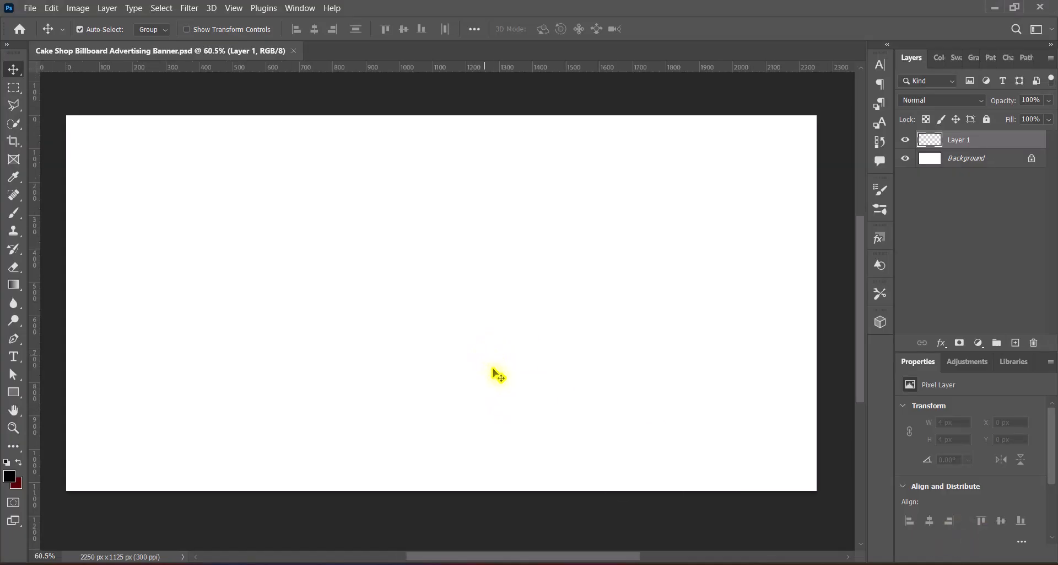
left_click_drag(13, 391, 40, 392)
left_click(42, 391)
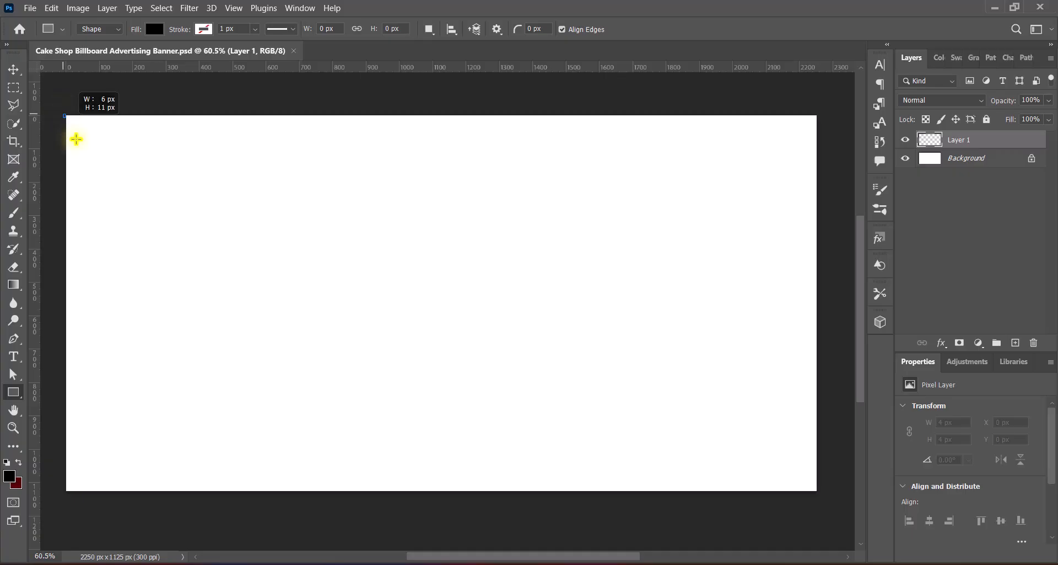
left_click_drag(76, 139, 815, 492)
key("v")
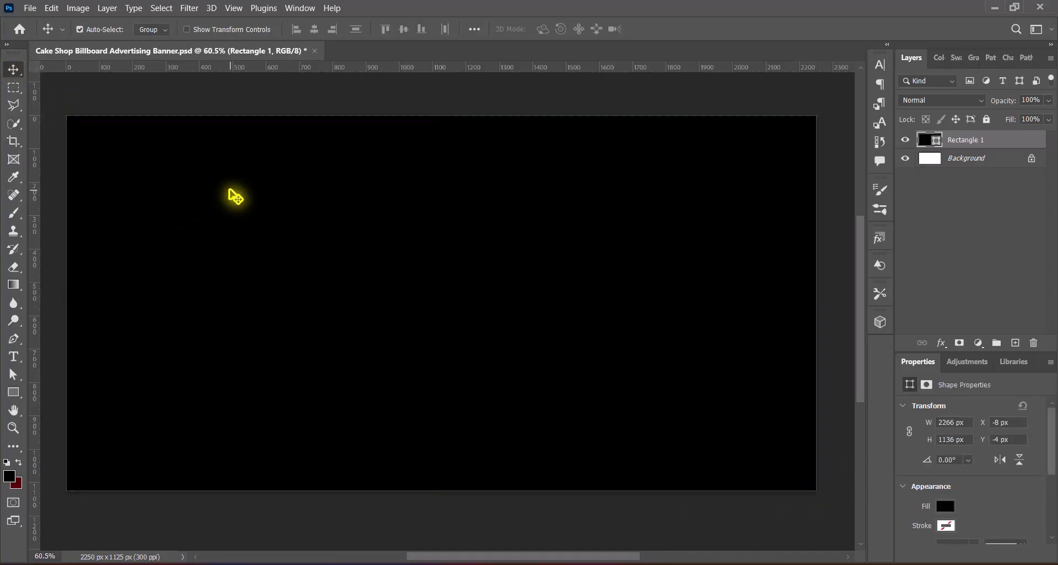
left_click_drag(447, 330, 452, 344)
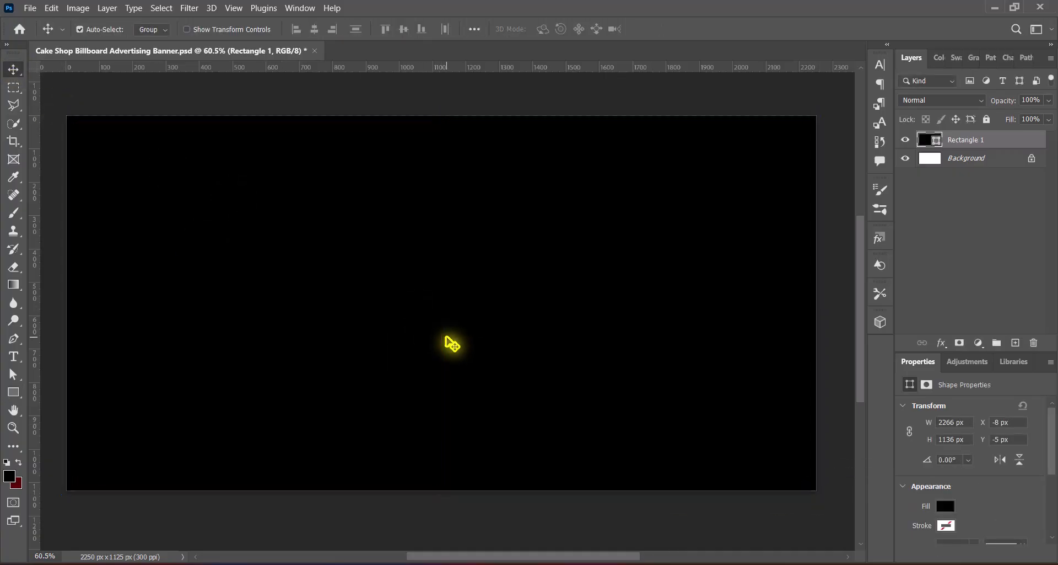
Recolor the full-canvas rectangle to a very dark maroon and save the document.
double_click(925, 142)
left_click(756, 368)
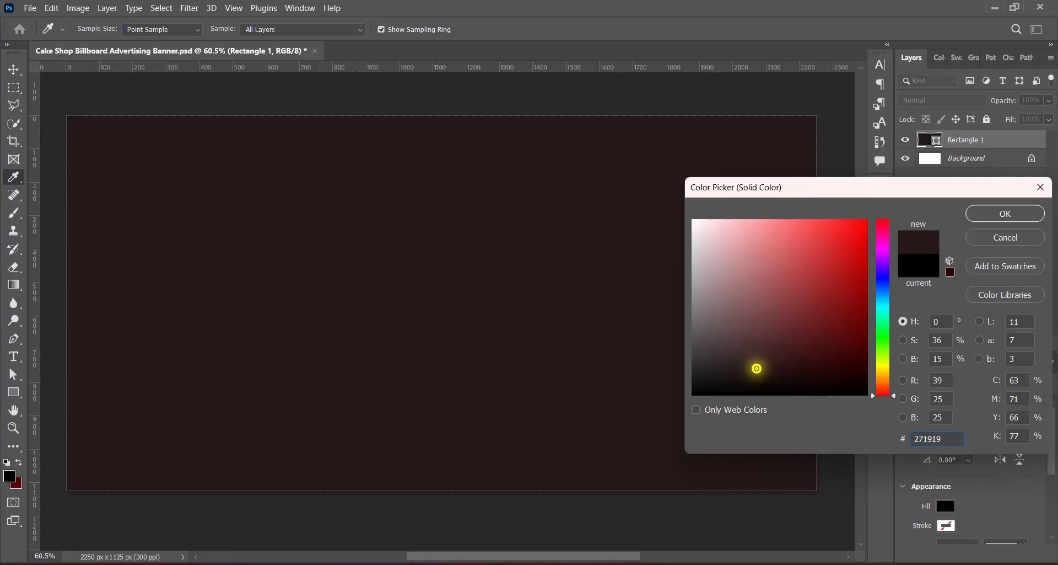
left_click(851, 372)
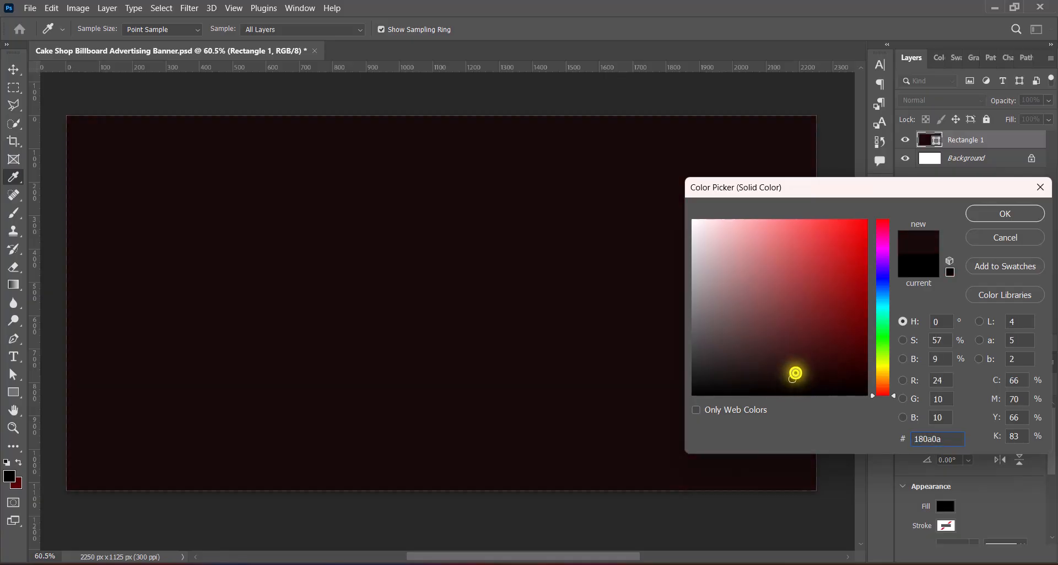
left_click(1006, 214)
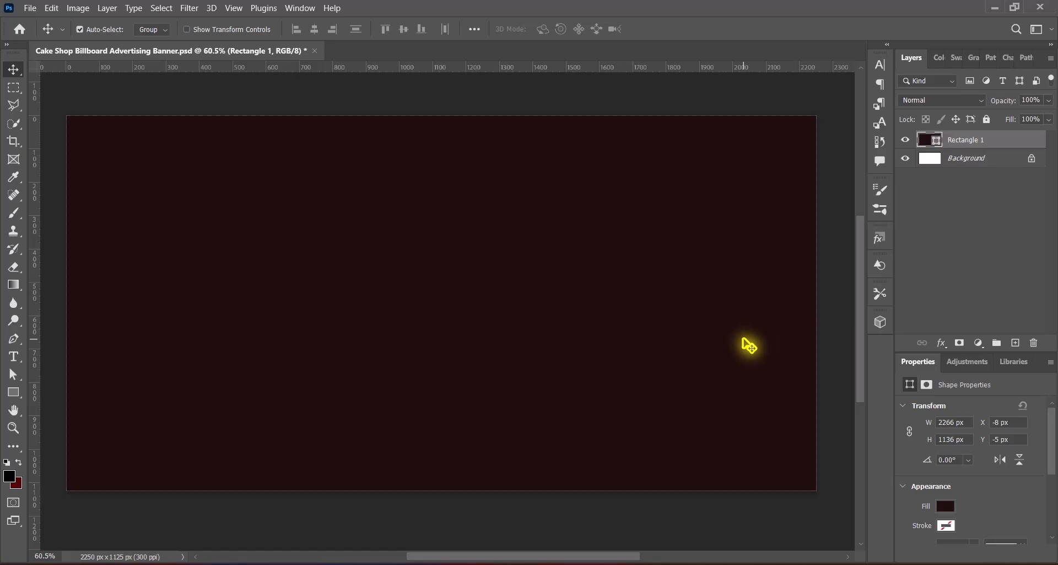
key("ctrl+s")
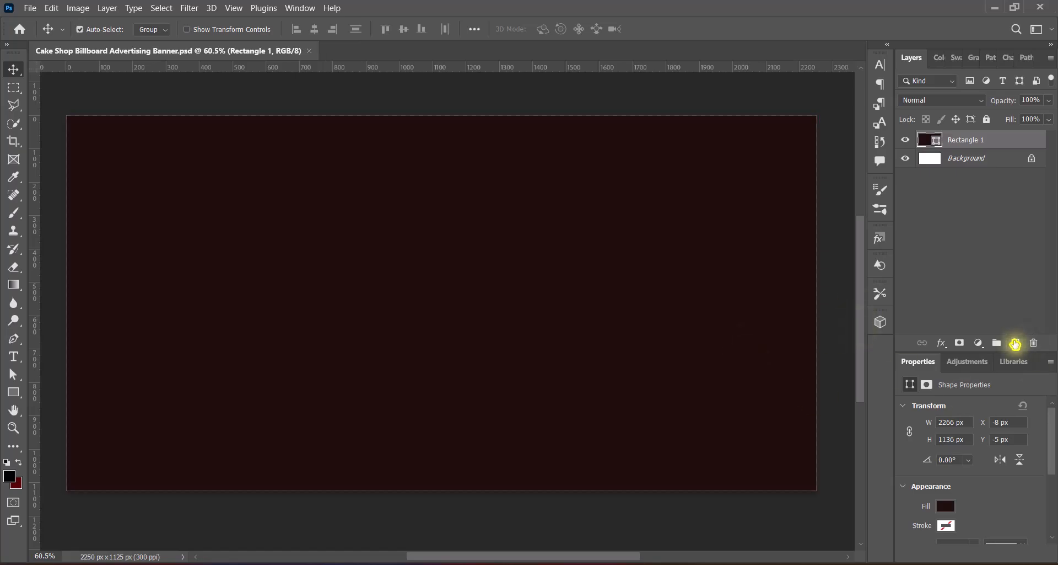
Draw a rectangle about 975 × 1199 px on a new layer, covering the left part of the canvas from X about -8 px.
left_click(1015, 344)
left_click(13, 393)
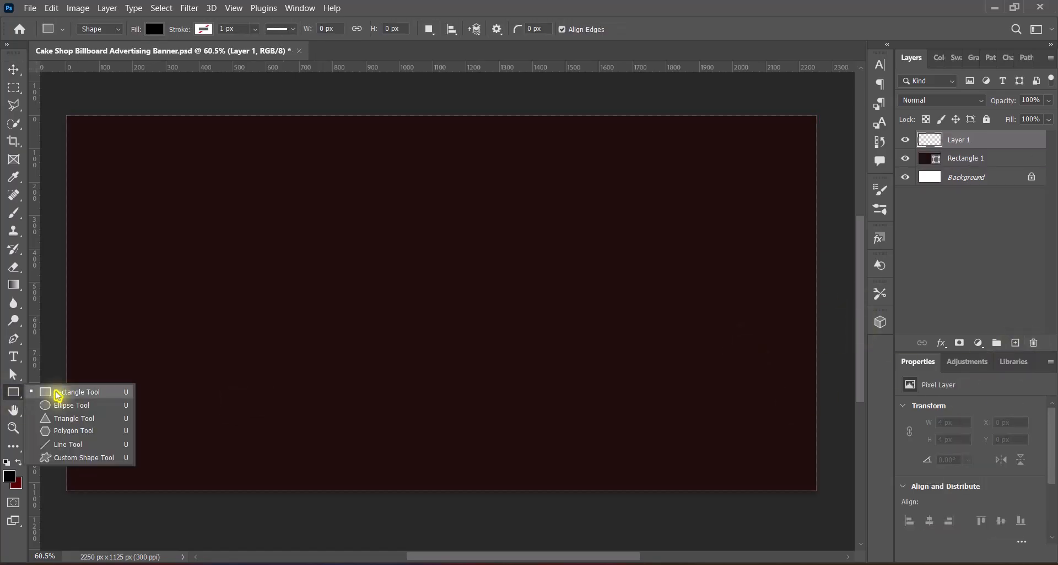
left_click(61, 392)
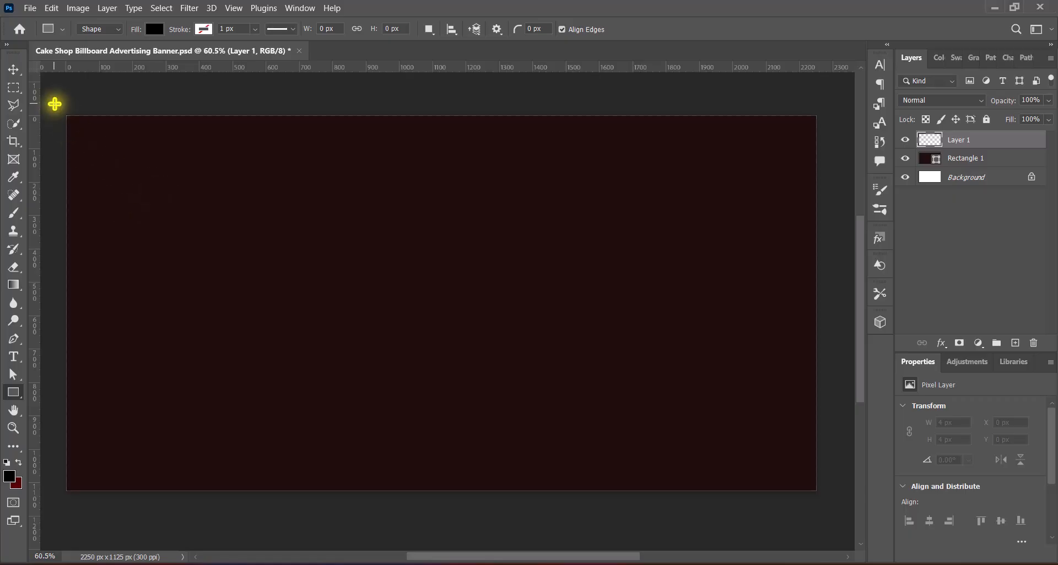
left_click_drag(55, 104, 380, 503)
key("v")
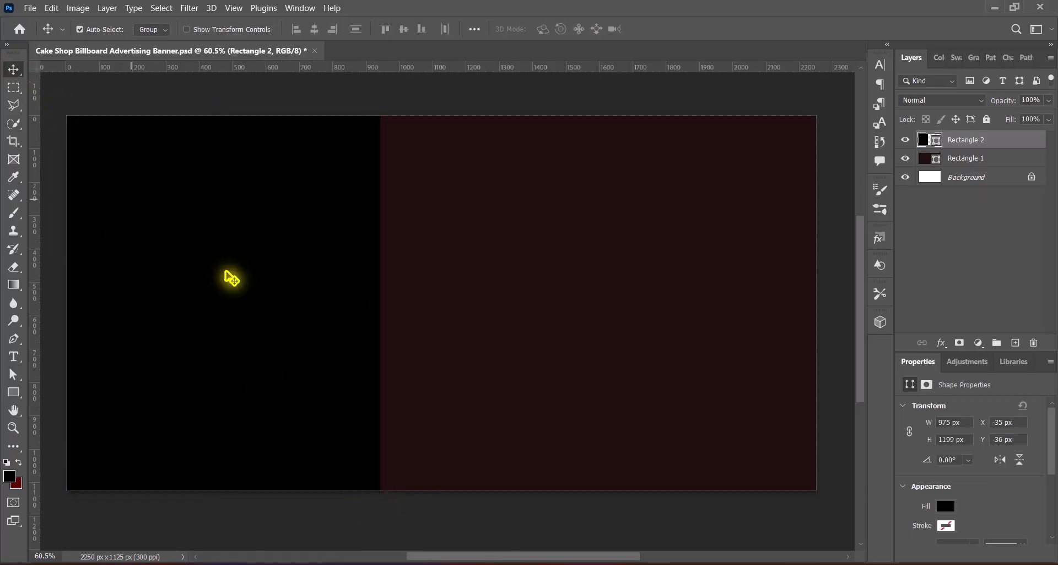
key("ctrl+t")
left_click_drag(253, 292, 256, 293)
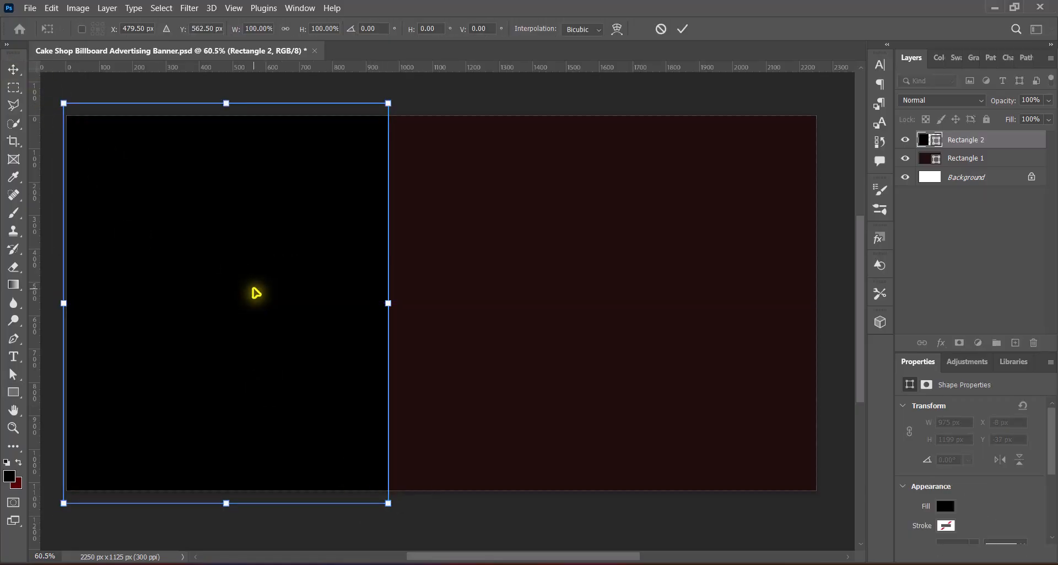
key("Return")
Change the fill of the left rectangle to the dark plum color 51213c.
double_click(923, 140)
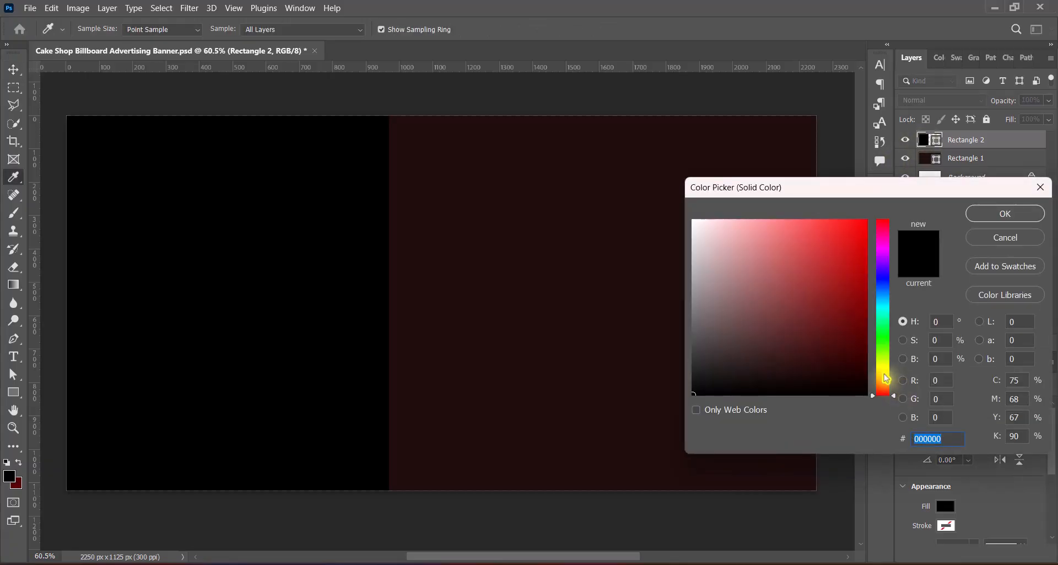
left_click(884, 374)
left_click(812, 343)
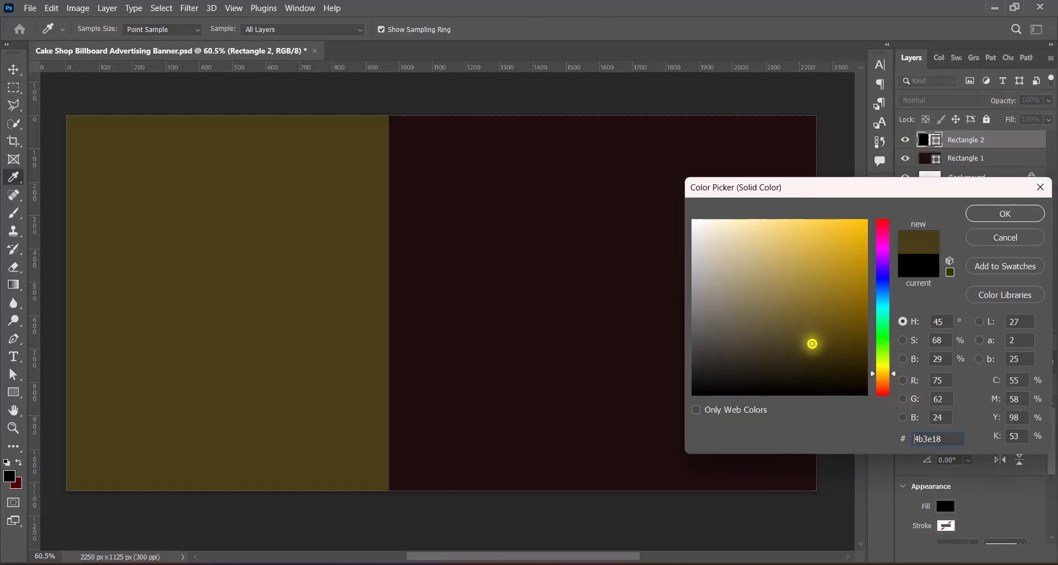
left_click(858, 362)
left_click(777, 347)
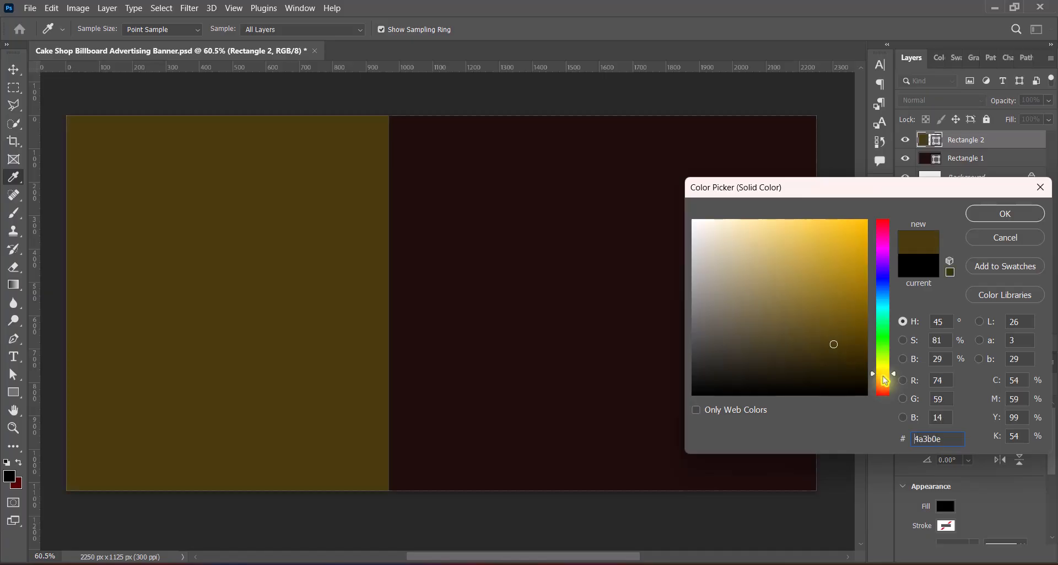
left_click(880, 240)
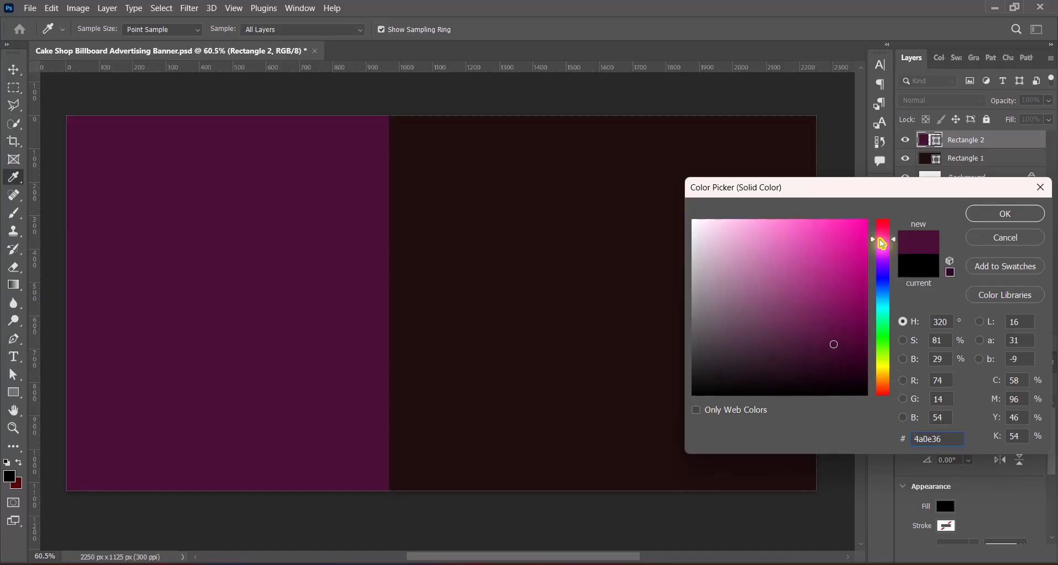
left_click(794, 347)
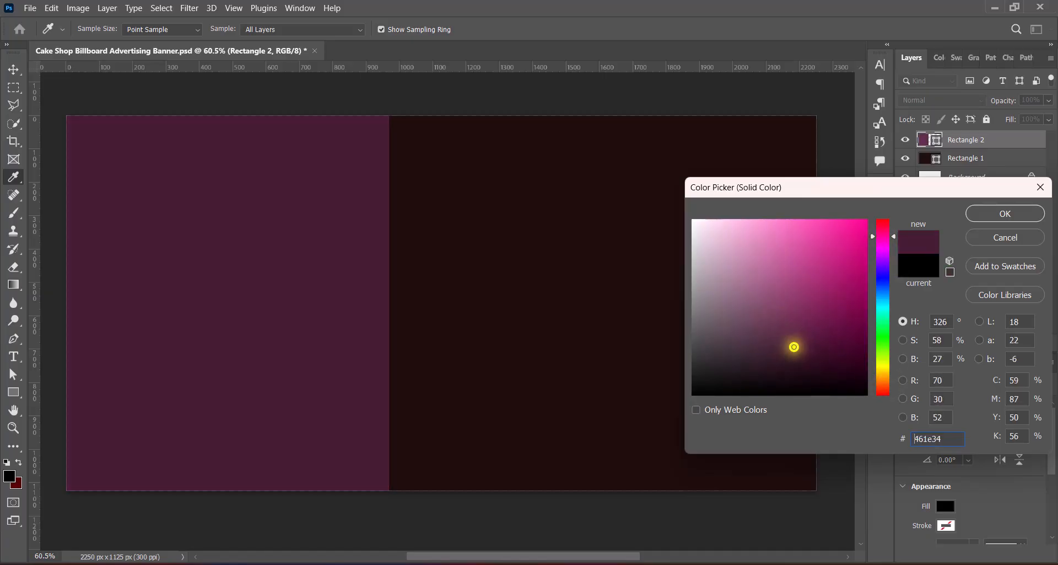
left_click(796, 338)
left_click(976, 208)
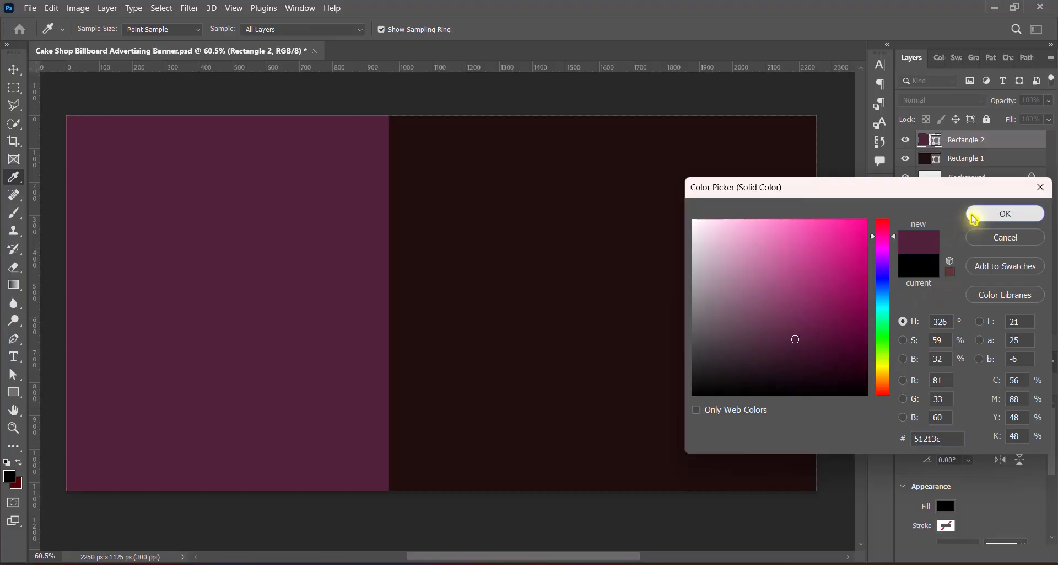
Convert the plum rectangle to a smart object and apply a Motion Blur at 0° with a distance of 809 pixels.
right_click(995, 137)
left_click(860, 199)
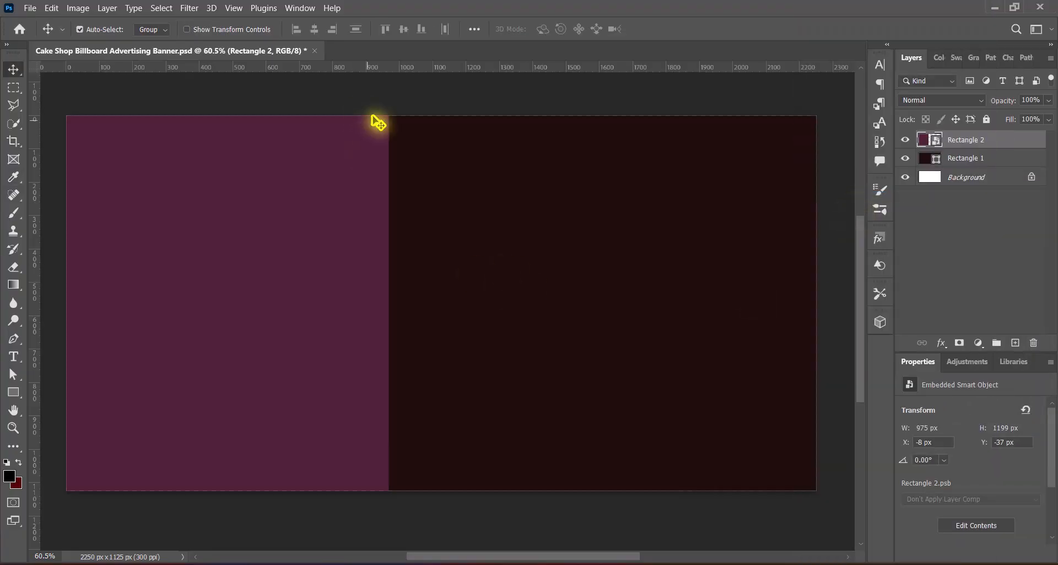
left_click(189, 8)
mouse_move(352, 170)
left_click(389, 248)
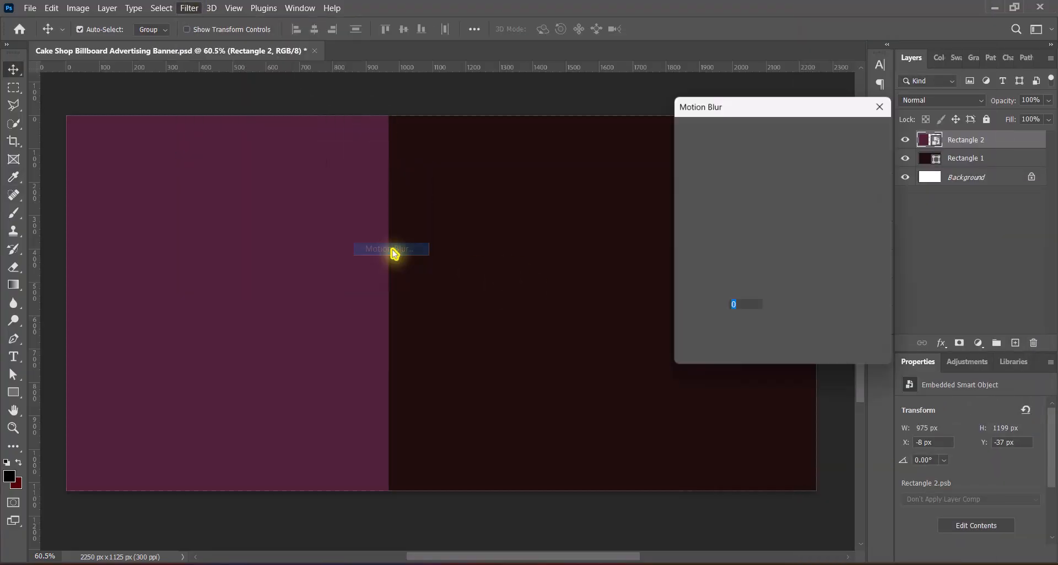
left_click_drag(729, 359, 753, 363)
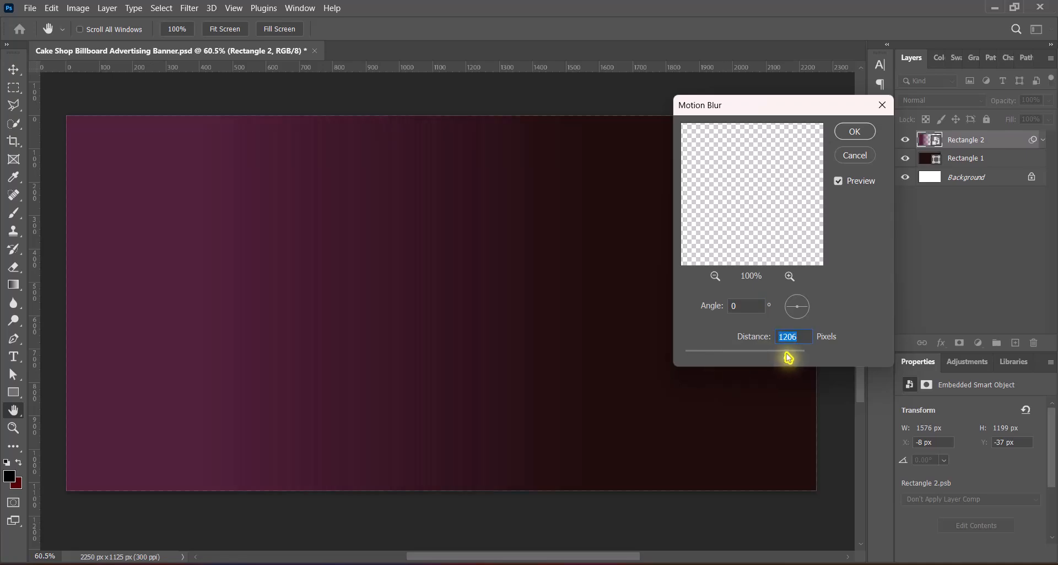
left_click(856, 130)
key("v")
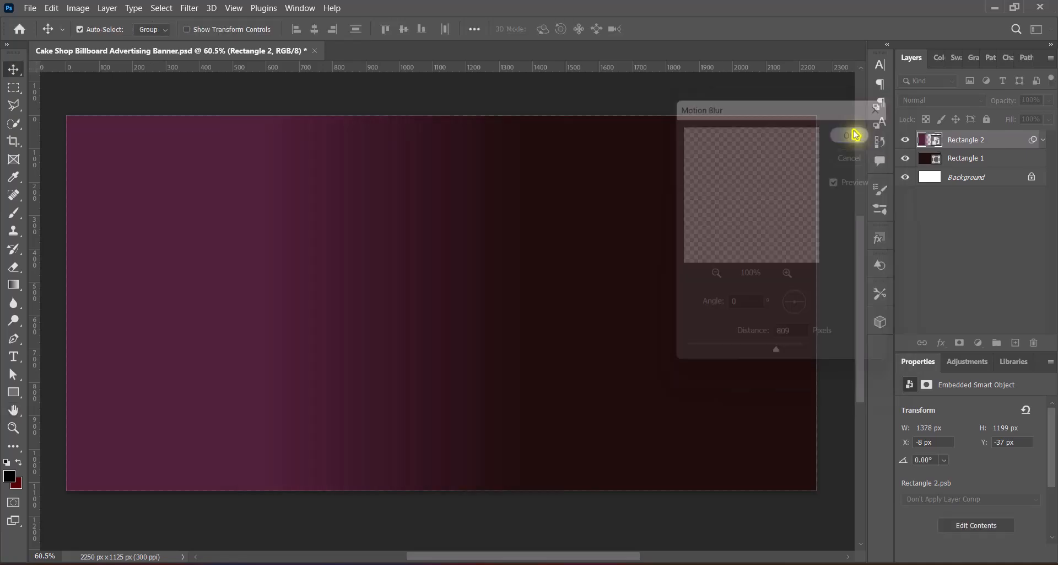
Duplicate the blurred plum rectangle, flip the copy horizontally and move it to the right side of the canvas.
left_click_drag(1002, 141, 1016, 342)
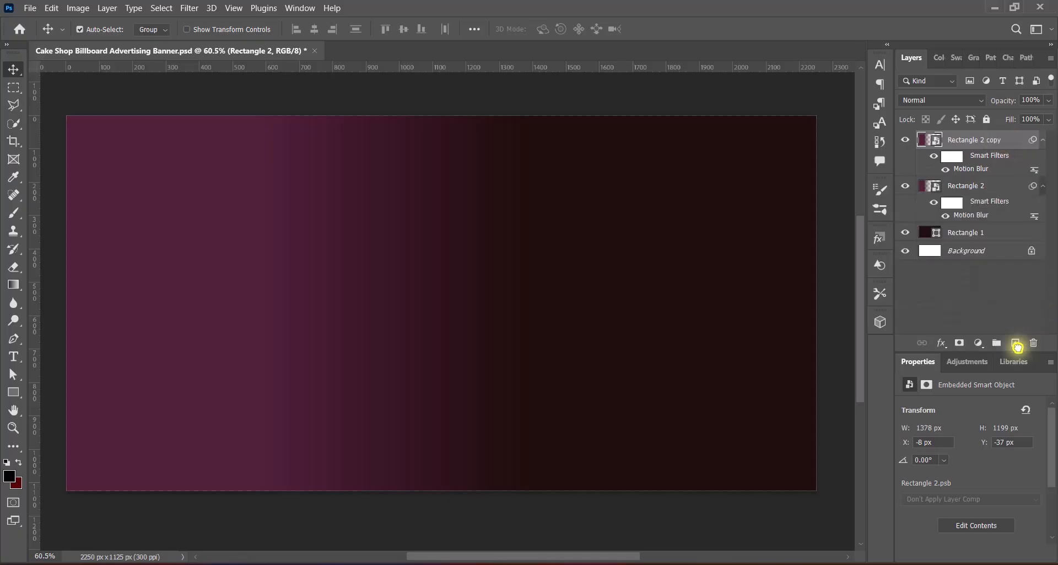
key("ctrl+t")
left_click(548, 238)
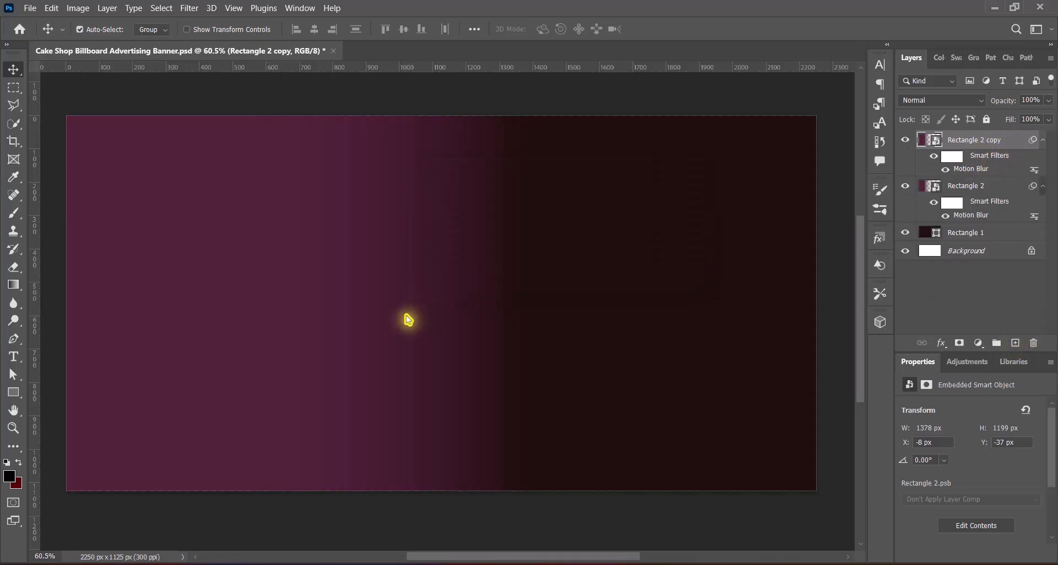
right_click(340, 318)
left_click(366, 296)
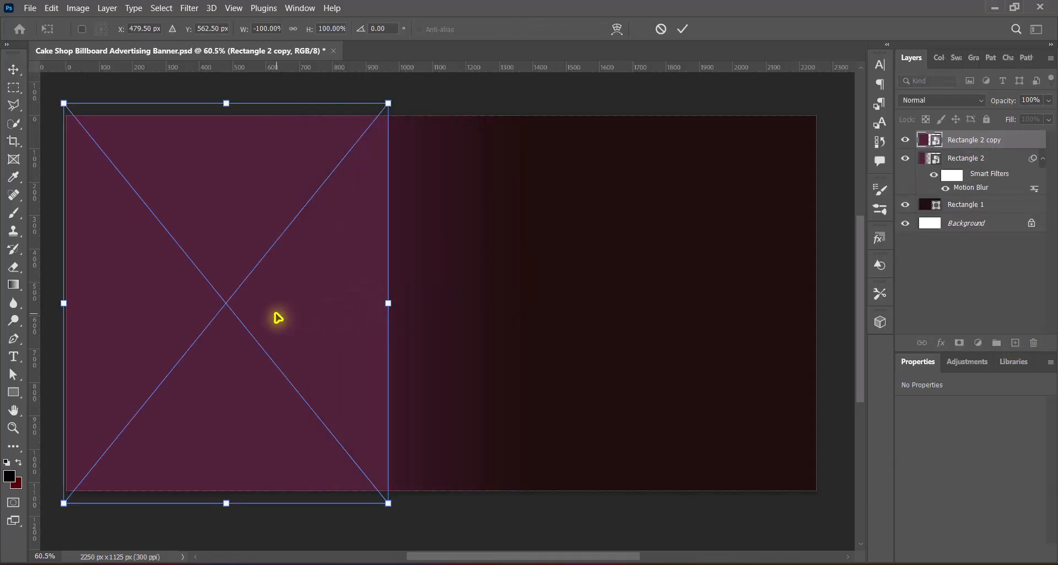
left_click_drag(278, 317, 706, 321)
key("Return")
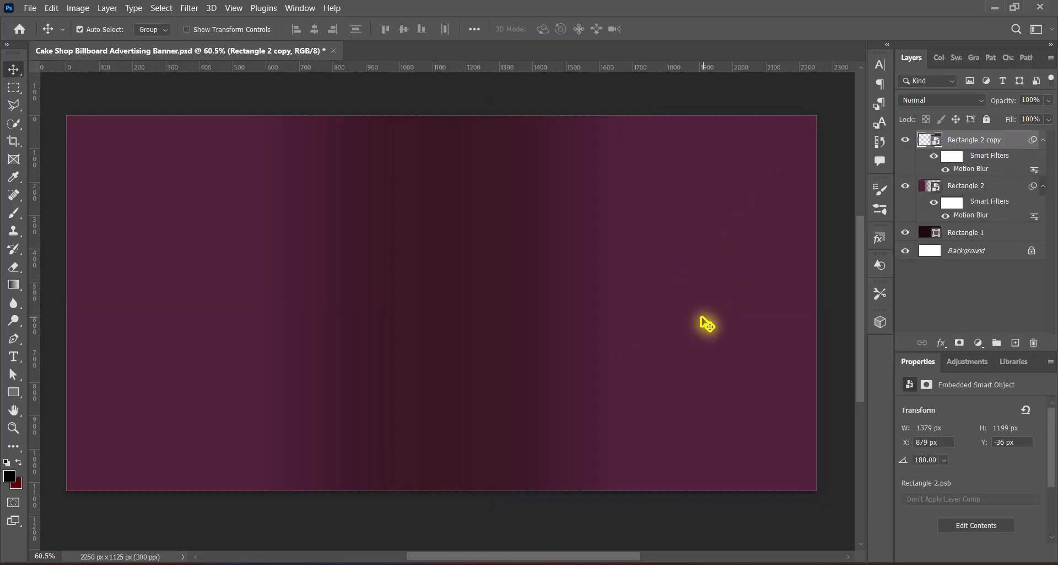
Apply a Hue/Saturation adjustment with the Red Boost preset to the flipped rectangle copy.
left_click(77, 8)
mouse_move(95, 40)
left_click(254, 110)
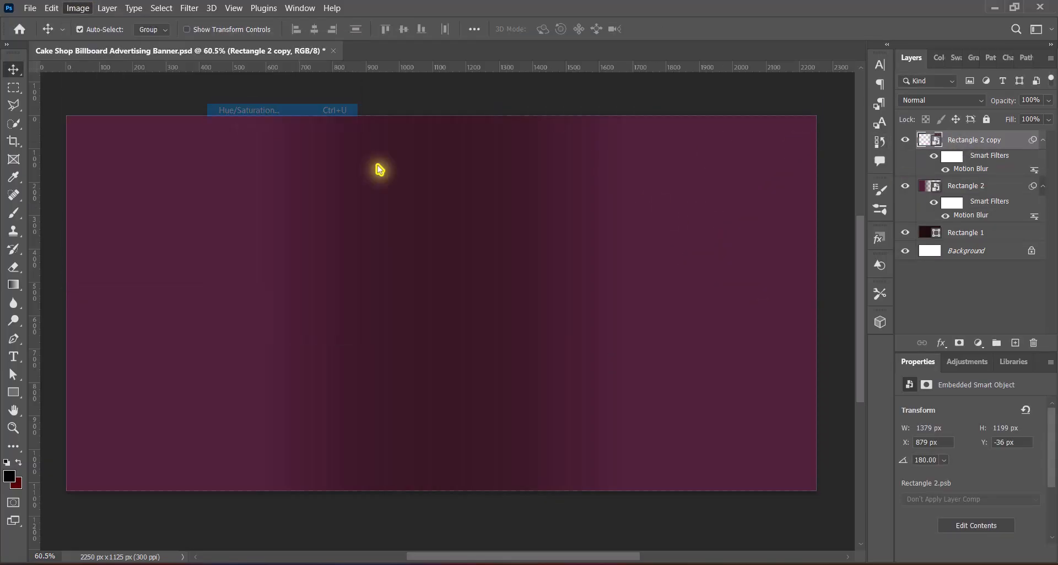
left_click(459, 118)
left_click(452, 204)
left_click(646, 119)
Add a second Hue/Saturation adjustment to the rectangle copy using the Increase Saturation preset.
left_click(78, 8)
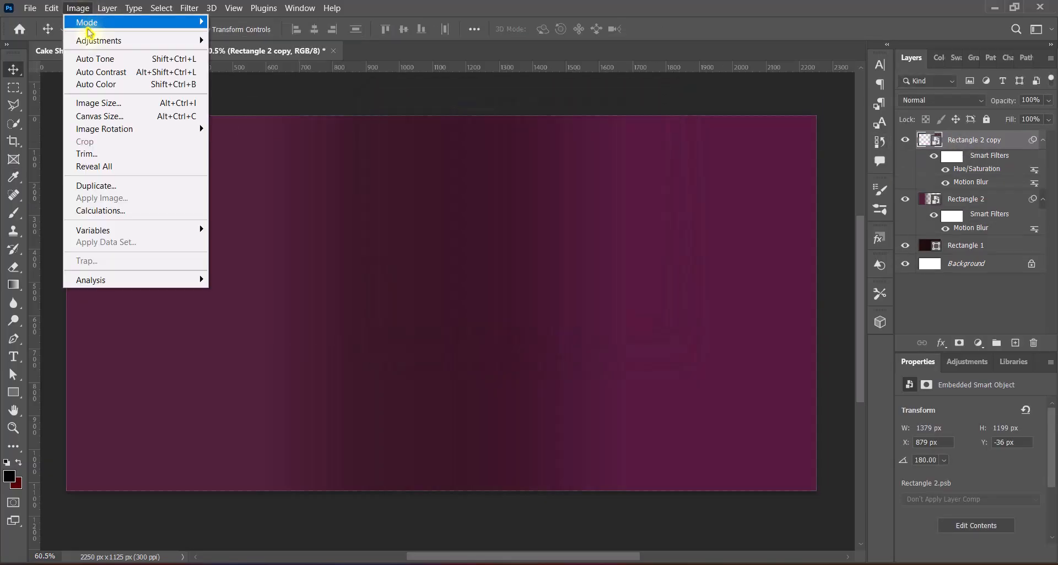
left_click(253, 110)
left_click(466, 117)
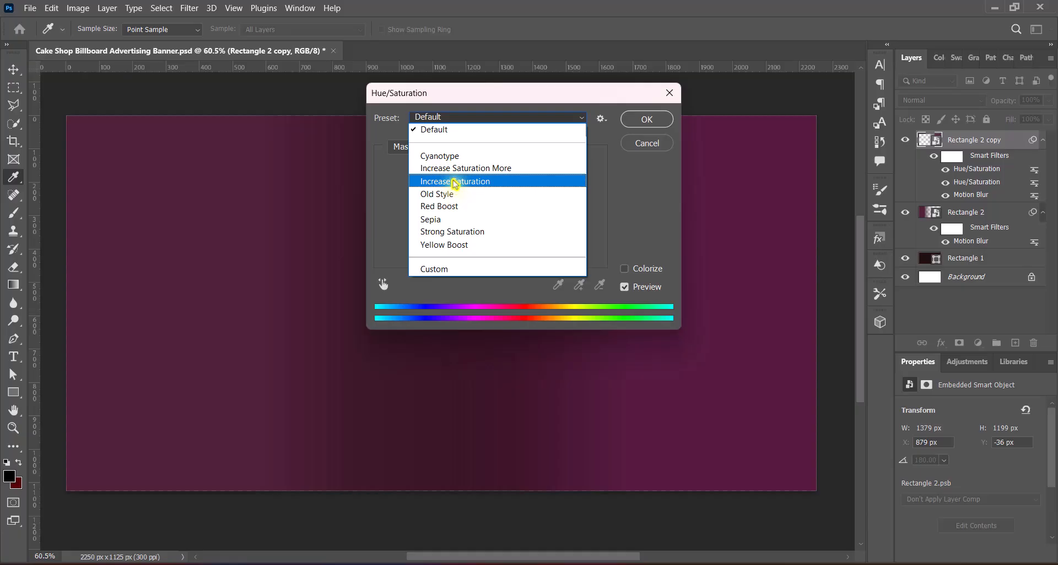
left_click(456, 181)
left_click(643, 119)
Apply Levels with the Increase Contrast 3 preset to the rectangle copy and set its blend mode to Dissolve.
left_click(78, 8)
mouse_move(95, 40)
left_click(260, 52)
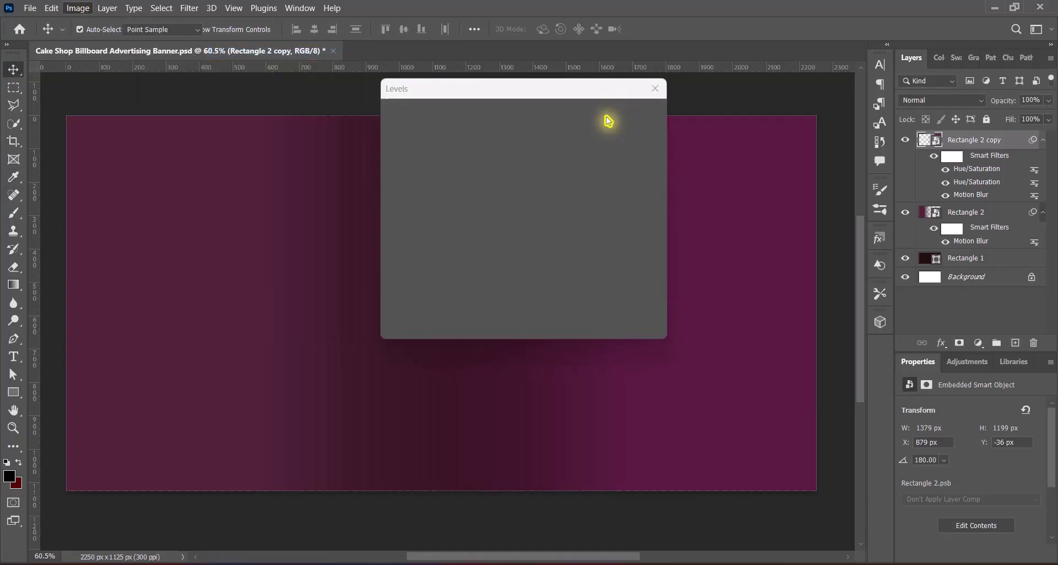
left_click(460, 113)
left_click(485, 187)
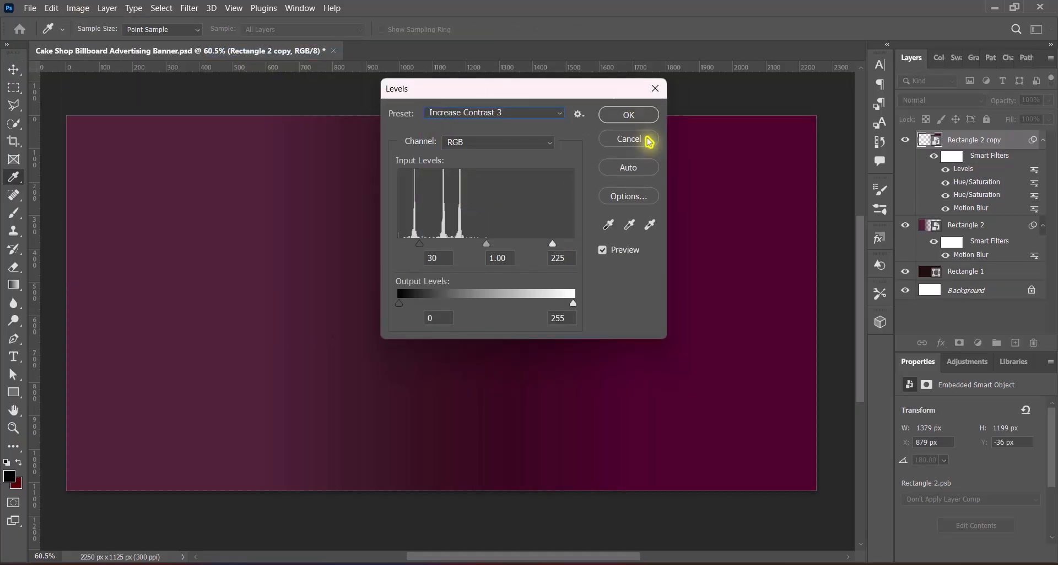
left_click(628, 115)
left_click(943, 100)
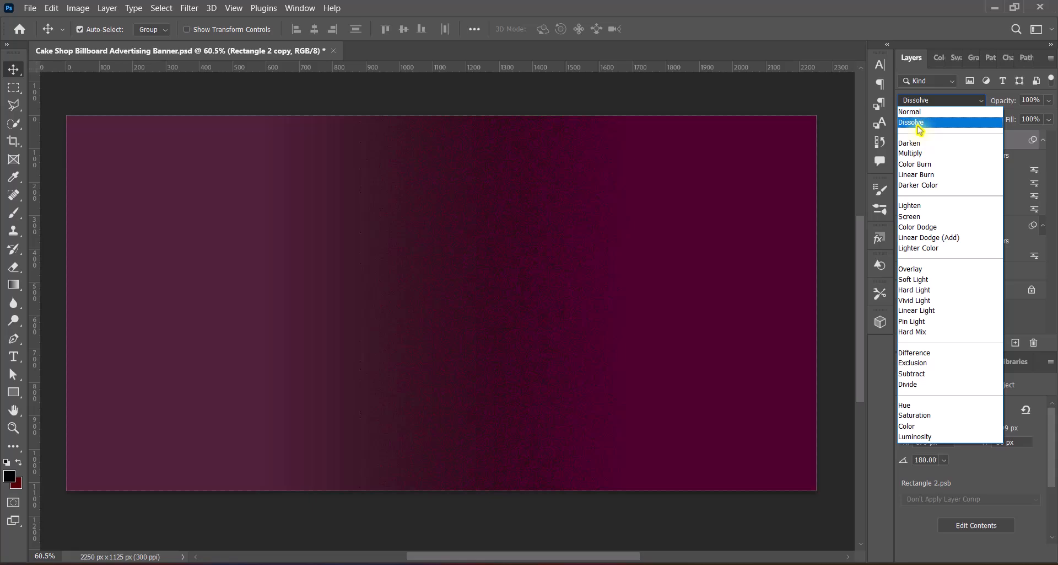
left_click(915, 122)
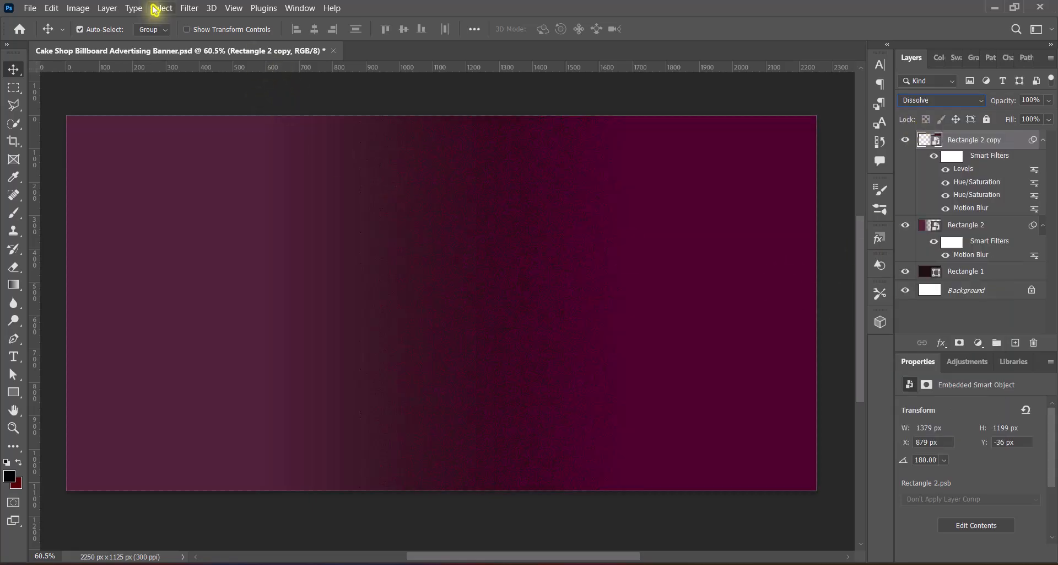
Apply another Motion Blur to the rectangle copy with an angle of 0° and a distance of 1817 pixels.
left_click(190, 7)
mouse_move(232, 173)
left_click(390, 244)
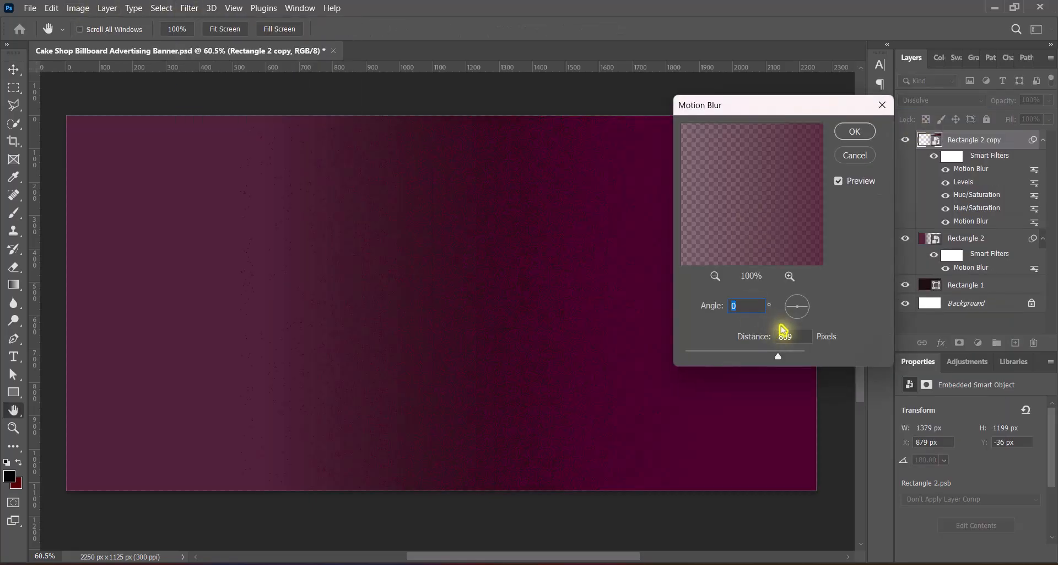
left_click_drag(780, 359, 802, 358)
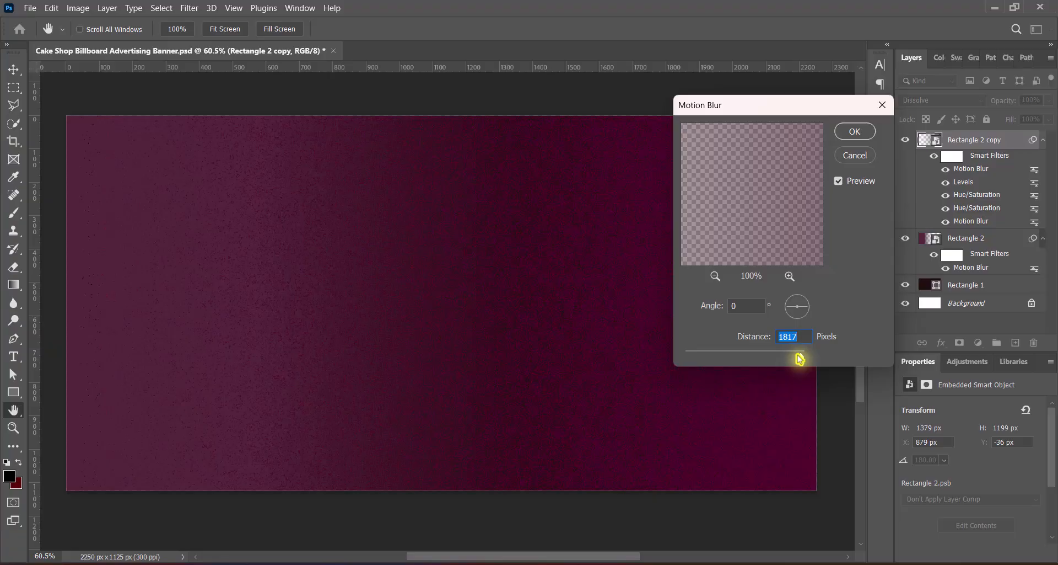
left_click(853, 135)
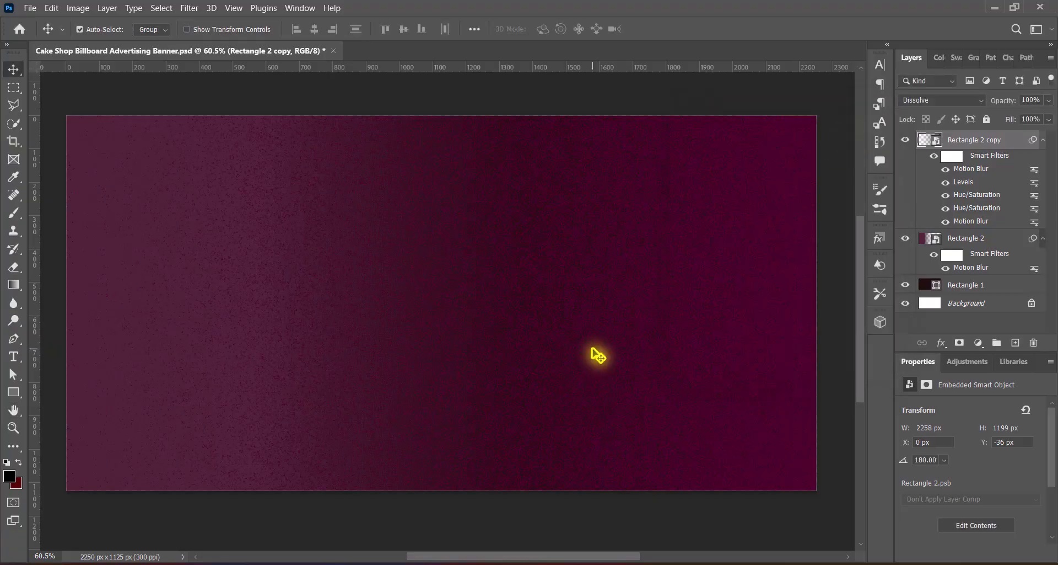
Resize the rectangle copy horizontally by stretching its left edge outward and pulling it back toward the canvas center.
key("ctrl+t")
left_click(565, 304)
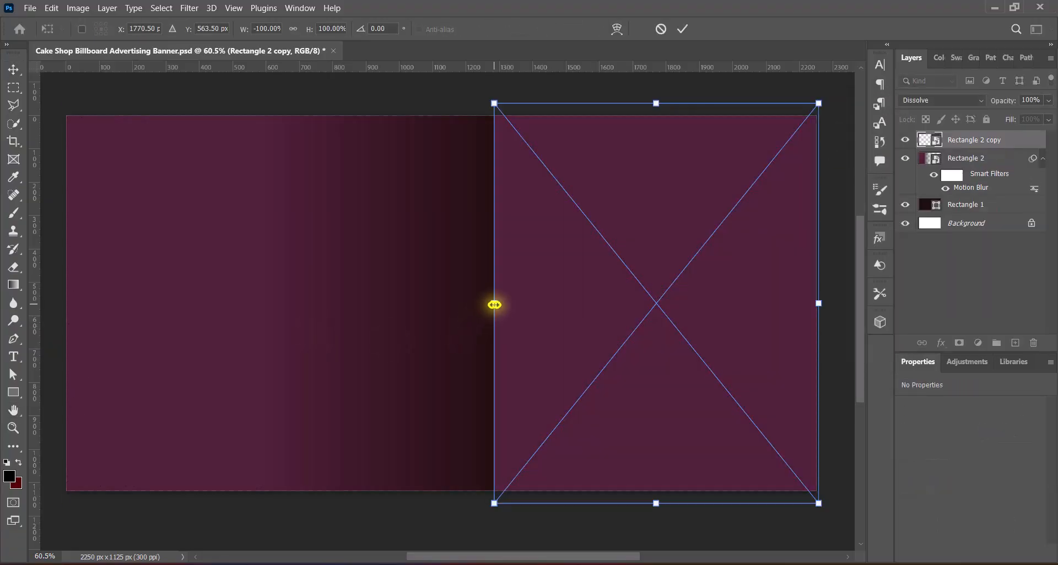
left_click_drag(494, 303, 289, 305)
key("Return")
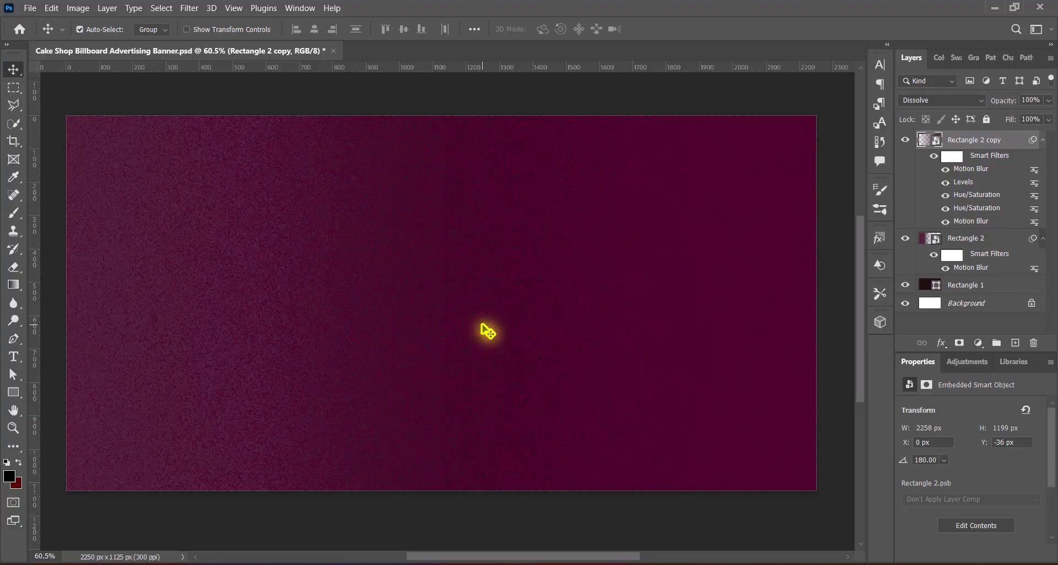
key("ctrl+t")
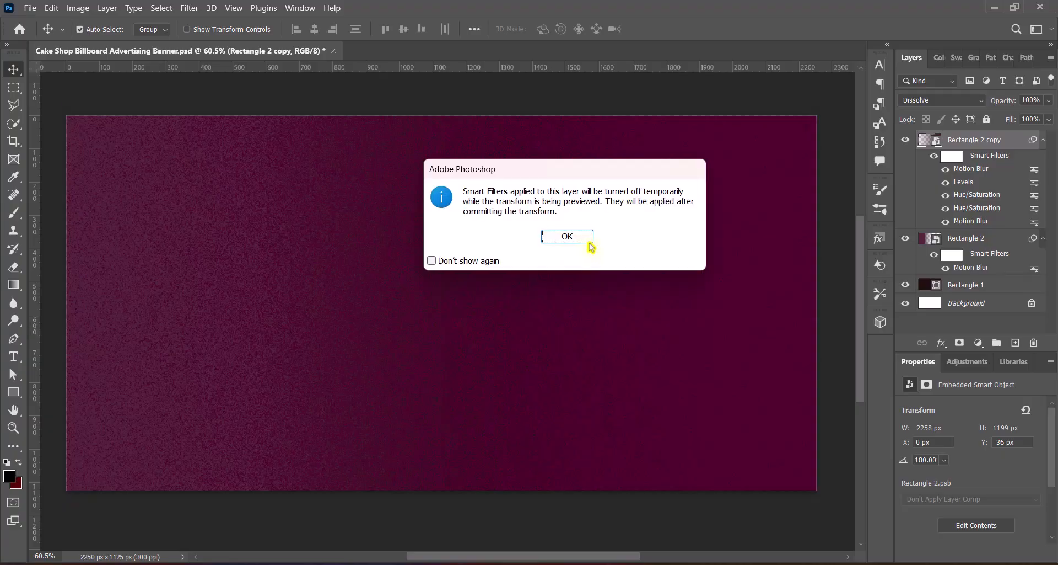
left_click(574, 303)
left_click_drag(282, 302, 492, 302)
key("Return")
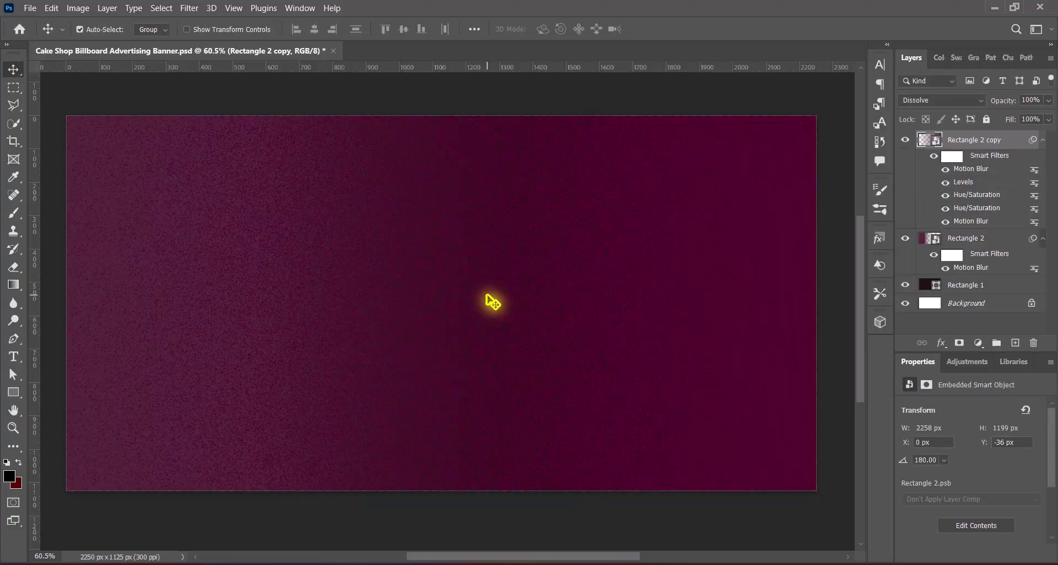
Apply another Levels adjustment to the rectangle copy from the presets, trying Midtones Brighter among them.
left_click(80, 7)
mouse_move(94, 38)
left_click(243, 53)
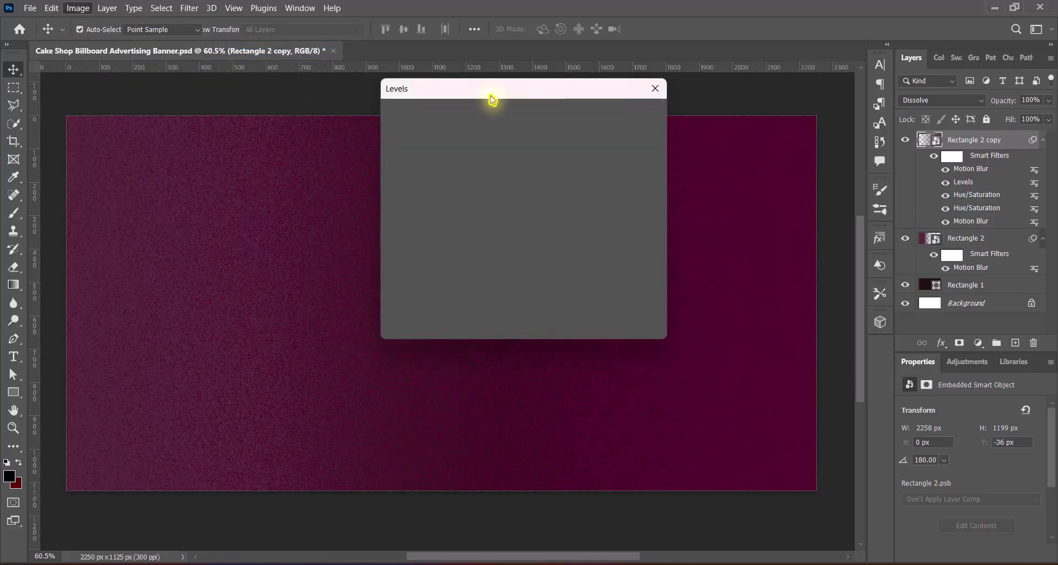
left_click(794, 101)
left_click(789, 216)
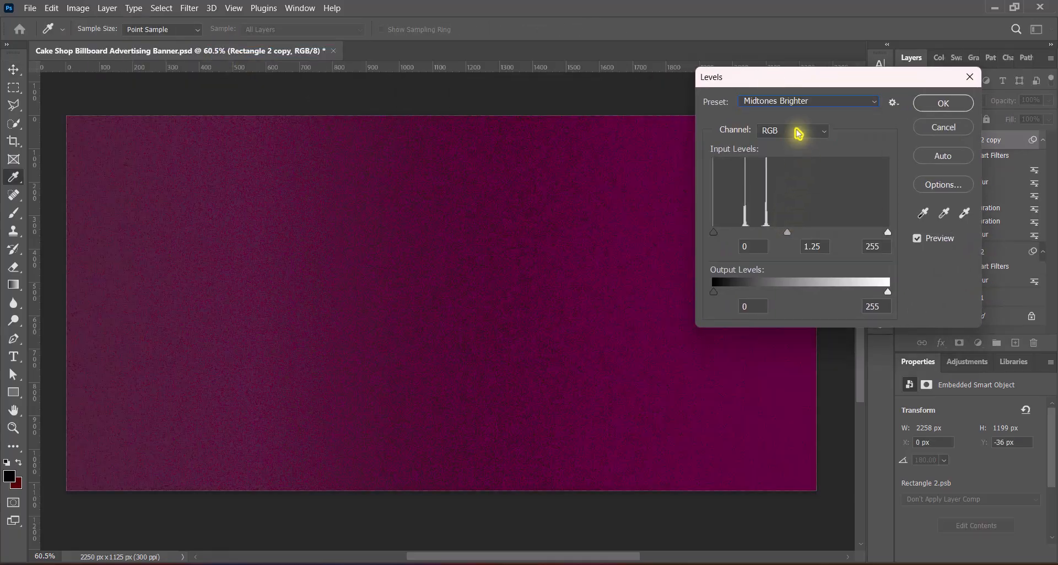
left_click(790, 102)
left_click(790, 202)
left_click(944, 103)
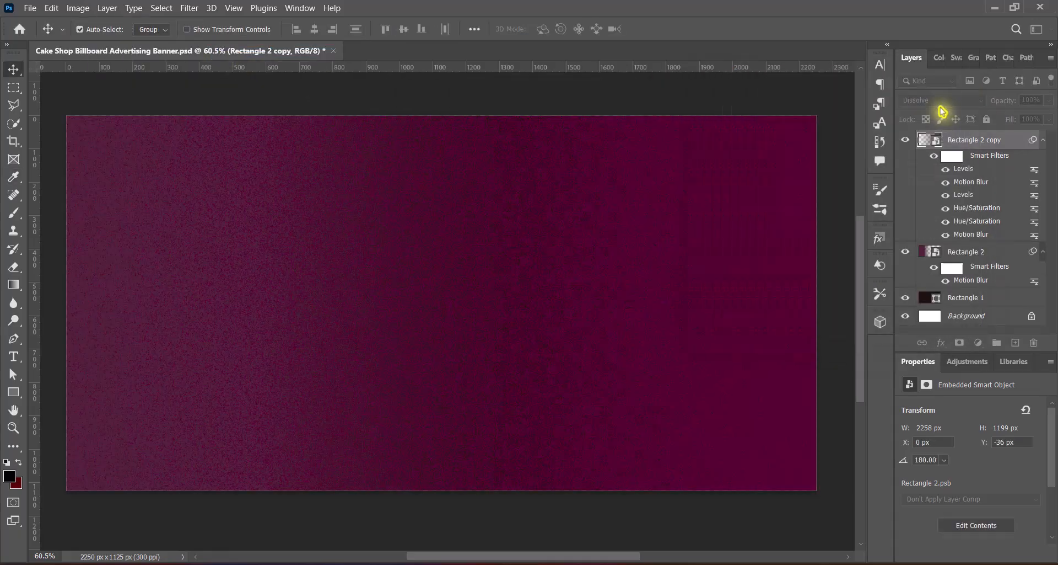
Convert the filtered rectangle copy into a smart object and set its blend mode to Screen.
right_click(1001, 141)
left_click(866, 160)
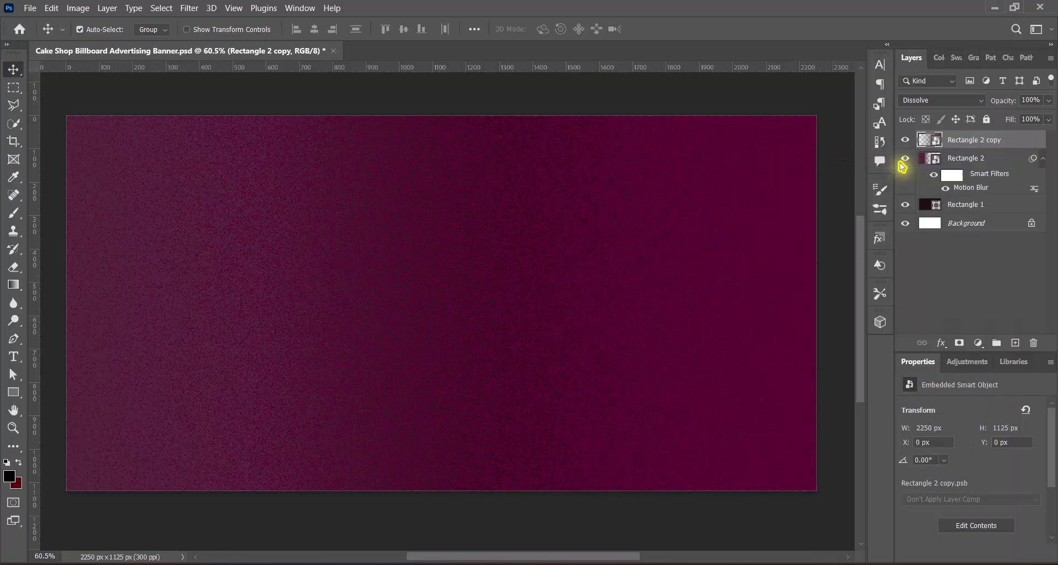
left_click(942, 100)
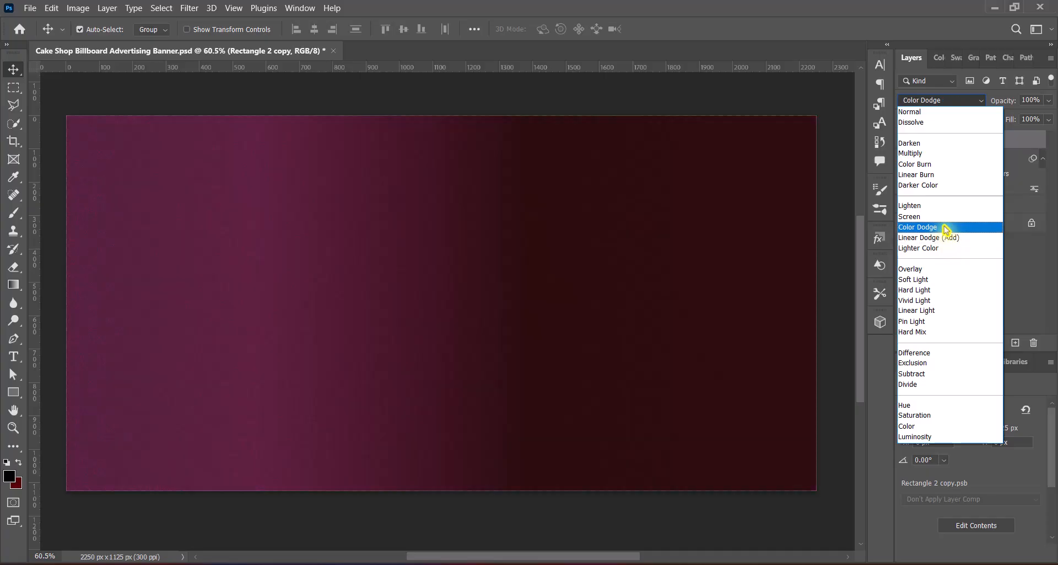
left_click(948, 237)
left_click(926, 100)
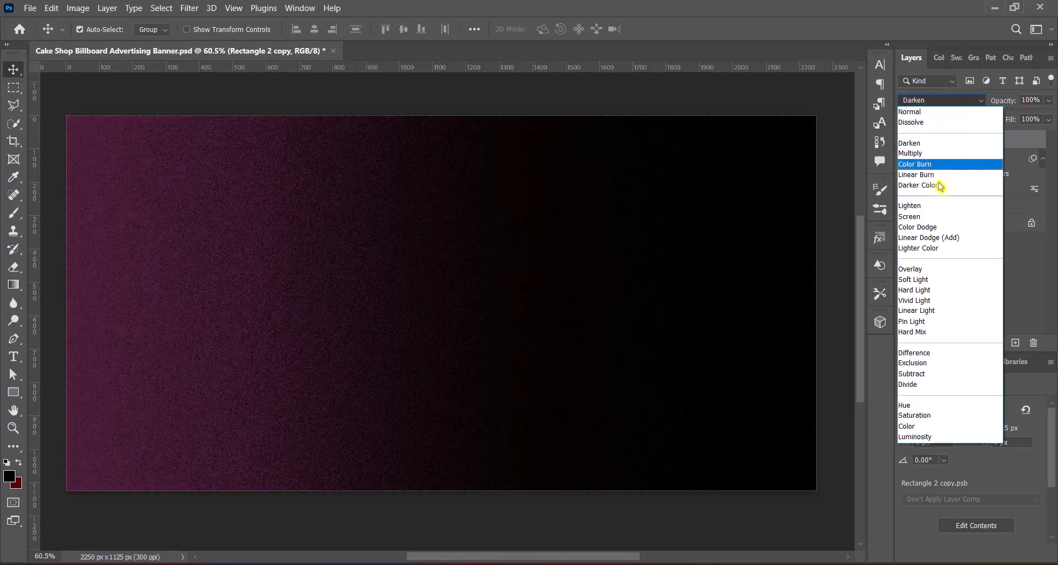
left_click(937, 216)
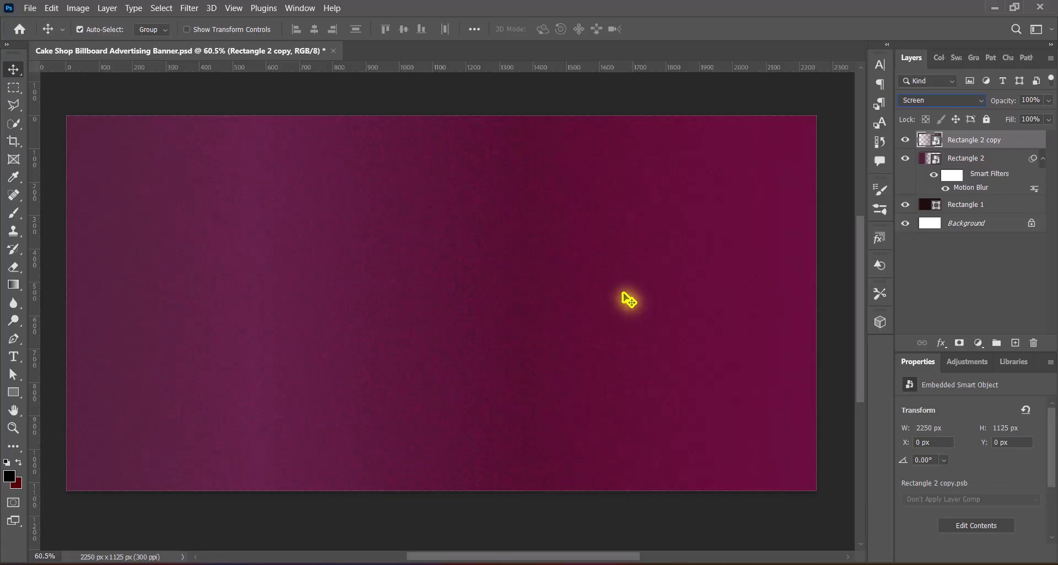
left_click(826, 278)
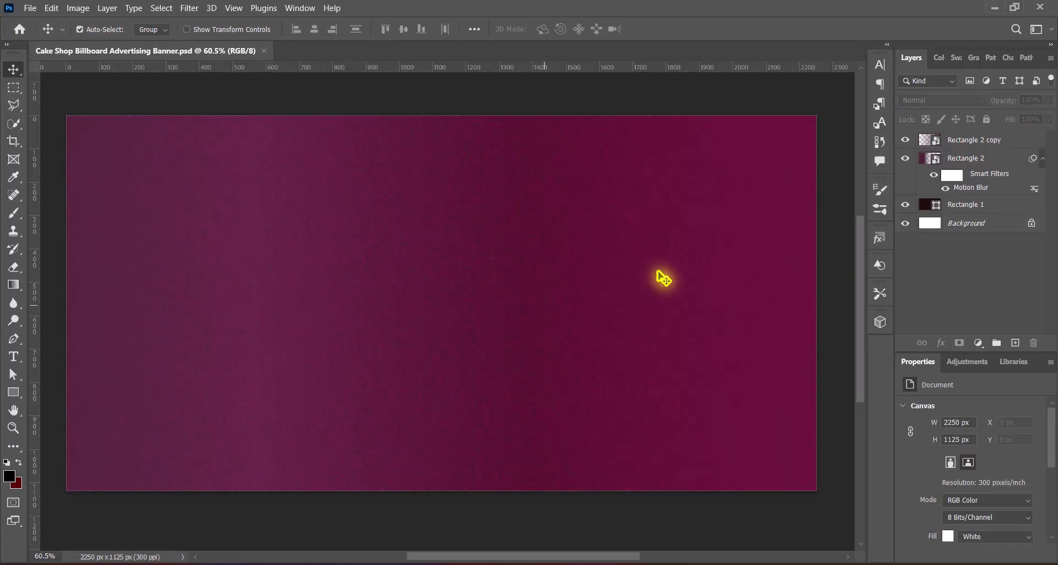
Add a layer above the rectangle copy and draw a black rectangle about 1607 by 1170 px over the canvas center.
left_click(997, 143)
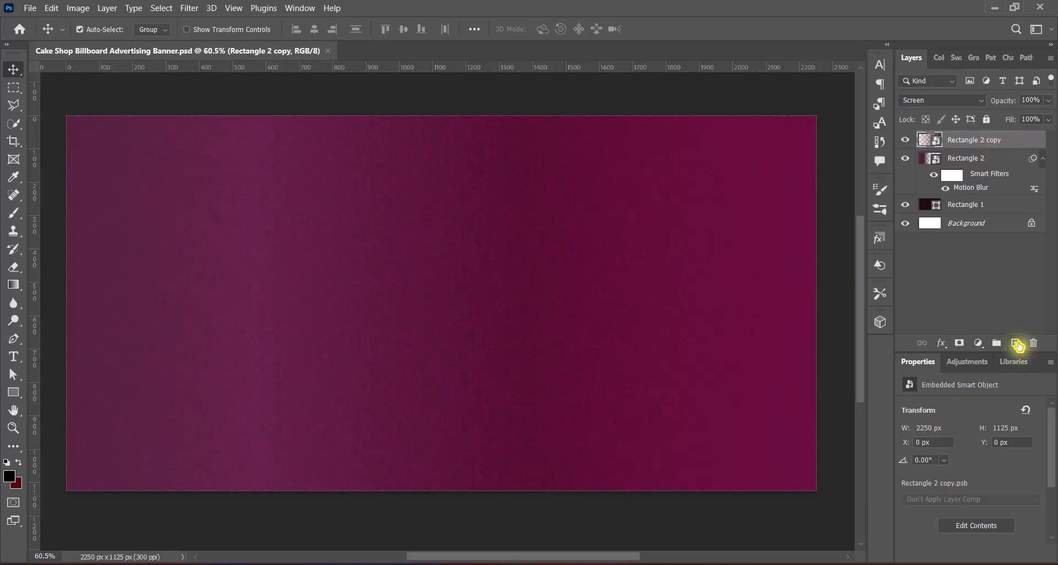
left_click(1016, 343)
right_click(14, 392)
left_click(55, 392)
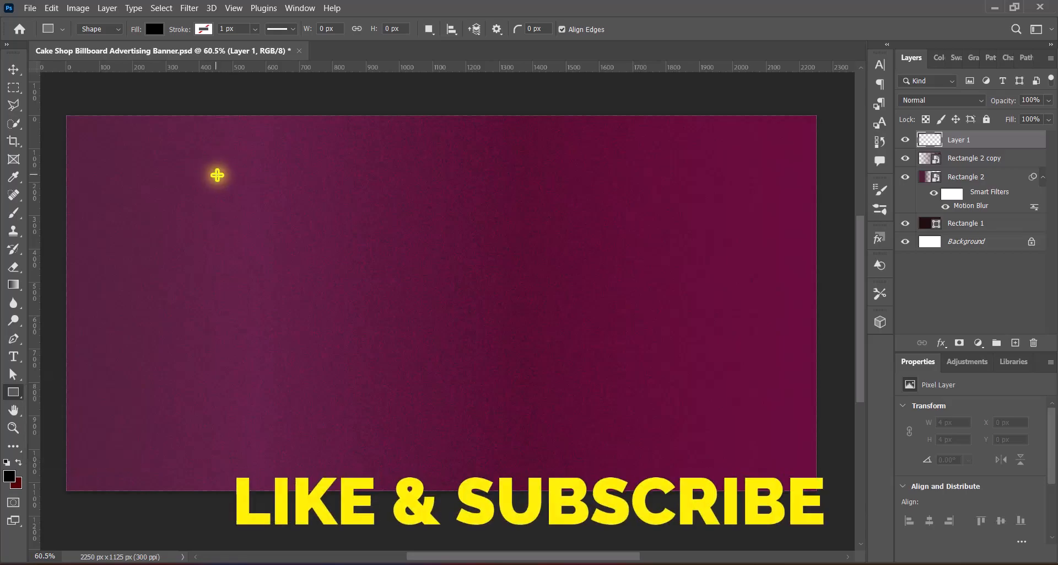
left_click_drag(171, 106, 708, 497)
key("v")
left_click_drag(447, 337, 448, 338)
Add a Gradient Overlay with the striped pink-purple gradient to the black rectangle and set its angle to 63°.
right_click(927, 141)
left_click(927, 144)
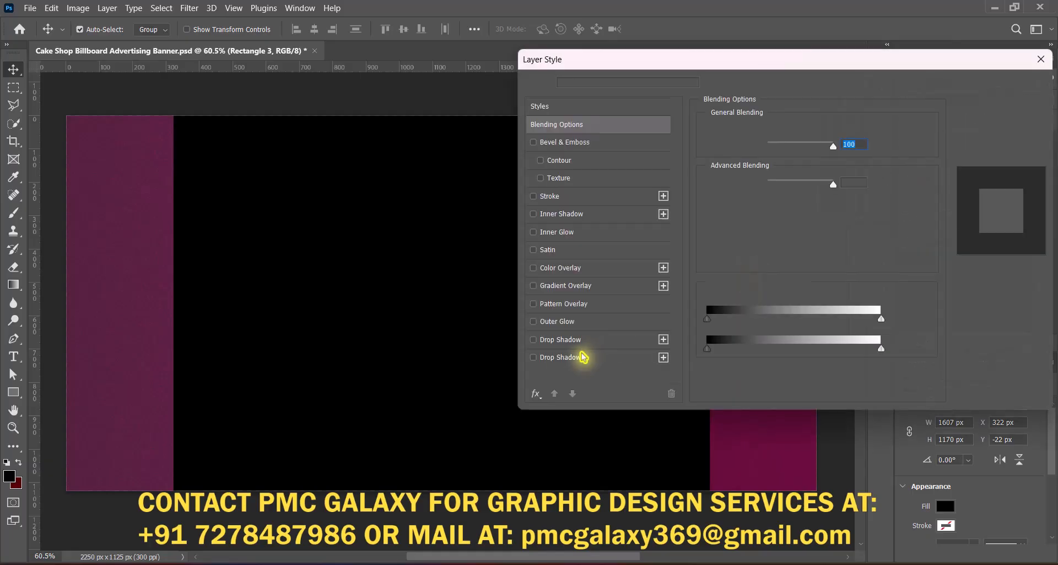
left_click(533, 286)
left_click(562, 286)
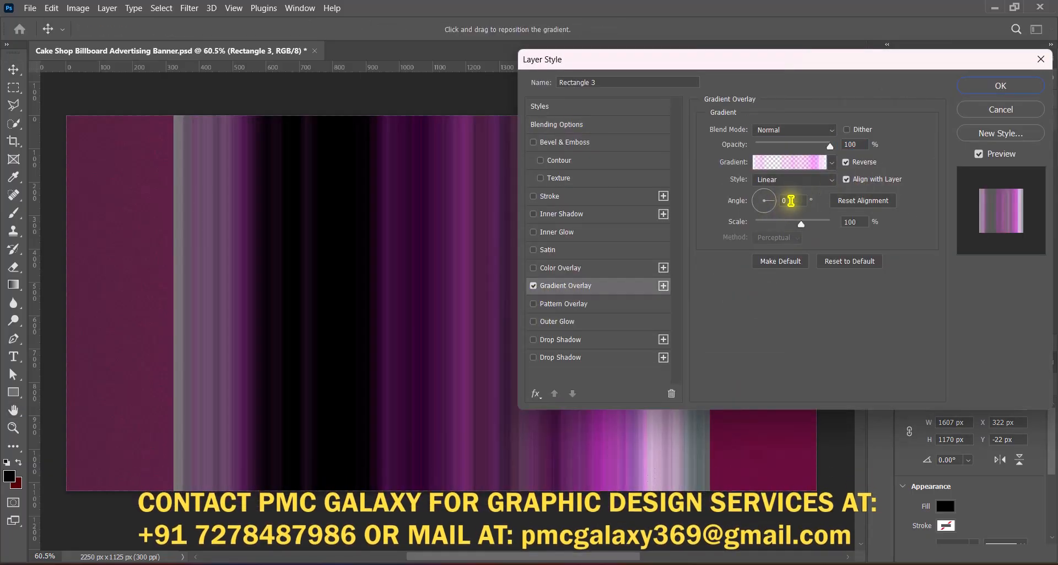
type("63")
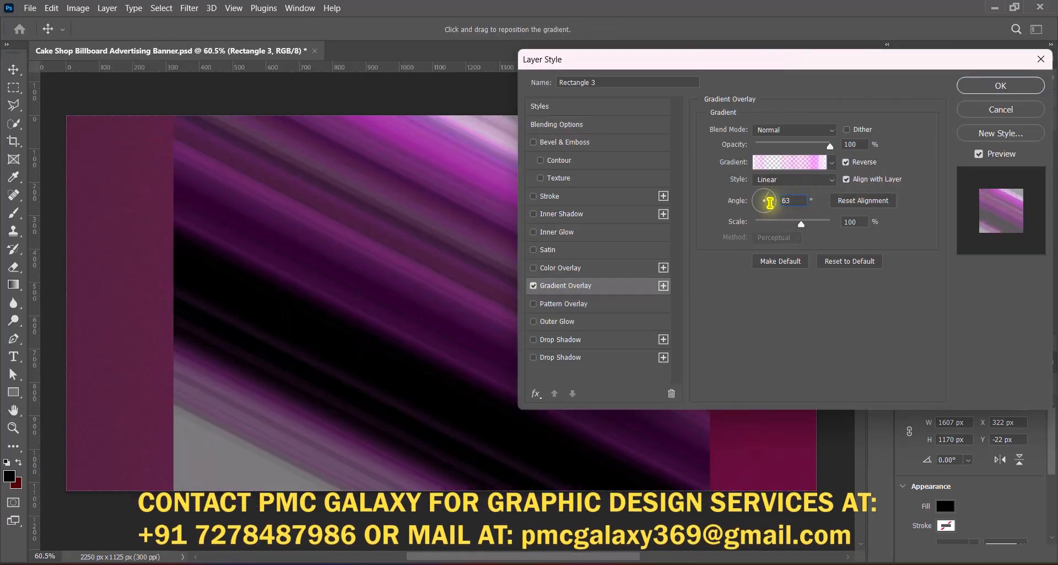
Set the gradient overlay's style to Reflected, keep Reverse enabled and apply the layer style.
left_click(847, 162)
left_click(848, 162)
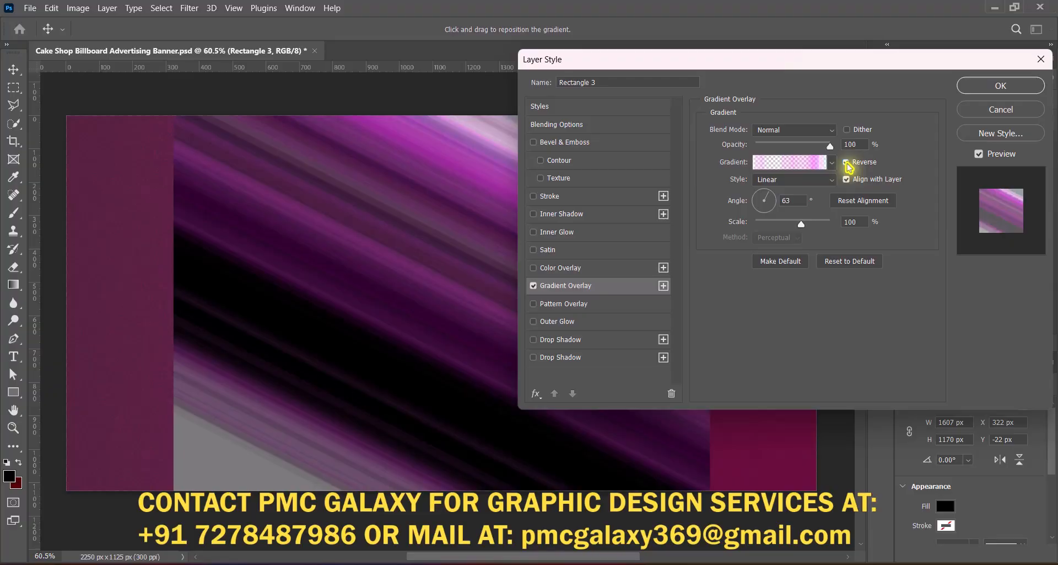
left_click(794, 179)
left_click(783, 221)
left_click(847, 162)
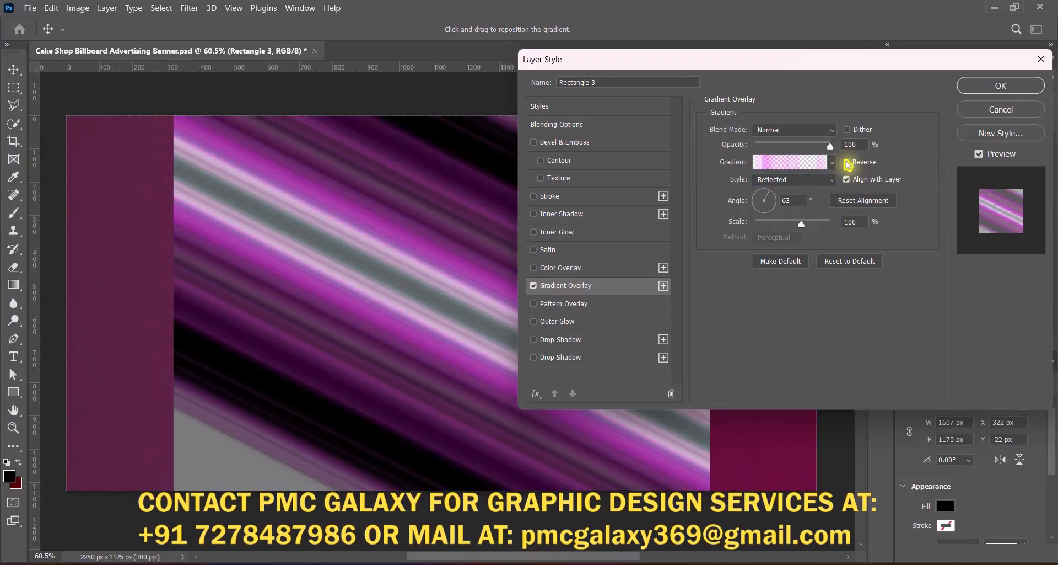
left_click(847, 162)
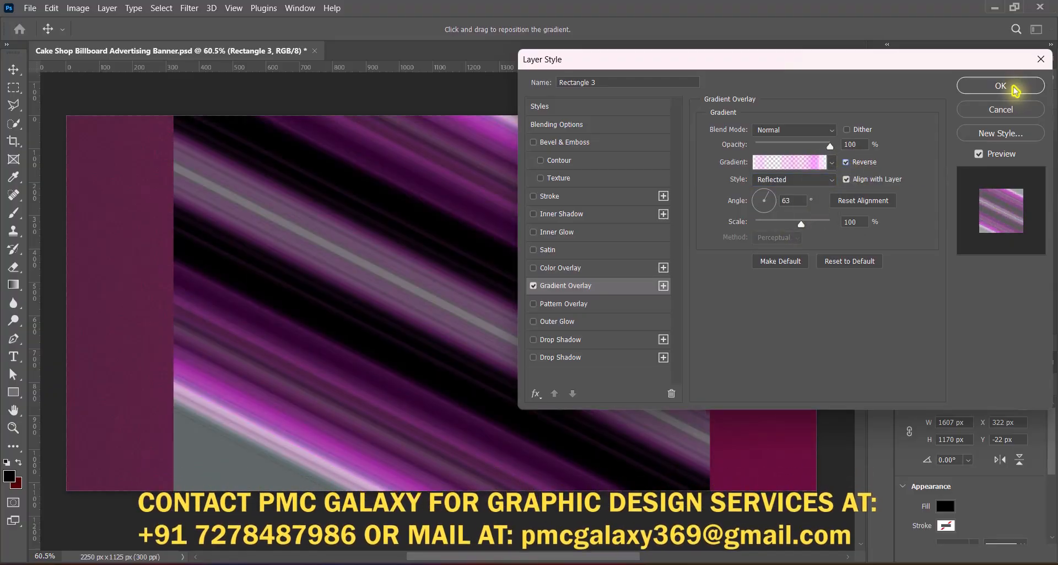
left_click(1000, 85)
Convert the gradient rectangle to a smart object and apply Motion Blur at 0° with a distance of 900 pixels.
right_click(992, 141)
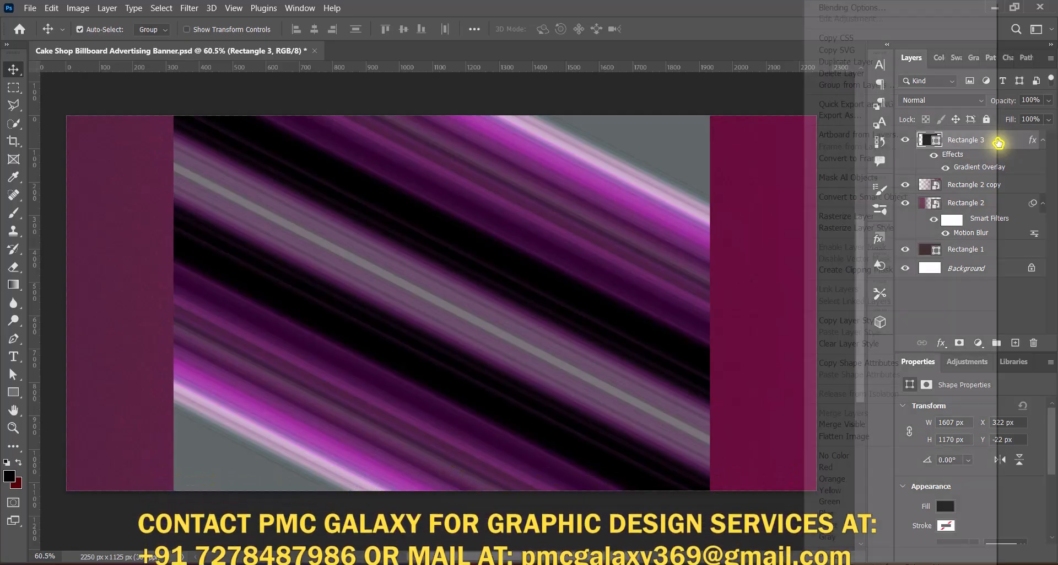
left_click(912, 197)
left_click(191, 10)
mouse_move(307, 170)
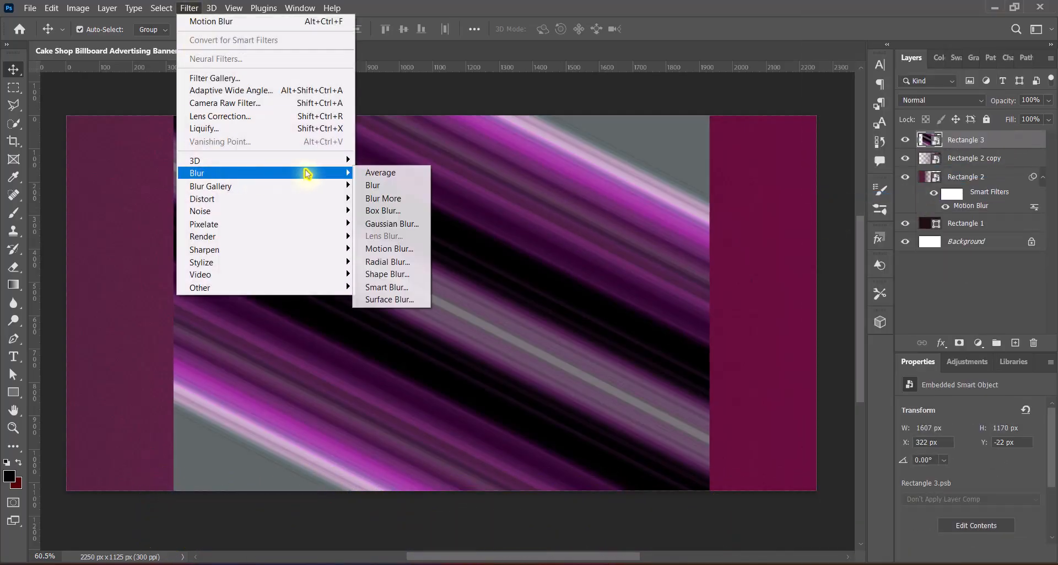
left_click(393, 258)
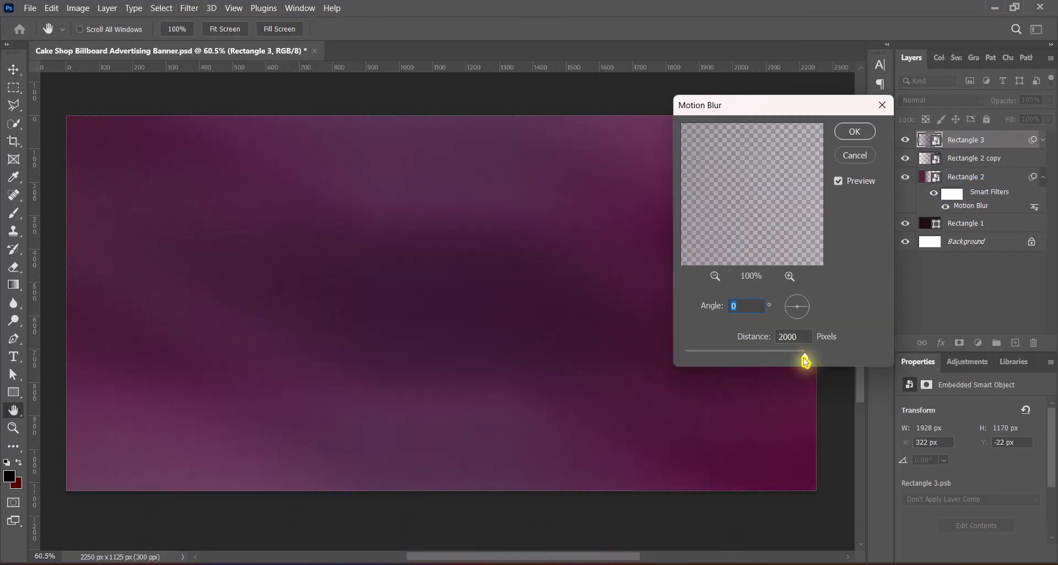
left_click_drag(803, 352, 769, 363)
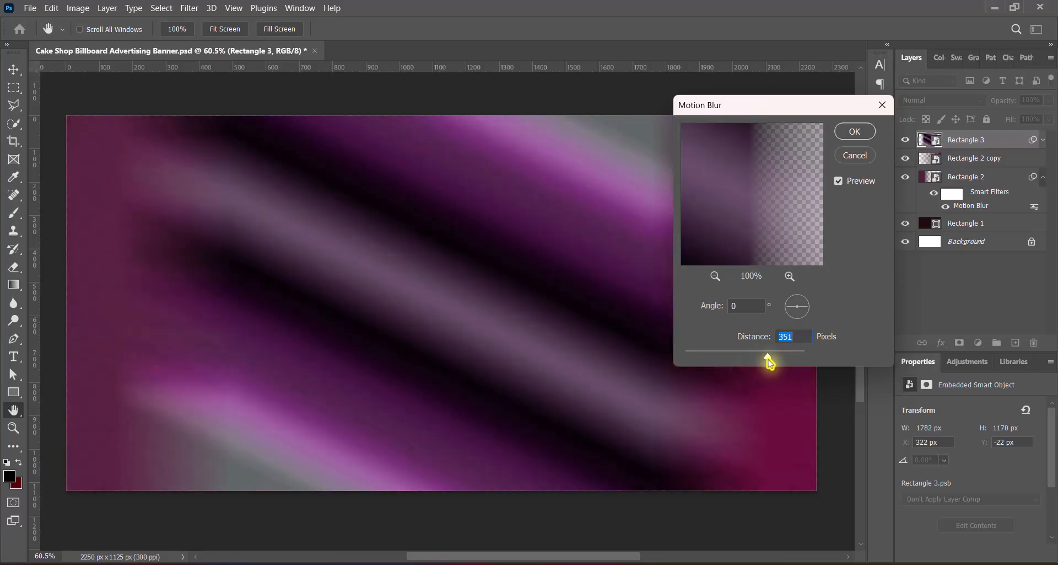
type("900")
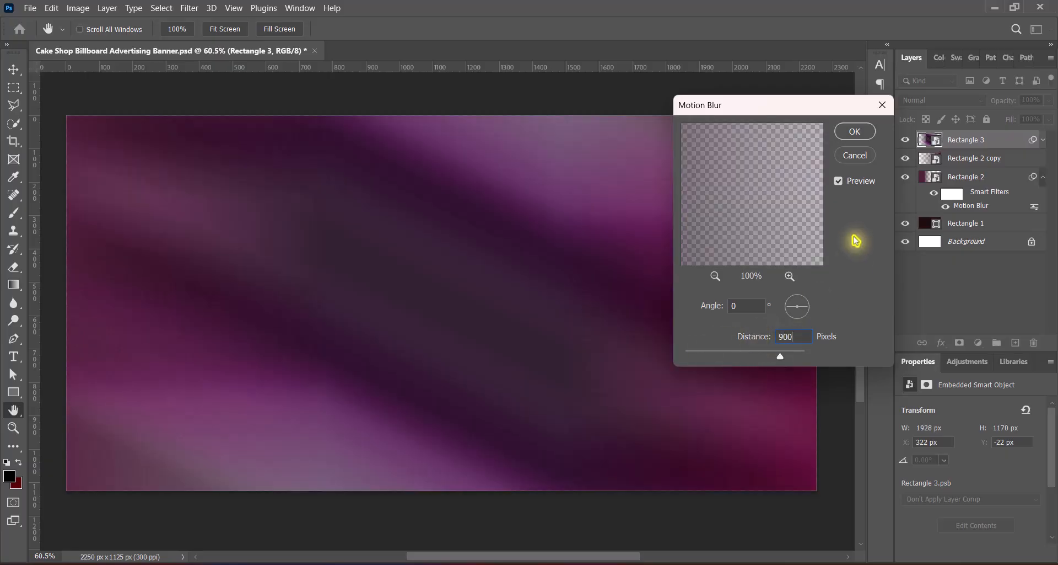
left_click(854, 131)
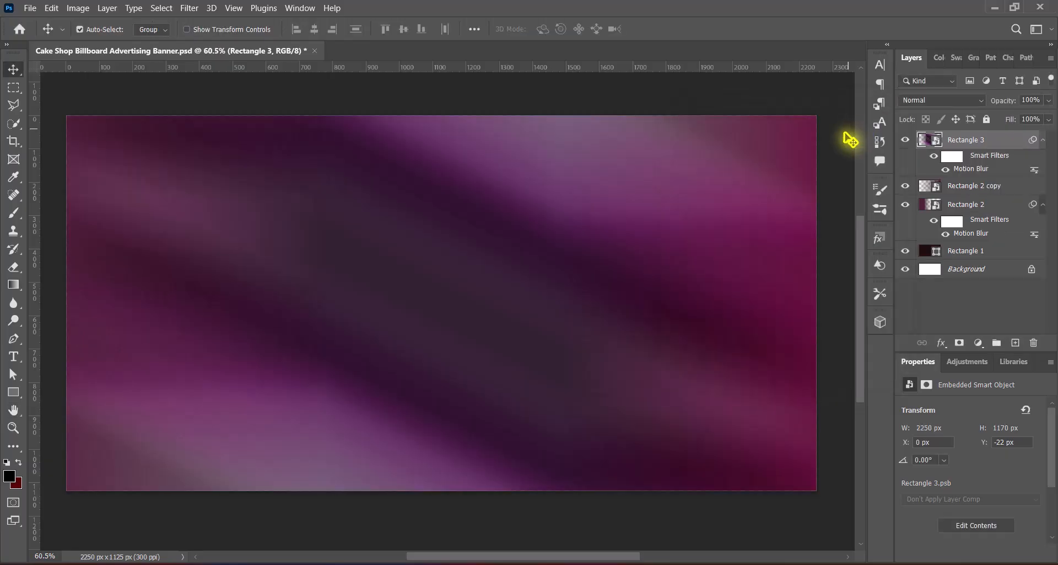
Convert the blurred gradient rectangle to a smart object again and apply Hue/Saturation with the Increase Saturation preset, after trying Sepia.
right_click(1002, 144)
left_click(849, 169)
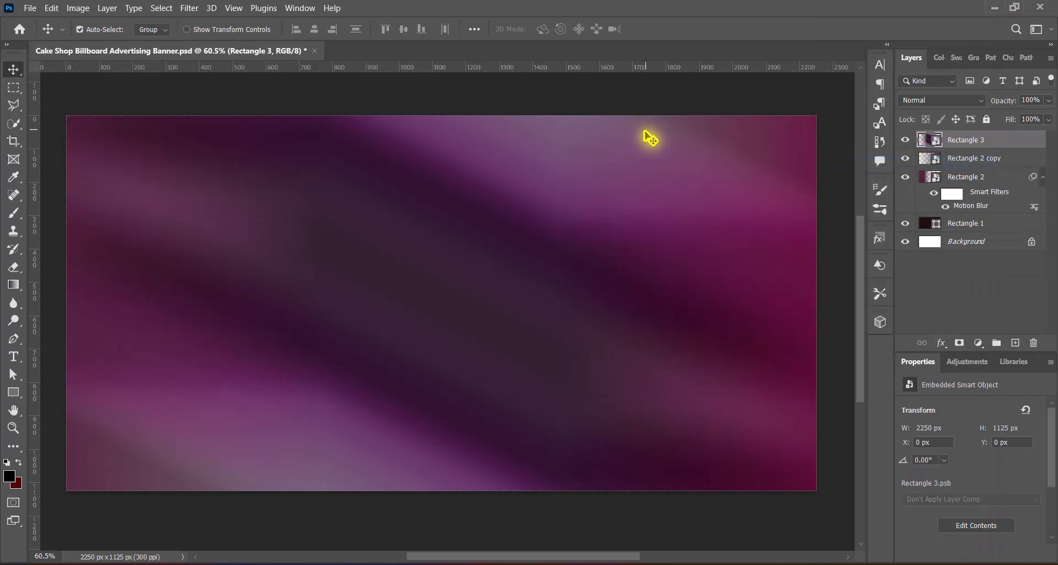
left_click(78, 8)
mouse_move(97, 41)
left_click(264, 109)
left_click(473, 116)
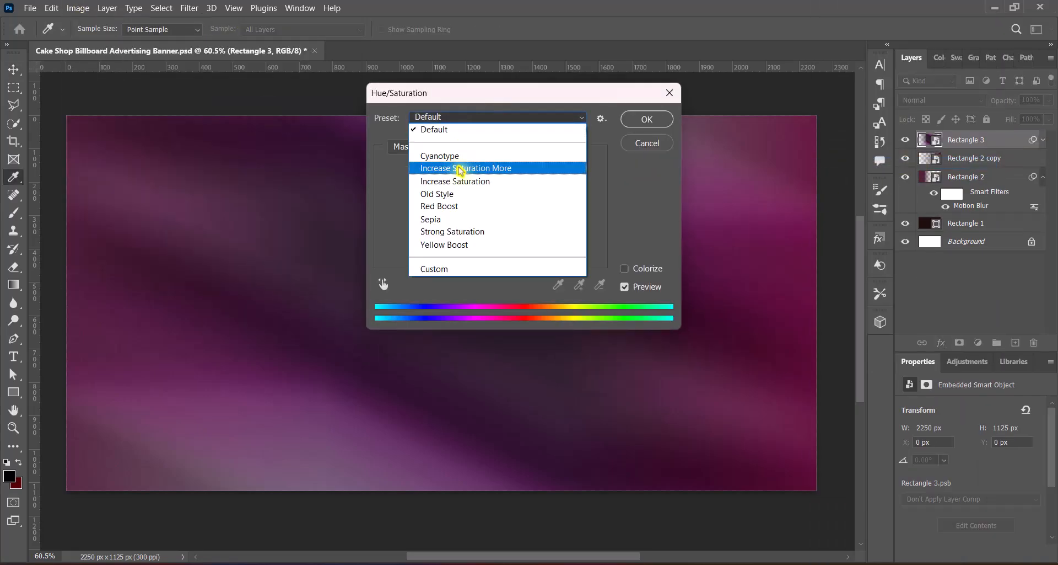
left_click(456, 219)
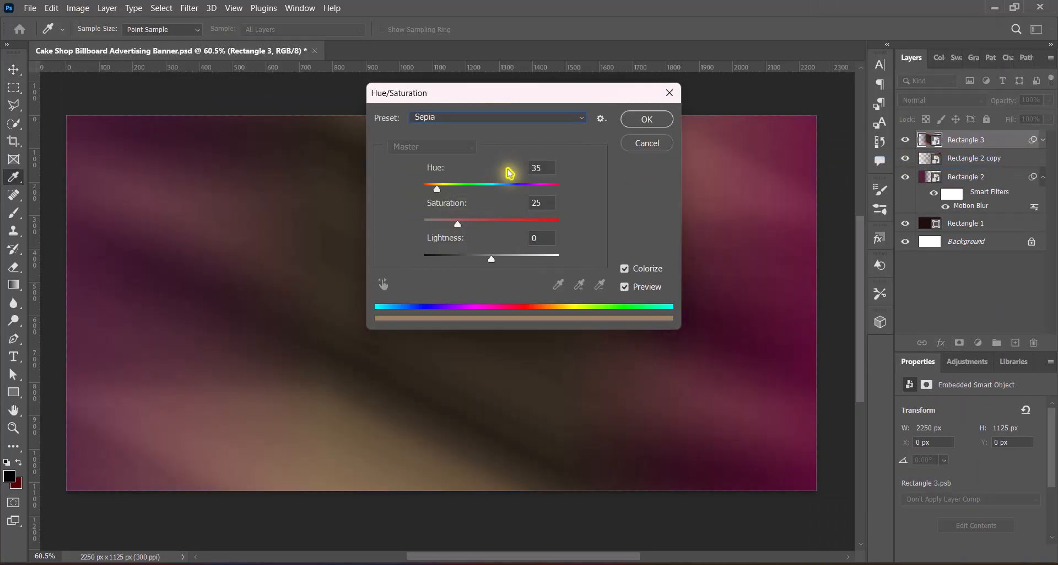
left_click(506, 116)
left_click(455, 180)
left_click(646, 118)
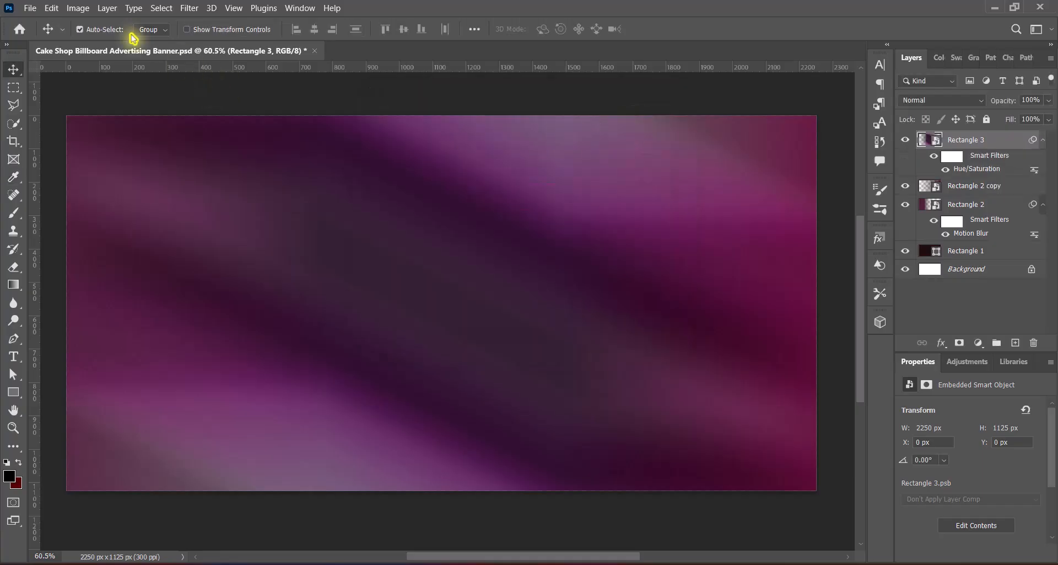
Add a second Hue/Saturation adjustment to the gradient rectangle using the Red Boost preset.
left_click(78, 8)
mouse_move(165, 44)
left_click(264, 109)
left_click(480, 116)
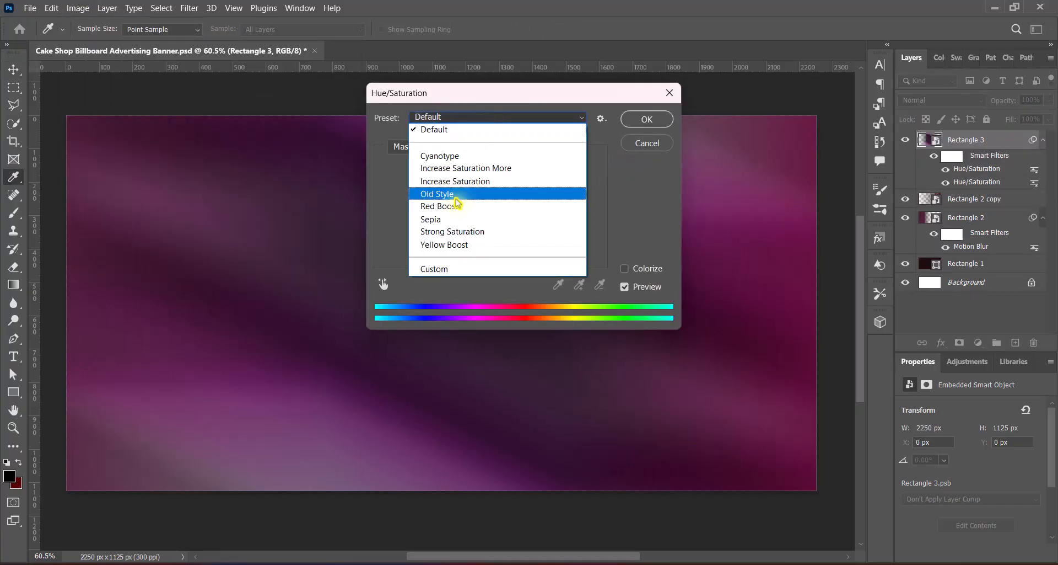
left_click(464, 208)
left_click(632, 122)
Apply a Levels adjustment with the Lighter preset to the top gradient rectangle, after trying Increase Contrast 2.
left_click(78, 8)
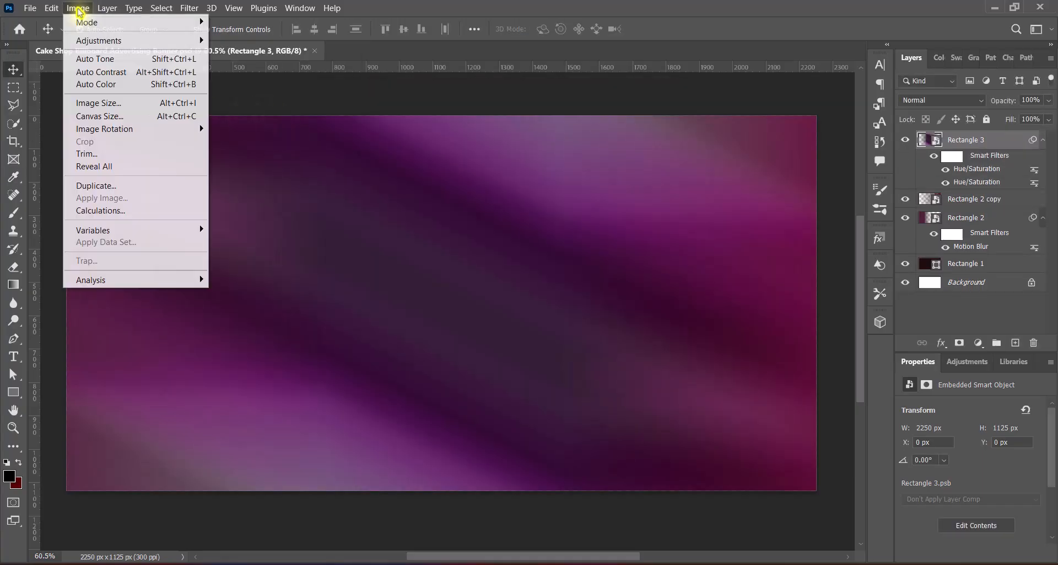
mouse_move(165, 41)
left_click(257, 53)
left_click(791, 101)
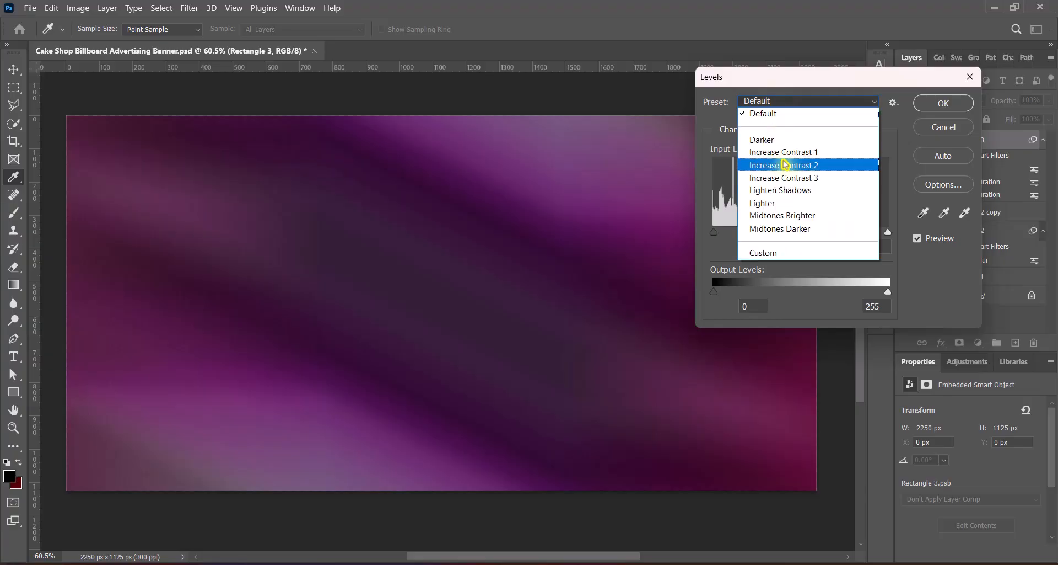
left_click(787, 164)
left_click(791, 101)
left_click(770, 210)
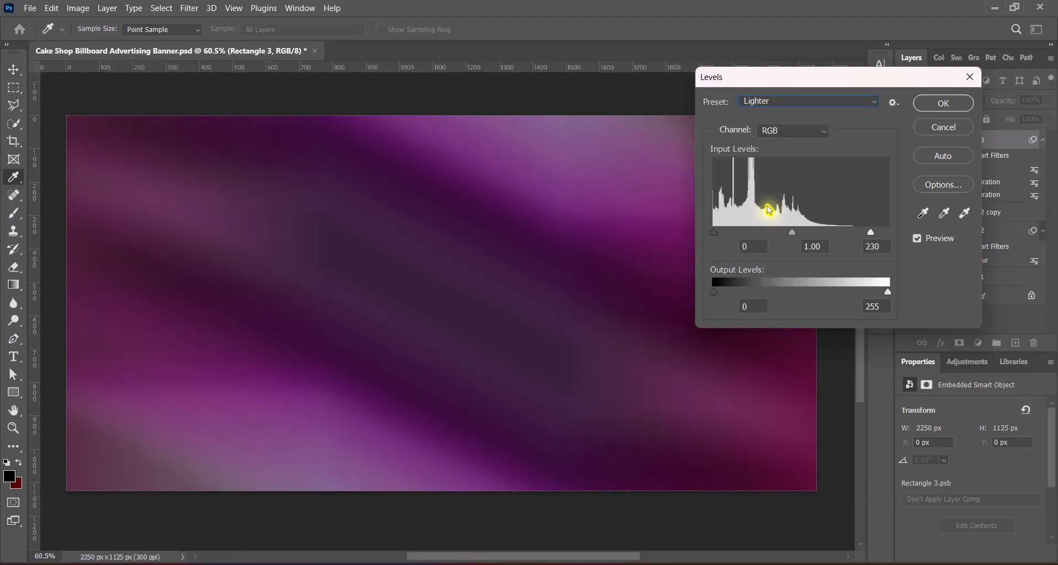
left_click(943, 103)
Set the top gradient rectangle's blend mode to Dissolve.
key("v")
left_click(942, 100)
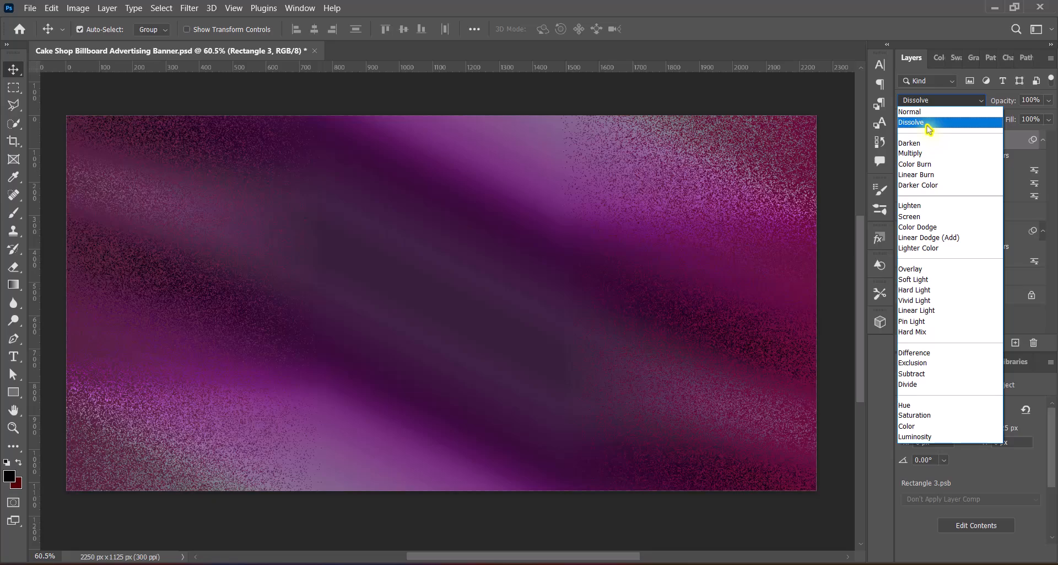
left_click(929, 124)
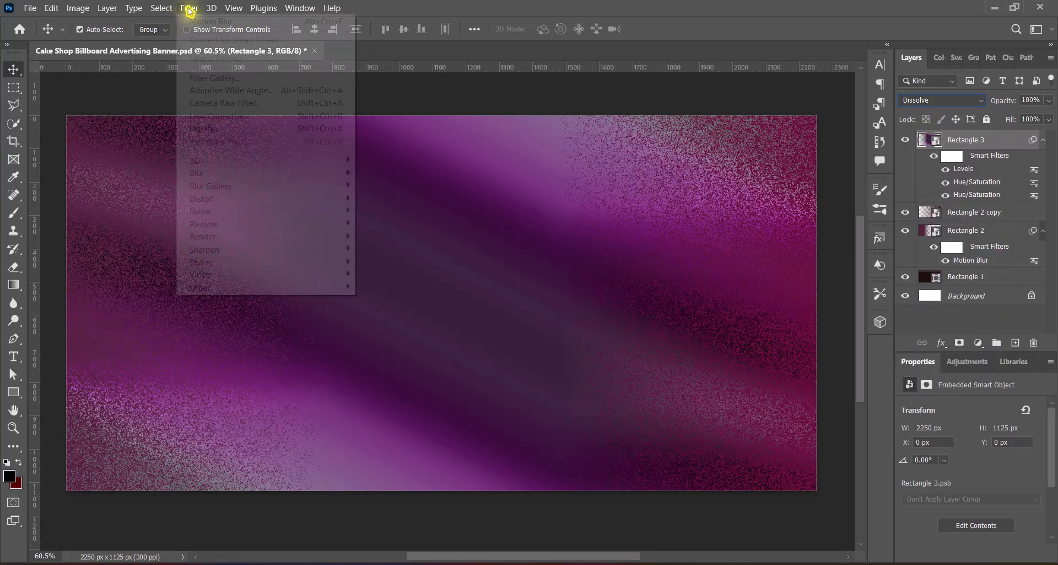
Apply a Gaussian Blur with a radius of 45.6 pixels to the top gradient rectangle and rasterize the layer.
mouse_move(354, 172)
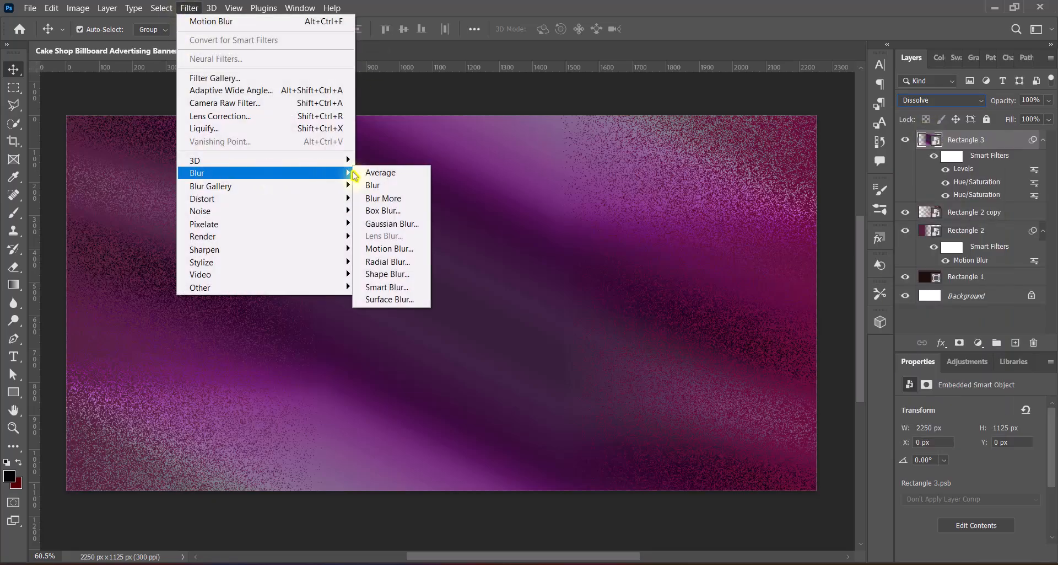
left_click(392, 224)
left_click_drag(732, 298, 757, 302)
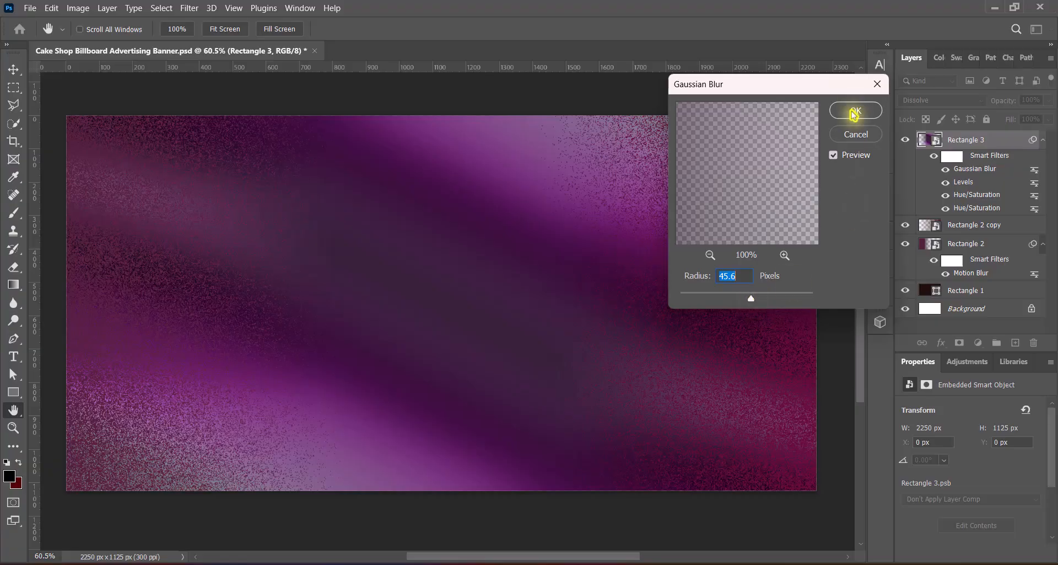
left_click(853, 113)
right_click(1004, 142)
left_click(901, 298)
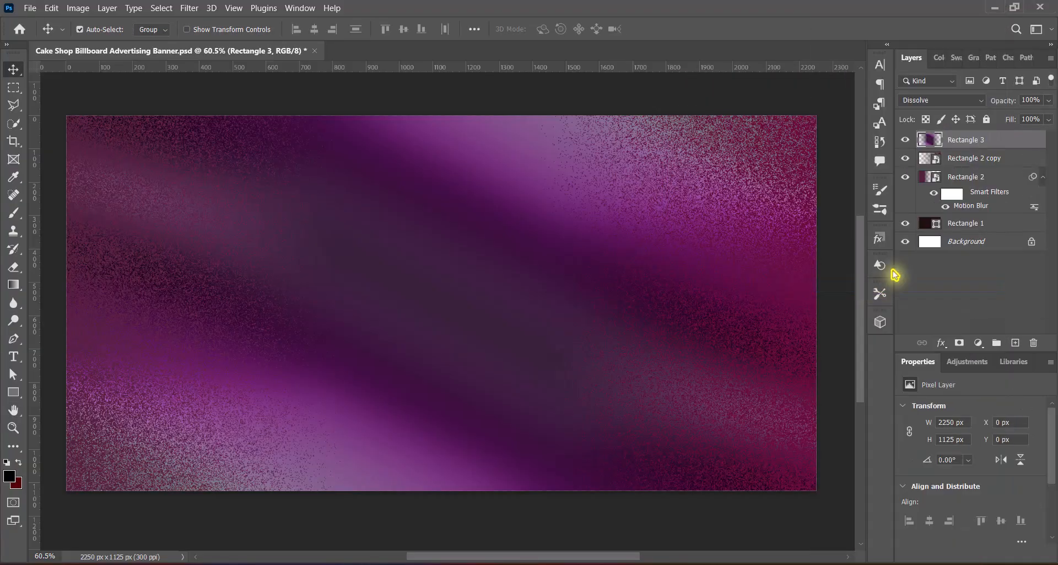
Try to erase the left side of the top gradient rectangle with a 1500-pixel soft eraser.
left_click(15, 268)
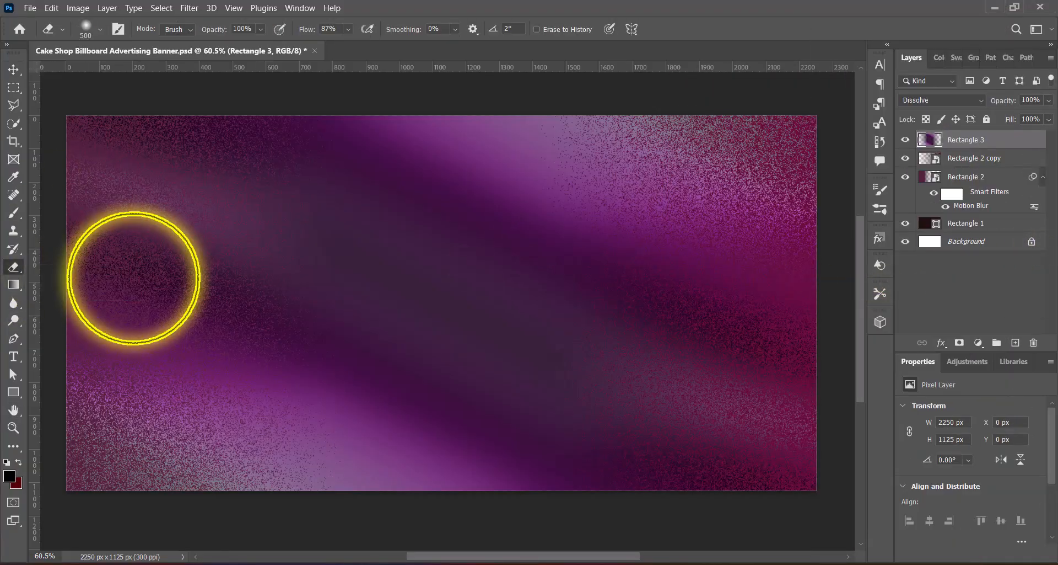
key("bracketright")
key("bracketright")
key("bracketright")
key("bracketright")
key("bracketright")
key("bracketright")
key("bracketright")
key("bracketright")
key("bracketright")
key("bracketright")
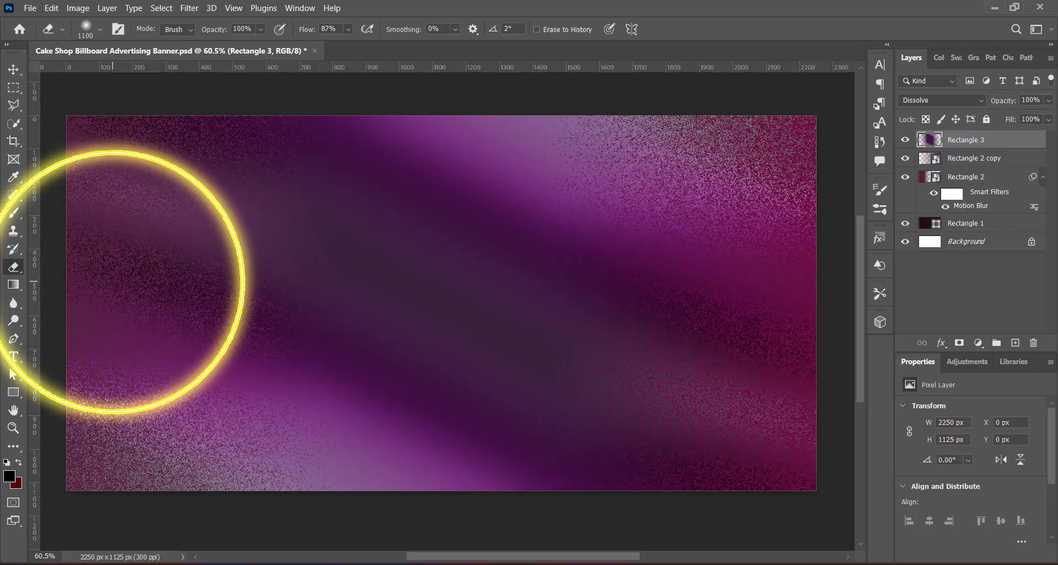
left_click(69, 305)
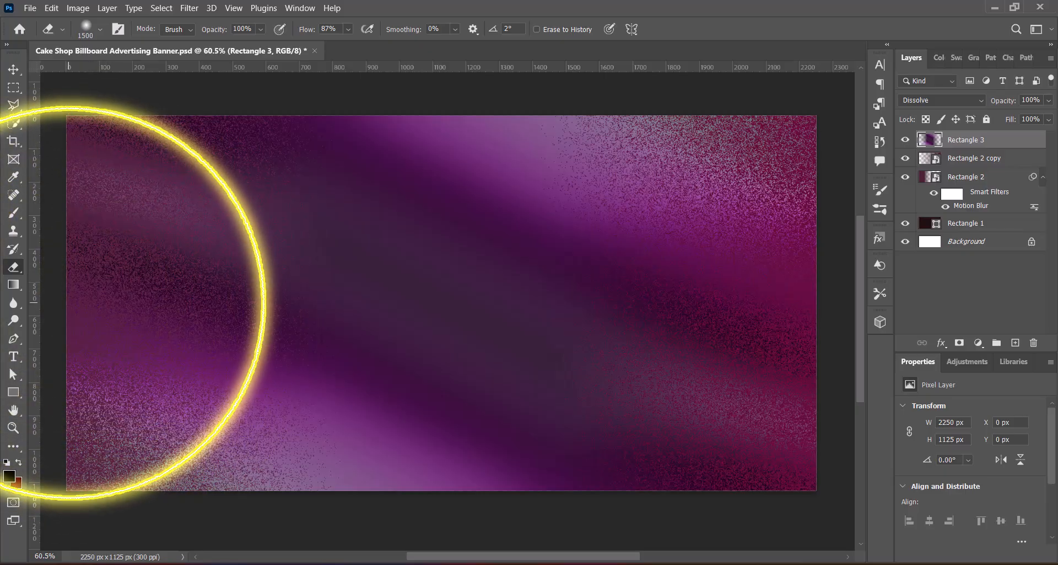
left_click(69, 304)
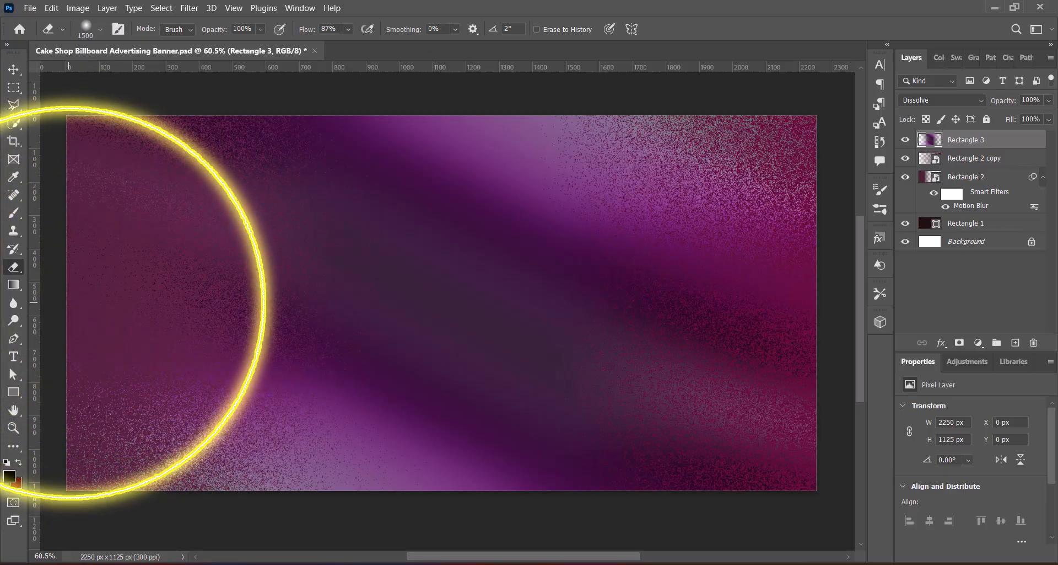
mouse_move(69, 304)
left_mouse_down()
mouse_move(473, 307)
mouse_move(402, 260)
mouse_move(436, 304)
left_mouse_up()
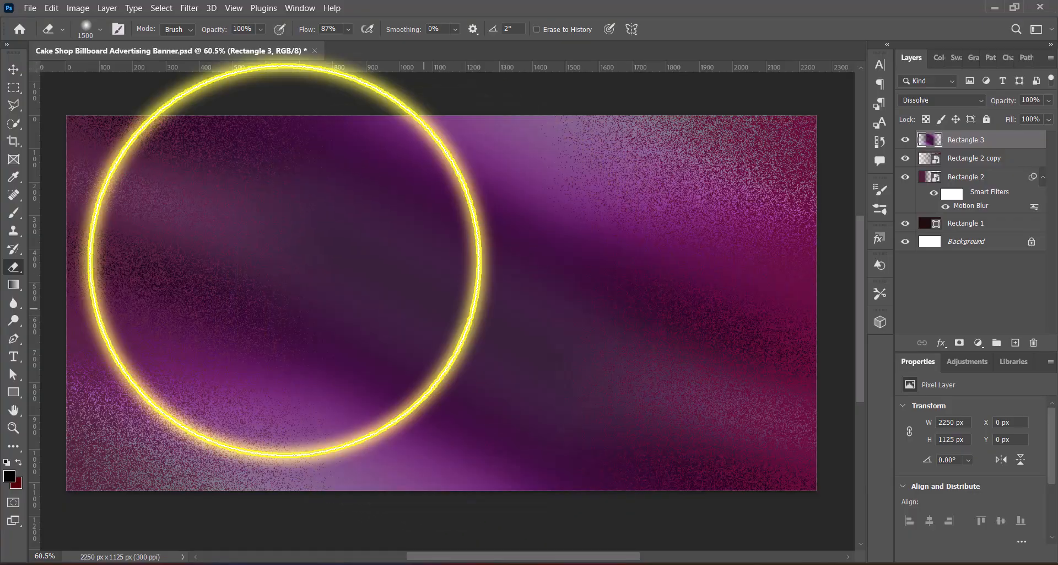
key("v")
Try other blend modes such as Pin Light on the top gradient rectangle, returning it to Dissolve at 100% opacity.
mouse_move(1009, 144)
left_mouse_down()
mouse_move(973, 166)
mouse_move(969, 136)
left_mouse_up()
left_click(970, 101)
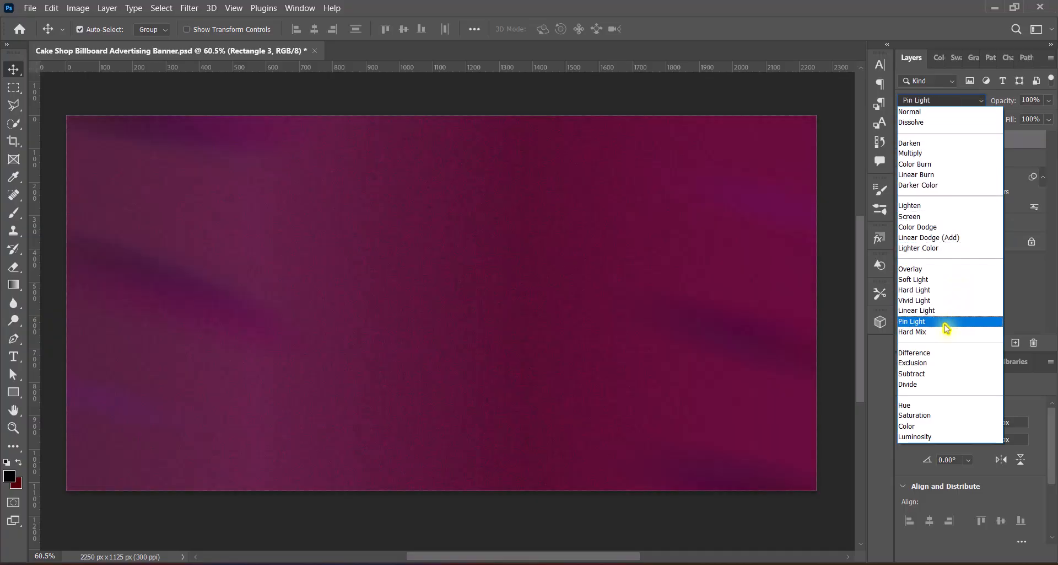
left_click(915, 122)
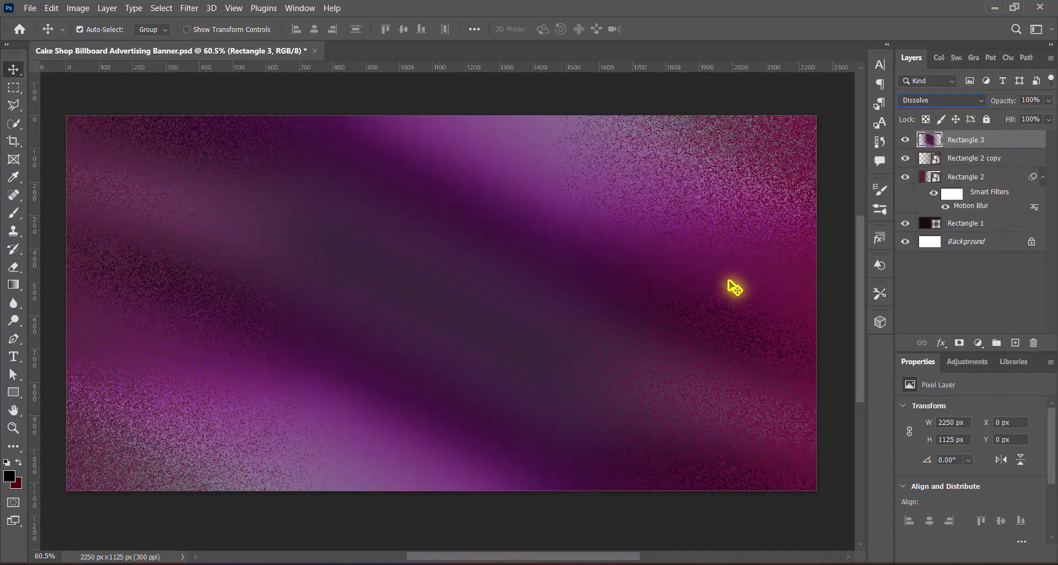
left_click(843, 146)
left_click(1021, 147)
left_click(1049, 100)
mouse_move(1048, 113)
left_mouse_down()
mouse_move(1026, 123)
mouse_move(1056, 123)
left_mouse_up()
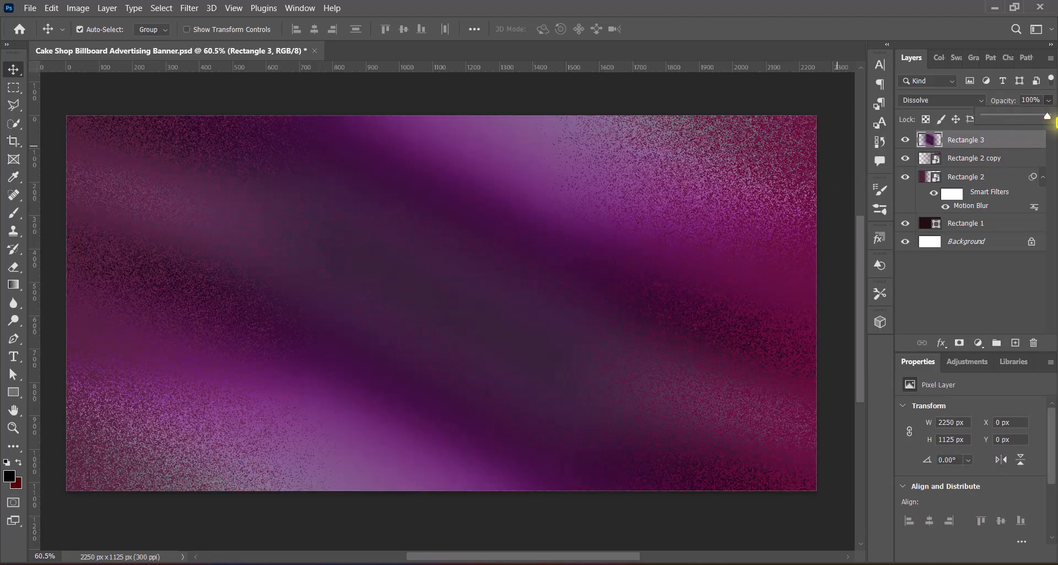
Paste the copied golden bokeh image above the background layers and convert it to a smart object.
left_click(845, 283)
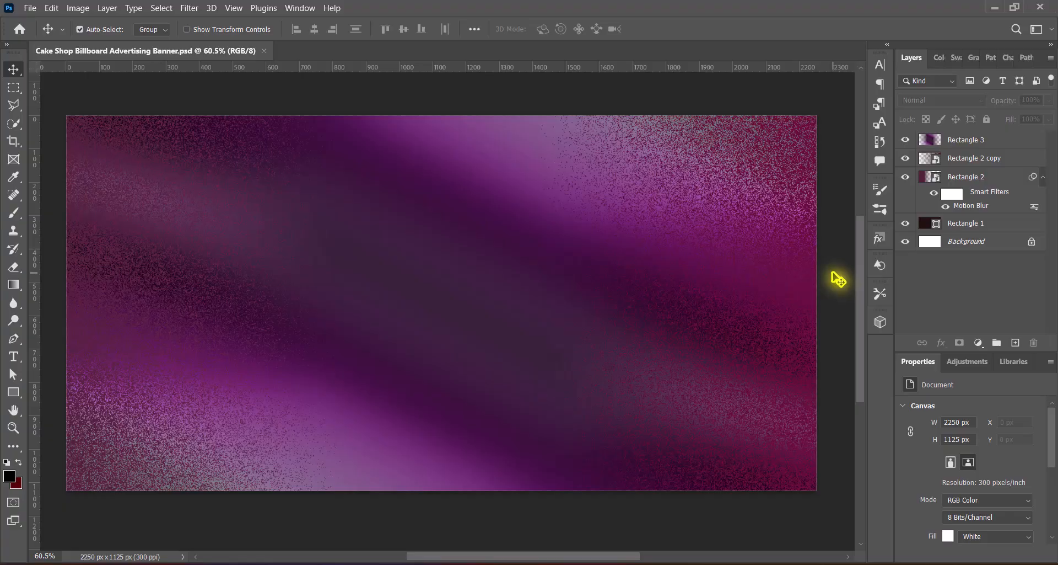
key("ctrl+v")
right_click(994, 142)
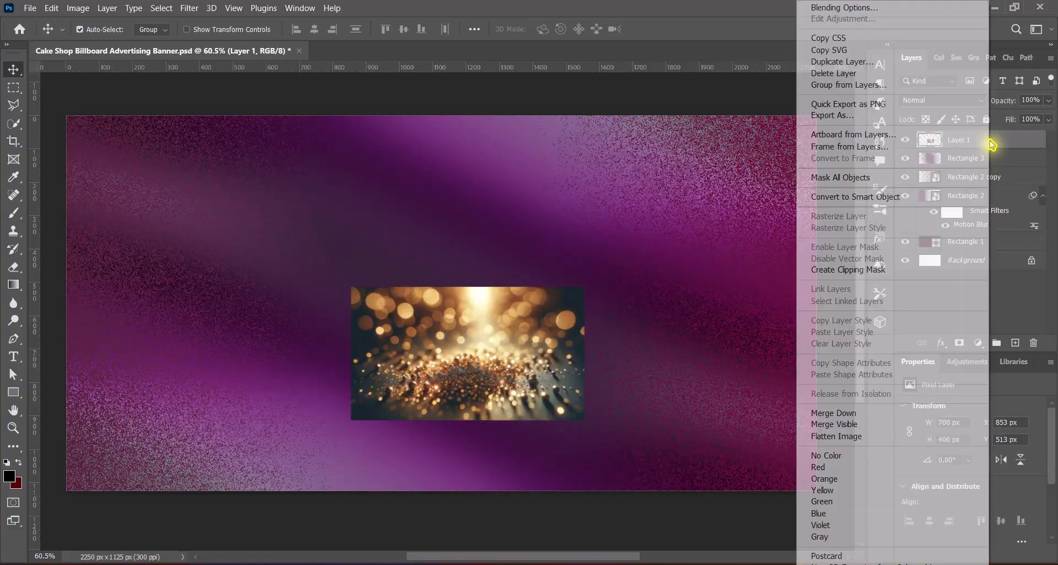
left_click(852, 195)
Enlarge the golden bokeh image to about 1924 × 1099 pixels and position it at about X 163, Y 13 pixels.
key("ctrl+t")
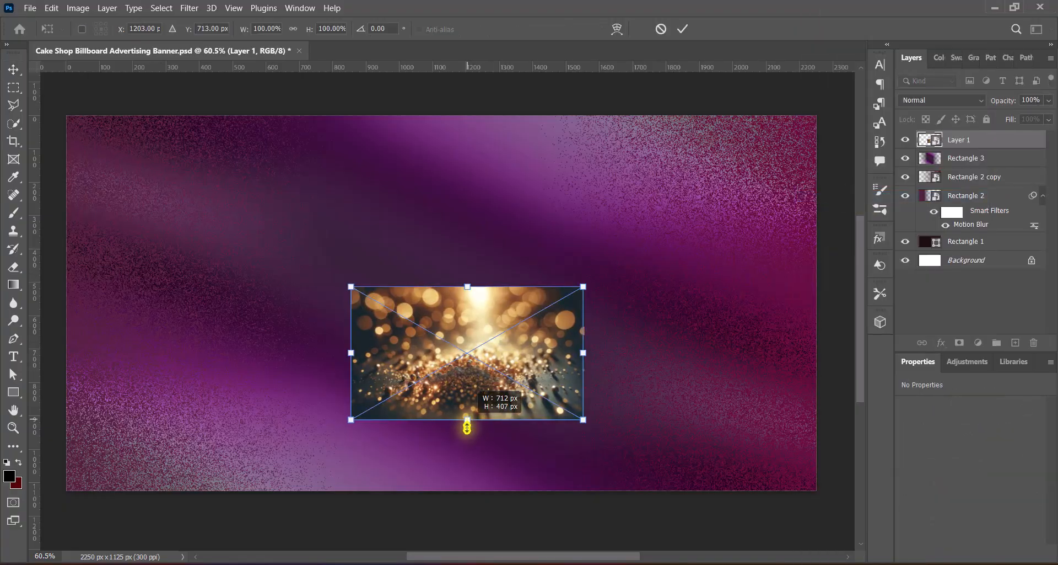
left_click_drag(467, 421, 467, 489)
left_click_drag(441, 286, 457, 109)
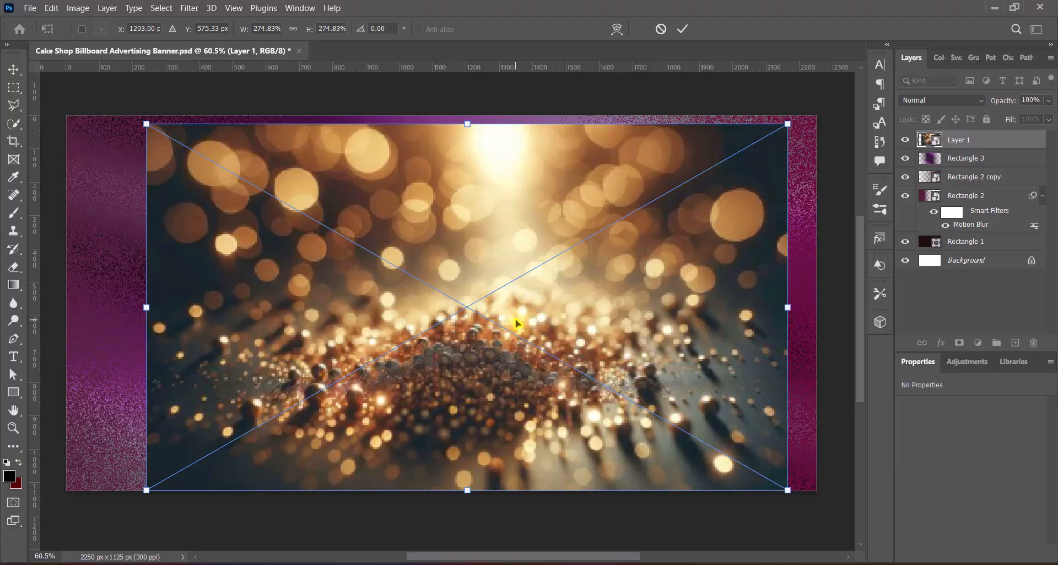
left_click_drag(521, 318, 498, 319)
key("Return")
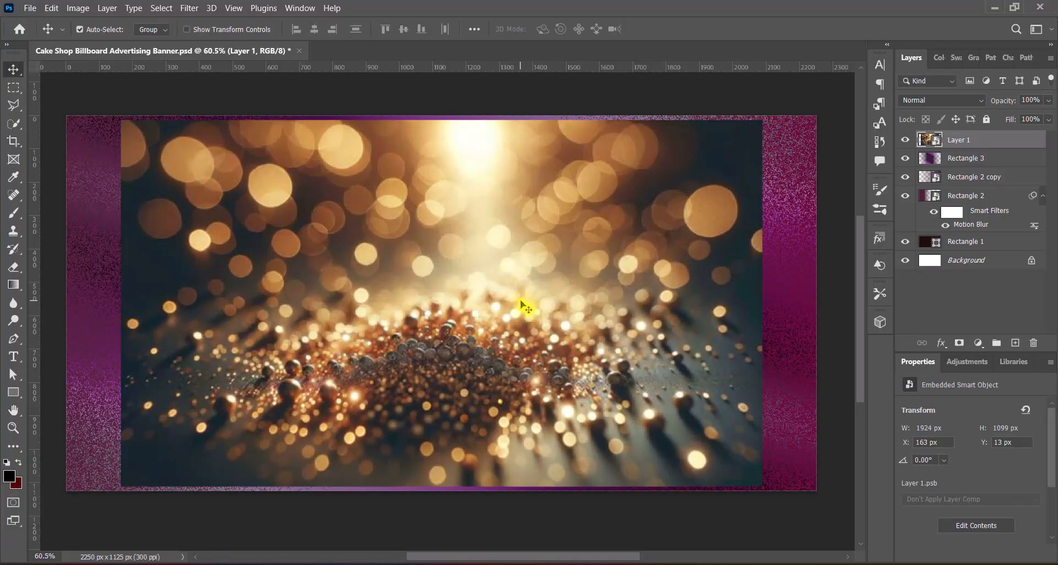
Apply a Vibrance adjustment of +100 to the golden bokeh image.
left_click(77, 8)
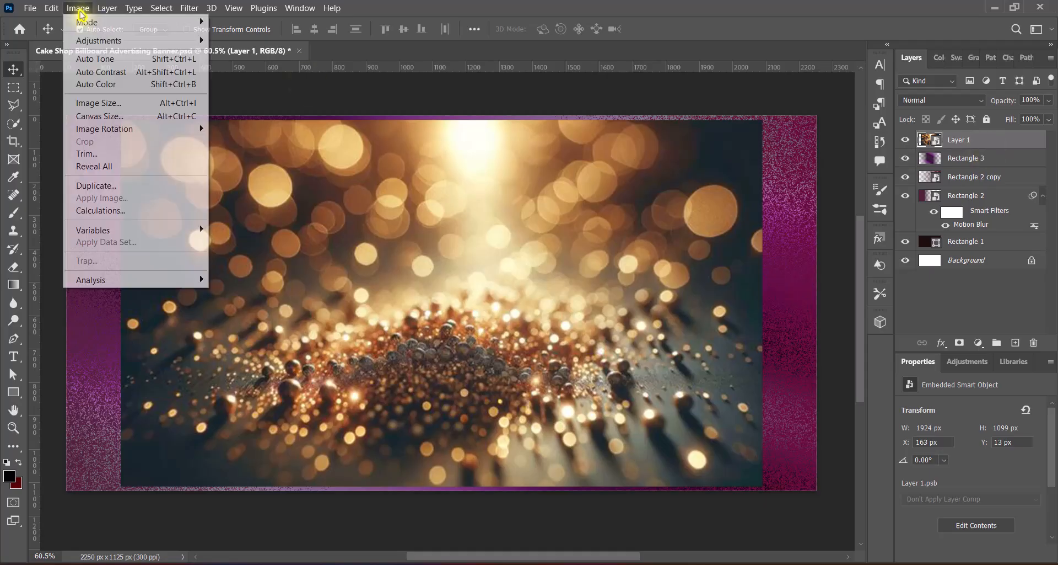
mouse_move(100, 40)
left_click(248, 90)
left_click_drag(485, 187, 558, 187)
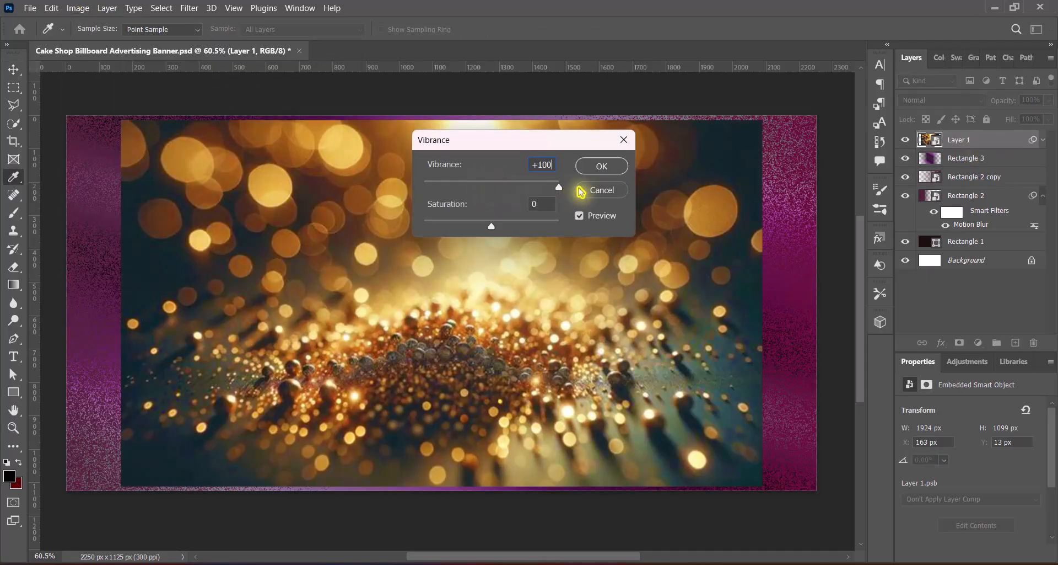
left_click(602, 166)
Apply a Levels adjustment with the Increase Contrast 2 preset to the golden bokeh image.
left_click(78, 7)
mouse_move(99, 40)
left_click(237, 53)
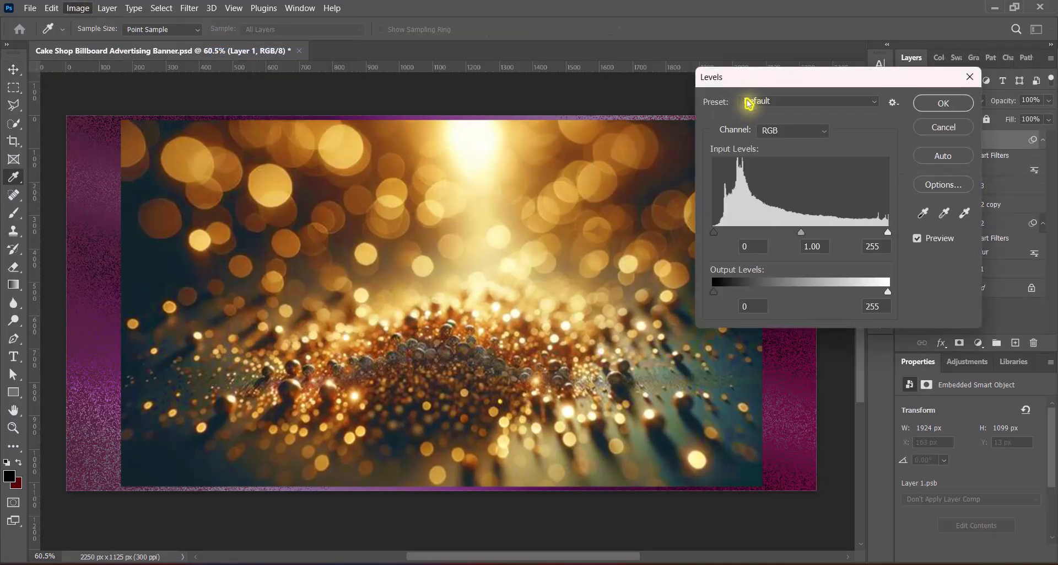
left_click(747, 100)
left_click(756, 165)
left_click(939, 104)
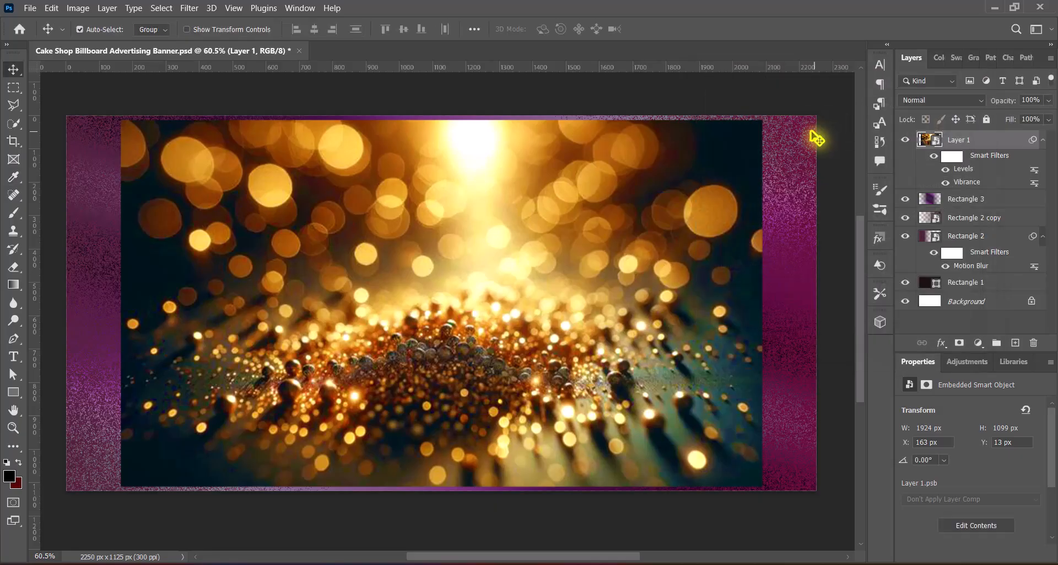
Rasterize the golden bokeh layer and set its blend mode to Luminosity.
right_click(987, 142)
left_click(837, 286)
left_click(943, 99)
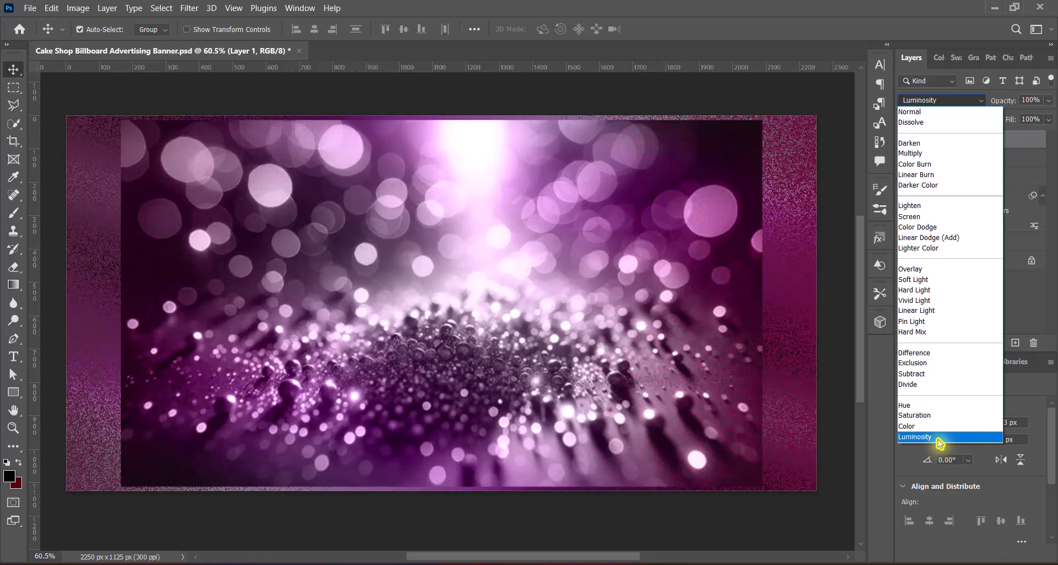
left_click(940, 438)
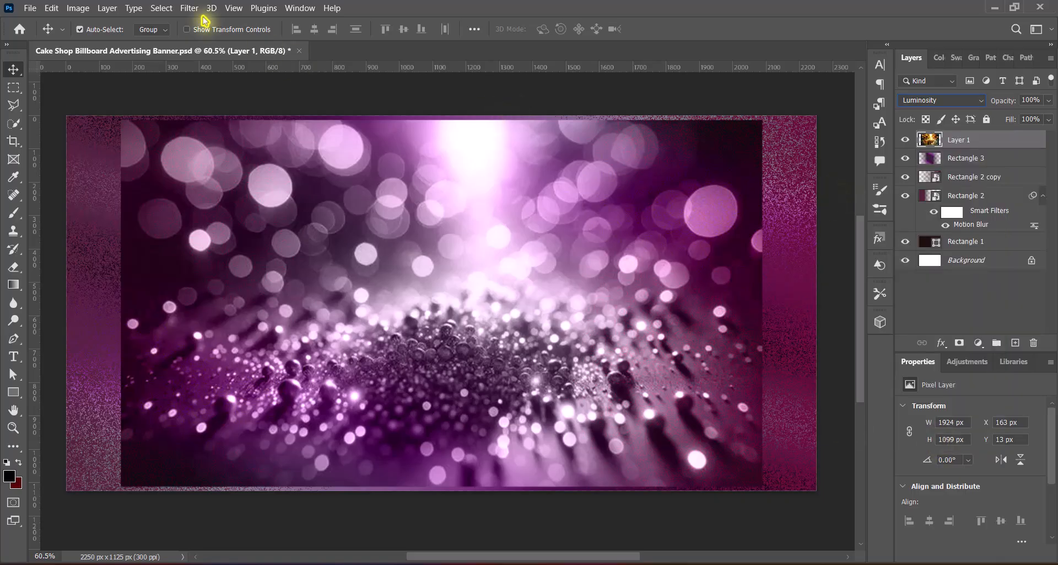
Apply a Gaussian Blur with a radius of 9 pixels to the bokeh layer.
left_click(190, 7)
mouse_move(260, 170)
left_click(400, 201)
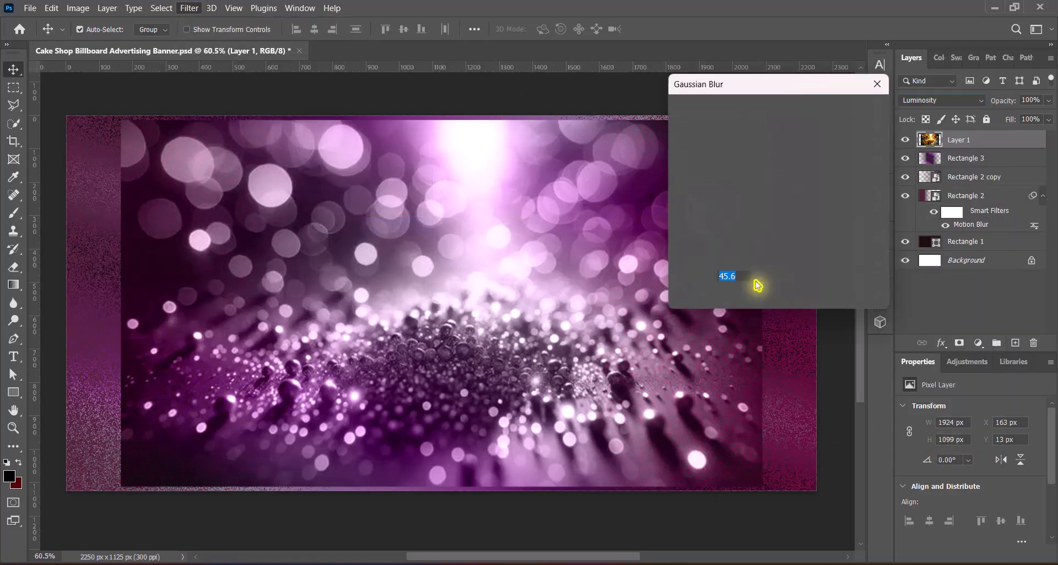
left_click_drag(752, 300, 716, 301)
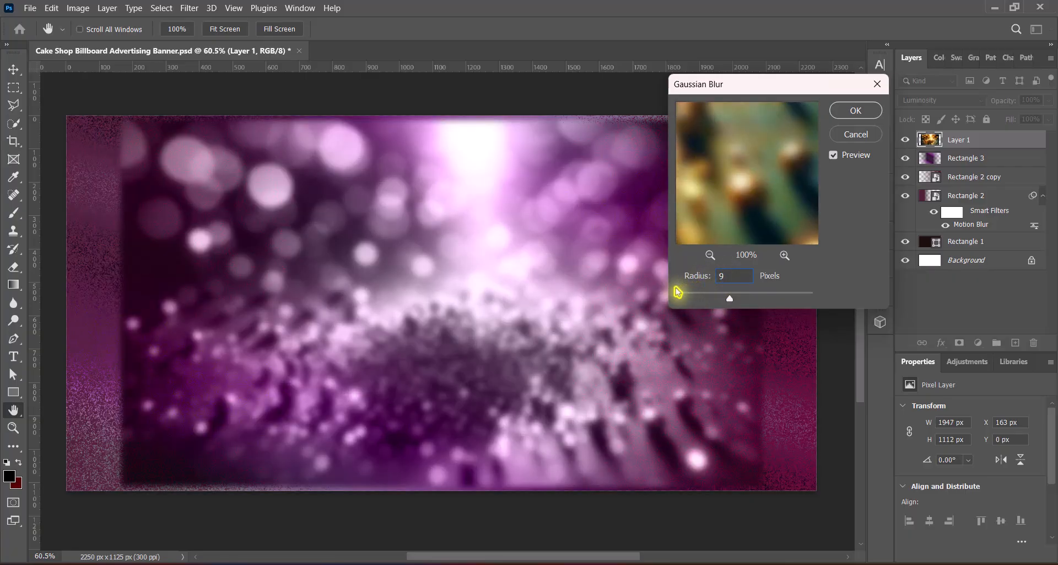
left_click(856, 111)
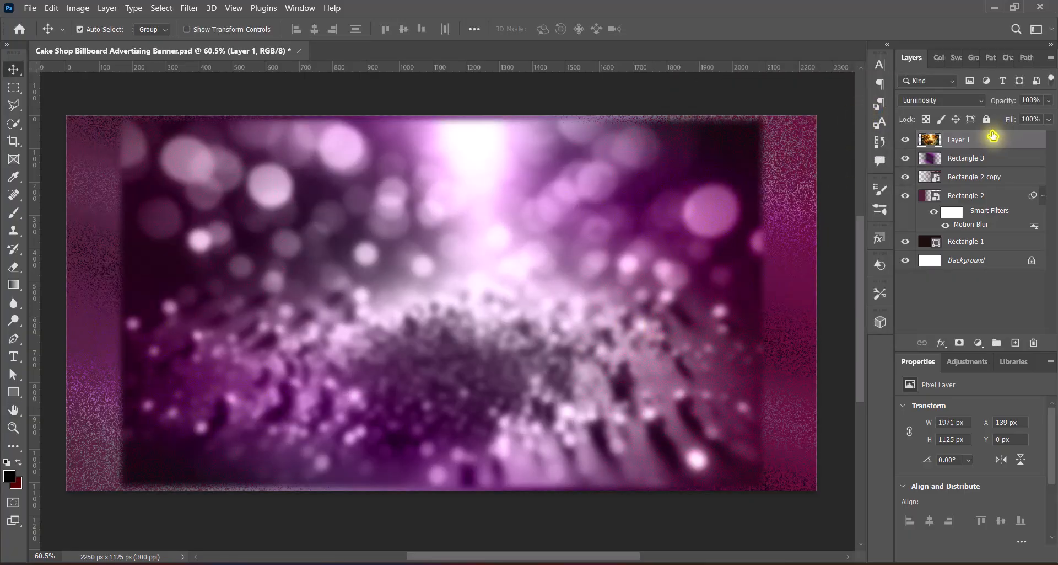
Set the bokeh layer's blend mode to Exclusion and apply a Radial Blur with amount 10, Zoom method and Best quality.
left_click(941, 100)
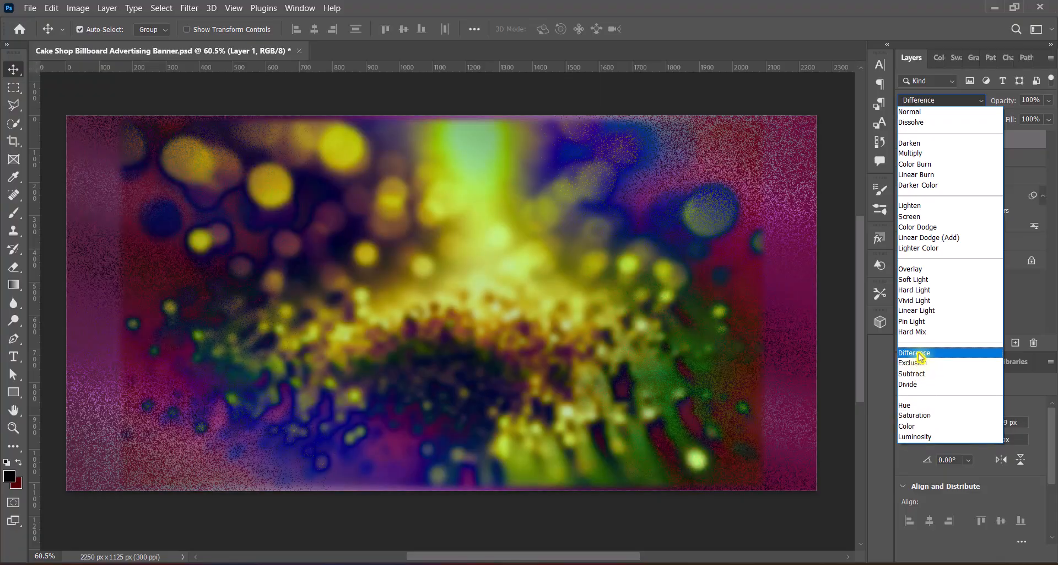
left_click(917, 364)
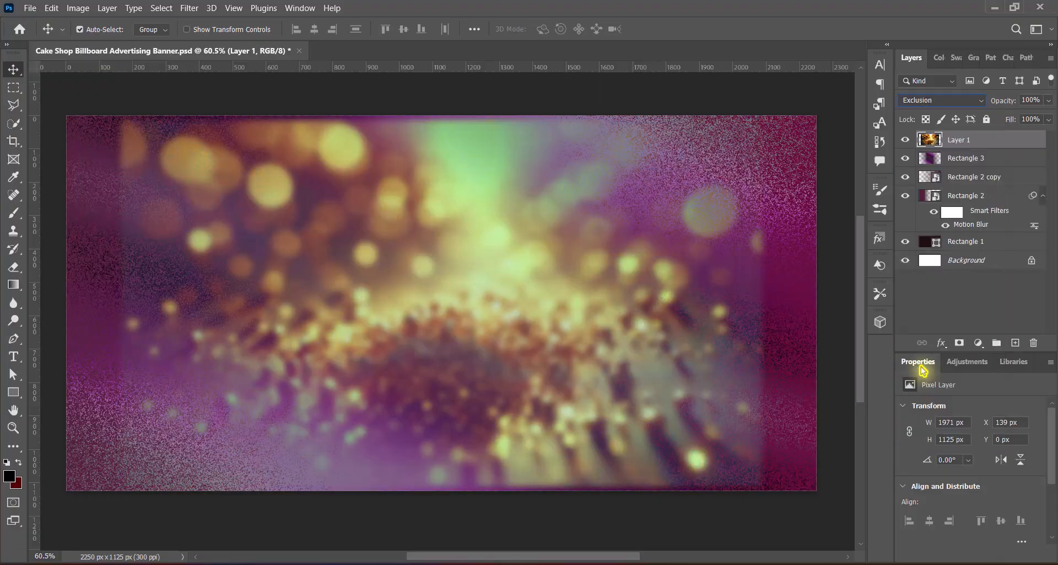
left_click(189, 8)
mouse_move(213, 170)
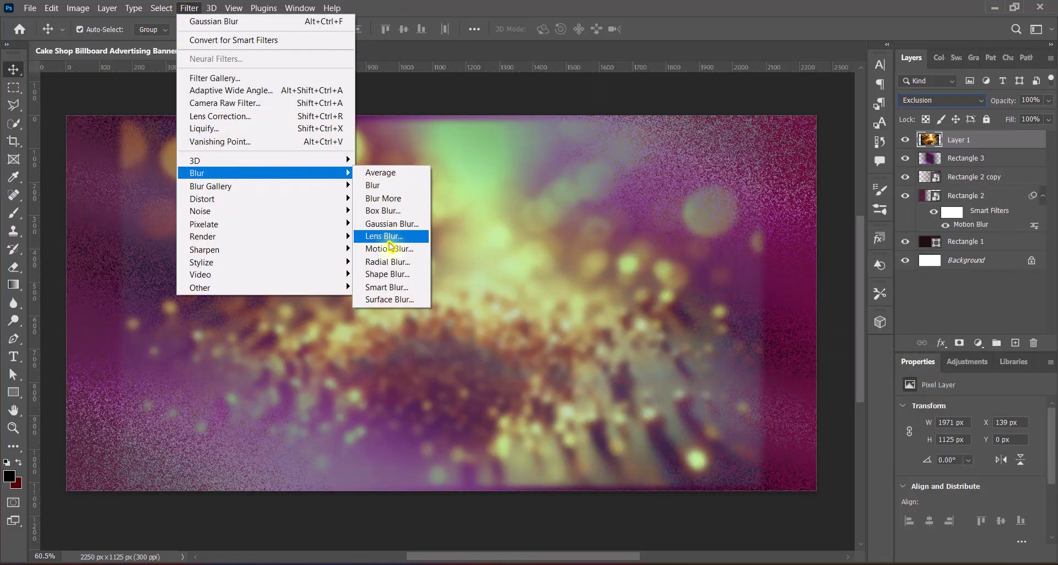
left_click(389, 277)
left_click(651, 207)
left_click(651, 267)
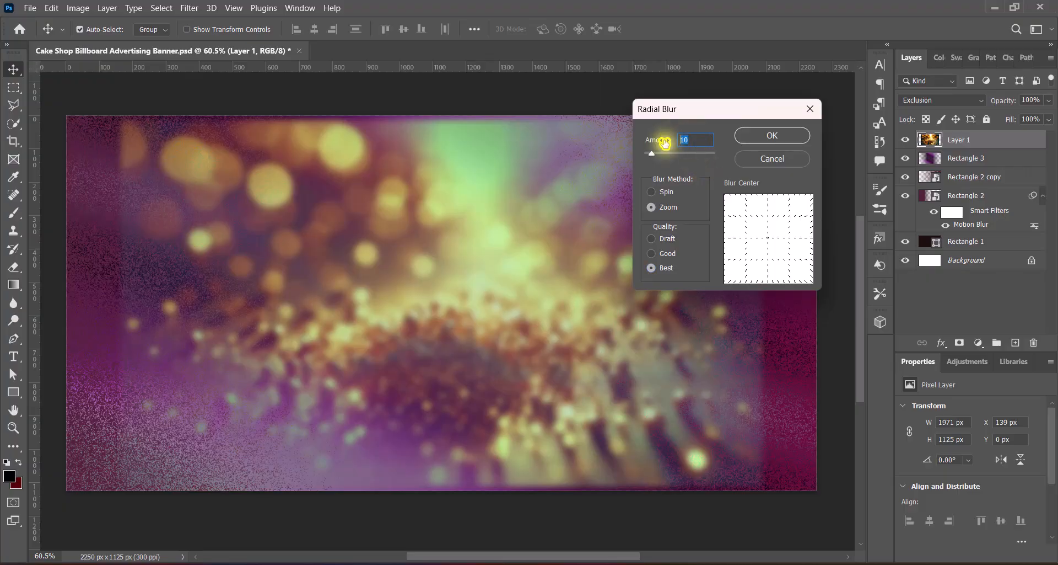
left_click(758, 136)
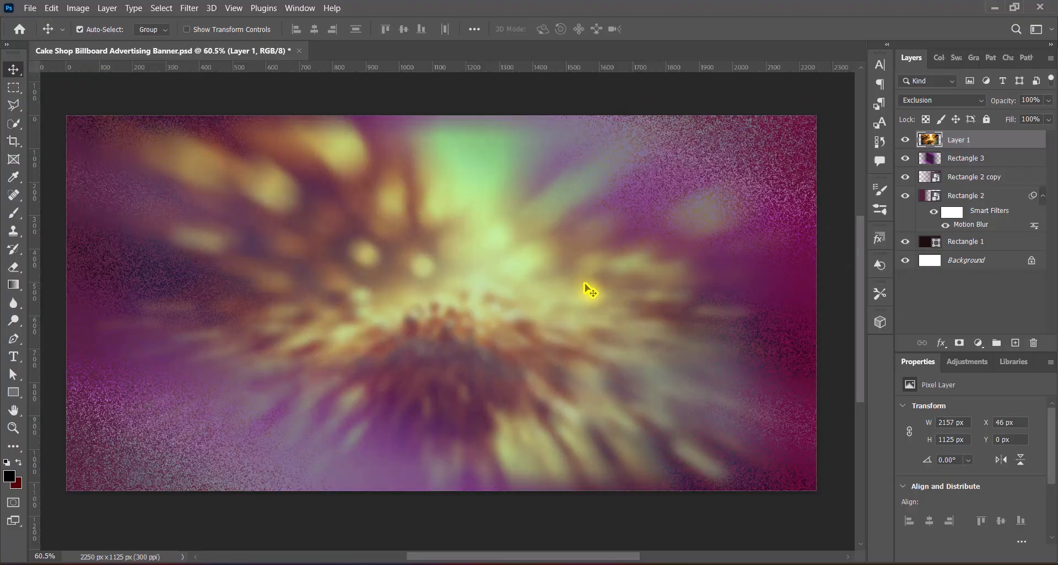
Stretch the bokeh layer to the full 2250 px canvas width and lower its opacity to 75%.
left_click(846, 296)
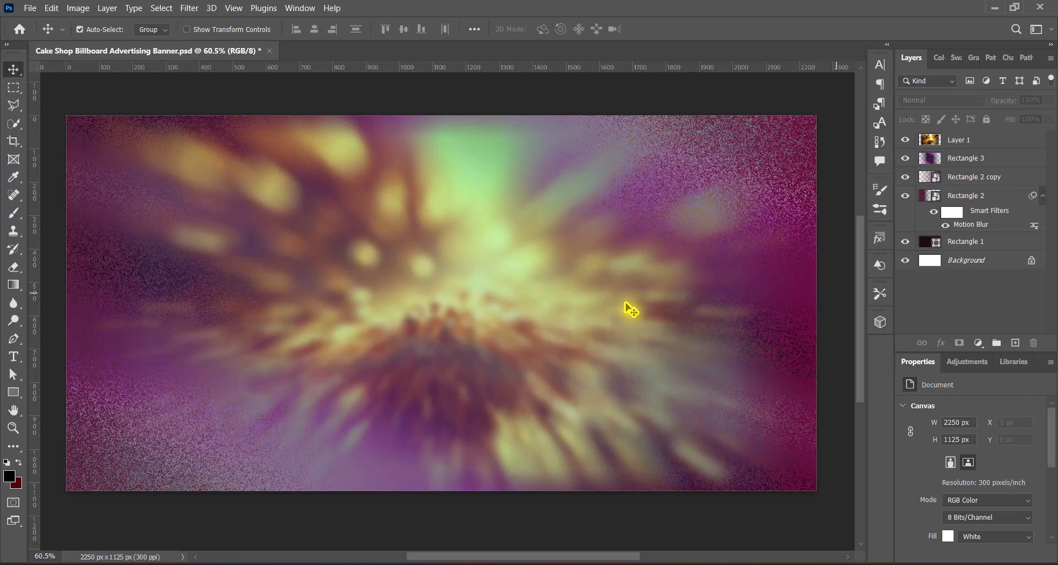
left_click(959, 140)
key("ctrl+t")
left_click_drag(78, 301, 67, 302)
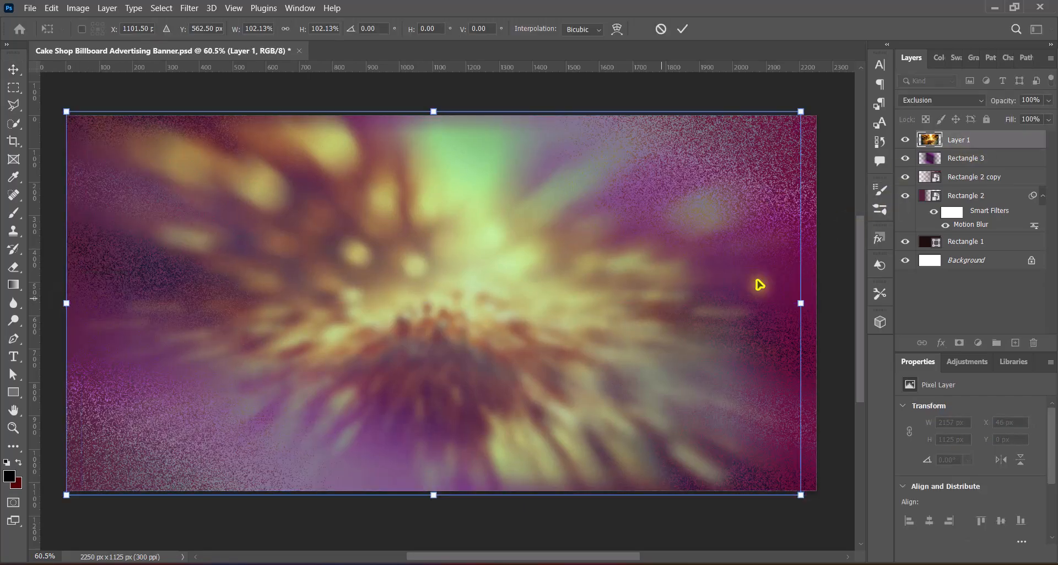
left_click_drag(801, 302, 816, 303)
key("Return")
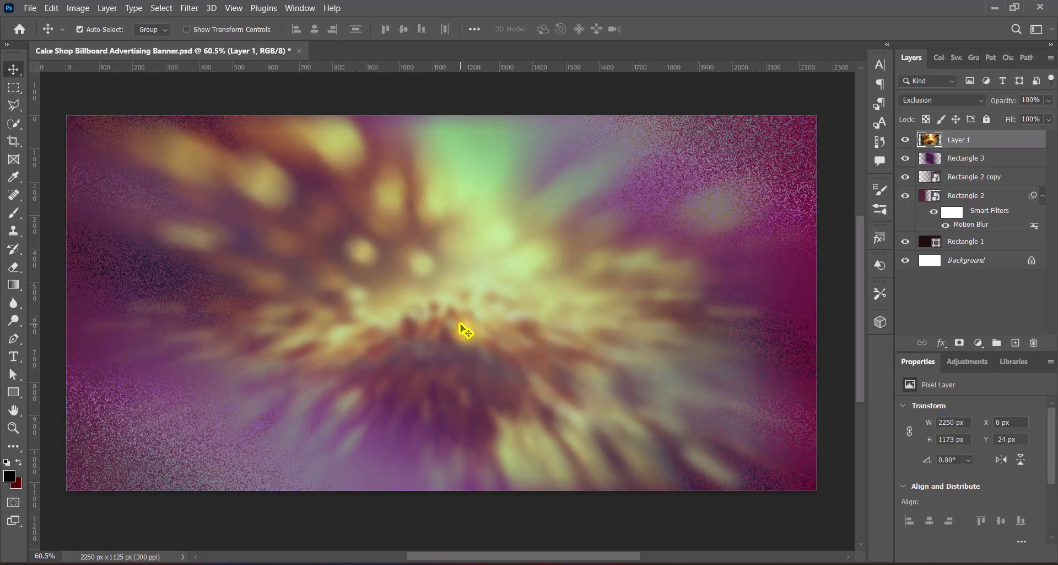
left_click_drag(1047, 121, 1034, 125)
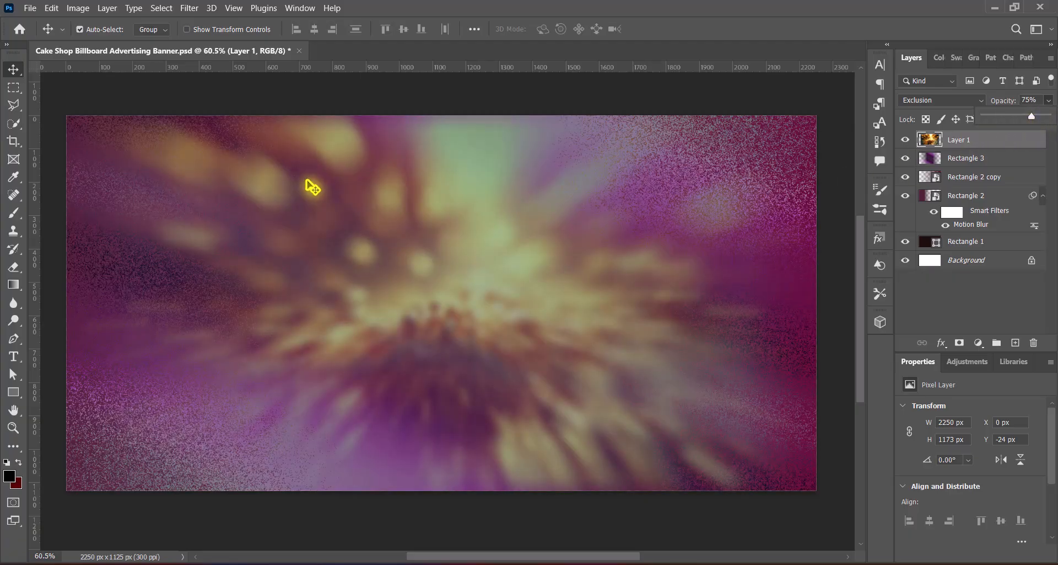
Brighten the bokeh layer with the Lighter preset of a Levels adjustment and save the document.
left_click(77, 7)
left_click(248, 53)
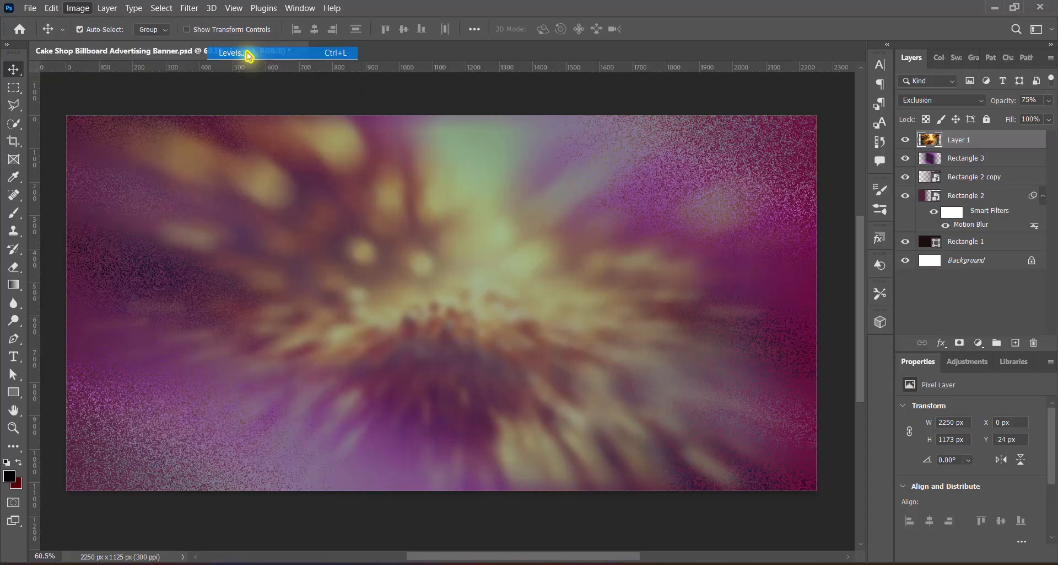
left_click(702, 81)
left_click(710, 184)
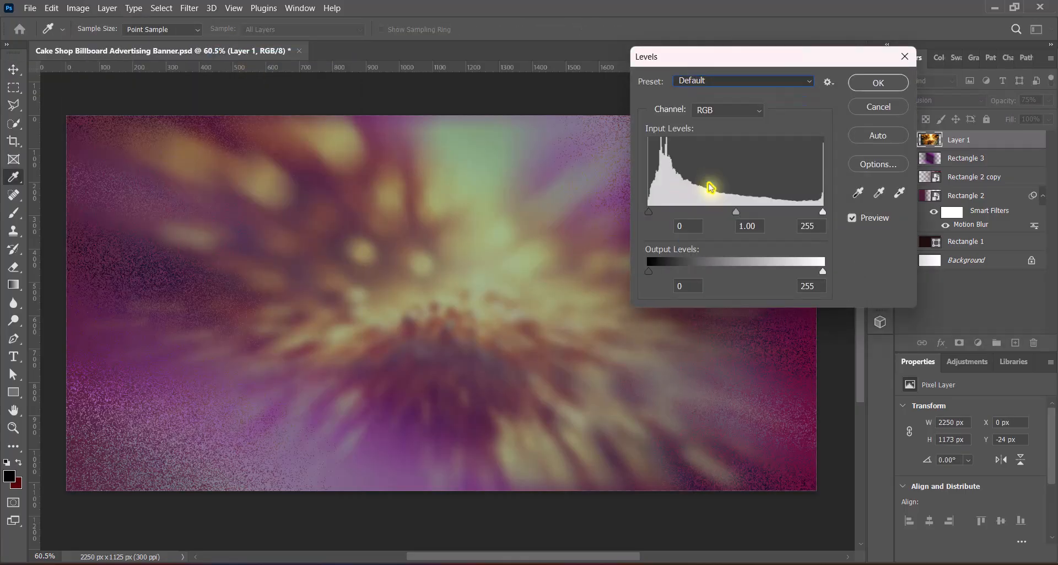
left_click(708, 81)
left_click(713, 198)
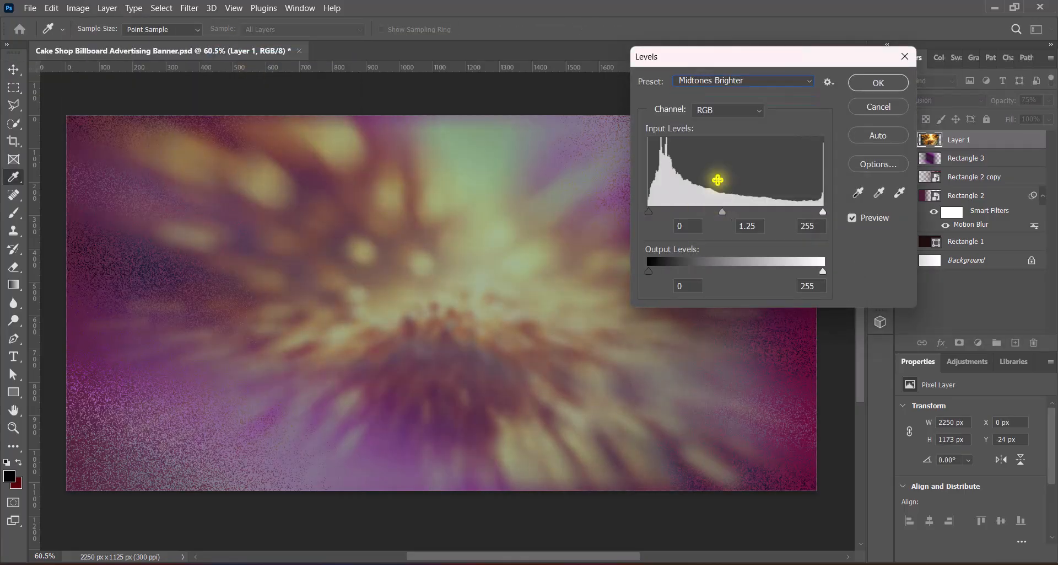
left_click(706, 80)
left_click(705, 185)
left_click(886, 83)
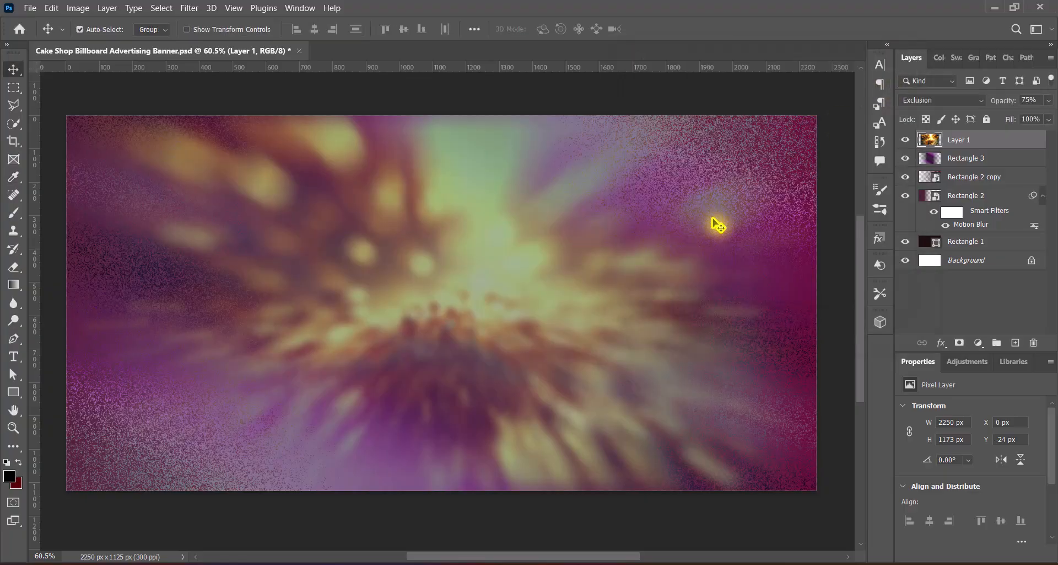
key("ctrl+s")
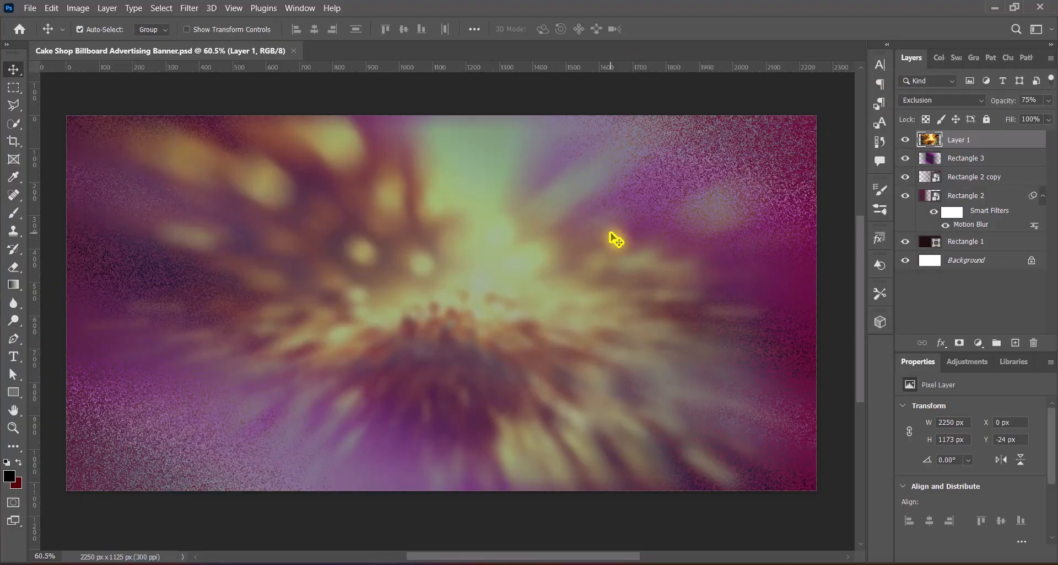
Duplicate the bokeh layer and set the copy's blend mode to Luminosity.
left_click_drag(1015, 142, 1016, 343)
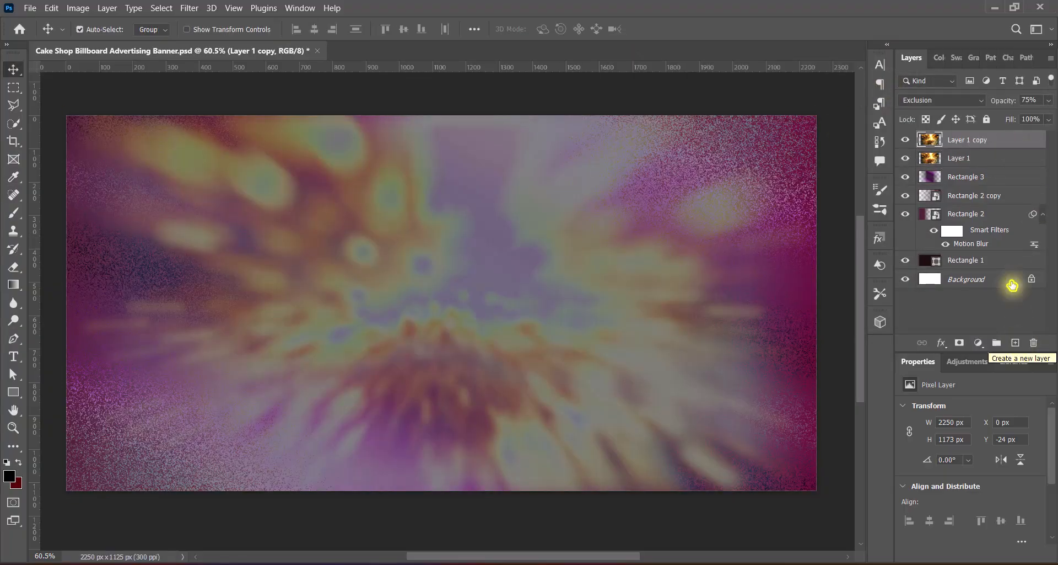
left_click(942, 100)
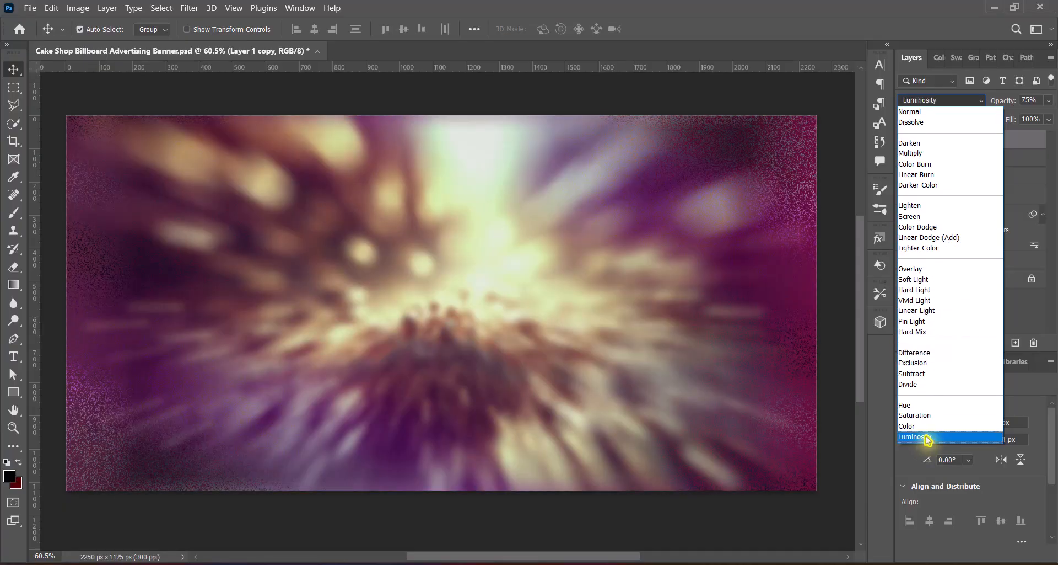
left_click(928, 436)
mouse_move(997, 145)
left_mouse_down()
mouse_move(997, 168)
mouse_move(989, 134)
left_mouse_up()
left_click(831, 255)
left_click(979, 139)
key("ctrl+t")
right_click(525, 355)
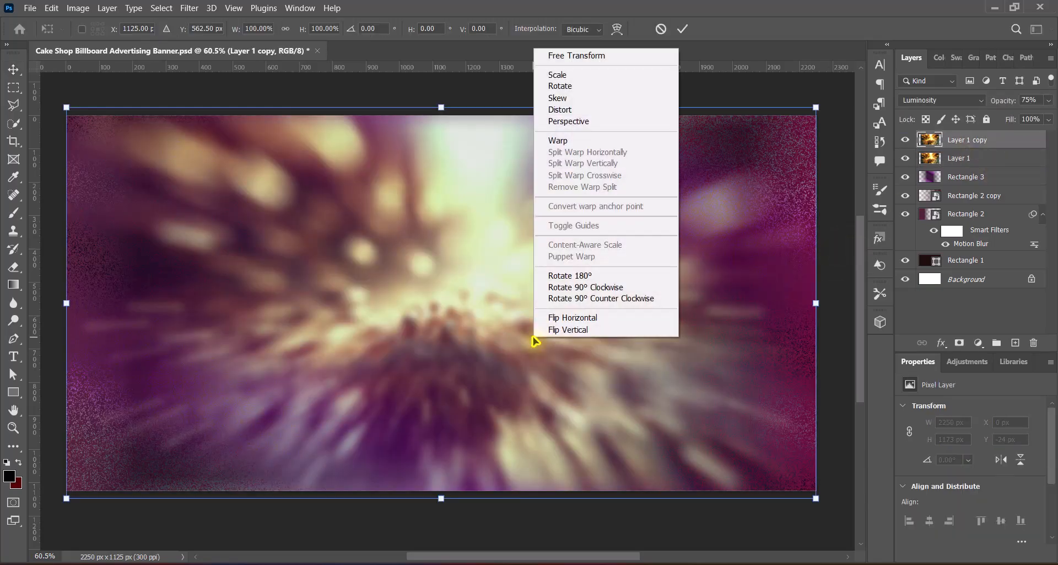
left_click(558, 331)
right_click(558, 333)
left_click(576, 327)
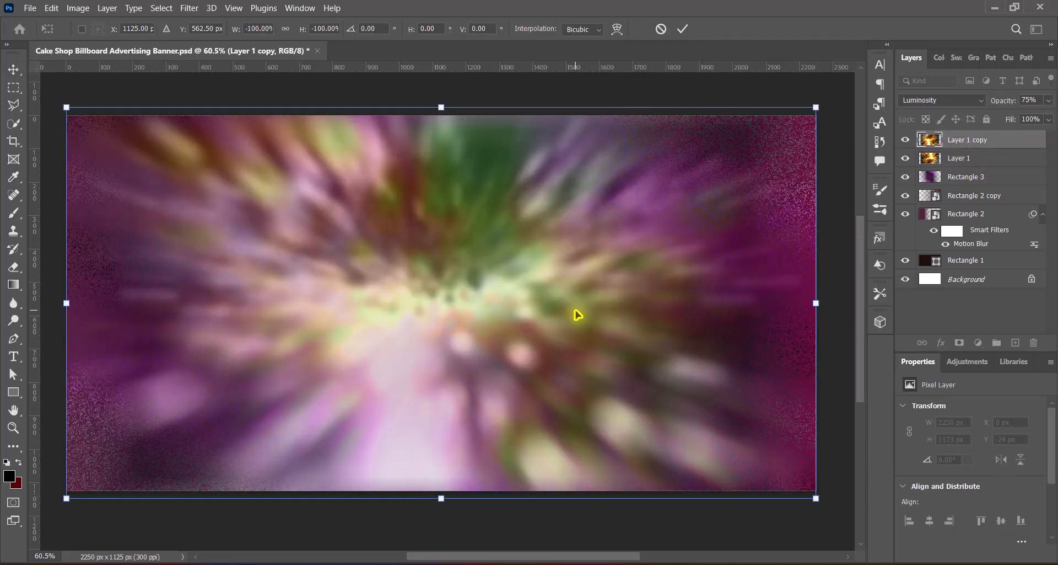
right_click(524, 321)
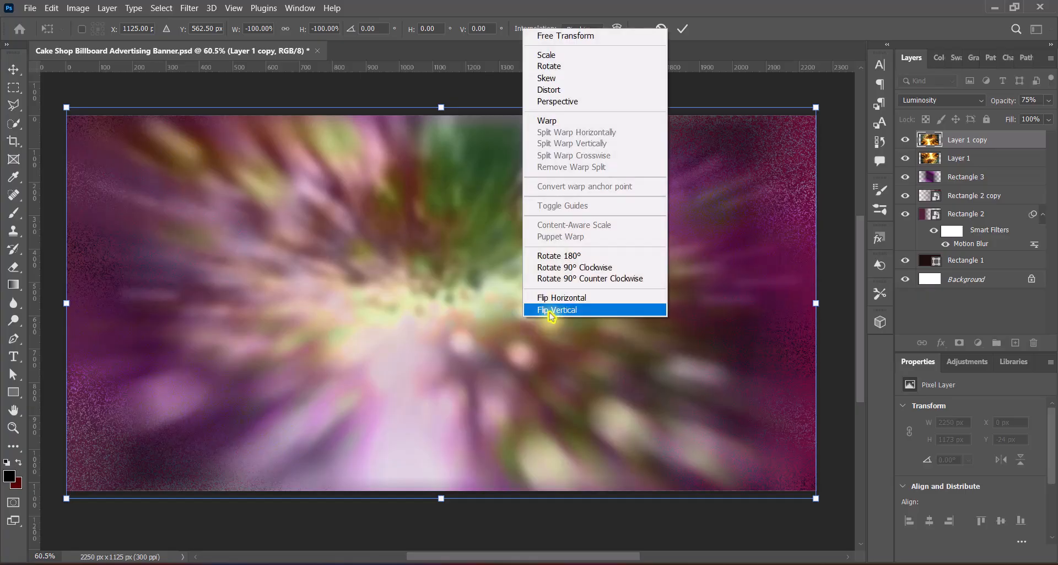
left_click(546, 305)
left_click(661, 29)
Flip the bokeh copy horizontally and vertically and enlarge it to about 2590 by 1350 px, past the canvas edges.
key("ctrl+t")
right_click(481, 316)
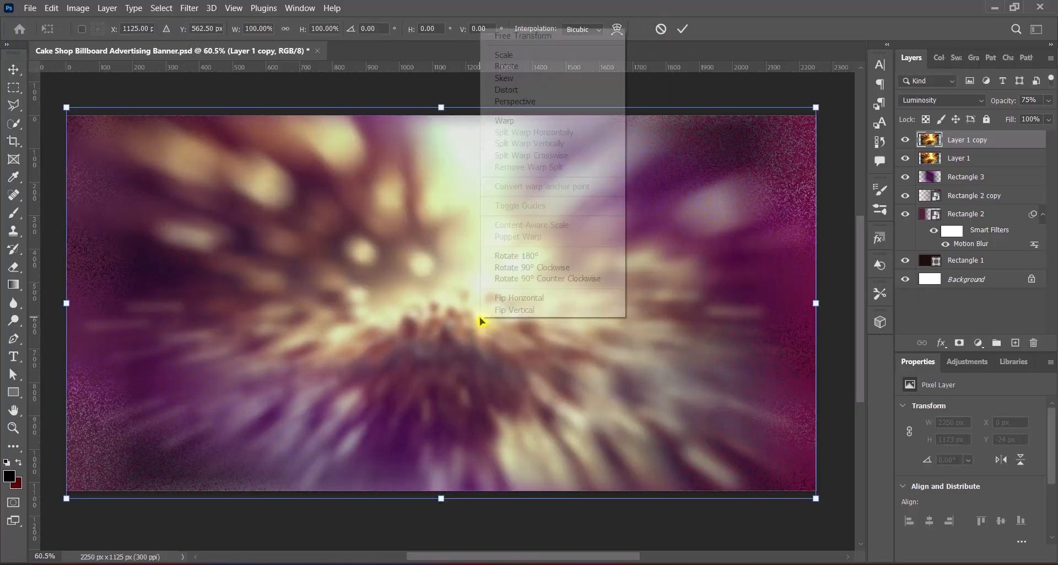
left_click(508, 299)
right_click(508, 304)
left_click(510, 305)
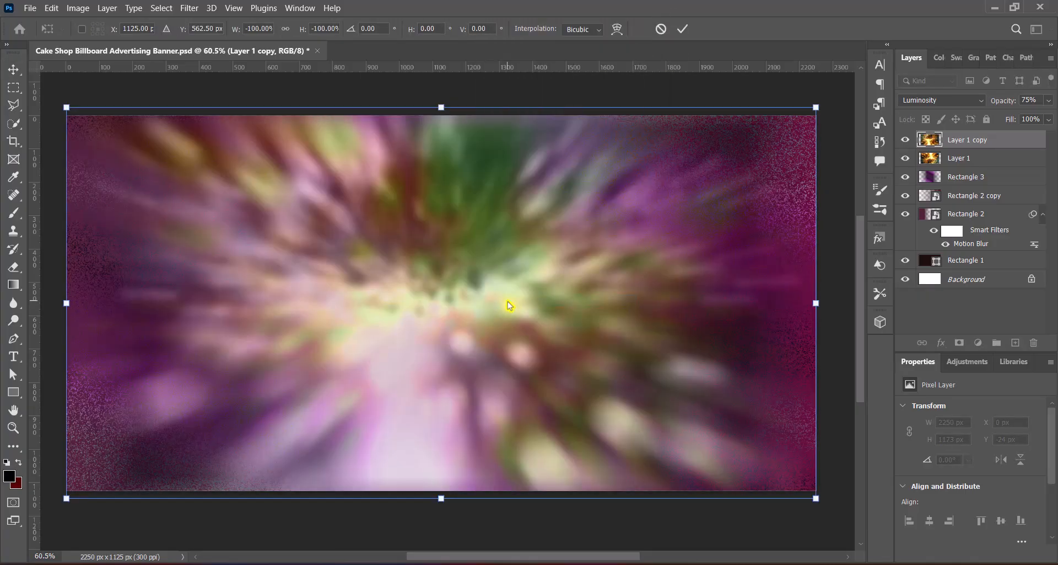
left_click_drag(443, 500, 441, 524)
left_click_drag(442, 107, 439, 71)
key("Return")
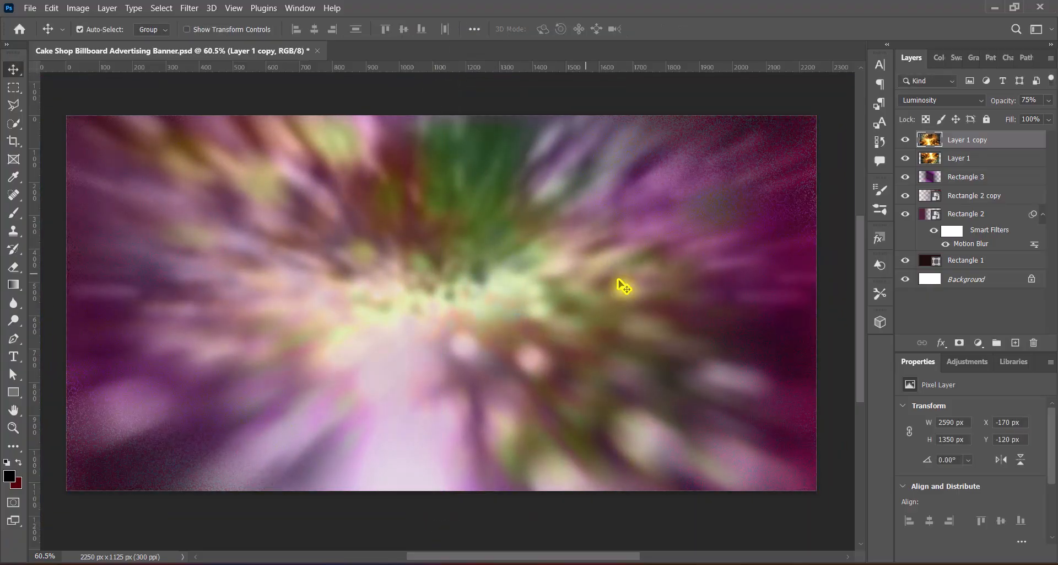
Convert the flipped bokeh copy to a smart object and rasterize it.
right_click(1023, 140)
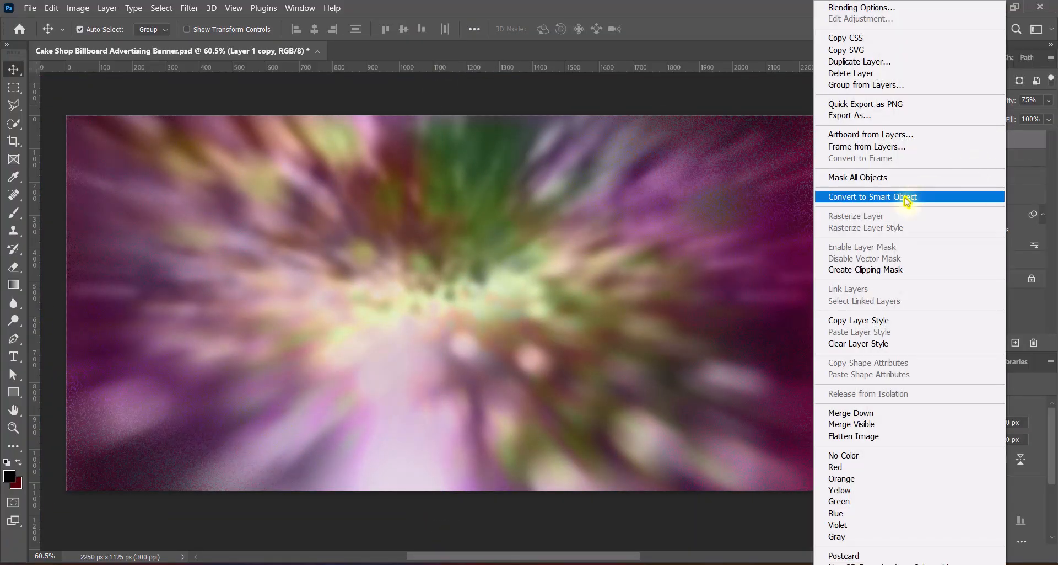
left_click(907, 199)
right_click(1015, 141)
left_click(856, 286)
Erase the central area and right edge of the flipped bokeh copy with a soft 1500 px and 900 px eraser, and save.
left_click(14, 266)
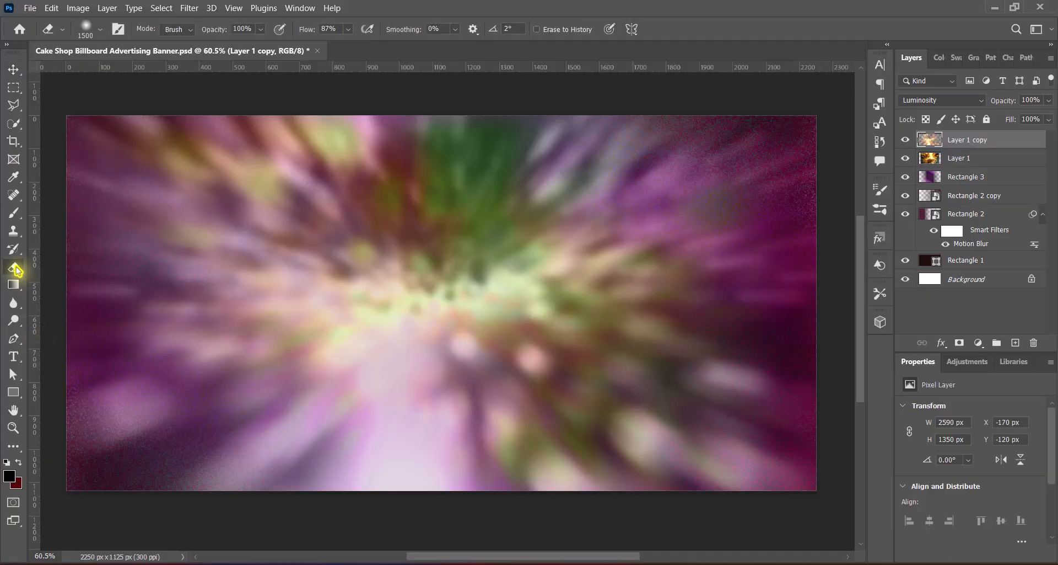
mouse_move(390, 283)
left_mouse_down()
mouse_move(461, 236)
mouse_move(476, 196)
mouse_move(592, 331)
mouse_move(315, 333)
mouse_move(304, 309)
left_mouse_up()
key("bracketleft")
key("bracketleft")
key("bracketleft")
key("bracketleft")
key("bracketleft")
key("bracketleft")
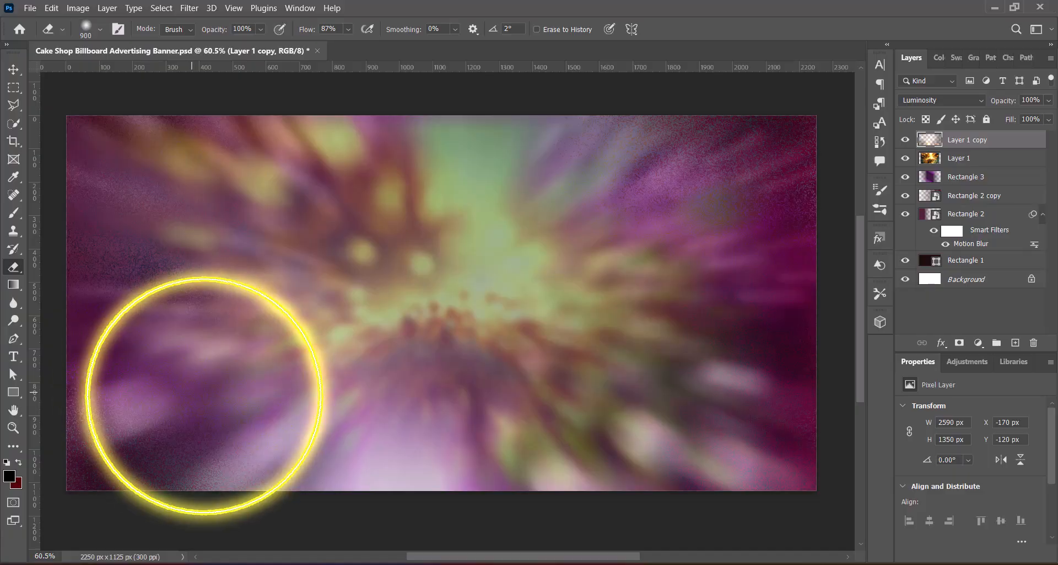
mouse_move(714, 449)
left_mouse_down()
mouse_move(773, 248)
mouse_move(793, 270)
left_mouse_up()
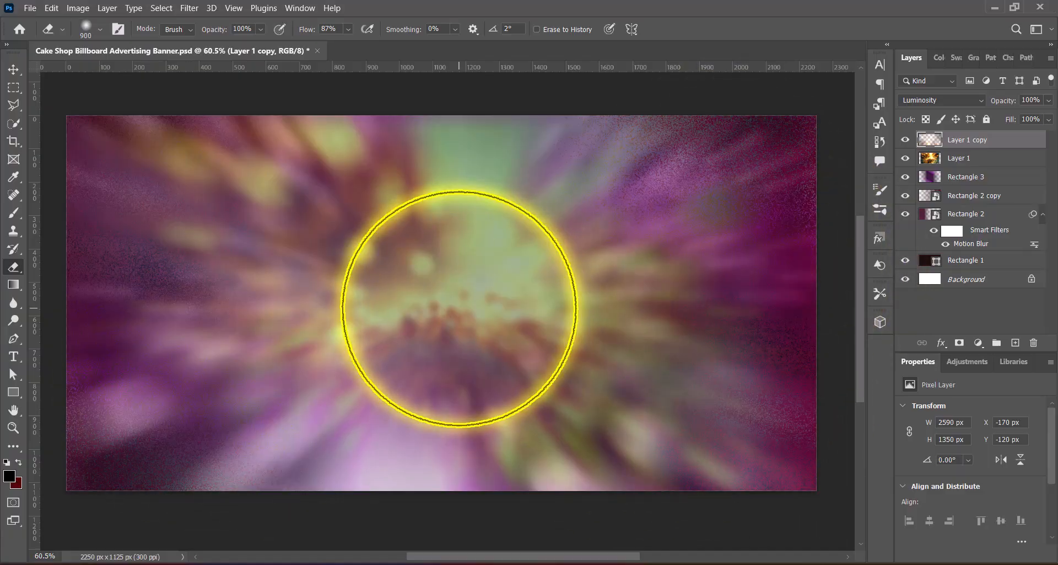
mouse_move(425, 295)
left_mouse_down()
mouse_move(579, 142)
mouse_move(602, 153)
left_mouse_up()
left_click(14, 70)
left_click(14, 72)
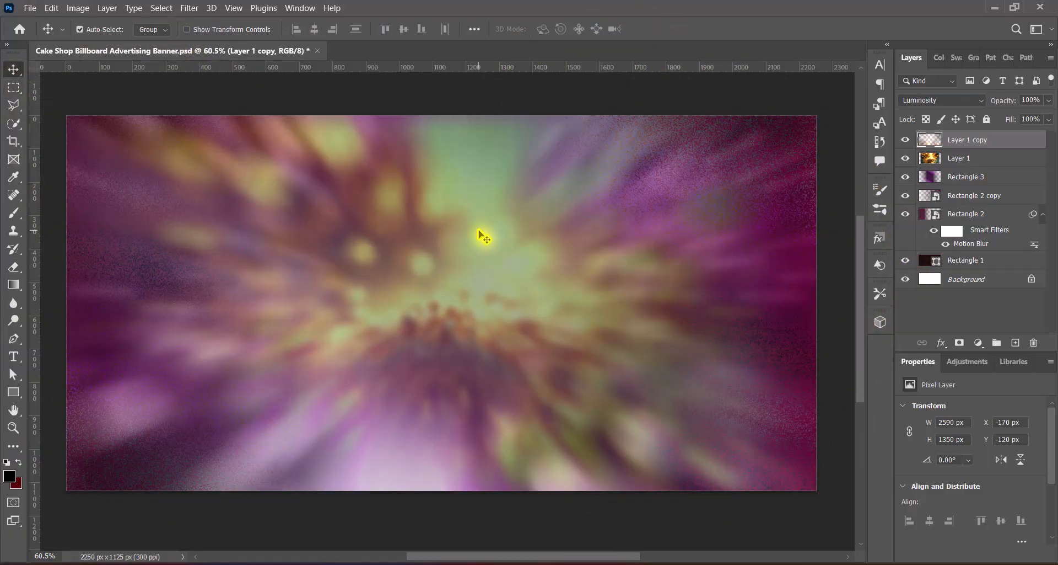
key("ctrl+s")
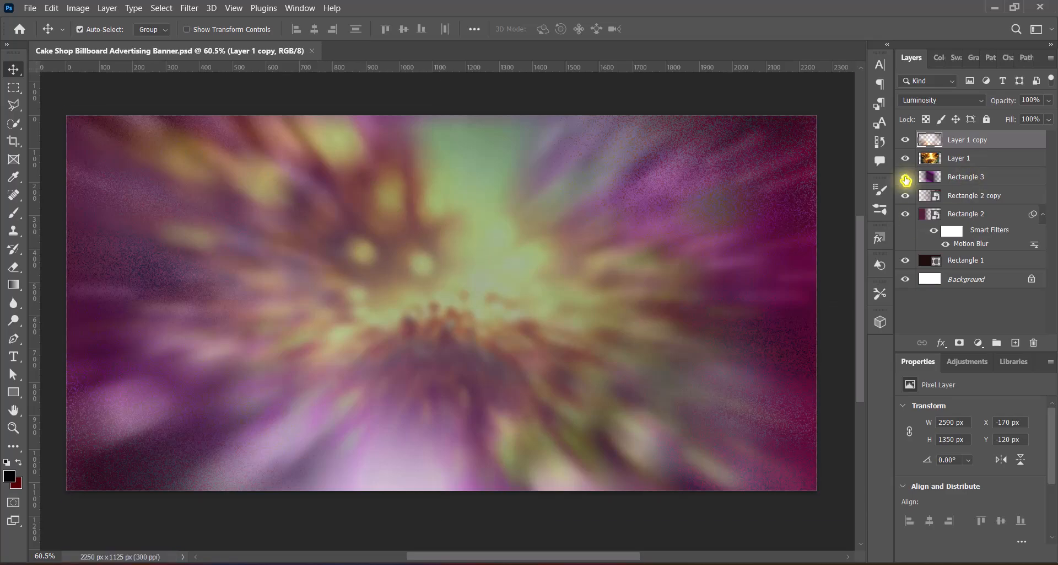
Move Rectangle 3 to the top of the layer stack and try to erase its centre with a large soft eraser.
left_click_drag(993, 178, 995, 135)
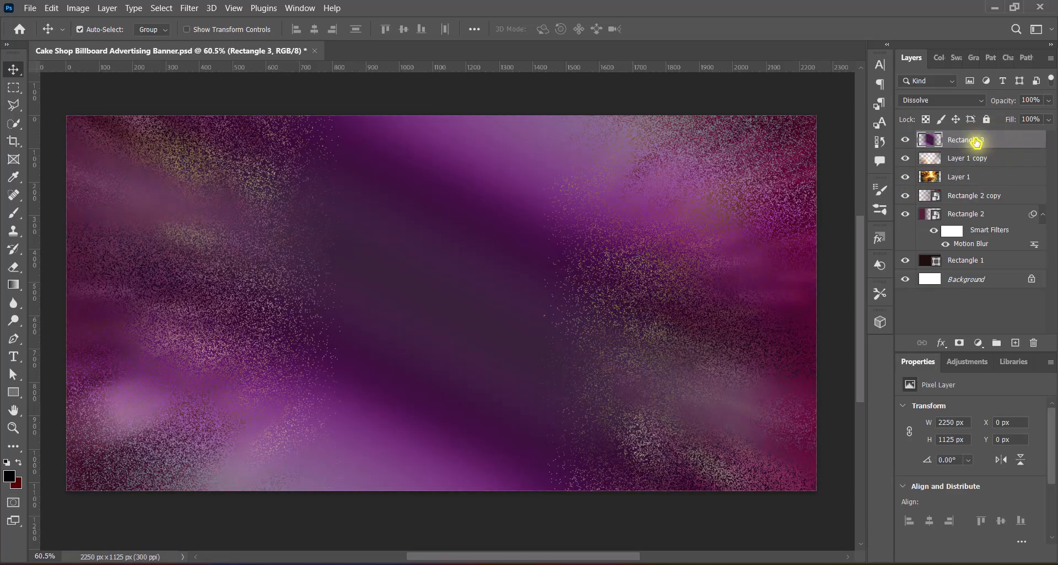
right_click(1009, 141)
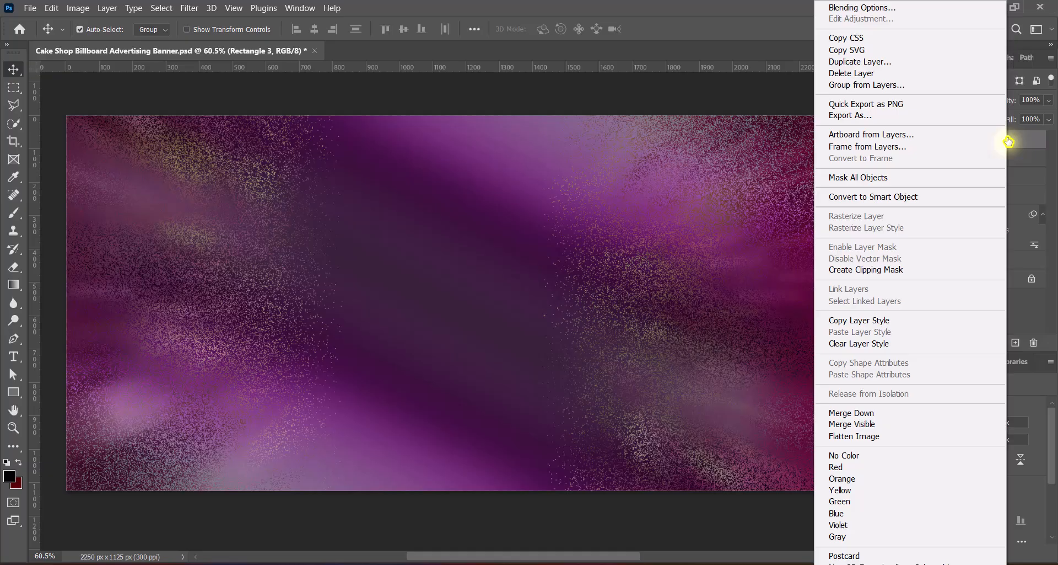
left_click(770, 4)
right_click(13, 266)
left_click(44, 265)
key("]")
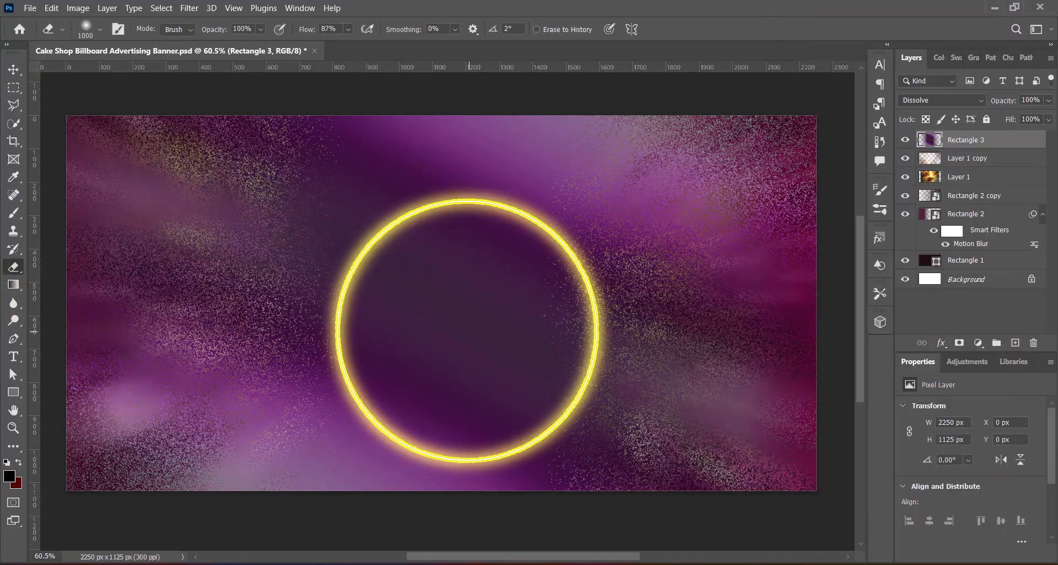
key("]")
key("]")
left_click_drag(467, 329, 443, 298)
left_click(14, 70)
Reorder the layers so Layer 1 is topmost, followed by Rectangle 3 and Layer 1 copy, and save the document.
left_click_drag(977, 142, 975, 167)
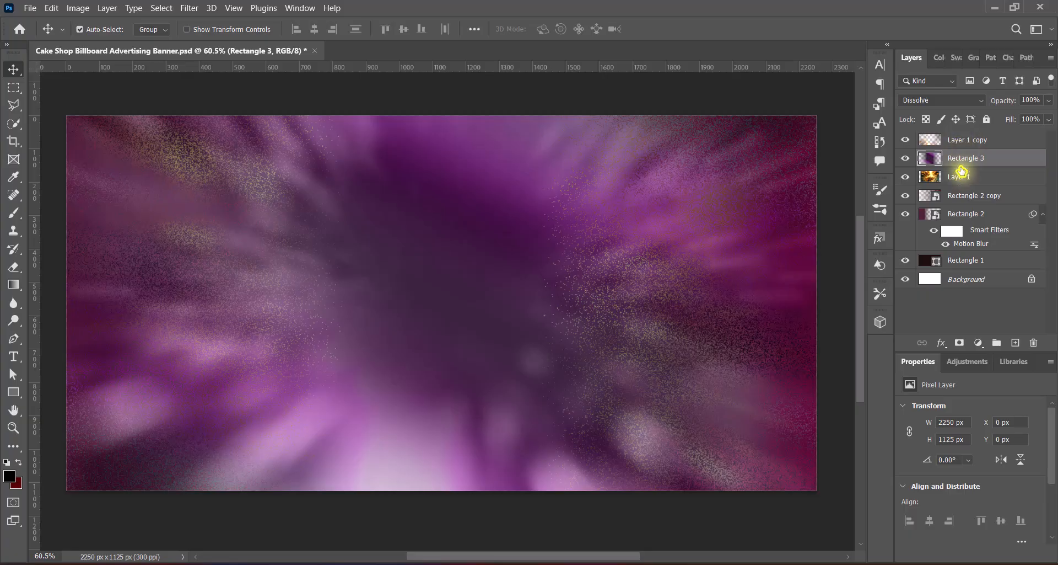
left_click_drag(962, 172, 959, 133)
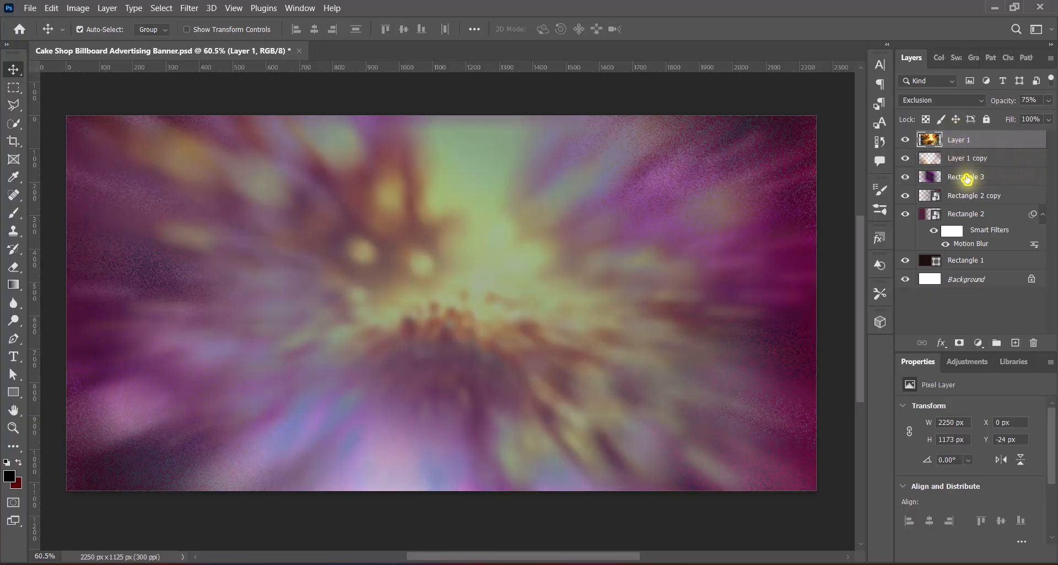
left_click_drag(967, 179, 964, 150)
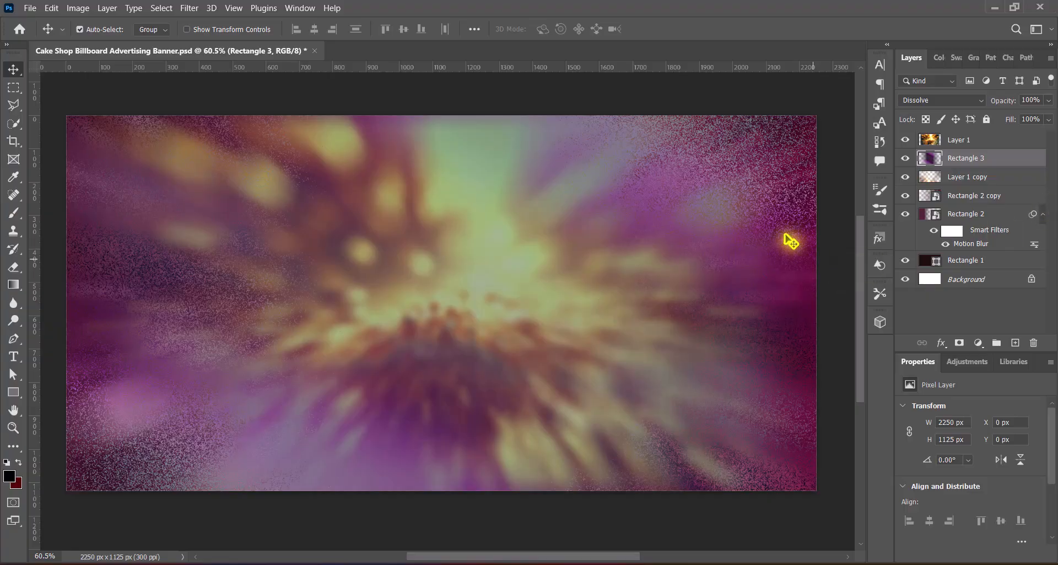
key("ctrl+s")
Paste the strawberry chocolate cake image into the banner and convert its layer to a smart object.
key("ctrl+v")
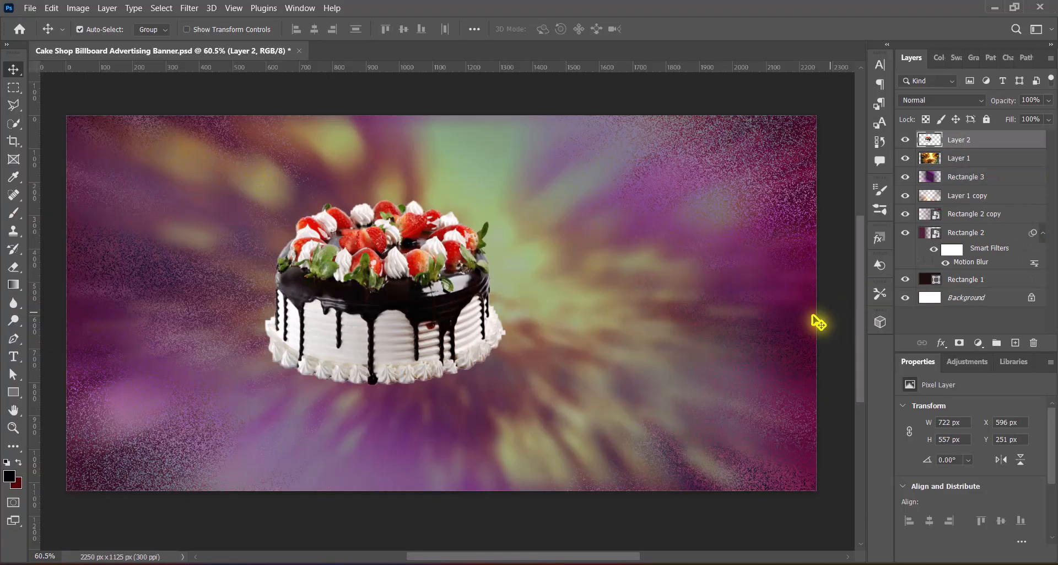
right_click(986, 139)
left_click(893, 196)
Enlarge the cake to about 977 by 753 px and move it to the left part of the banner.
key("ctrl+t")
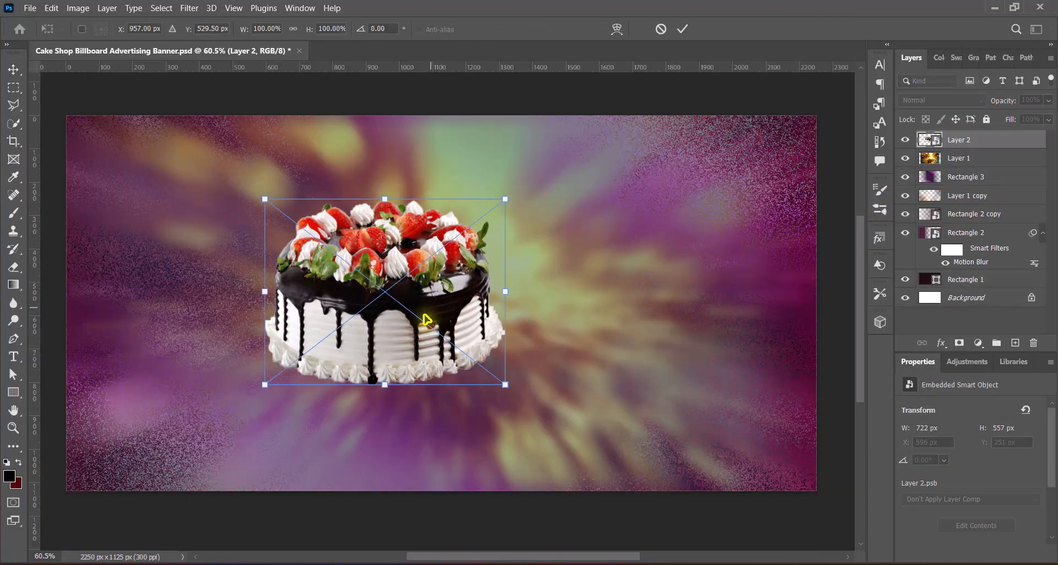
left_click_drag(385, 384, 385, 449)
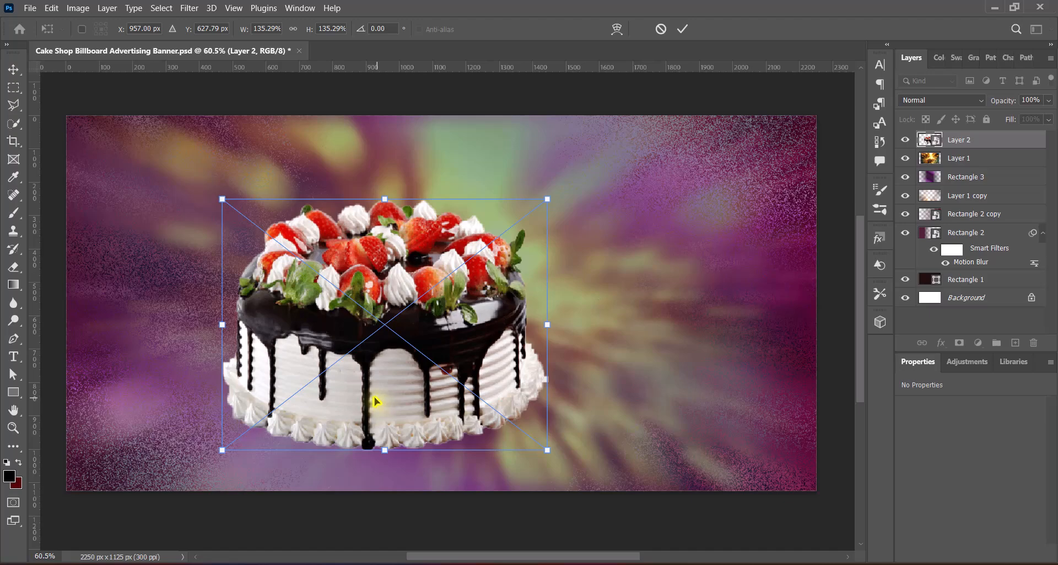
left_click_drag(377, 401, 290, 378)
key("Return")
Apply a Hue/Saturation adjustment with the Increase Saturation preset to the cake layer.
left_click(77, 7)
mouse_move(182, 41)
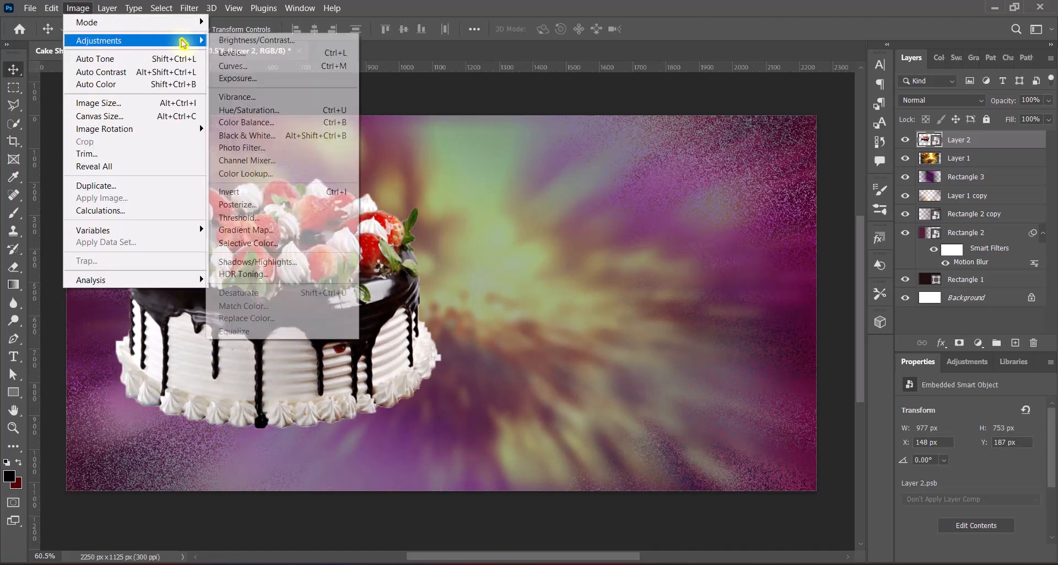
left_click(243, 117)
left_click(481, 117)
left_click(485, 188)
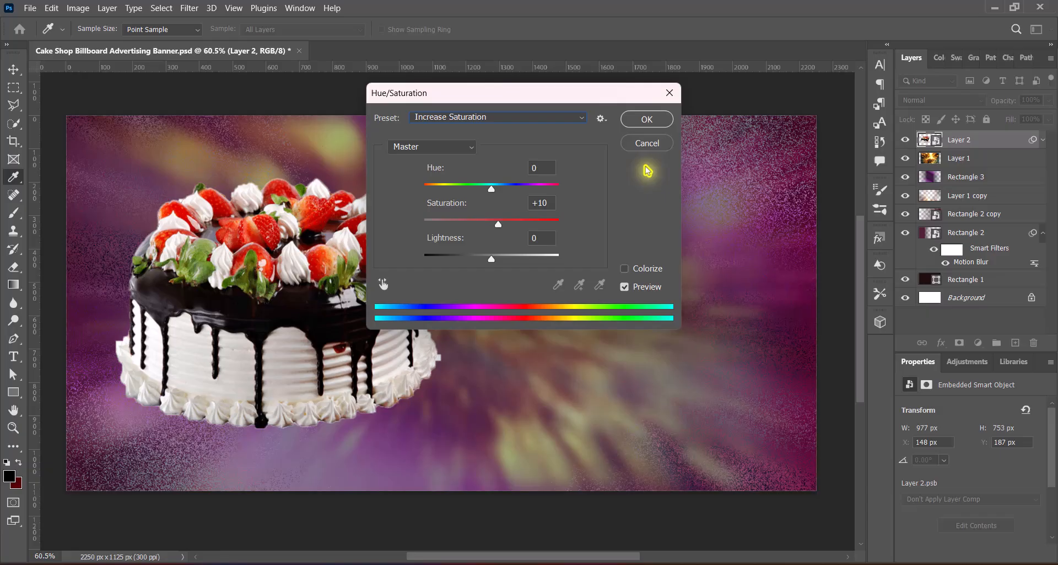
left_click(648, 119)
Apply a Levels adjustment with an Increase Contrast preset to the strawberry chocolate cake layer.
left_click(78, 8)
mouse_move(144, 40)
left_click(232, 54)
left_click(807, 101)
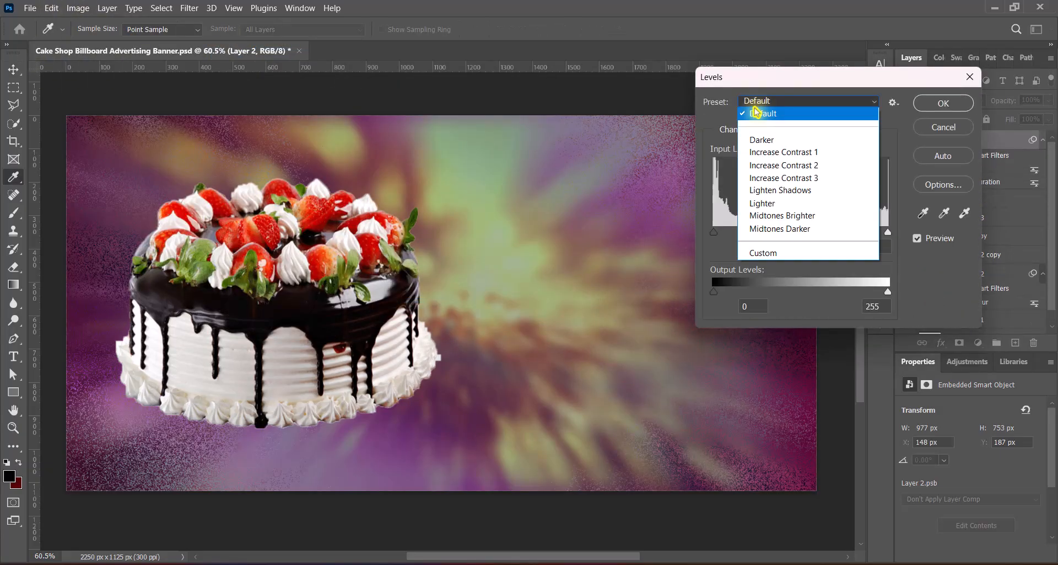
left_click(772, 159)
left_click(944, 104)
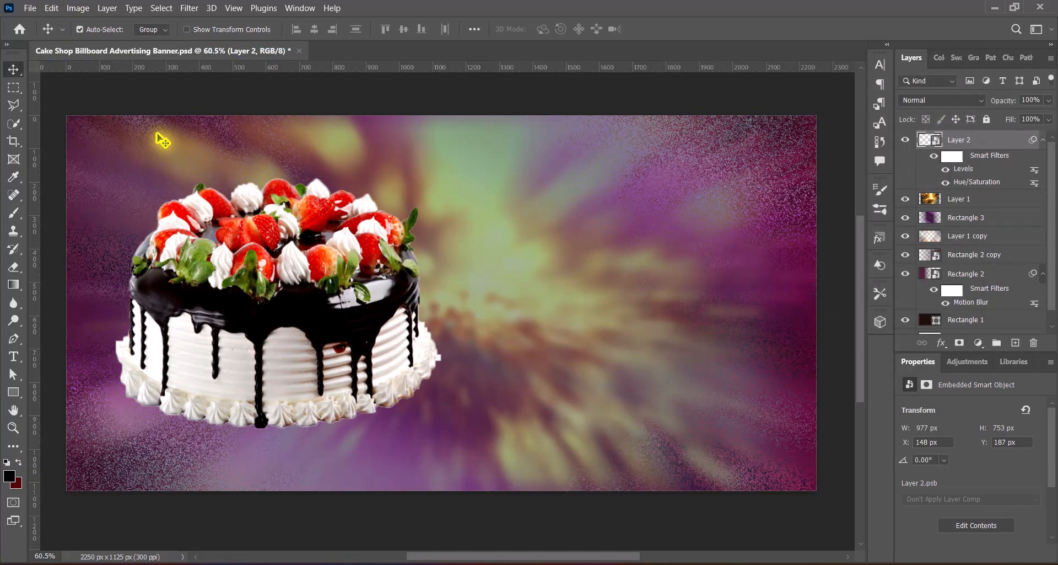
Apply another Hue/Saturation adjustment to the strawberry chocolate cake layer using the Red Boost preset.
left_click(80, 8)
mouse_move(110, 40)
left_click(259, 107)
left_click(463, 117)
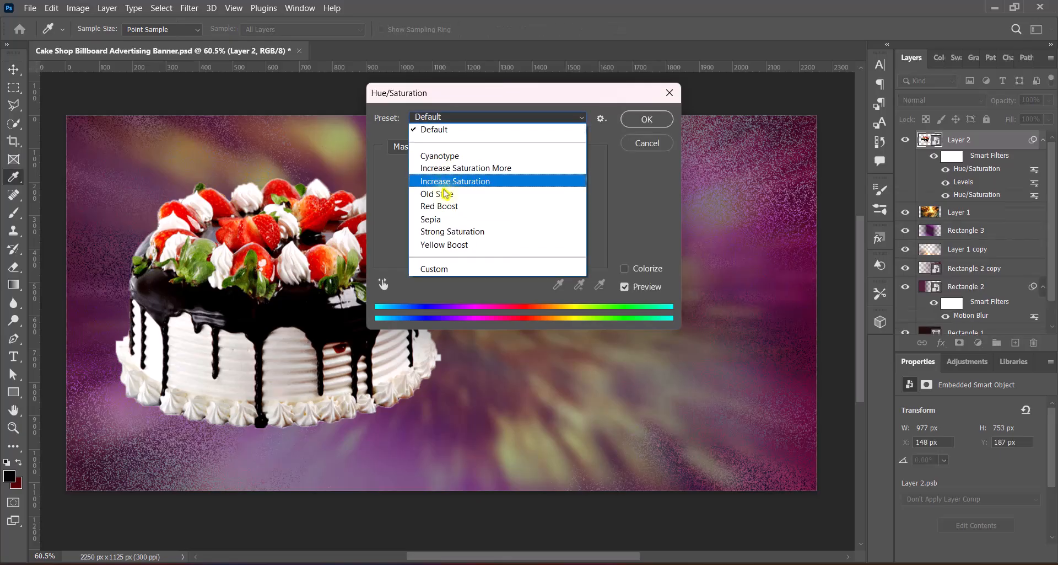
left_click(439, 206)
left_click(646, 119)
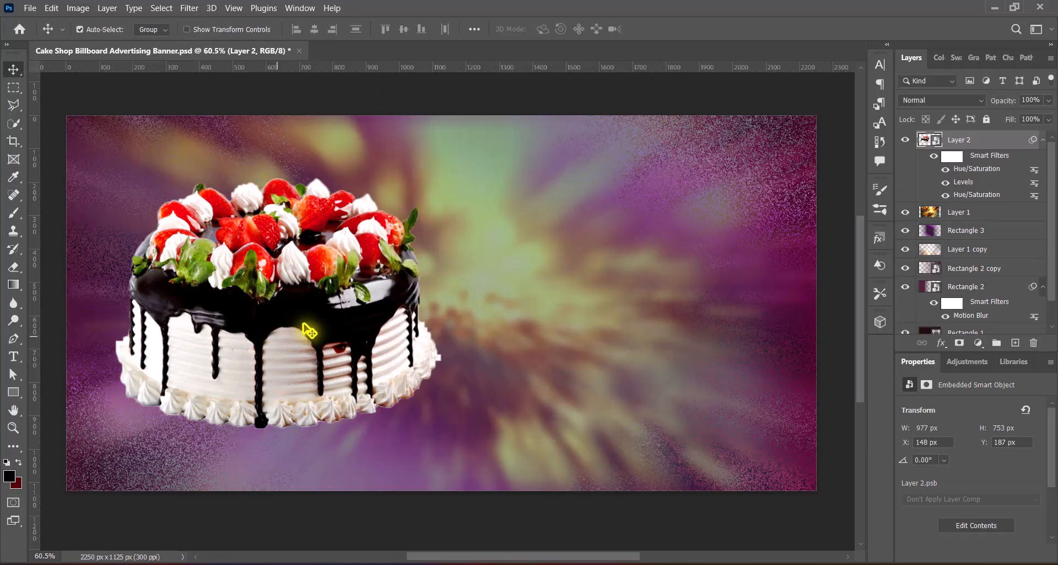
Scale the strawberry chocolate cake down to about 891 by 687 px and move it further left, to about X 115, Y 189 px.
left_click_drag(304, 326, 303, 325)
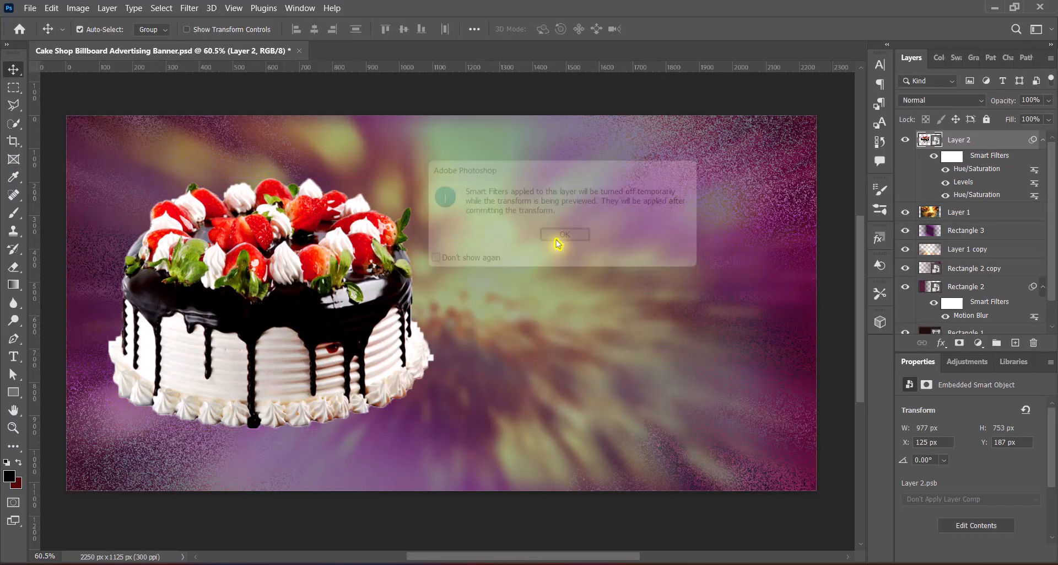
key("ctrl+t")
left_click_drag(268, 428, 268, 406)
left_click_drag(330, 315, 314, 315)
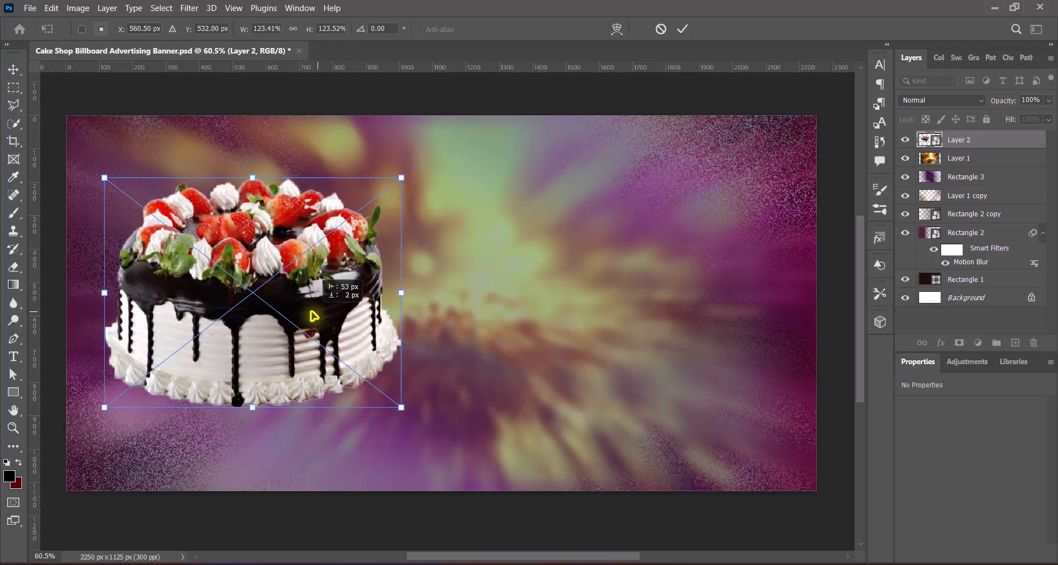
key("Return")
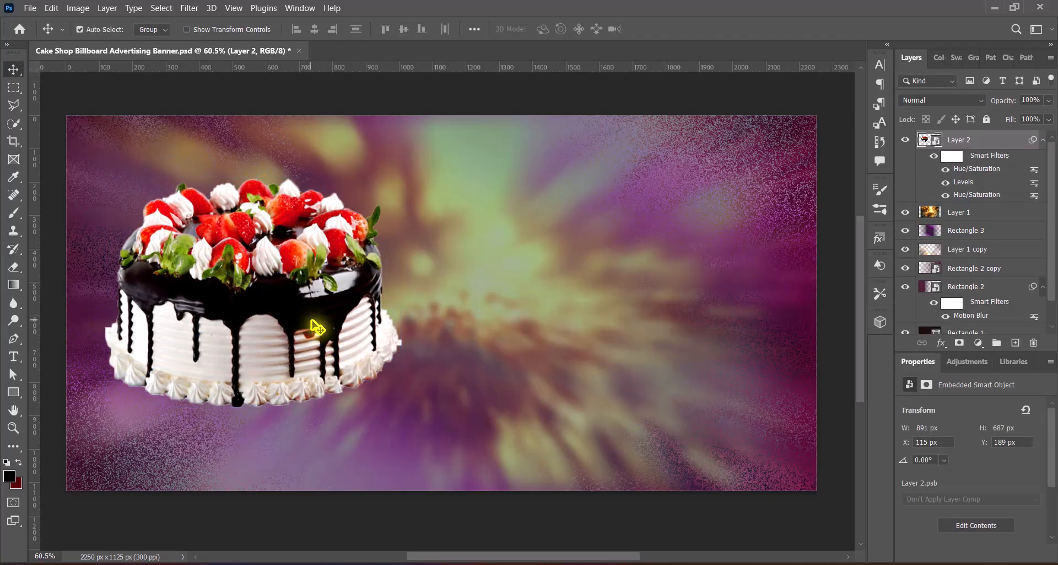
Convert the pink berry cake layer to a smart object and enlarge it to about 797 by 612 px, overlapping the front of the first cake.
right_click(1003, 142)
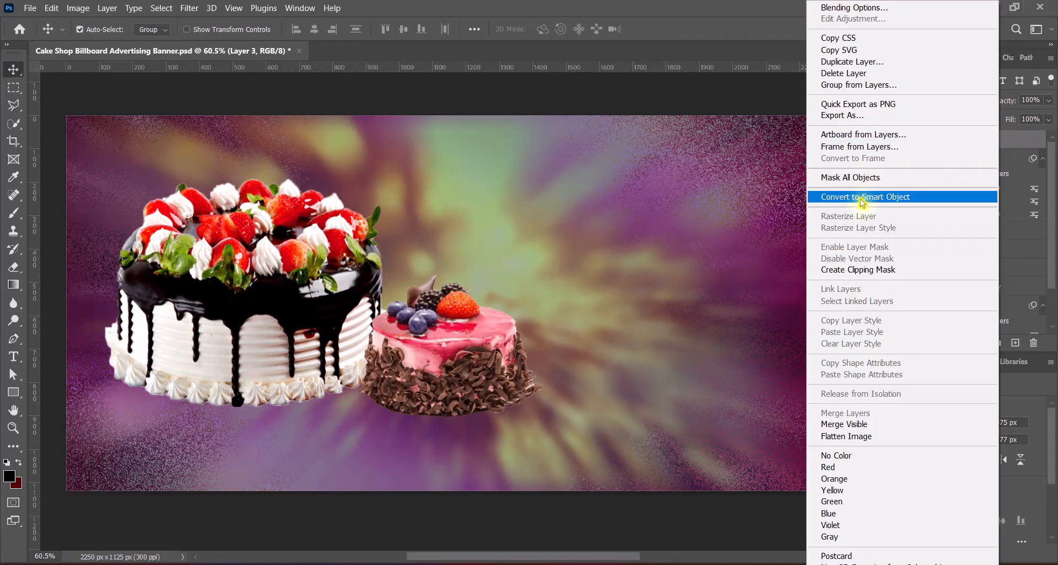
left_click(861, 196)
key("ctrl+t")
left_click_drag(450, 421, 449, 477)
left_click_drag(487, 383, 462, 361)
key("Return")
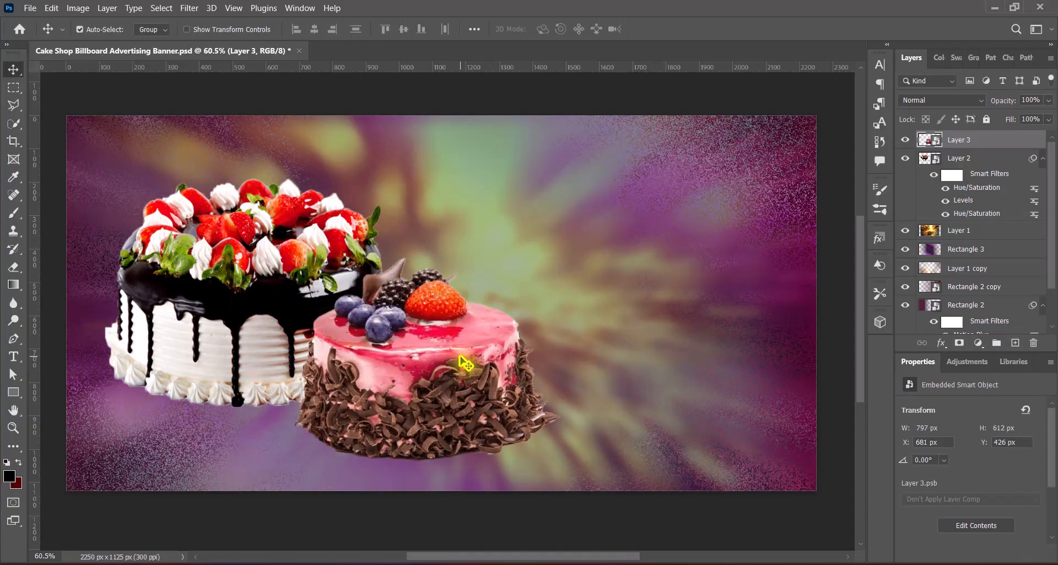
Apply a Hue/Saturation adjustment with the Increase Saturation preset to the pink berry cake layer.
left_click(77, 8)
mouse_move(177, 40)
left_click(243, 109)
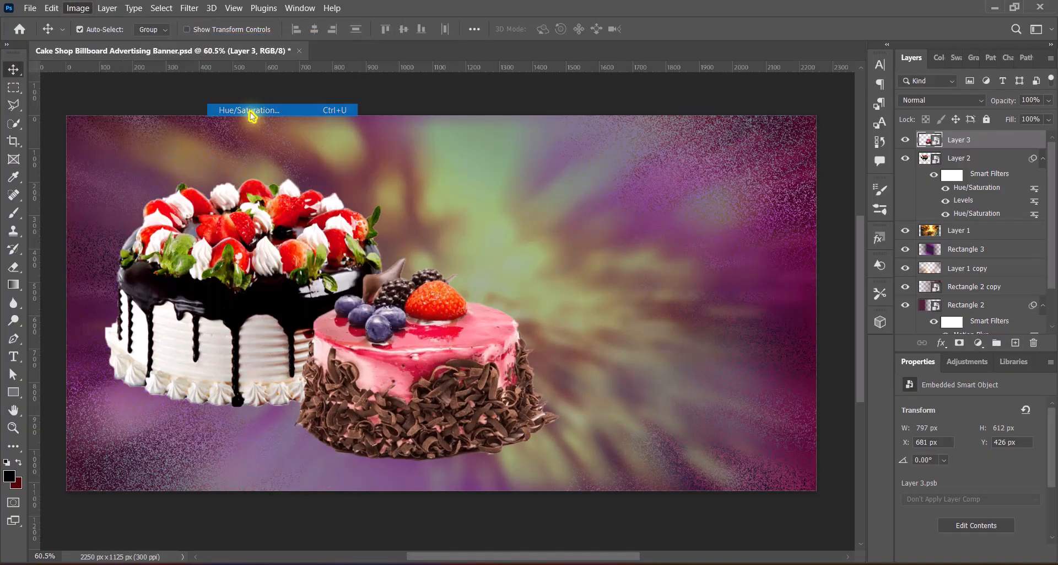
left_click(470, 117)
left_click(465, 182)
left_click(647, 119)
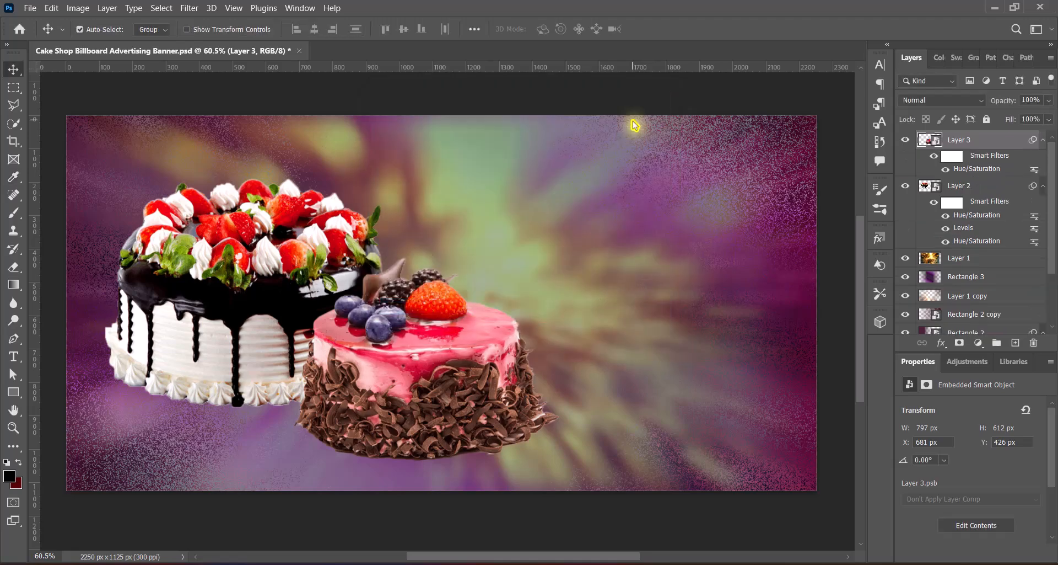
Apply a Levels adjustment with the Increase Contrast 2 preset to the pink berry cake layer.
left_click(78, 8)
mouse_move(94, 38)
left_click(243, 53)
left_click(761, 102)
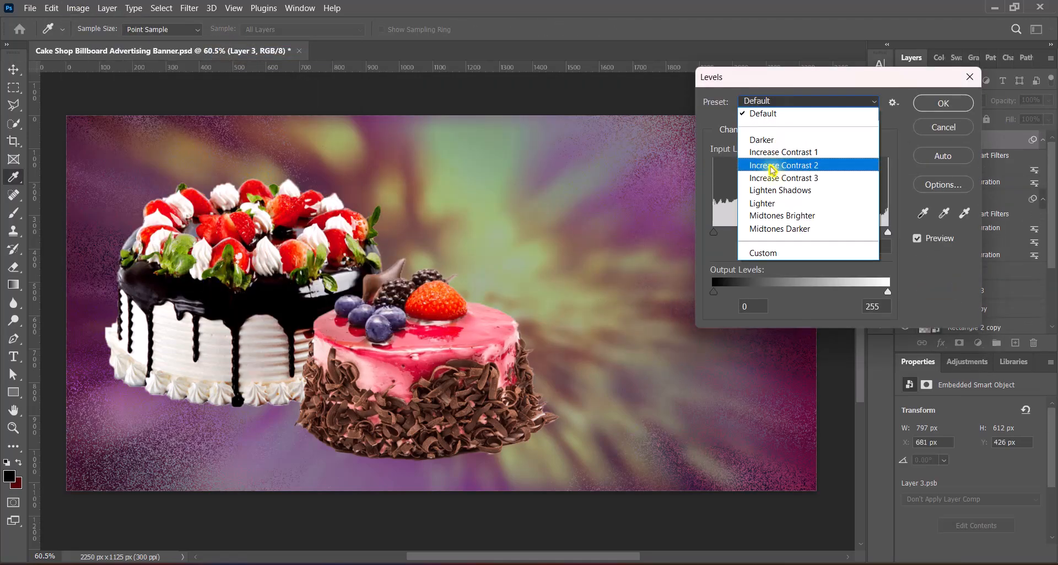
left_click(779, 163)
left_click(932, 104)
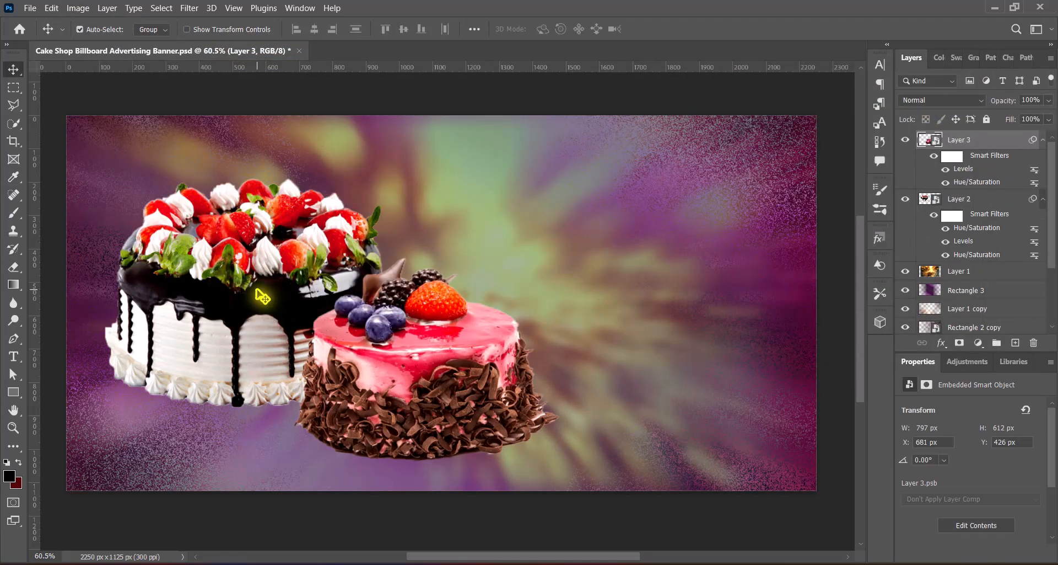
Move the pink cake slightly left and scale both cakes together to about 105%, shifting them up a little.
left_click_drag(488, 361, 474, 357)
left_click(277, 307)
left_click(390, 360, "shift")
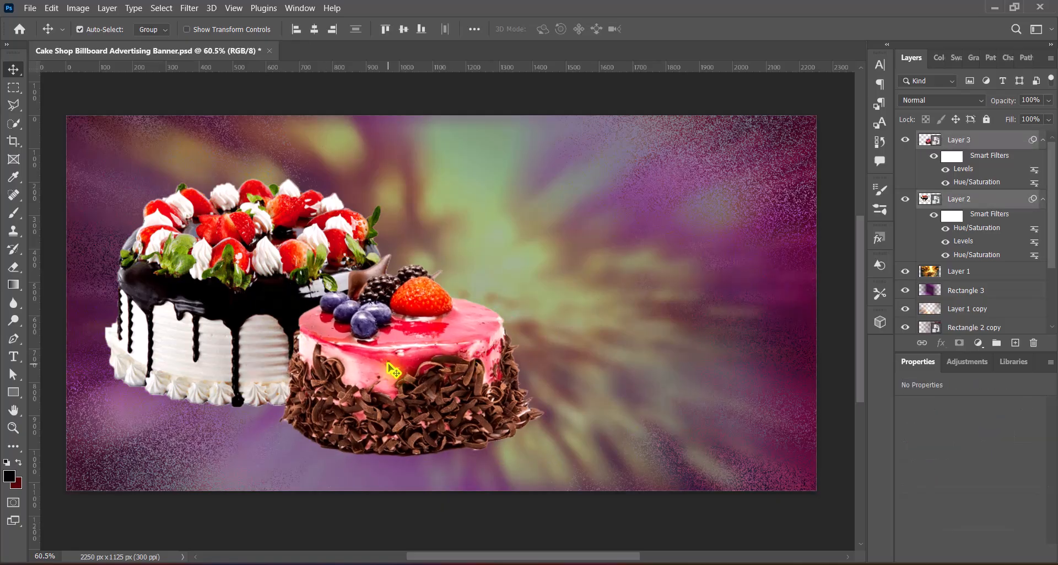
key("ctrl+t")
left_click(560, 237)
left_click_drag(409, 342, 404, 317)
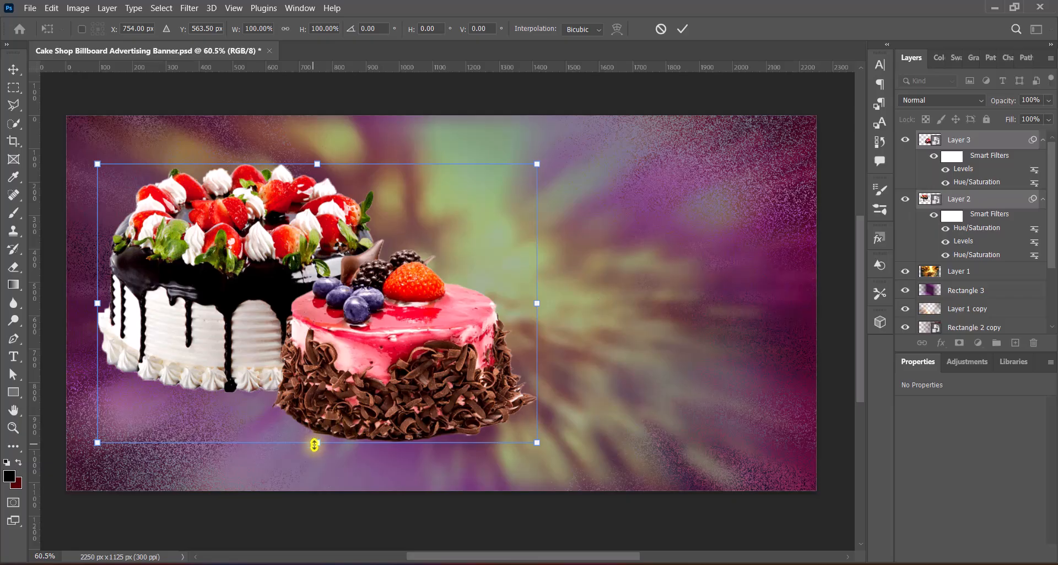
left_click_drag(315, 444, 316, 458)
left_click_drag(369, 377, 369, 371)
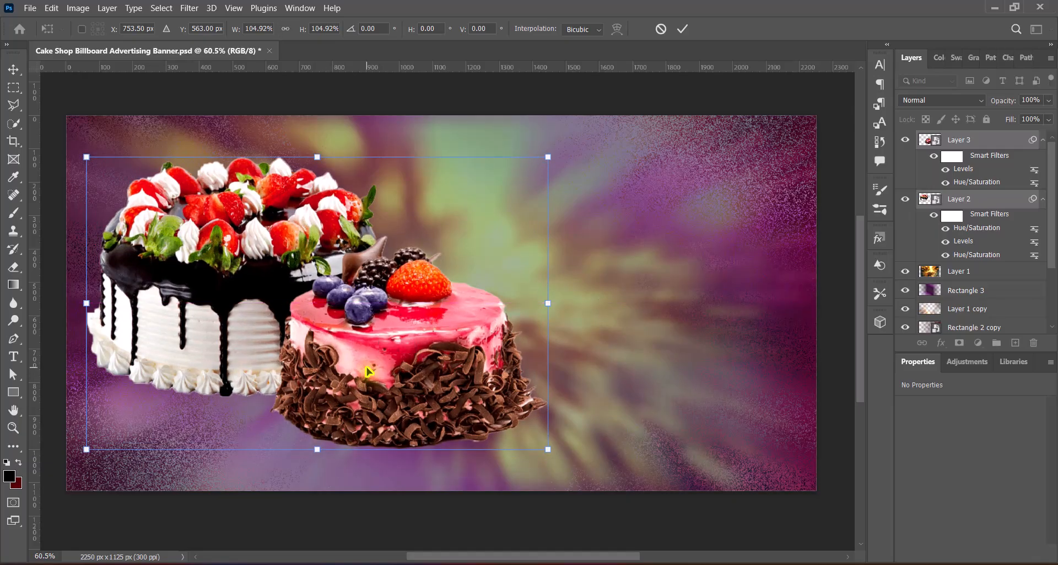
key("Return")
Nudge only the pink berry cake down to a Y position of 366 px.
left_click(404, 370)
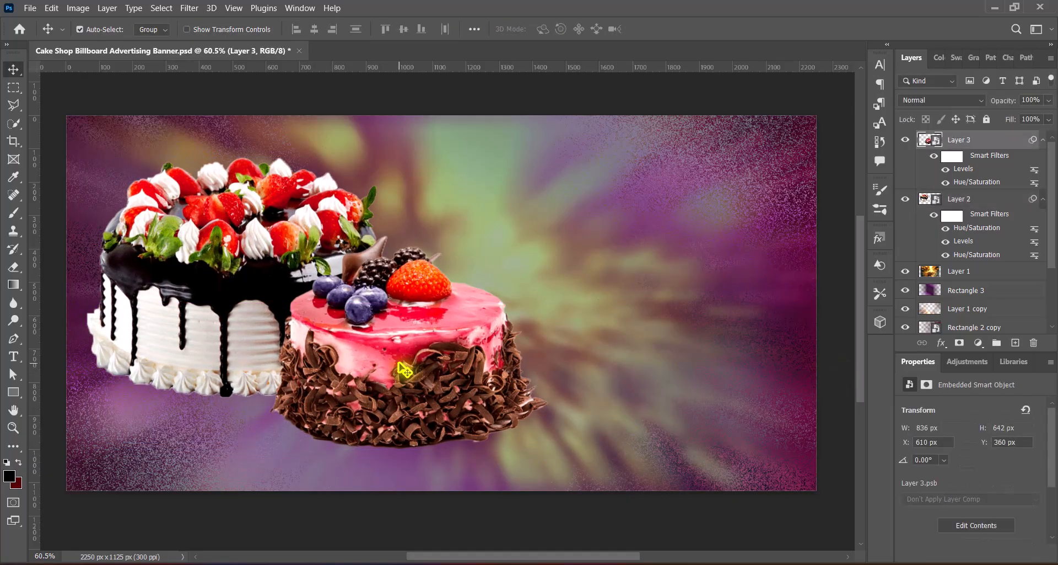
key("Down")
key("Down")
key("Down")
key("Down")
key("Down")
key("Down")
key("Down")
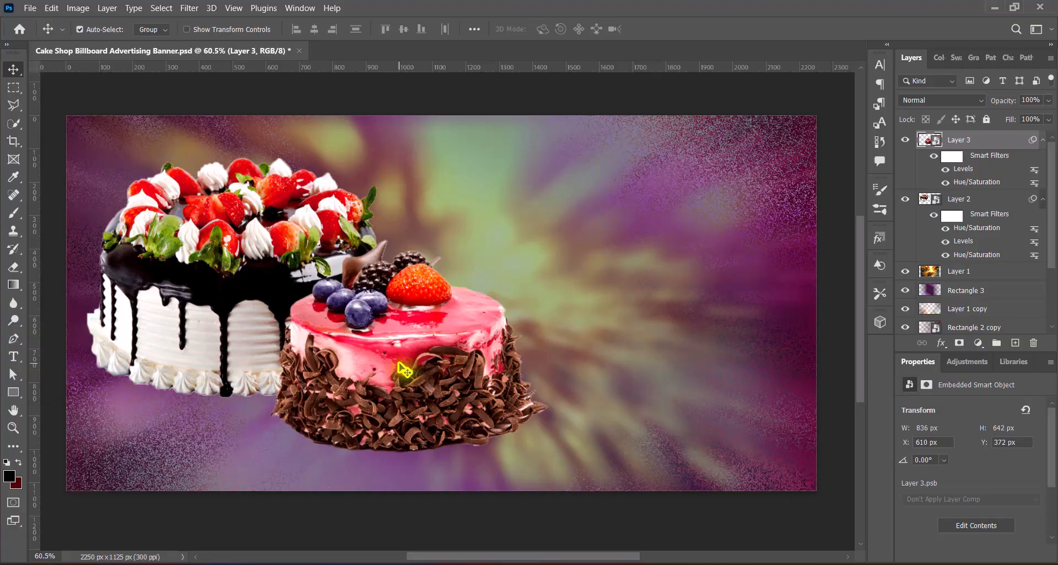
key("Up")
key("Up")
key("Up")
key("Up")
key("Up")
key("Up")
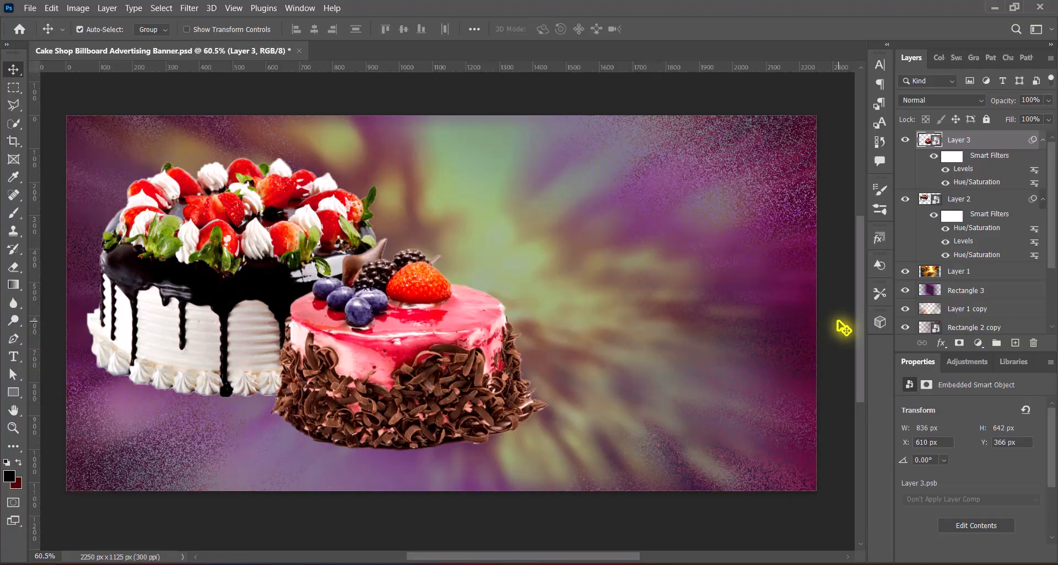
Group both cake layers and give the group a white drop shadow with 75% opacity, 0 px distance, 0% spread and 180 px size.
left_click(993, 199, "ctrl")
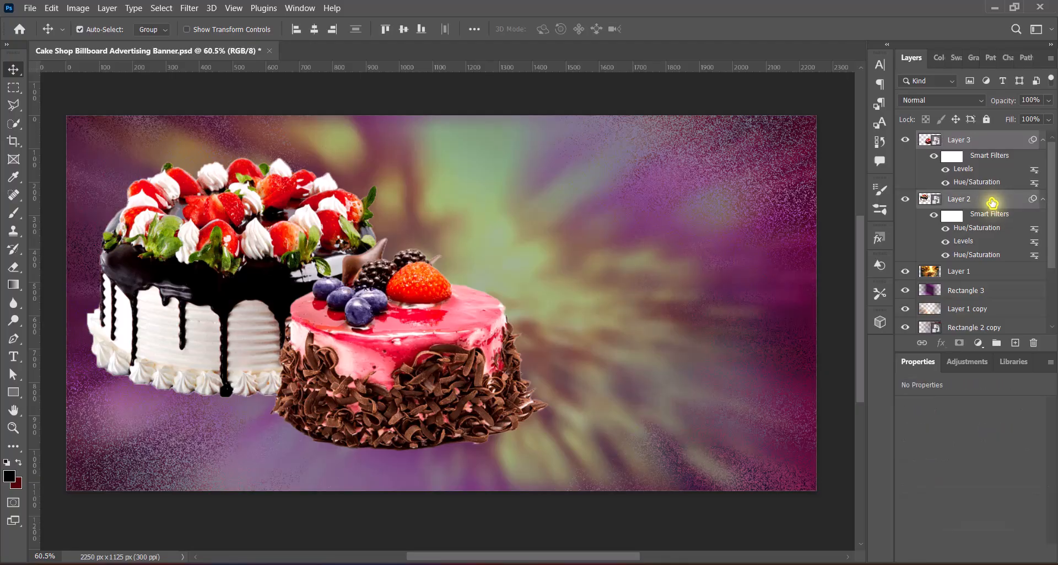
key("ctrl+g")
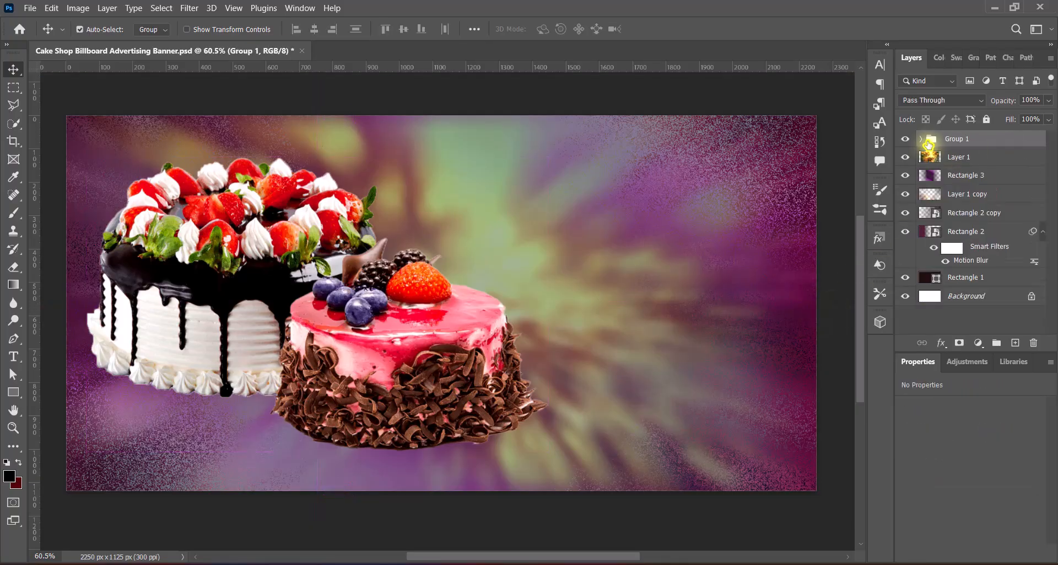
double_click(932, 141)
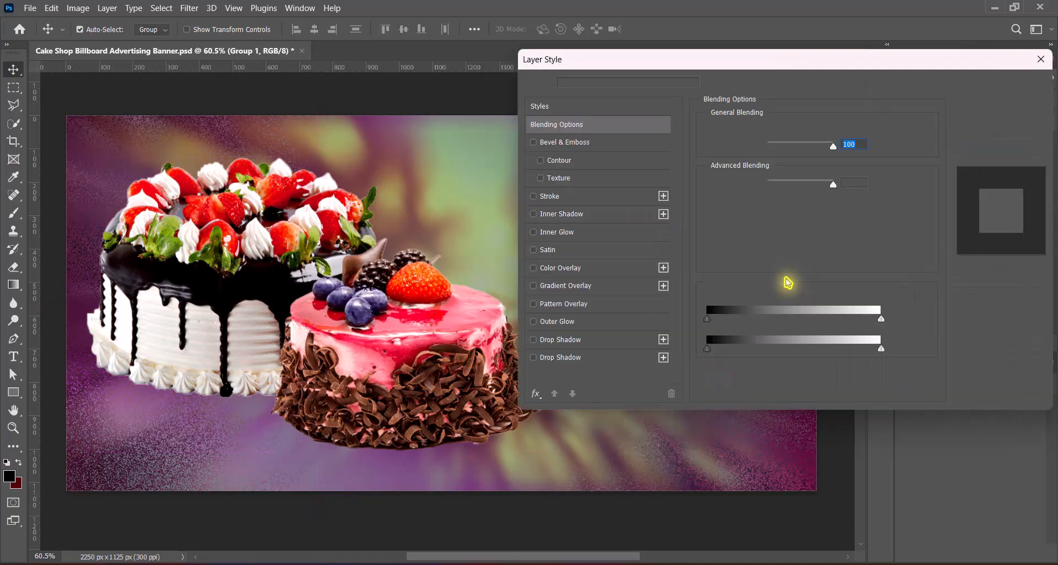
left_click(534, 357)
left_click_drag(849, 205, 813, 216)
type("3")
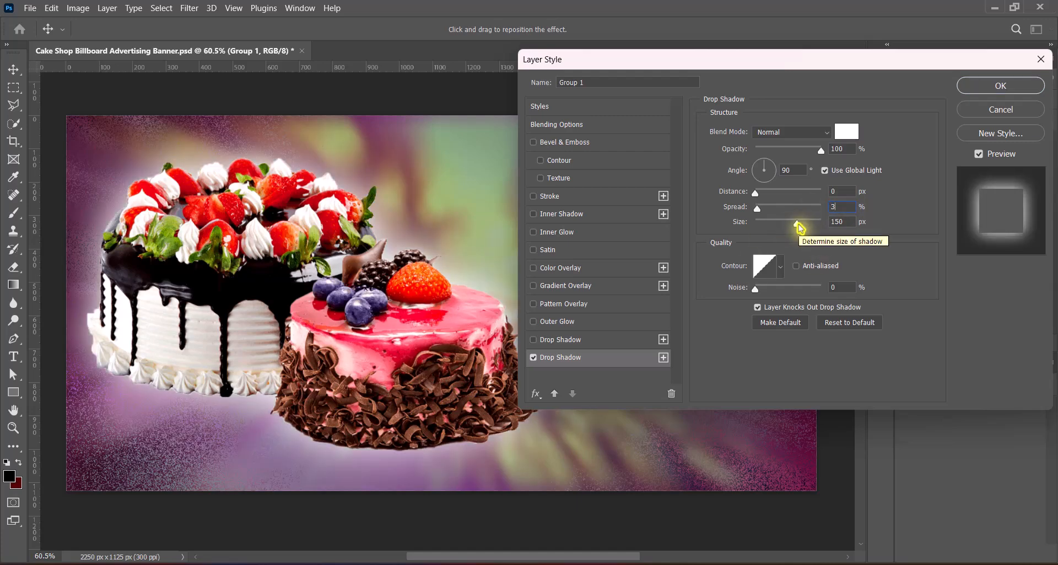
left_click_drag(798, 224, 733, 210)
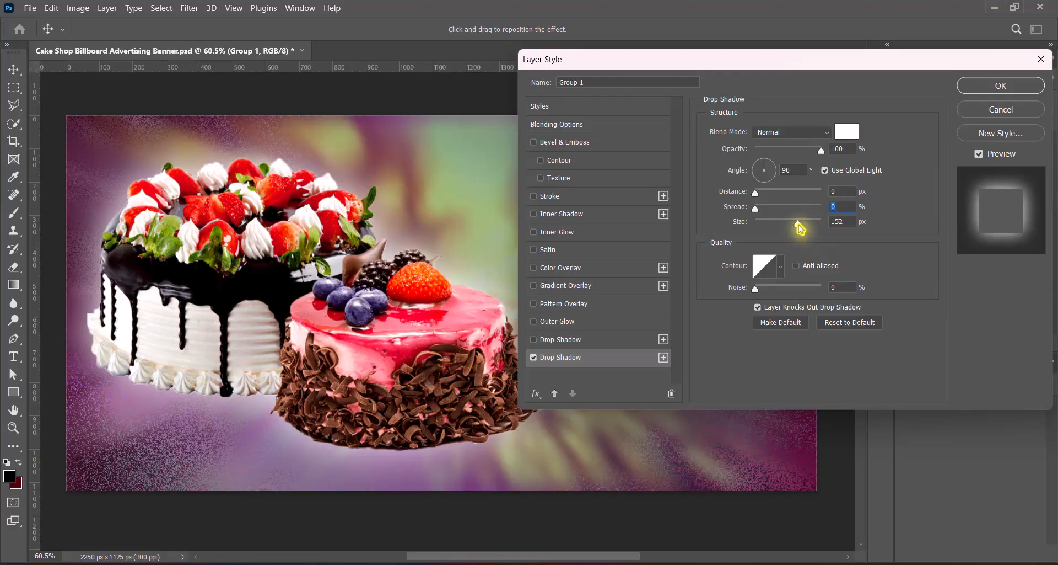
left_click_drag(800, 227, 915, 228)
left_click_drag(809, 223, 808, 225)
type("75")
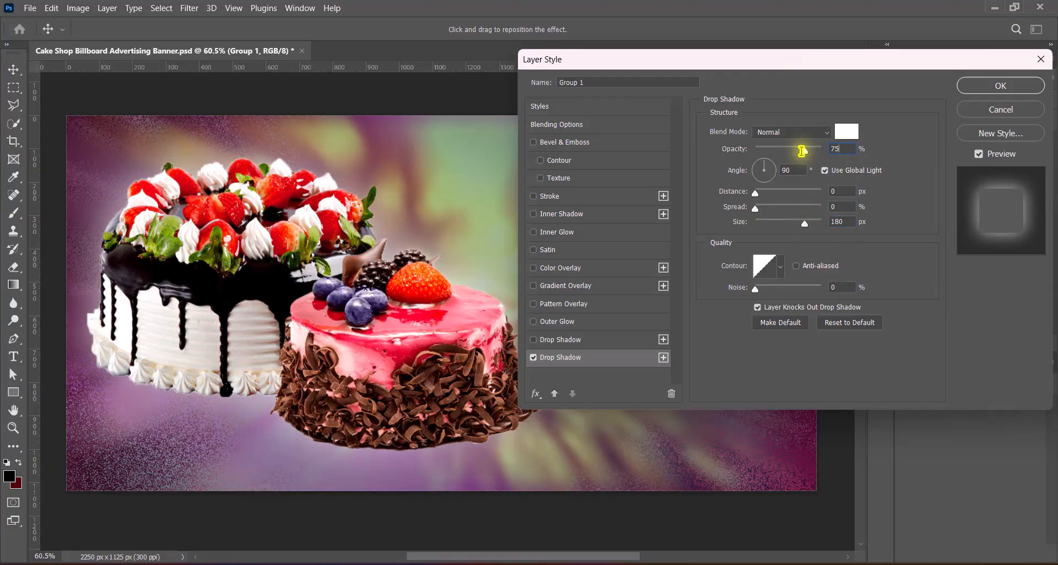
left_click(980, 89)
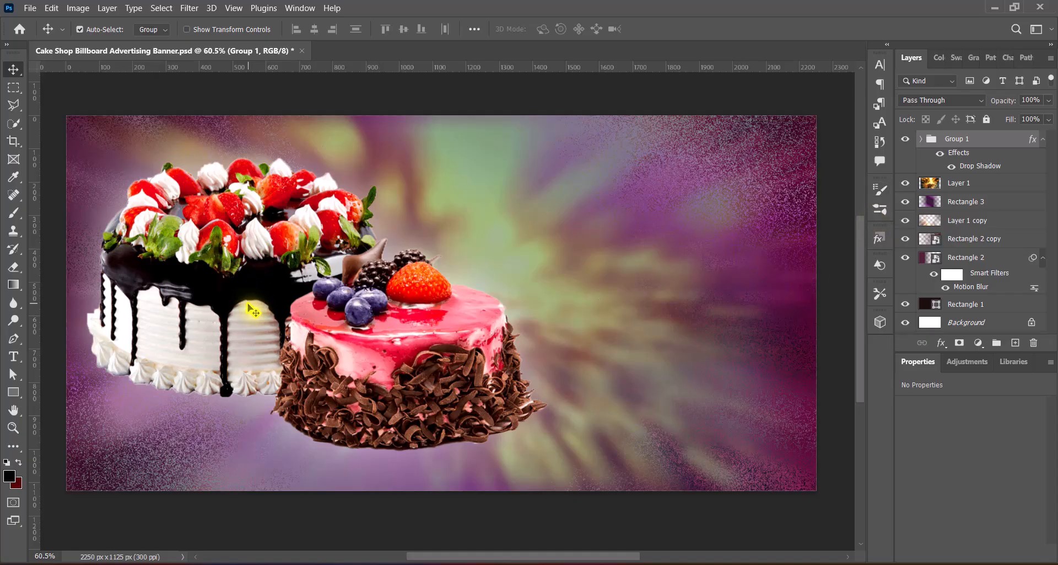
Duplicate the cake group and convert the original Group 1, without its drop shadow, to a smart object.
left_click_drag(1001, 152, 1015, 342)
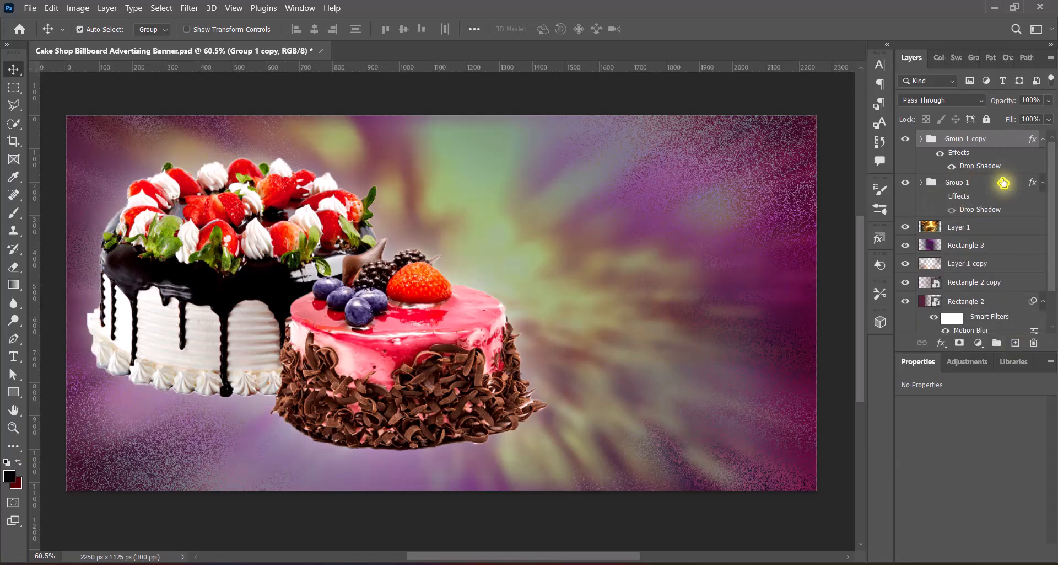
right_click(972, 192)
left_click(919, 186)
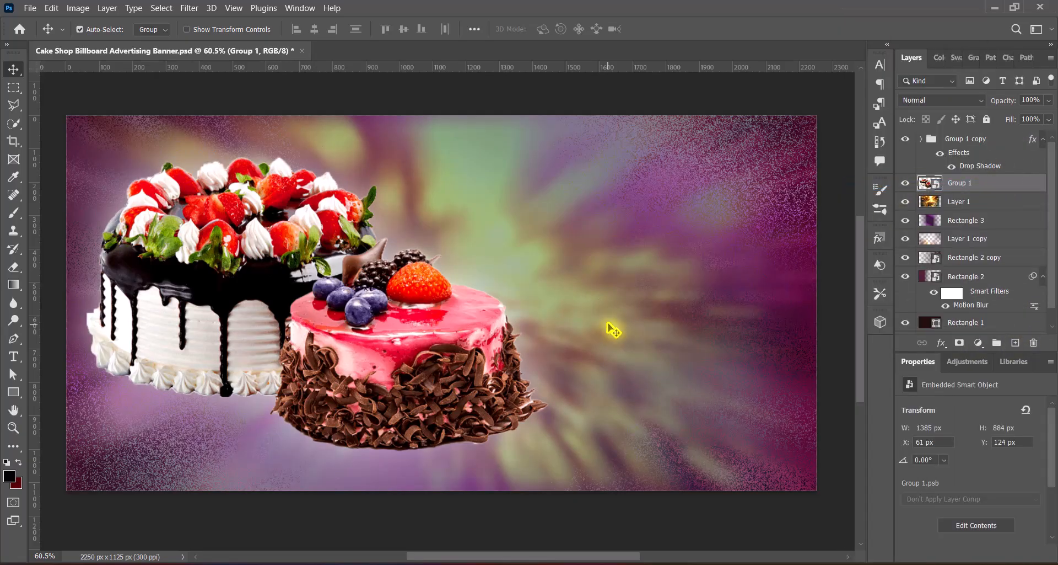
Nudge the lower Group 1 cake image down to a Y position of 193 px, below the copied cakes.
key("shift+Down")
key("shift+Down")
key("shift+Down")
key("shift+Down")
key("shift+Down")
key("shift+Down")
key("Down")
key("Down")
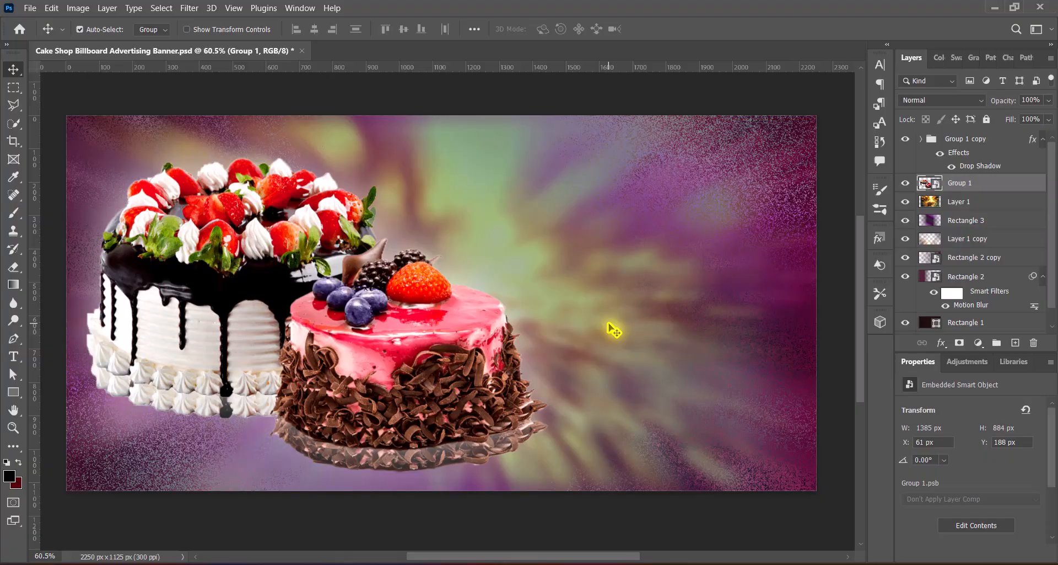
key("Down")
key("Down")
key("Down")
key("Down")
key("Down")
Rasterize the Group 1 layer, fill its cake-shaped selection with black and deselect.
right_click(980, 184)
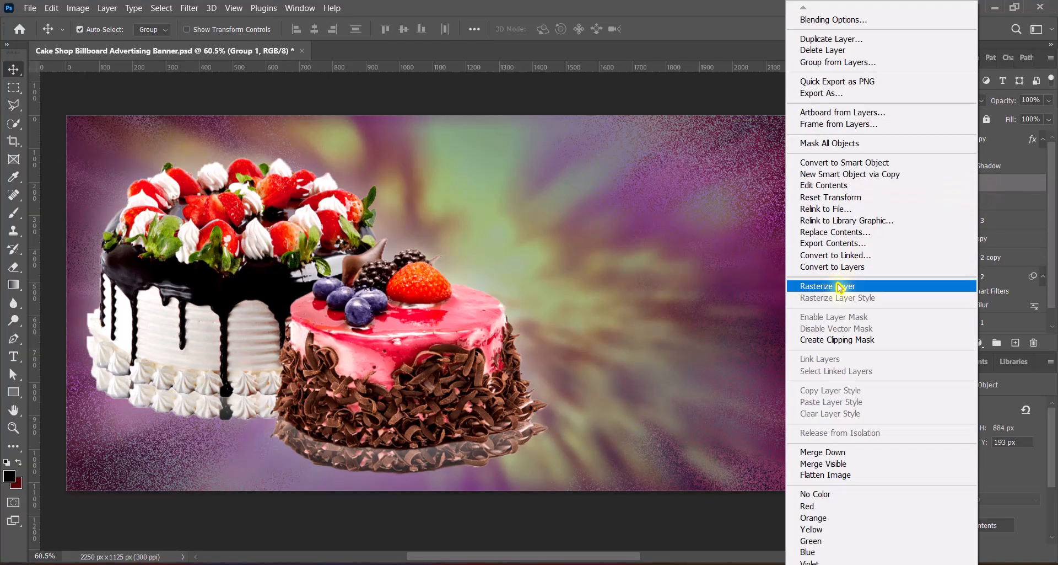
left_click(839, 285)
left_click(930, 182, "ctrl")
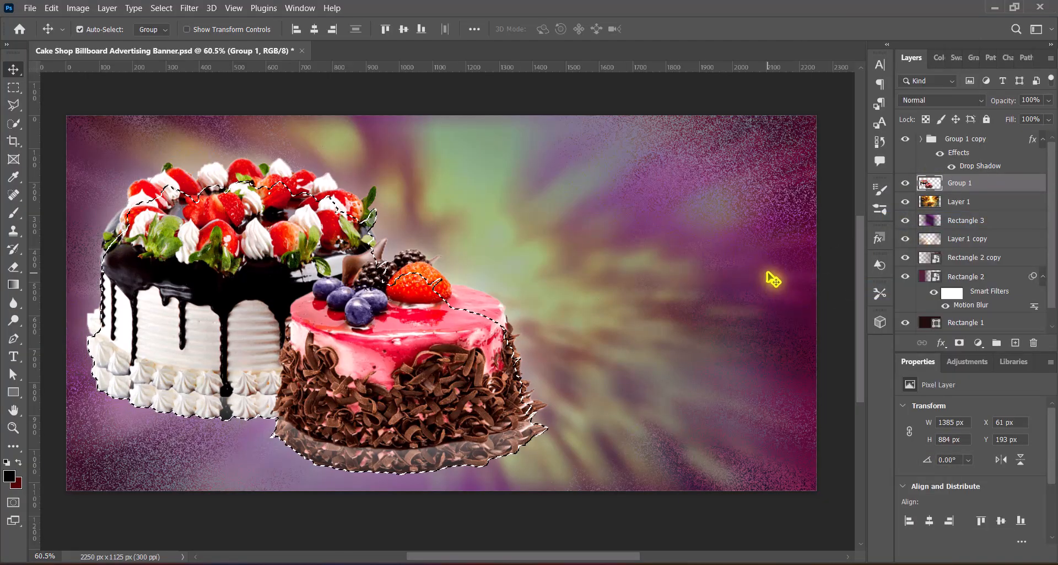
key("alt+BackSpace")
key("ctrl+d")
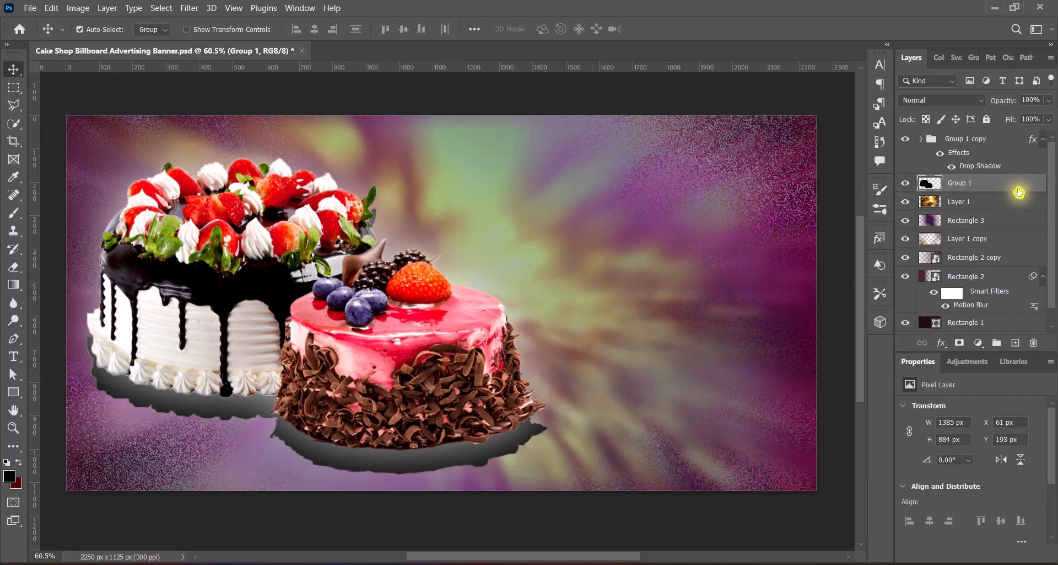
Soften the black cake shadow with a Gaussian Blur of 18 pixels radius.
left_click(189, 8)
mouse_move(259, 171)
left_click(411, 223)
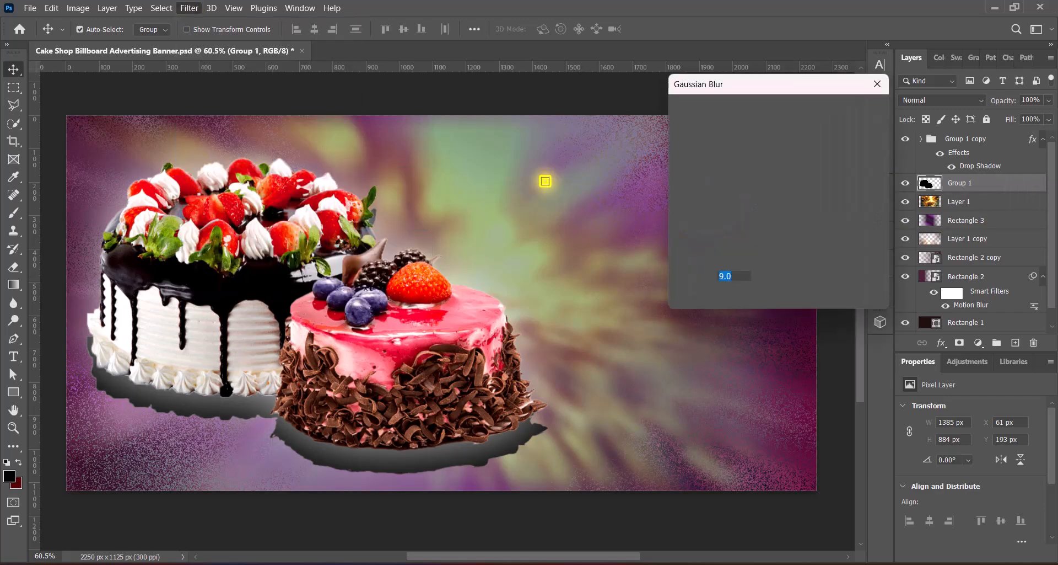
left_click_drag(731, 302, 739, 303)
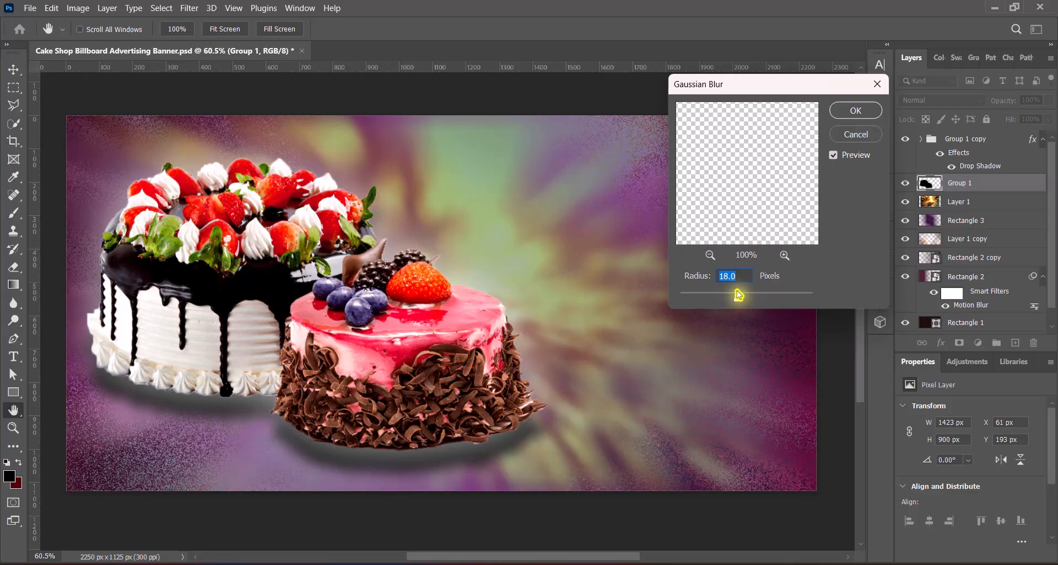
left_click(847, 114)
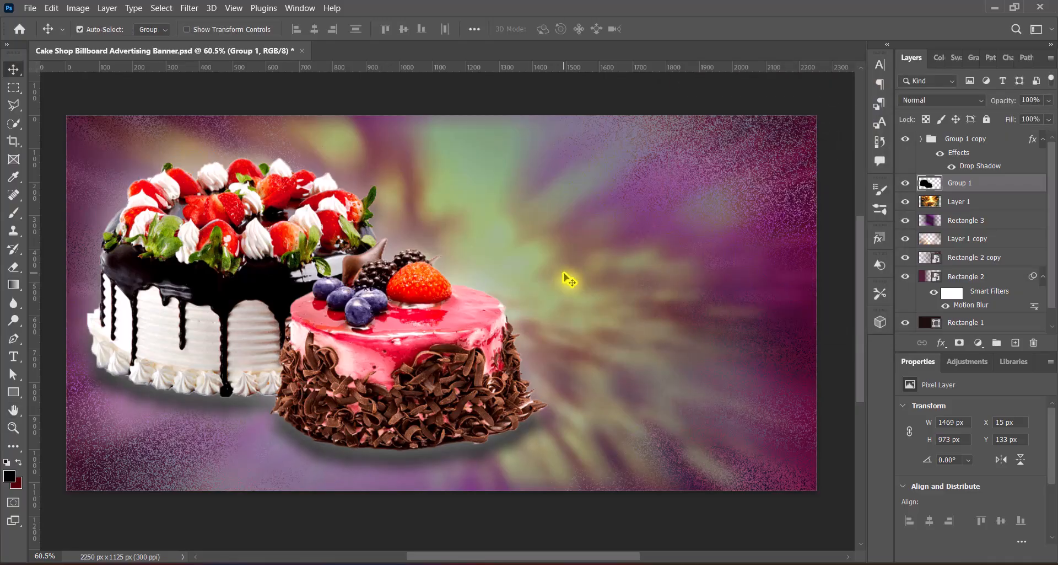
Nudge the blurred black cake shadow on the Group 1 layer up to a Y position of 112 px.
key("Up")
key("Up")
key("Up")
key("Up")
key("Up")
key("Up")
key("Up")
key("Up")
key("Up")
key("Up")
key("Up")
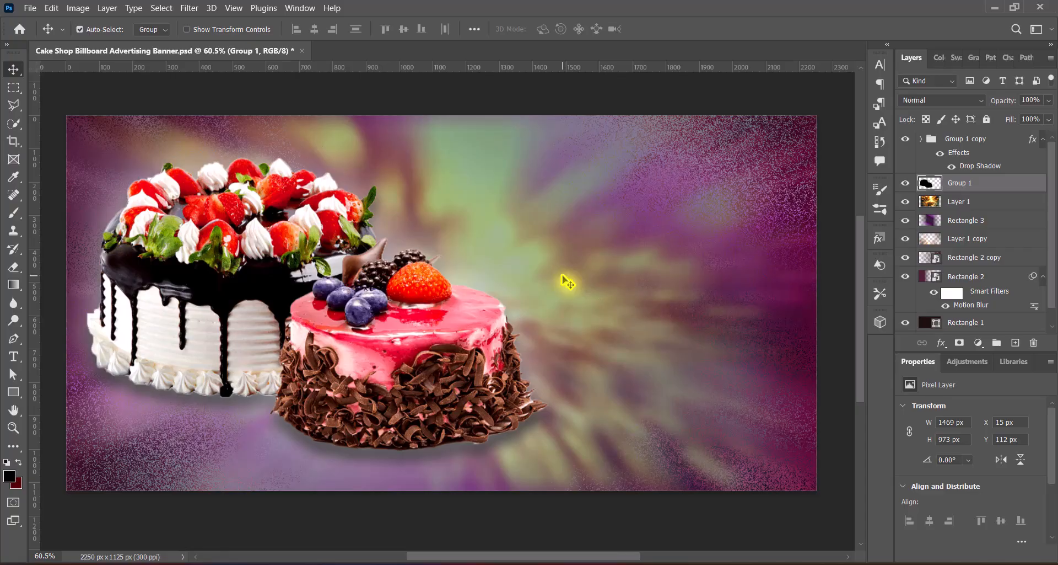
Erase the upper parts of the Group 1 shadow behind both cakes with the Eraser at a 500 px soft brush.
right_click(14, 267)
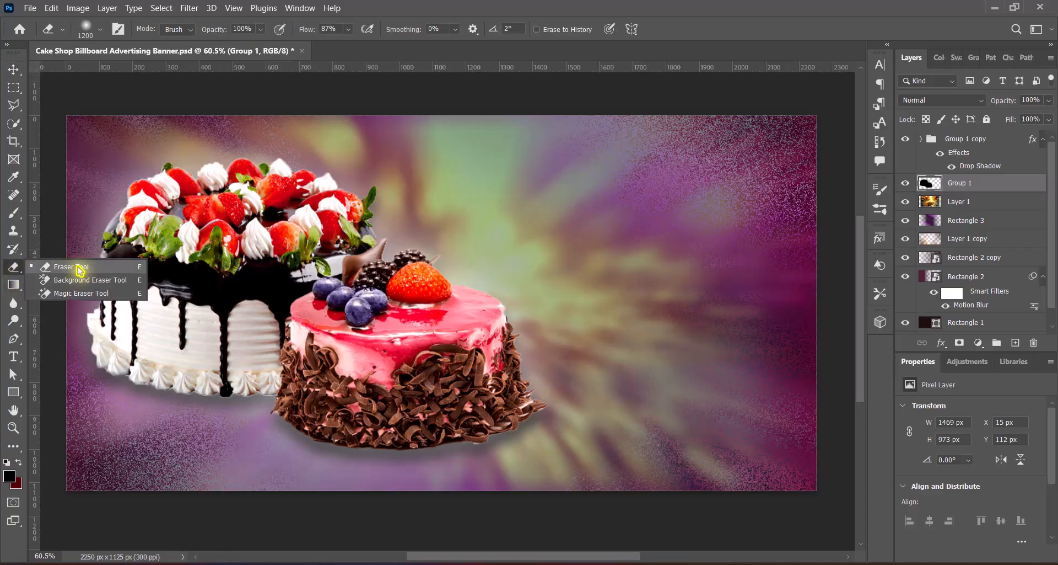
left_click(80, 269)
key("[")
key("[")
key("[")
key("[")
key("[")
key("[")
mouse_move(219, 225)
left_mouse_down()
mouse_move(480, 310)
mouse_move(449, 317)
left_mouse_up()
mouse_move(133, 286)
left_mouse_down()
mouse_move(236, 295)
mouse_move(449, 355)
mouse_move(378, 232)
mouse_move(157, 252)
left_mouse_up()
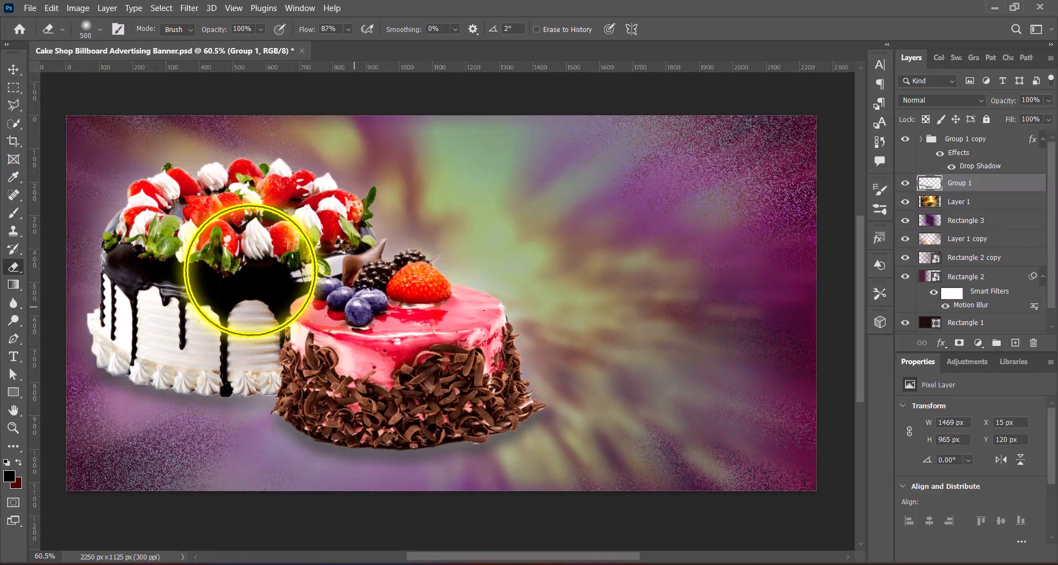
key("[")
key("[")
key("[")
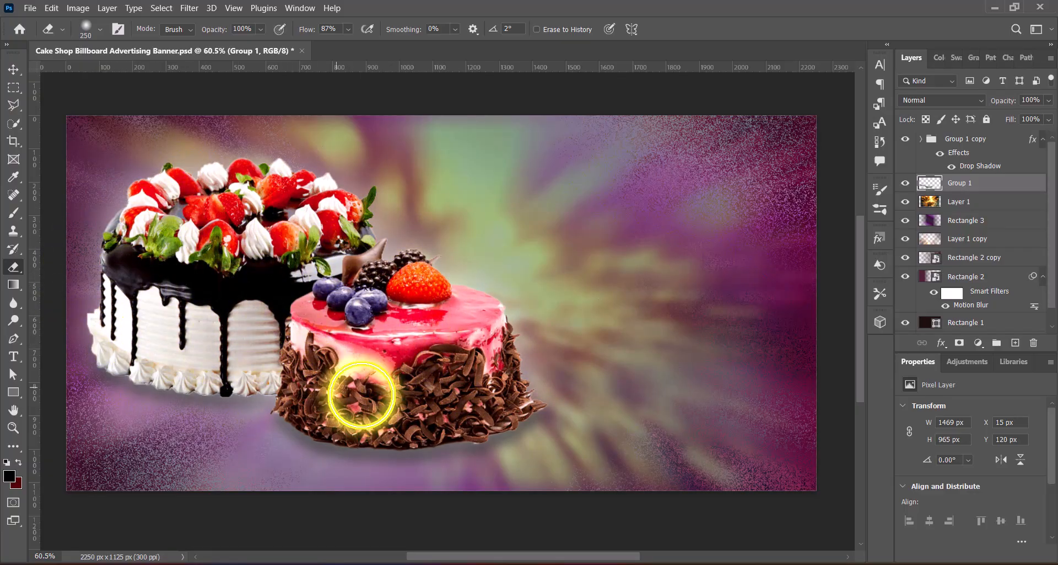
Nudge the Group 1 shadow down to a Y position of 126 px and apply a Motion Blur at 0° with a 200-pixel distance.
key("v")
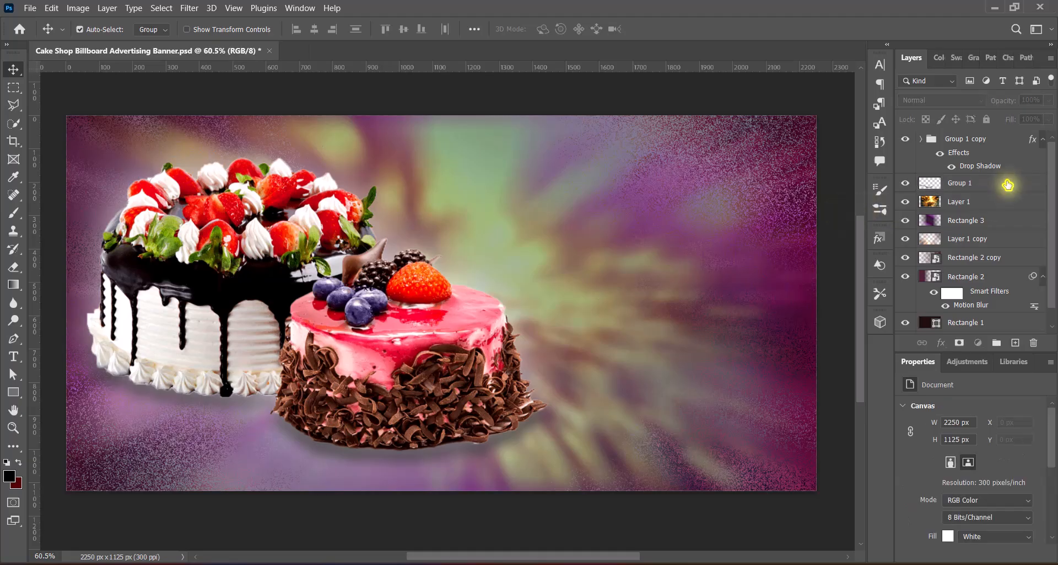
key("shift+Down")
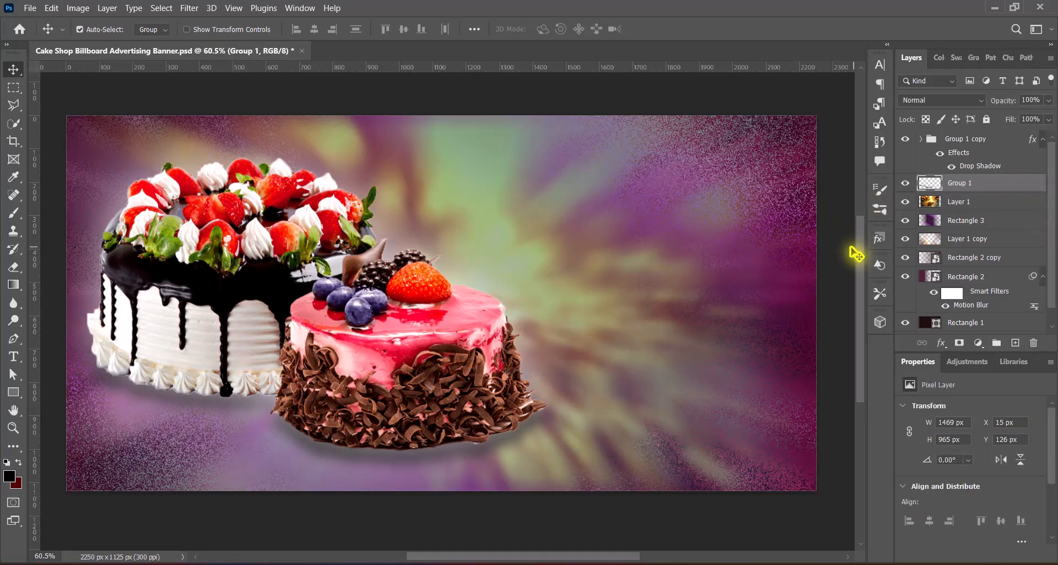
left_click(189, 8)
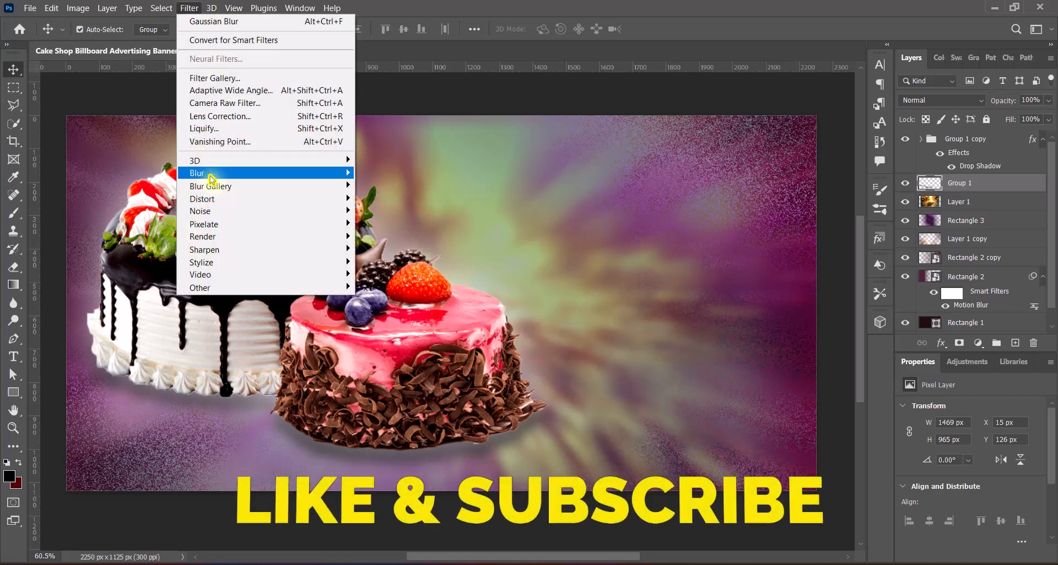
mouse_move(270, 170)
left_click(386, 272)
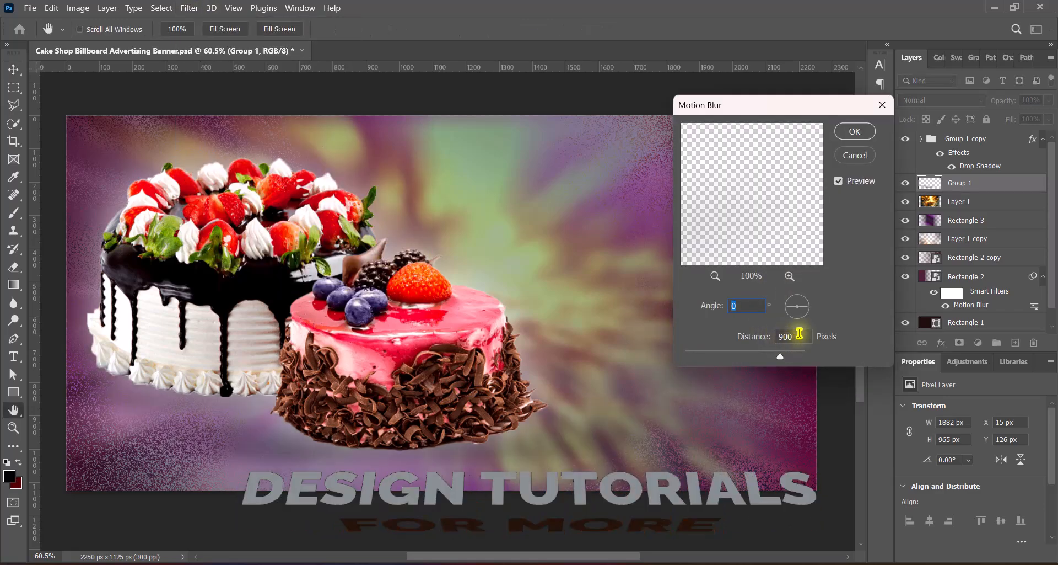
left_click_drag(780, 356, 738, 361)
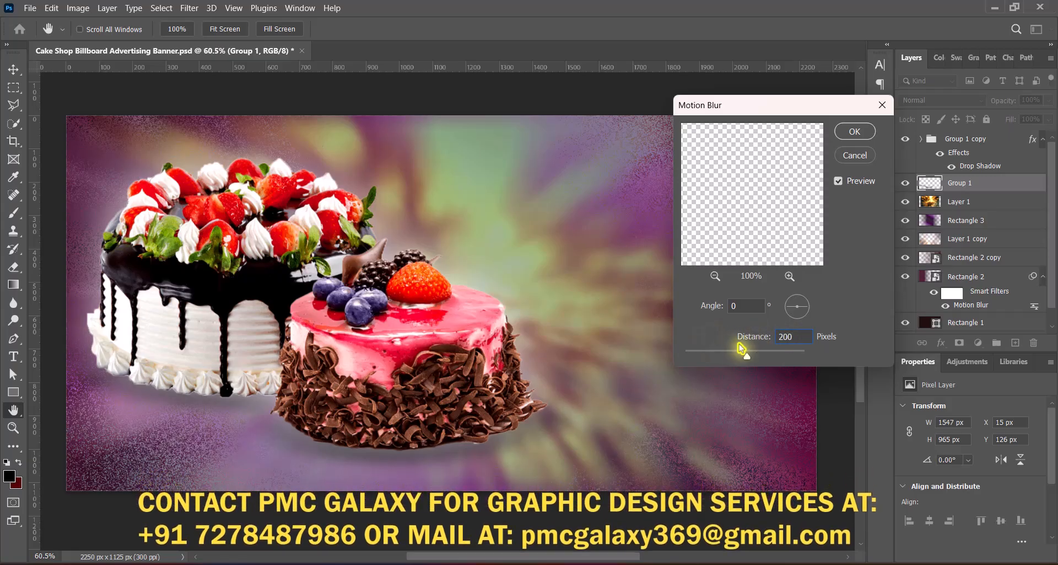
left_click(857, 133)
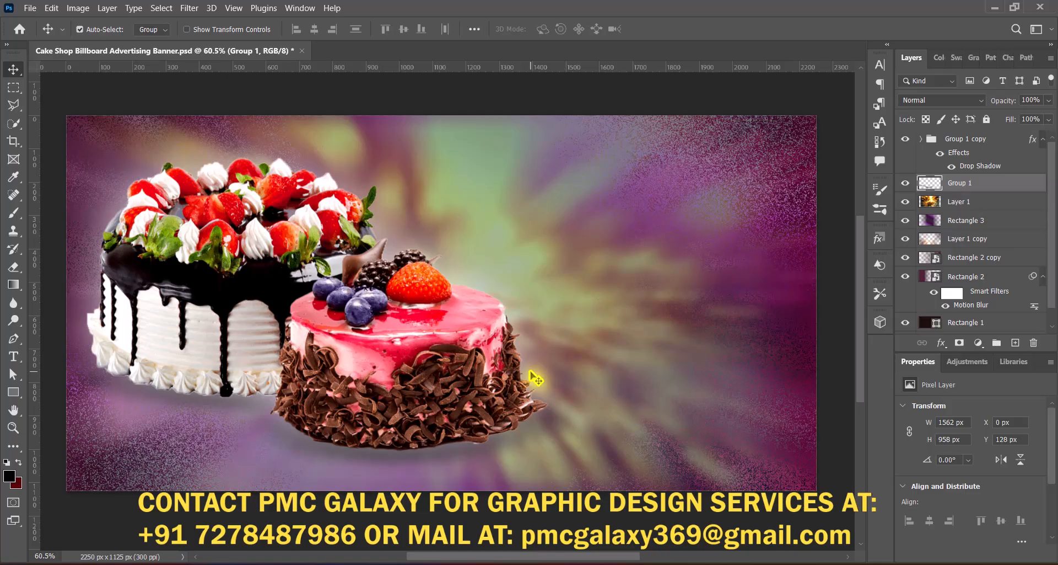
Scale the Group 1 copy cakes and the Group 1 shadow together to about 102%.
left_click(834, 326)
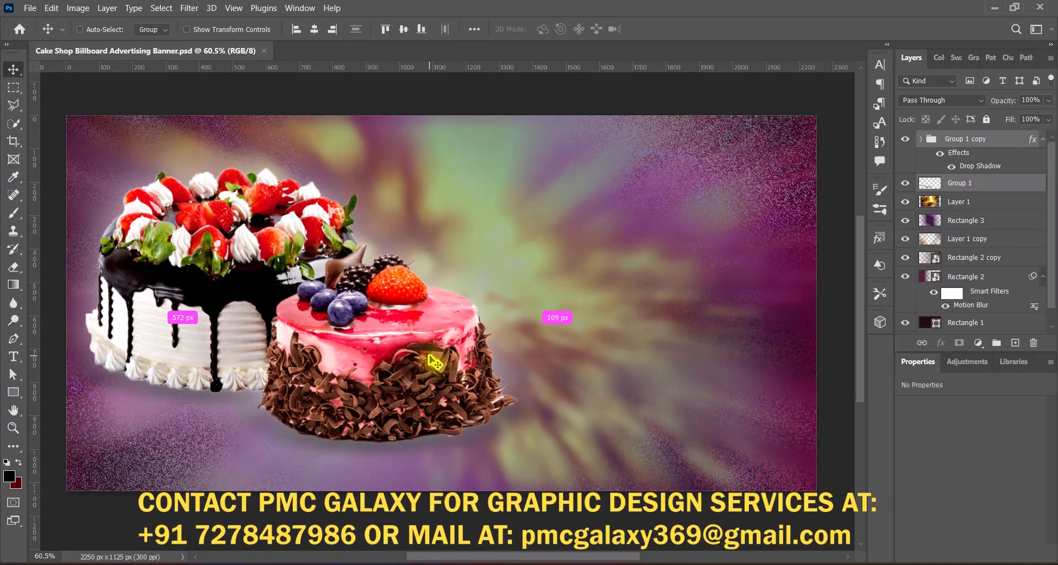
key("ctrl+t")
left_click(580, 241)
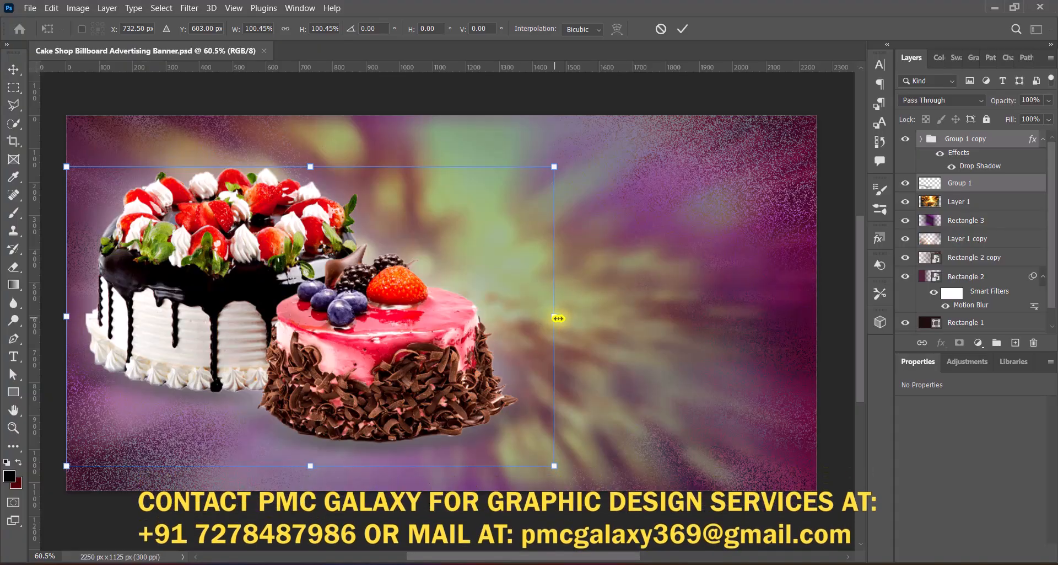
left_click_drag(555, 318, 564, 315)
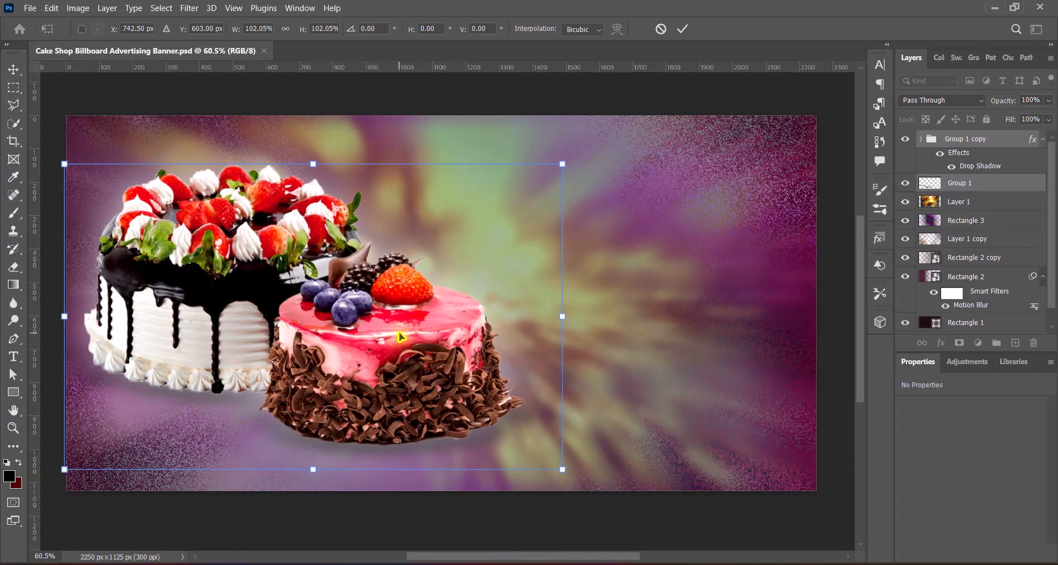
key("Return")
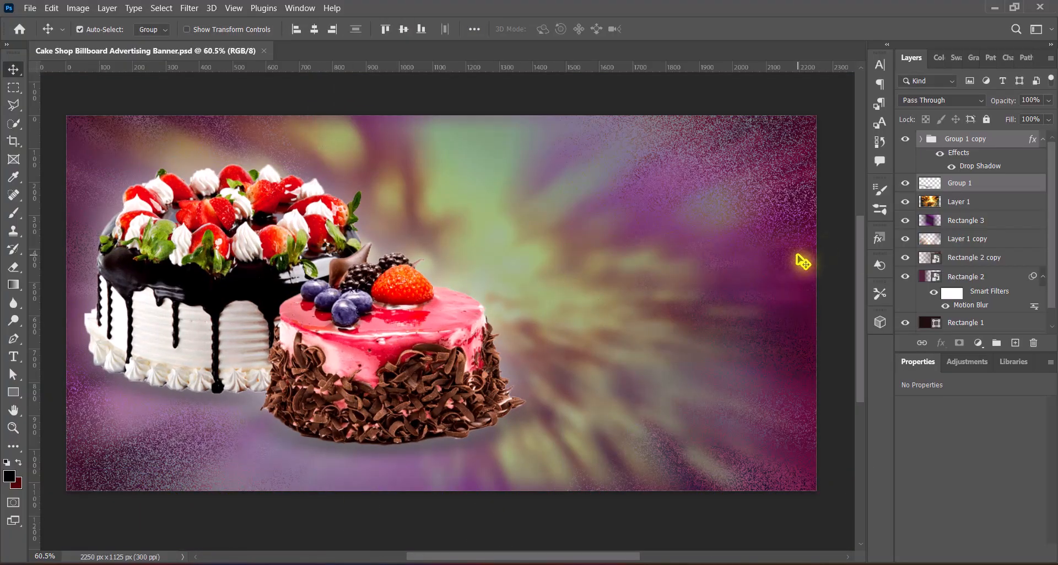
Draw a black rectangle about 1320 by 1256 px on a new layer above Layer 1, covering the banner from behind the pink cake to the right edge.
left_click(722, 257)
left_click(1014, 342)
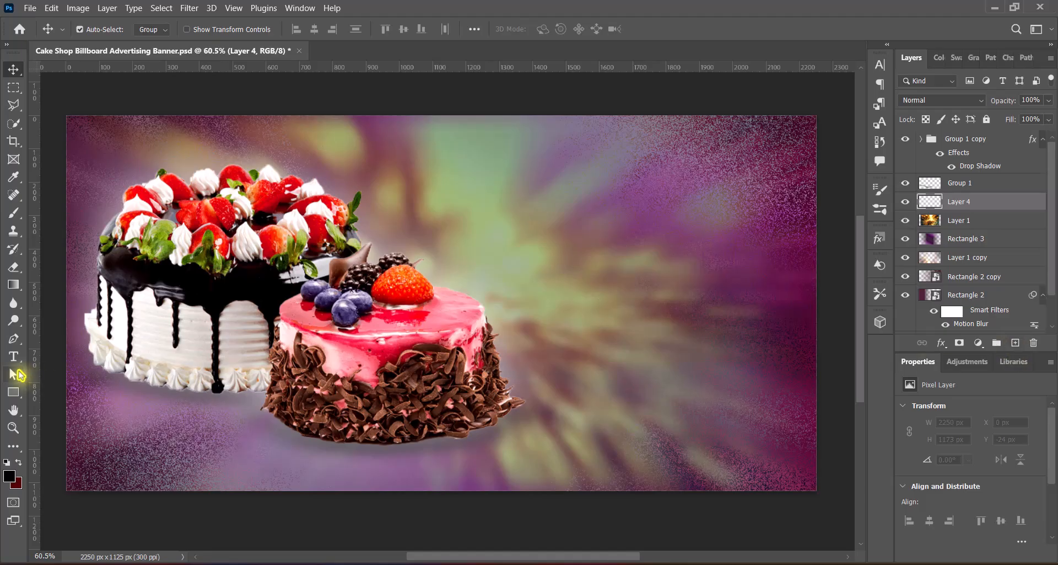
left_click(13, 392)
left_click(48, 395)
left_click_drag(393, 91, 832, 510)
key("v")
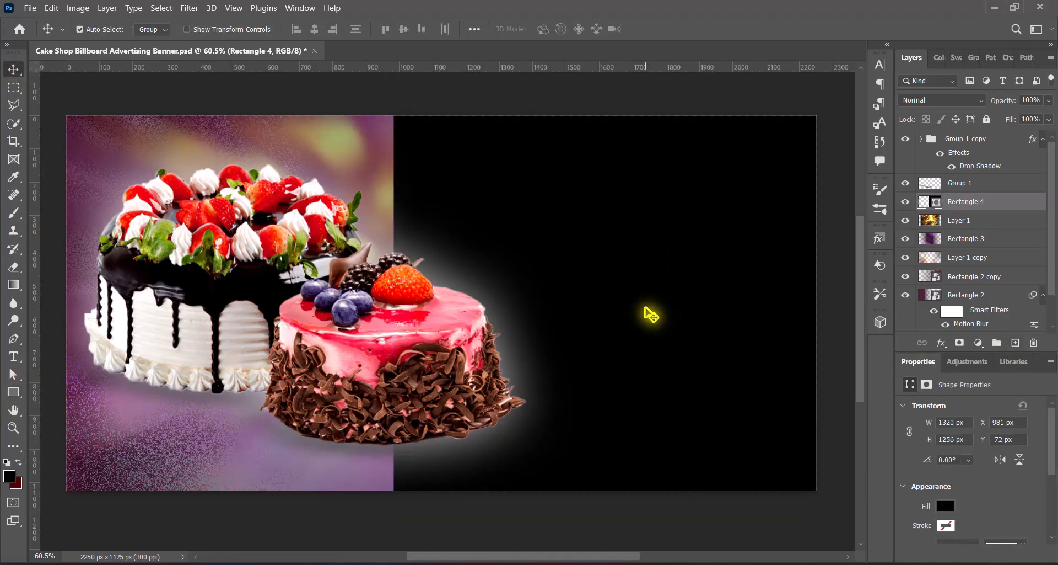
Give the black rectangle a reflected purple Gradient Overlay with an angle of -63° and Reverse turned off.
right_click(1001, 205)
key("Escape")
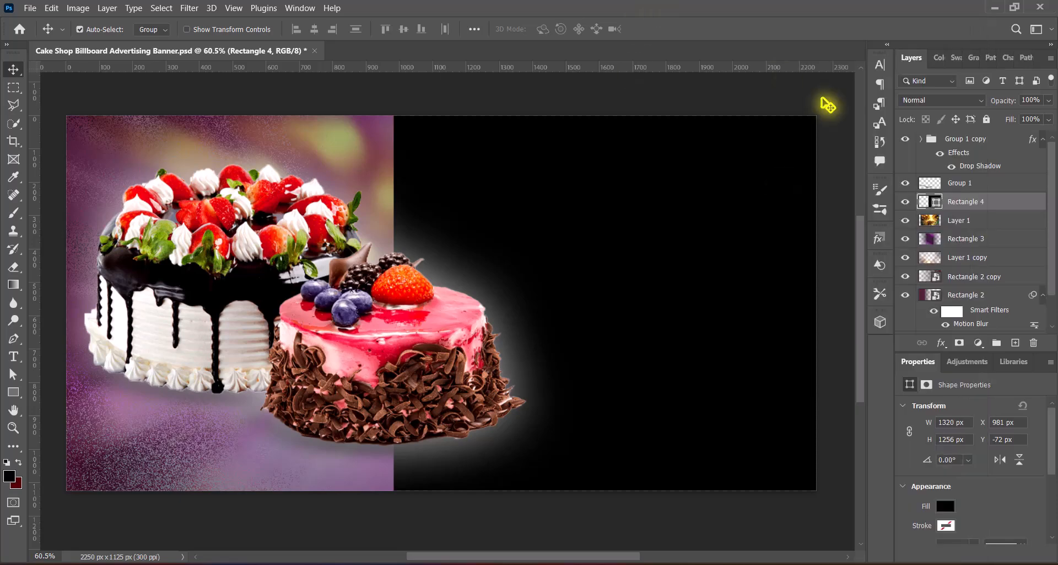
right_click(925, 204)
left_click(929, 210)
left_click(577, 286)
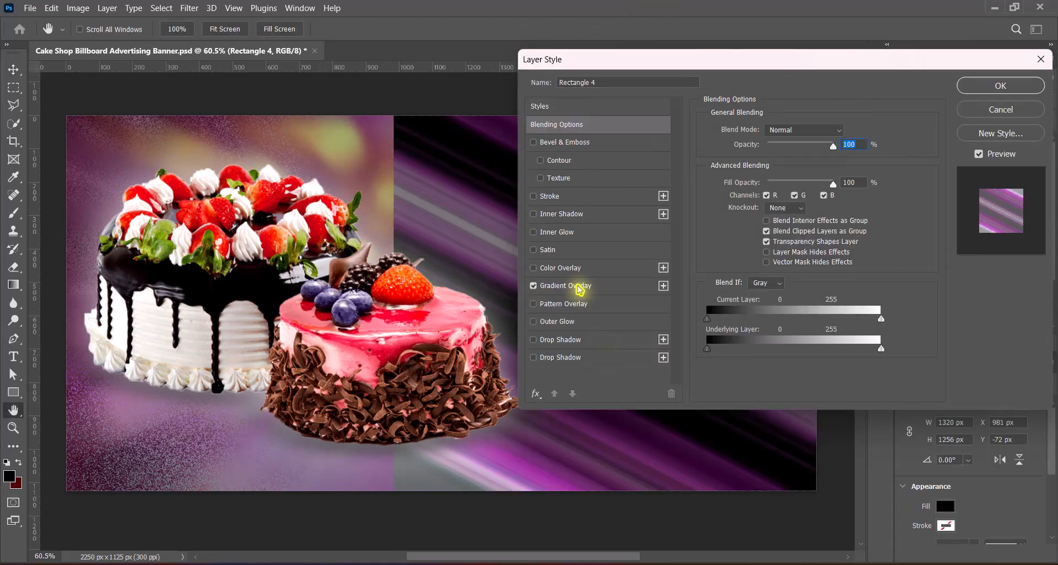
left_click(580, 286)
left_click(783, 202)
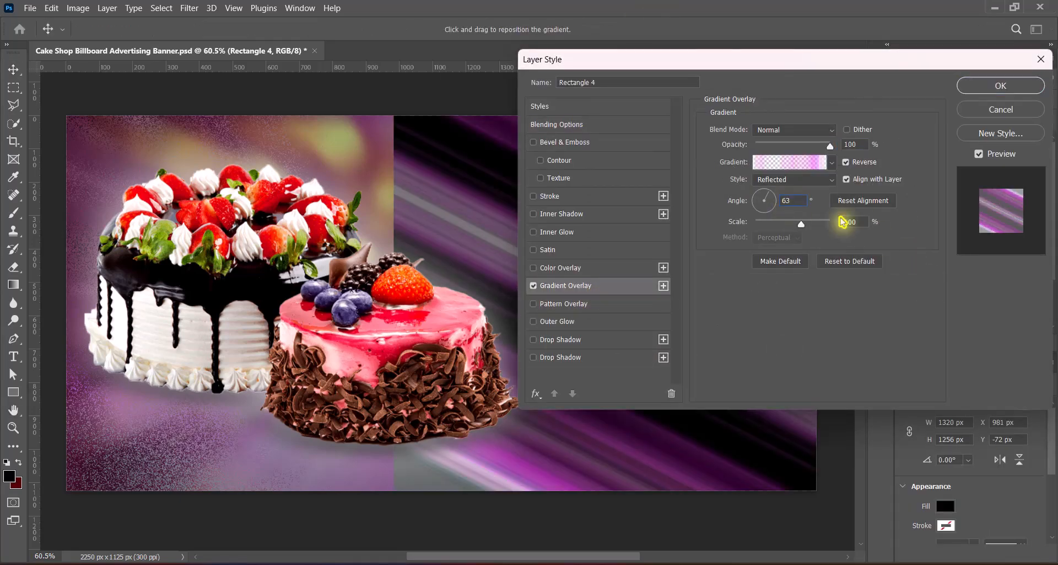
type("-")
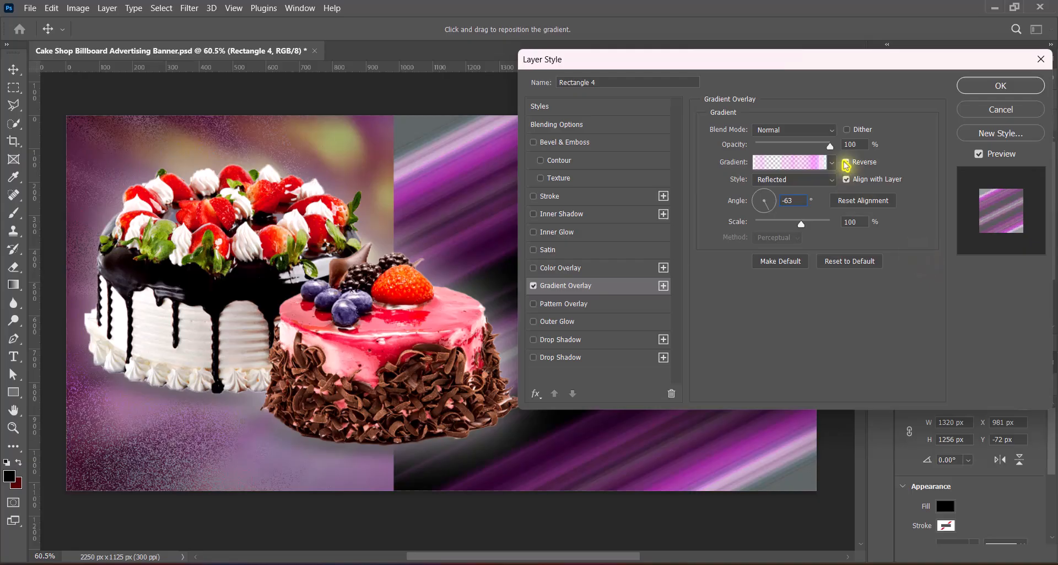
left_click(846, 163)
left_click(999, 86)
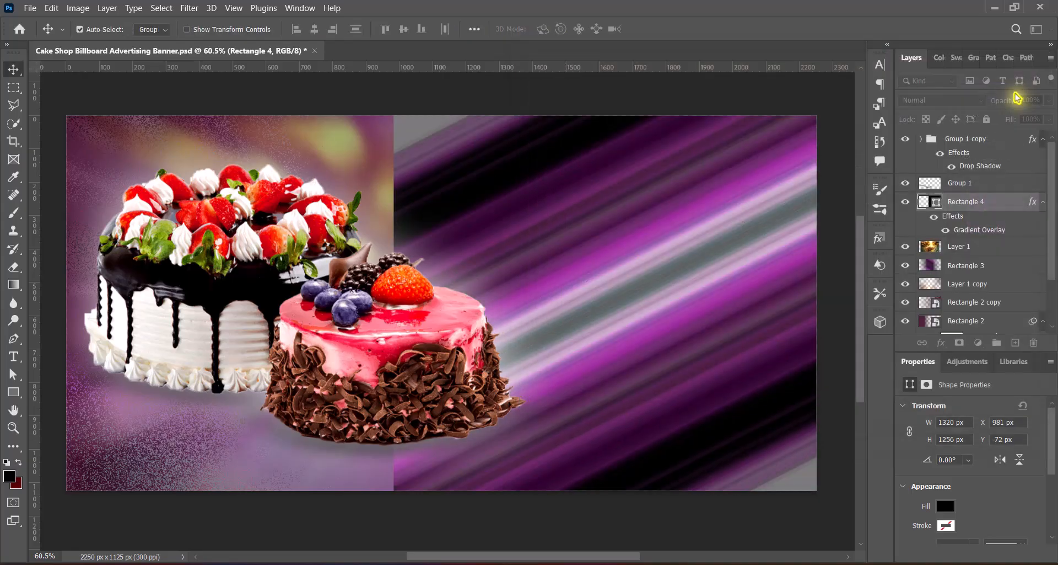
Convert Rectangle 4 to a smart object and apply a Gaussian Blur with a radius of 39 pixels.
left_click(190, 8)
left_click(1016, 203)
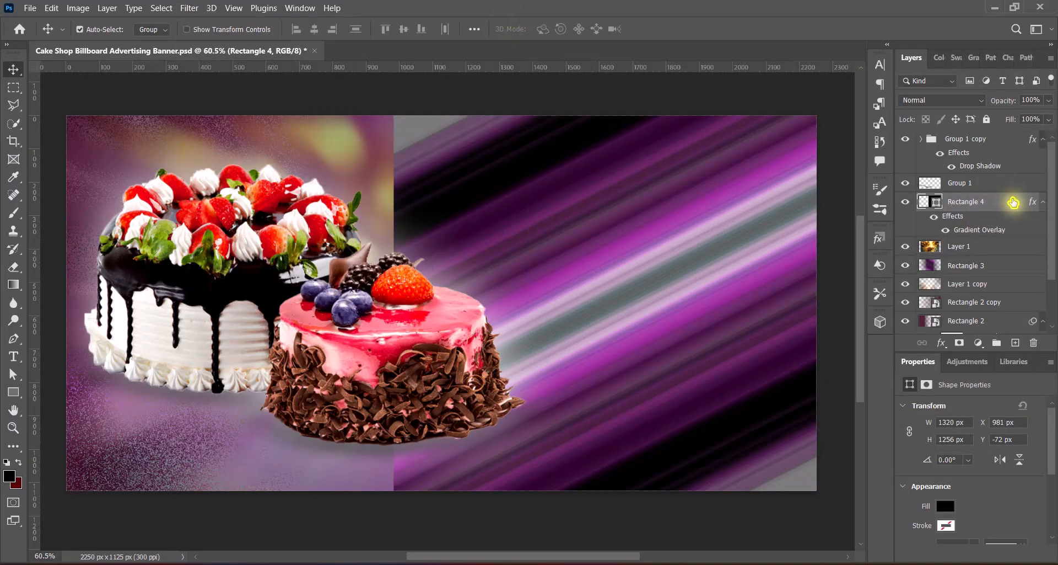
right_click(1016, 202)
left_click(1016, 203)
left_click(189, 7)
mouse_move(283, 170)
left_click(386, 219)
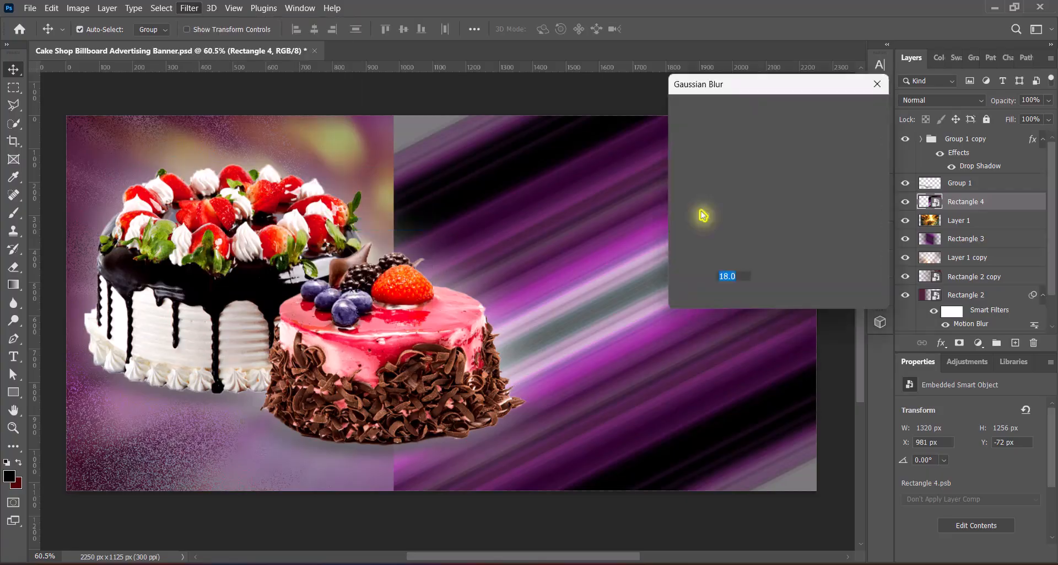
left_click(745, 277)
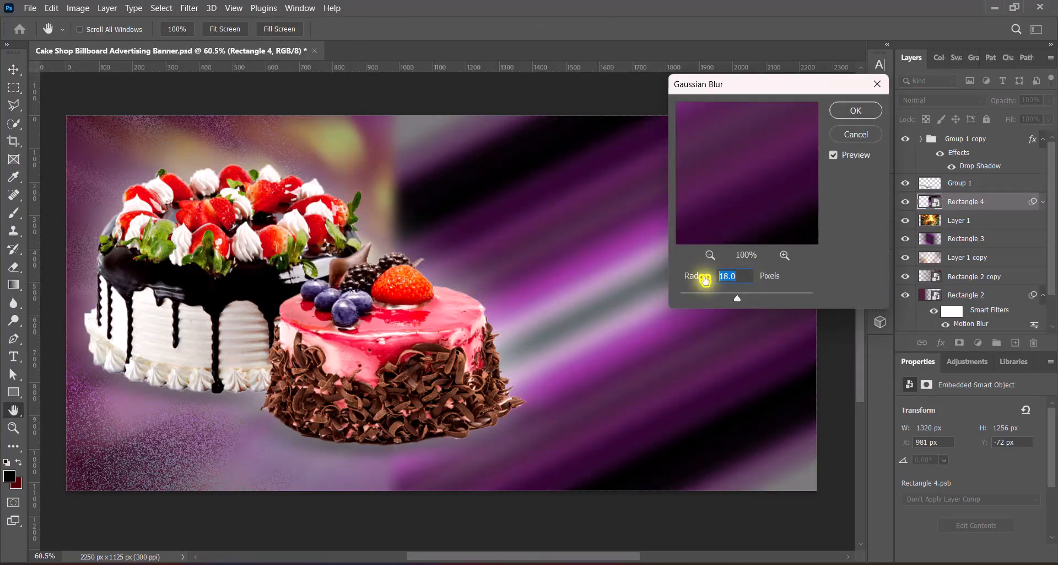
type("39")
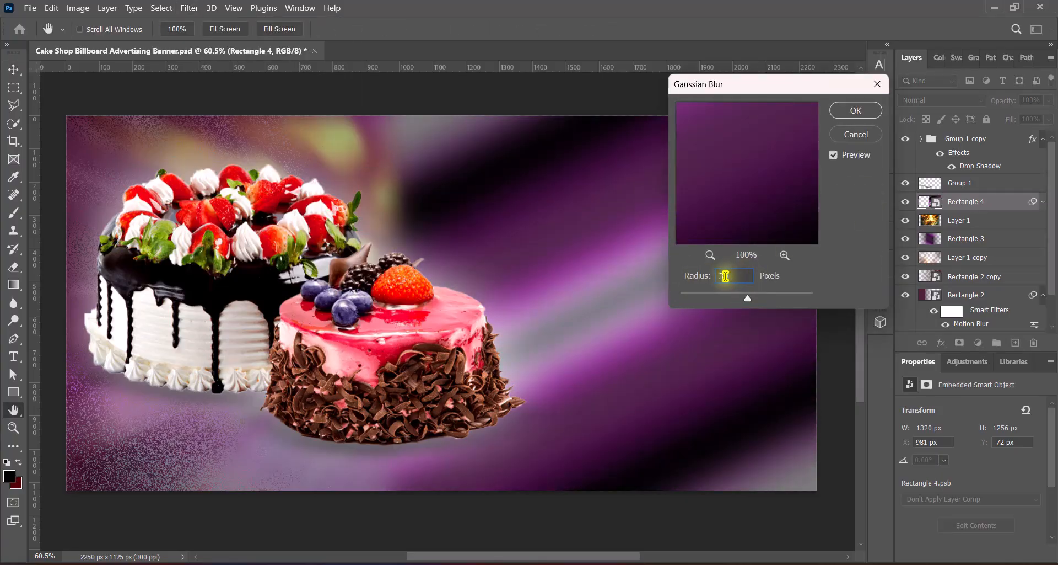
left_click(856, 110)
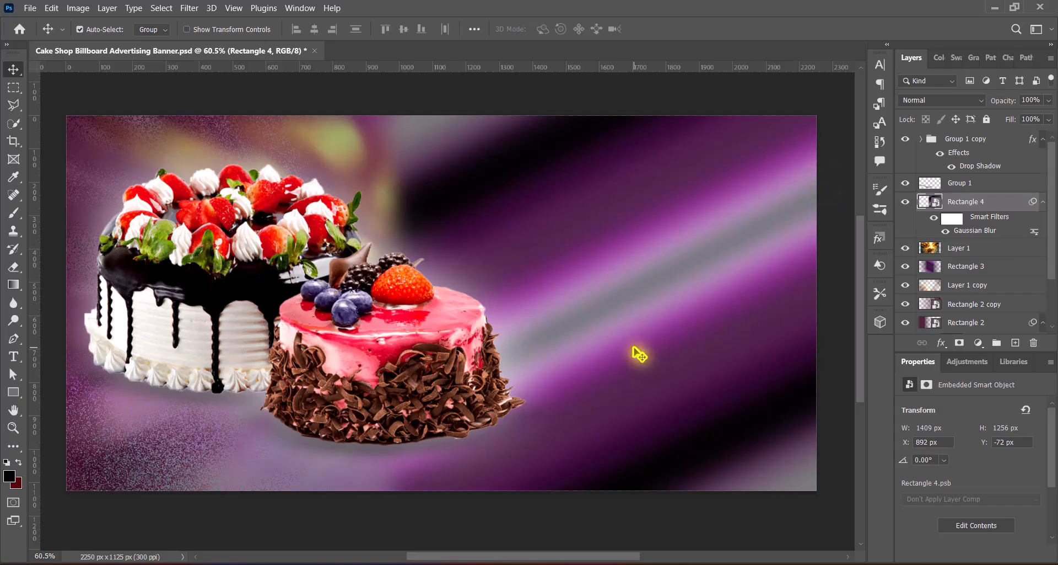
Distort the blurred rectangle into a slanted shape, pulling its lower-left corner outward and its upper-left corner inward.
key("ctrl+t")
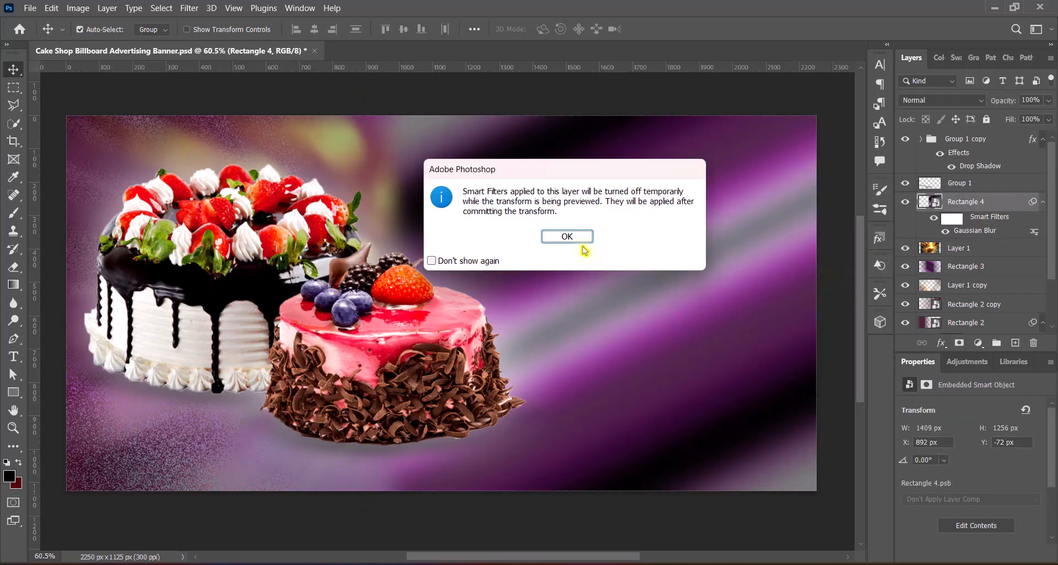
left_click(575, 300)
right_click(674, 312)
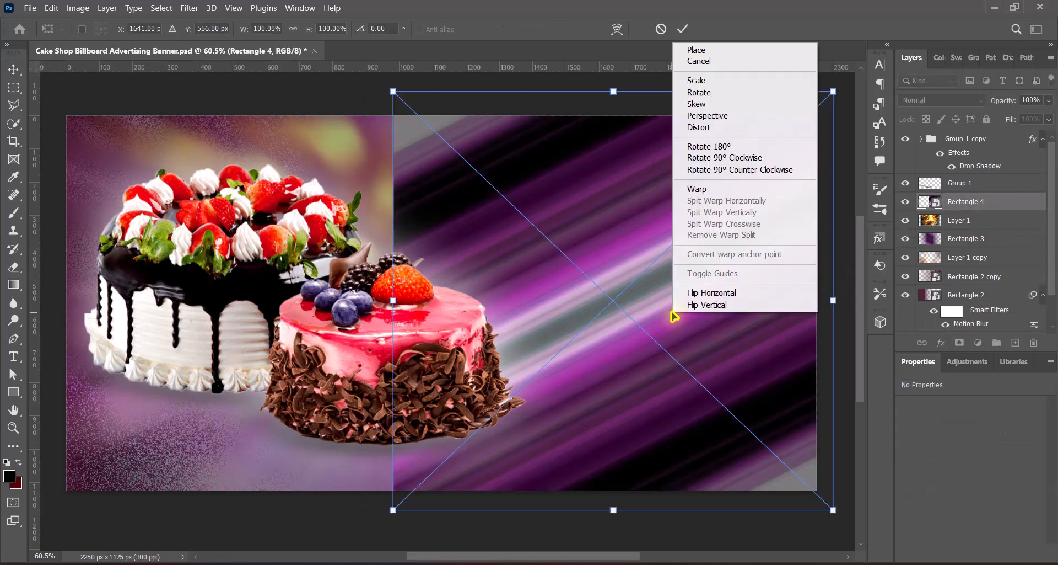
left_click(706, 127)
left_click_drag(395, 513, 208, 511)
left_click_drag(395, 95, 559, 94)
left_click(682, 28)
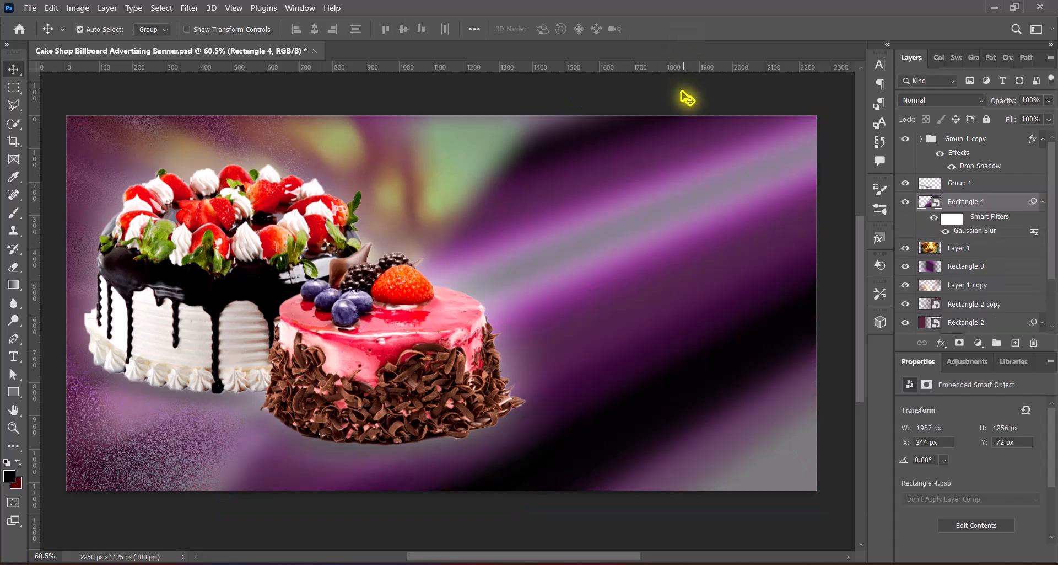
Set Rectangle 4 to Overlay blending and stretch it upward, leftward and downward to about 2163 by 1350 px.
left_click(970, 100)
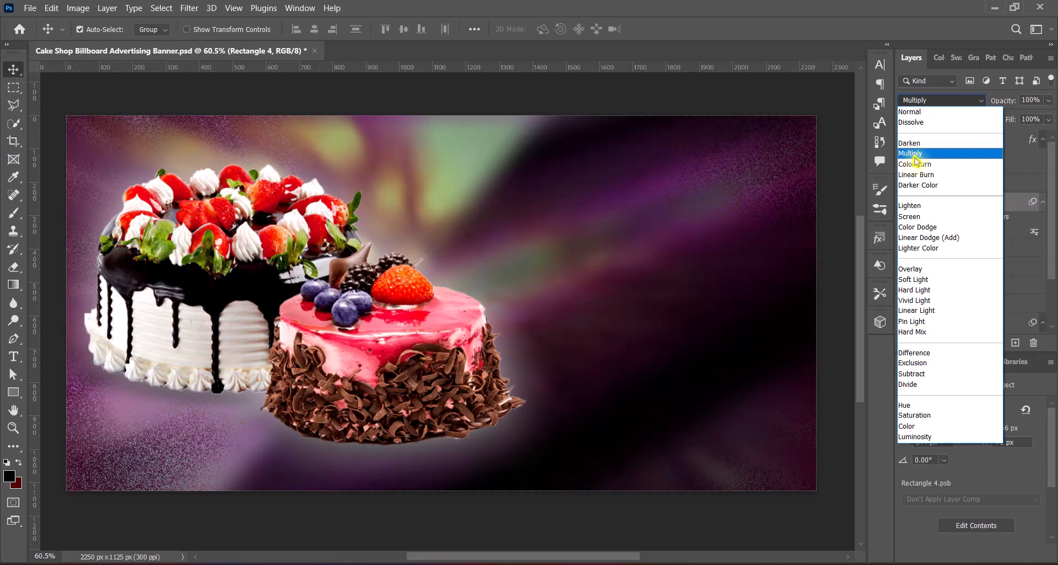
left_click(910, 269)
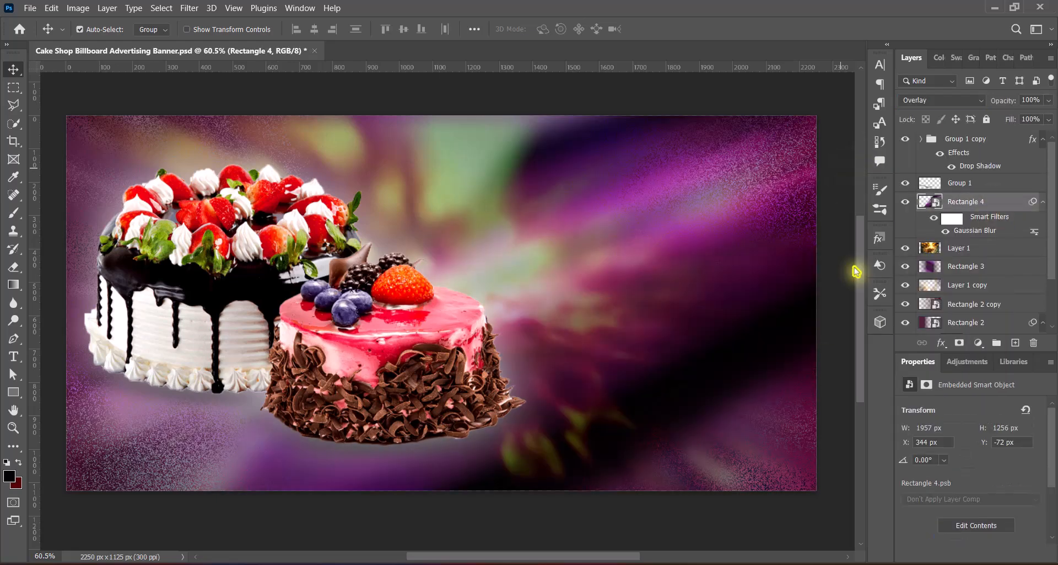
key("ctrl+t")
left_click(610, 274)
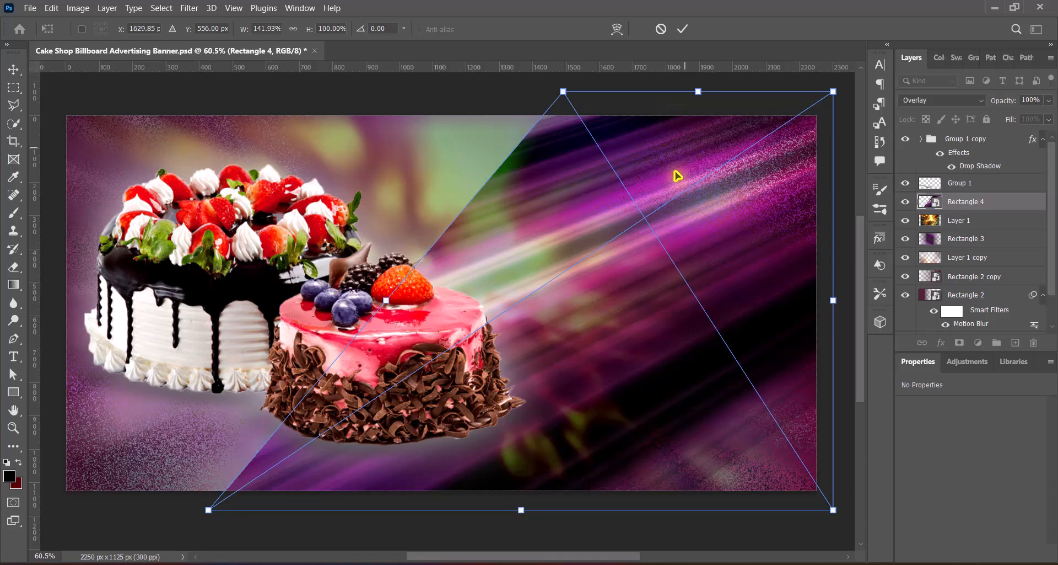
left_click_drag(701, 91, 701, 76)
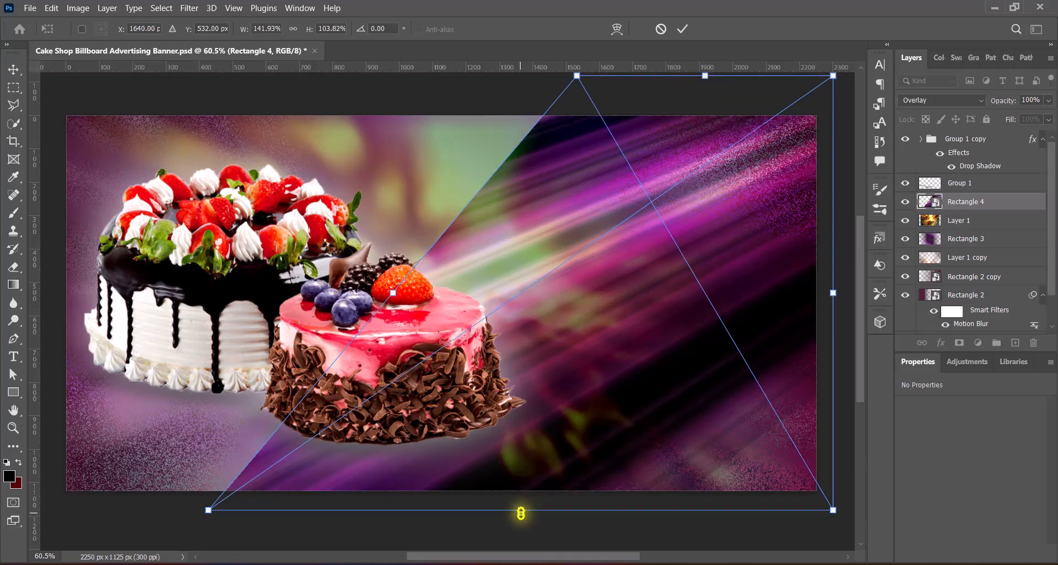
left_click_drag(399, 292, 349, 300)
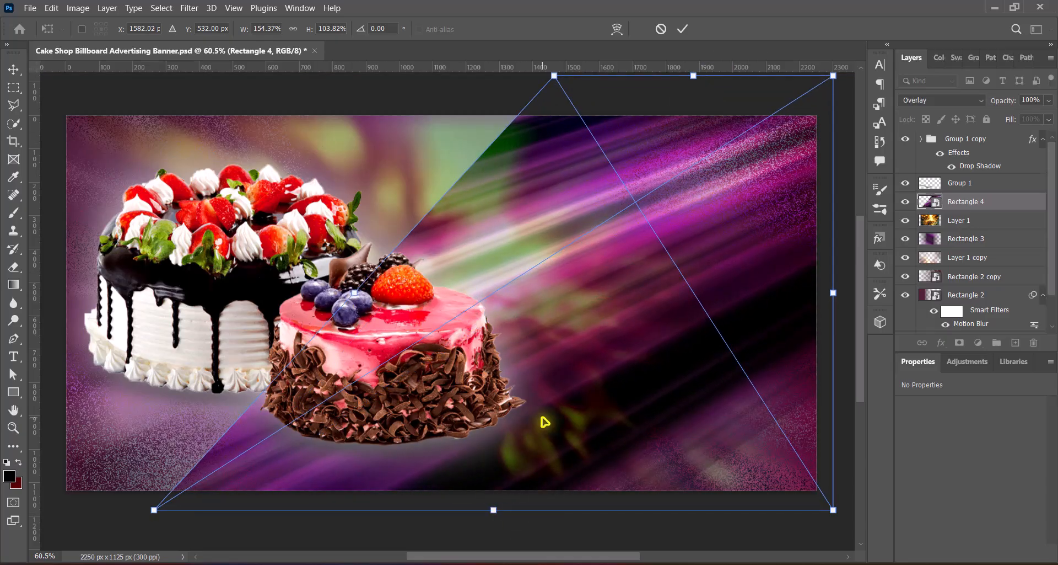
left_click_drag(493, 509, 496, 528)
key("Return")
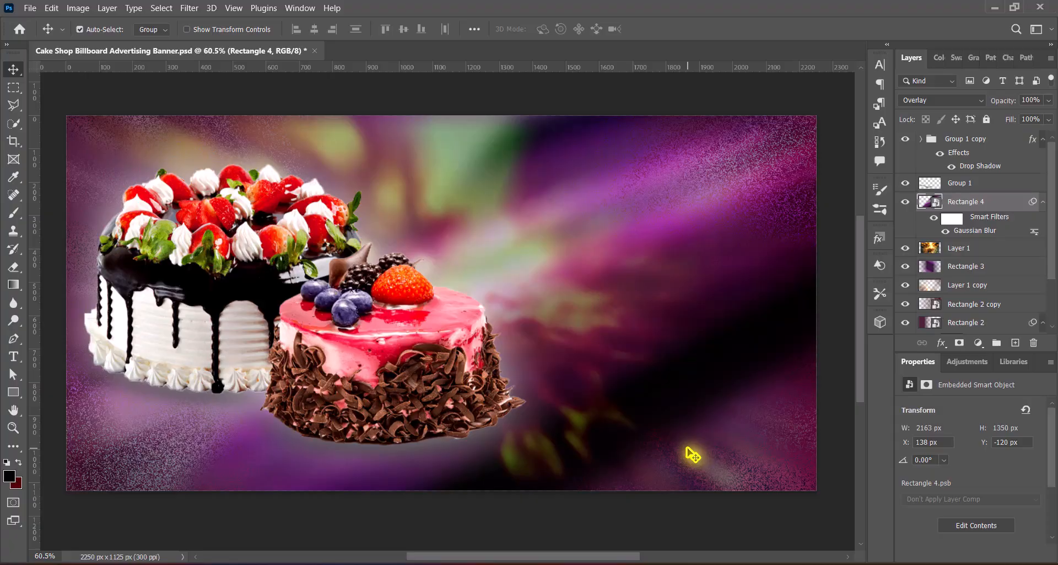
Reduce the opacity of the Rectangle 4 layer to 81%.
left_click(1049, 99)
left_click_drag(1045, 119, 1039, 119)
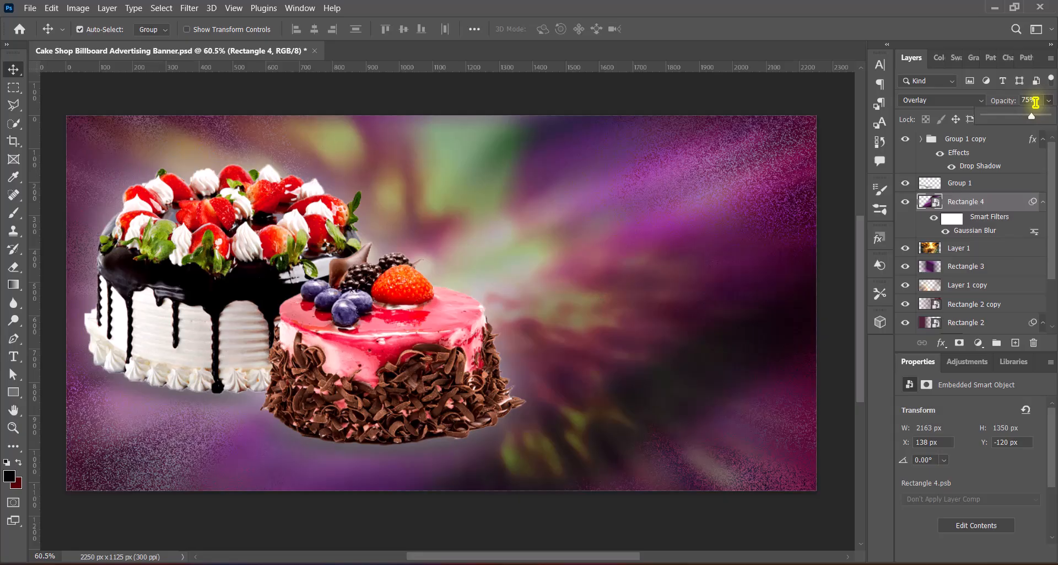
left_click(1025, 100)
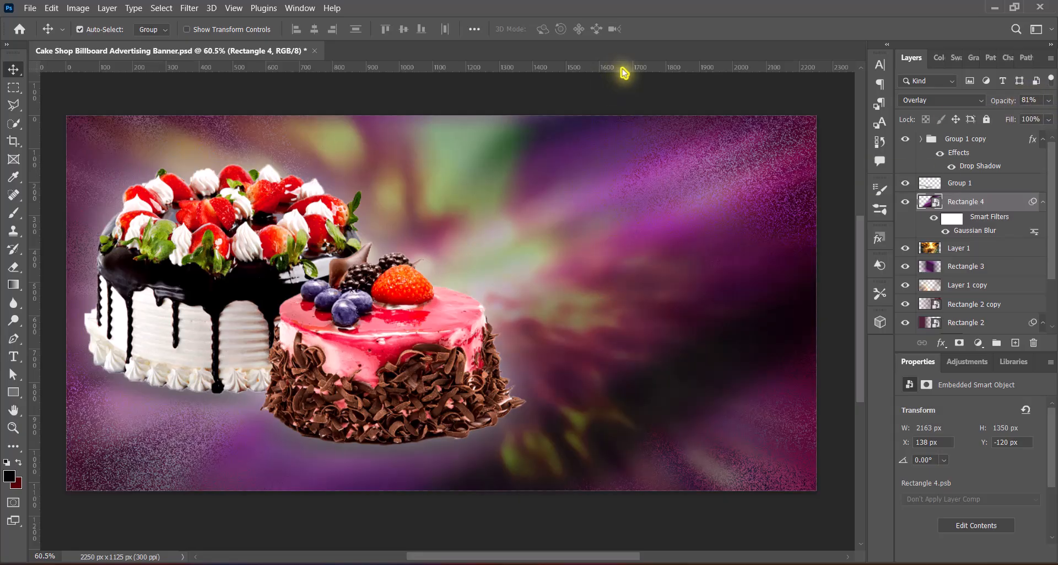
Hide the Drop Shadow effect on the cakes' Group 1 copy.
left_click(250, 294)
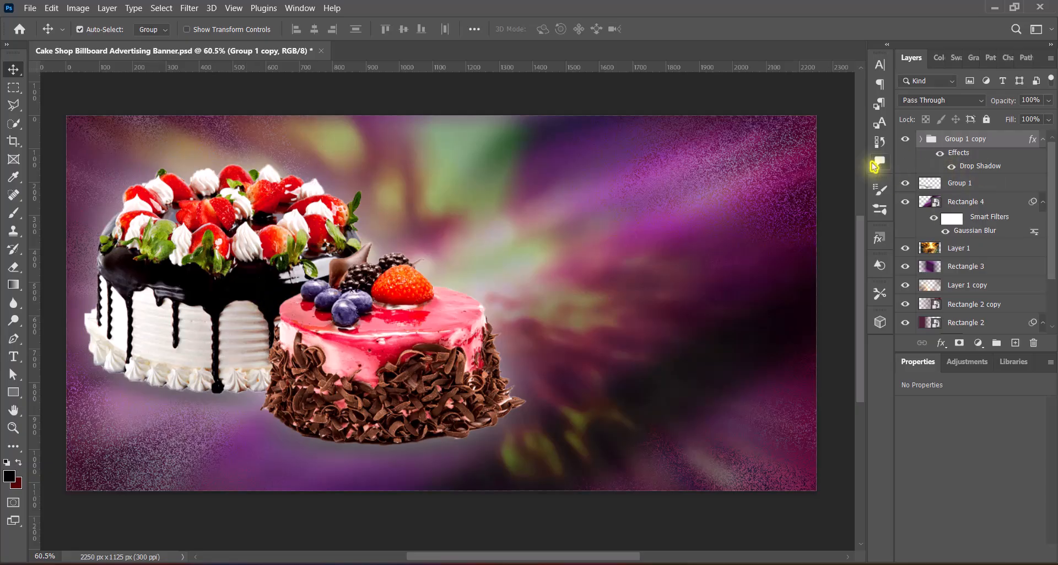
left_click(952, 167)
left_click(952, 168)
left_click(952, 168)
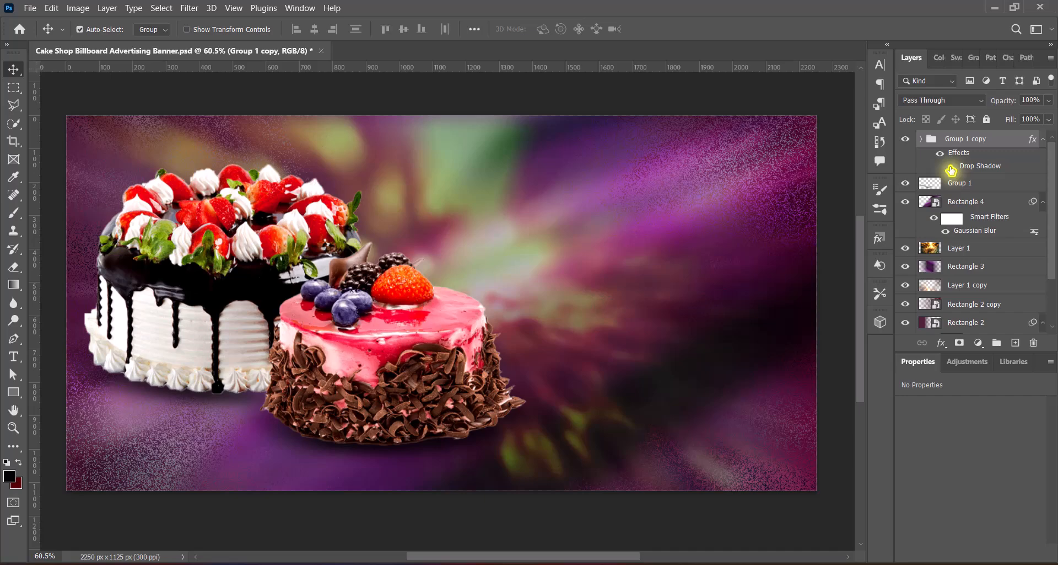
Nudge the Group 1 shadow layer to X 8 px and Y 150 px, and save it with 81% opacity.
left_click(973, 185)
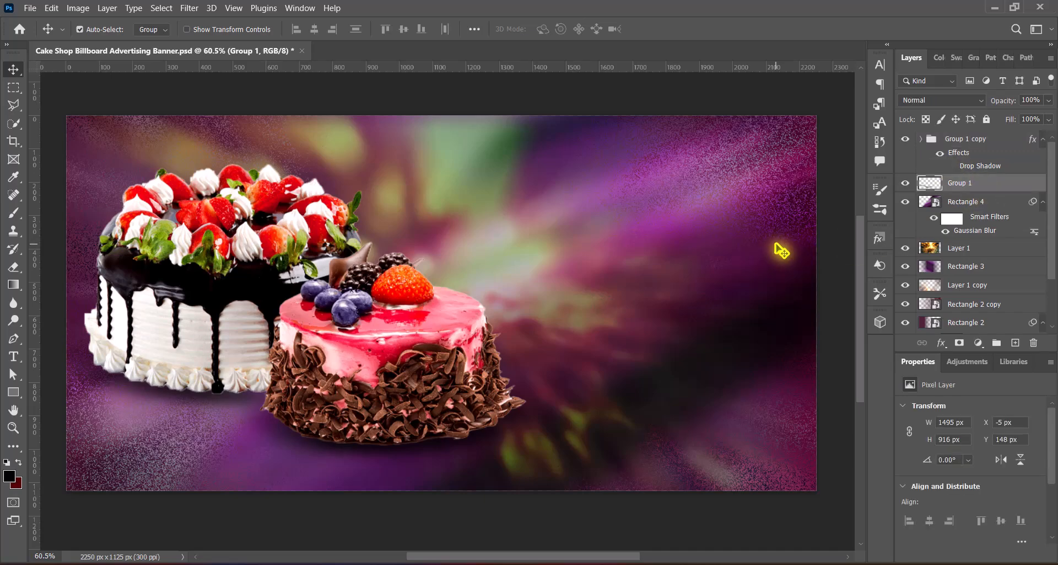
key("Up")
key("Up")
key("Up")
key("Up")
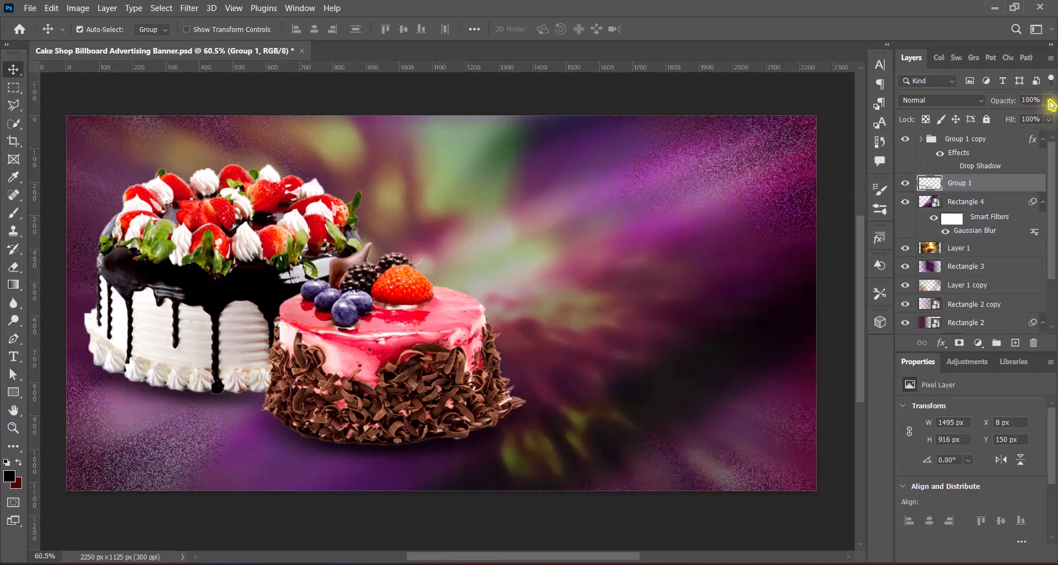
left_click(1048, 100)
left_click_drag(1050, 116, 1029, 118)
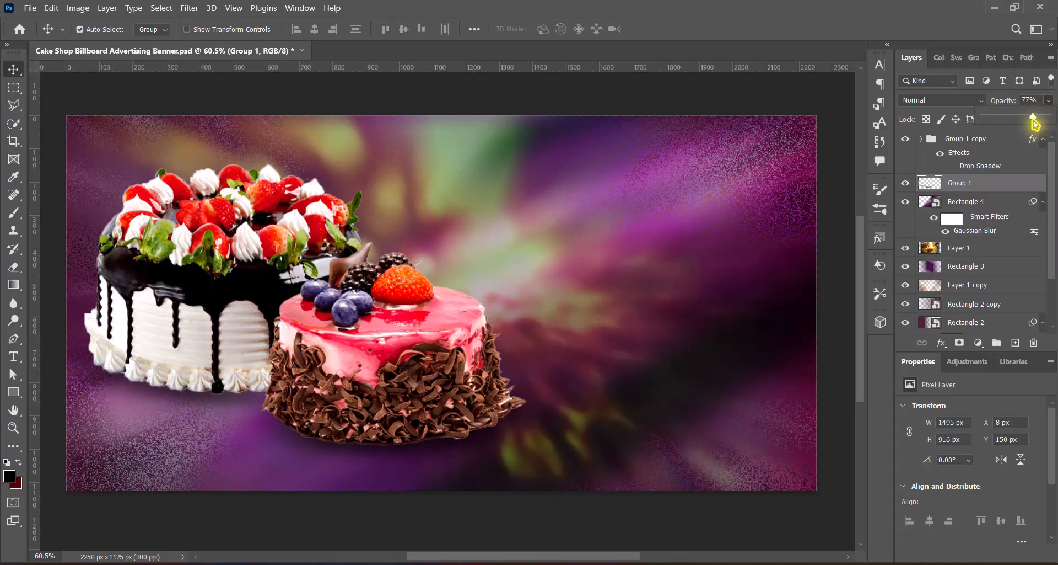
left_click(1028, 100)
key("Return")
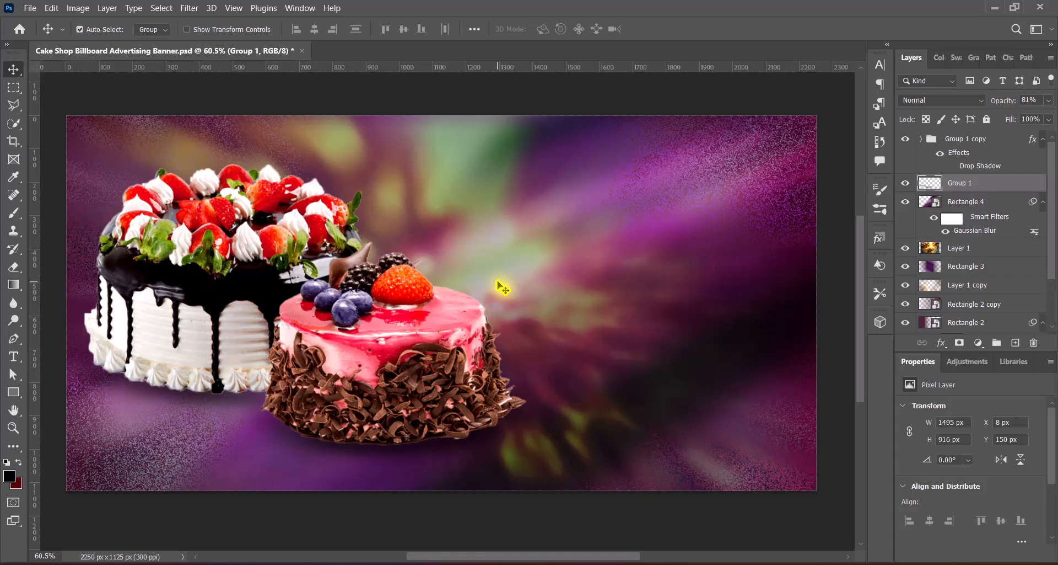
key("ctrl+s")
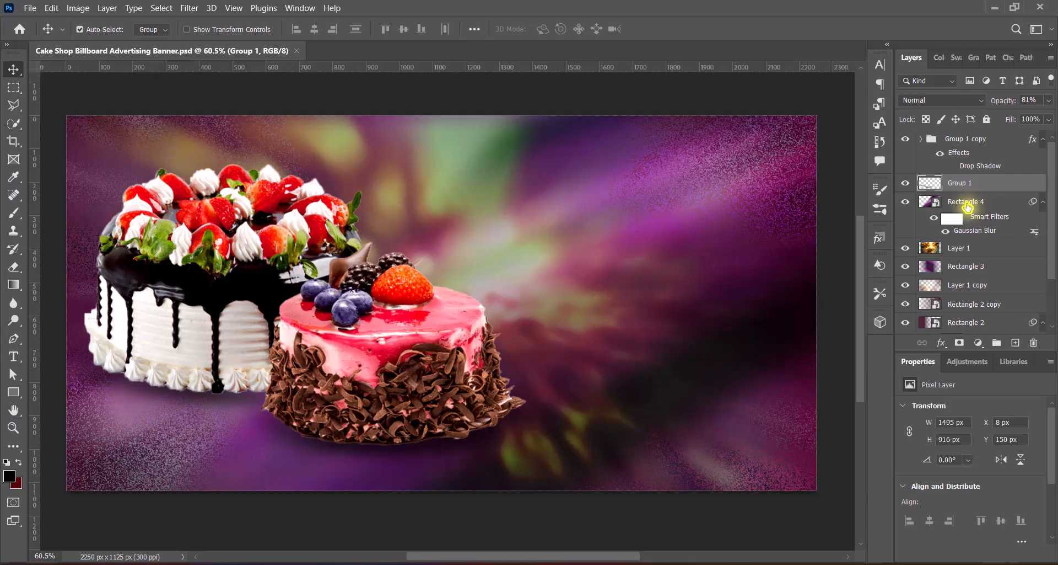
Add a new layer above Layer 1 and paint a soft white glow behind the cakes with a 1300 px brush.
left_click(960, 247)
left_click(1016, 342)
left_click(14, 212)
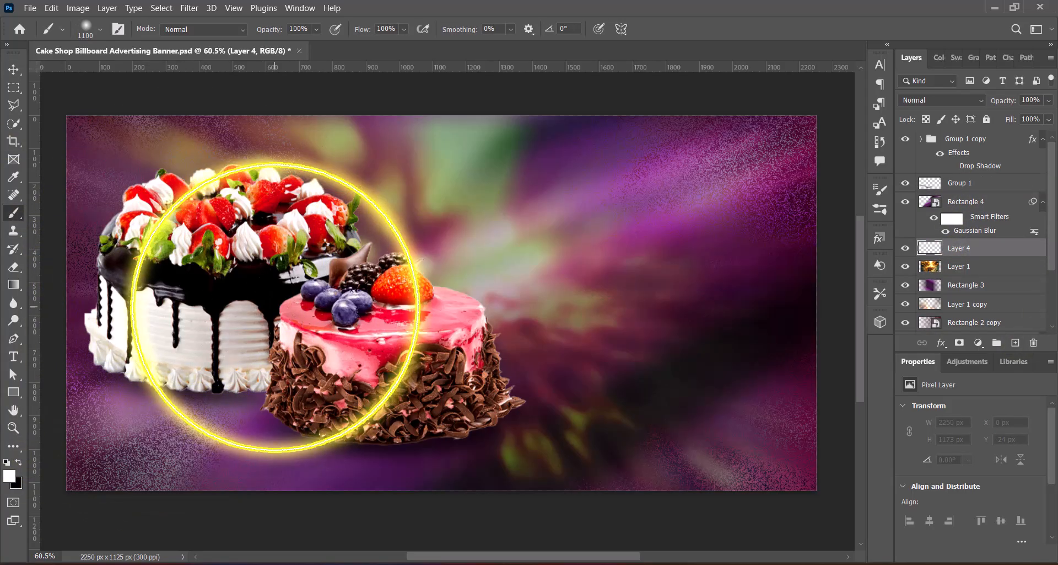
key("bracketright")
key("bracketright")
key("bracketright")
key("bracketright")
key("bracketright")
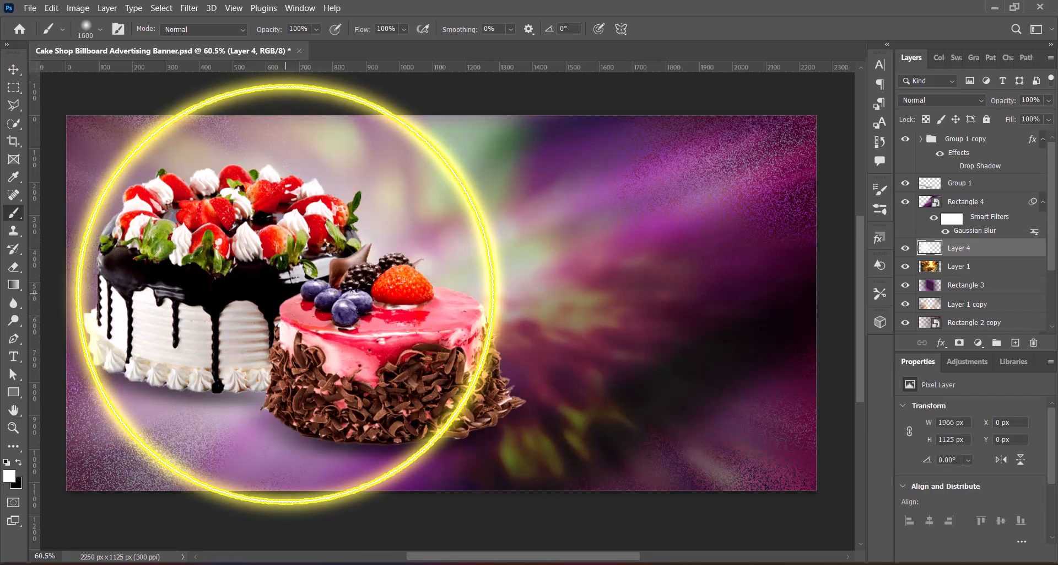
left_click(284, 293)
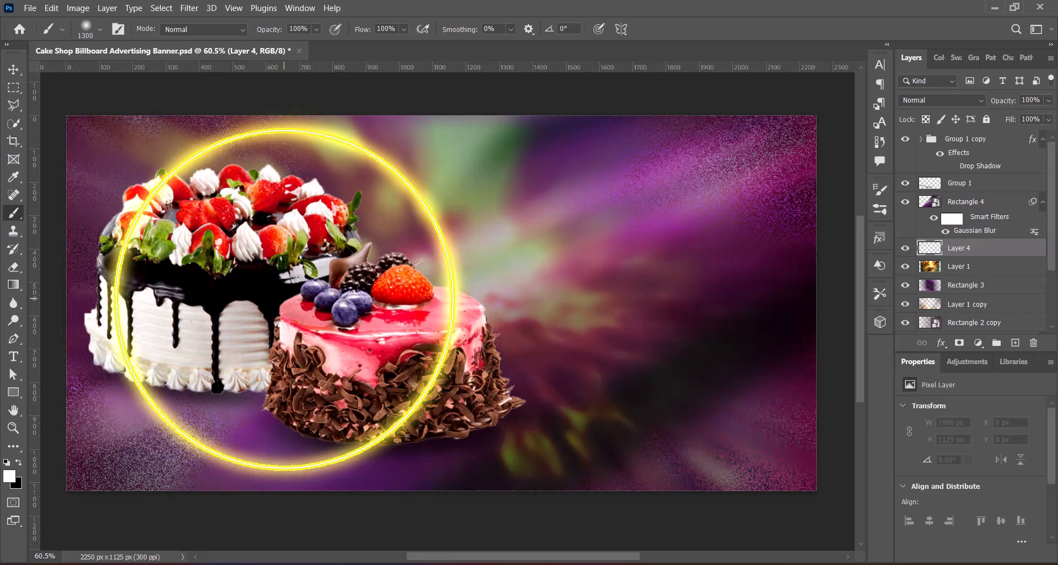
Lower the opacity of the white glow on Layer 4 to 75% and save the document.
left_click(13, 69)
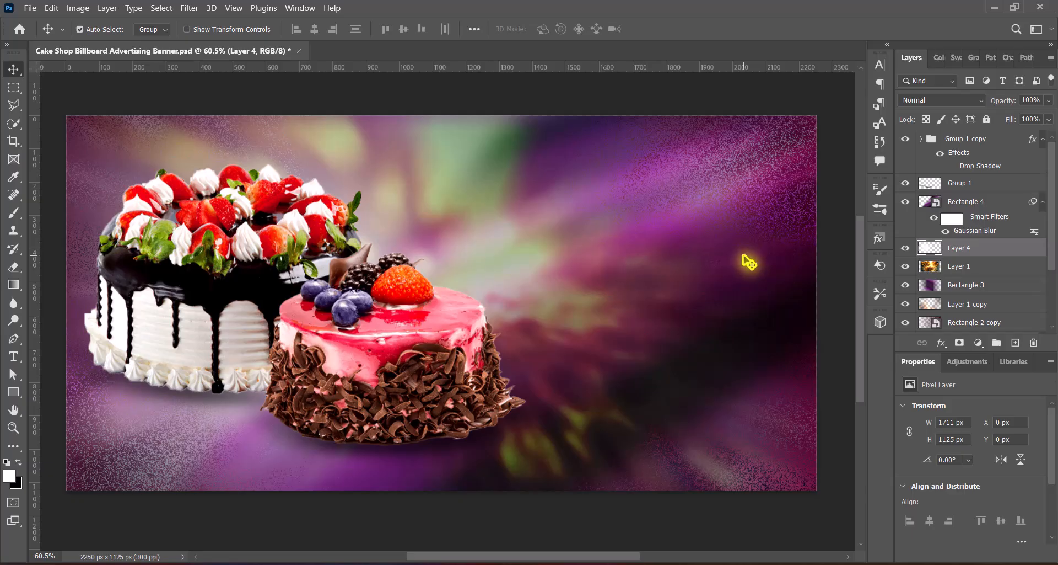
left_click_drag(1049, 120, 1038, 122)
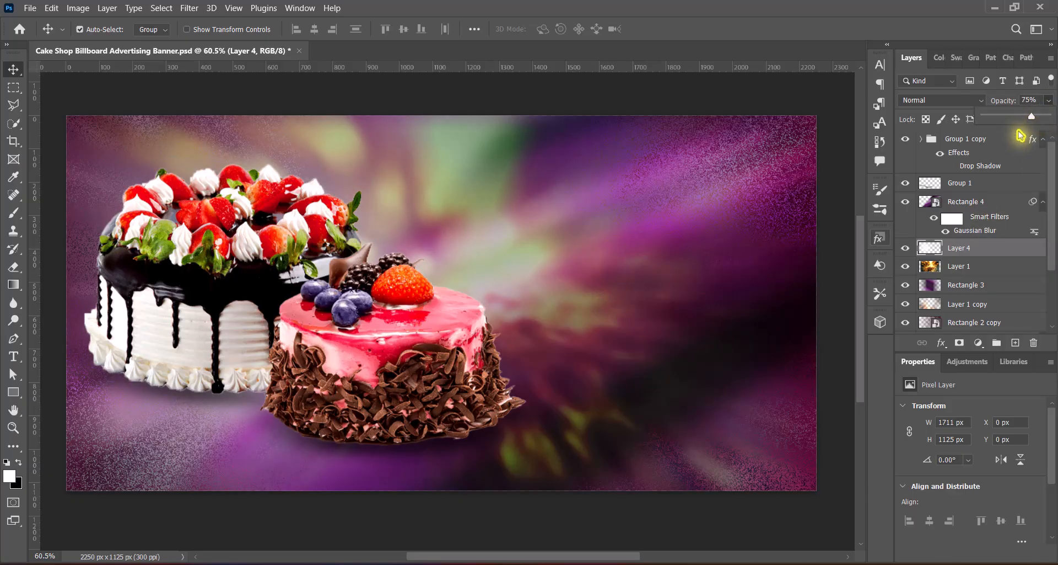
left_click(813, 98)
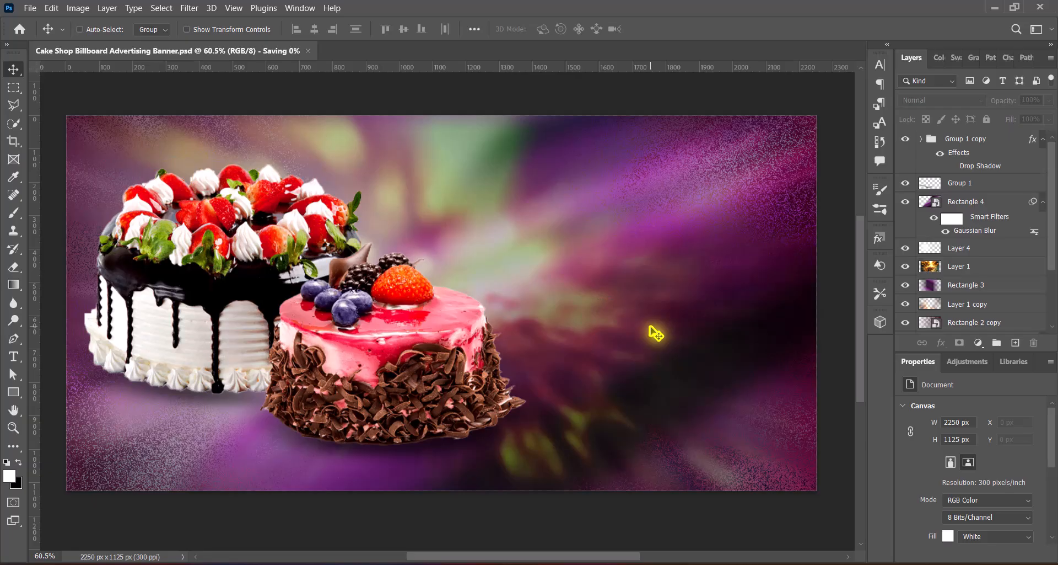
Set the Group 1 shadow layer to 87% opacity, nudge it up to Y 148 px, and save the document.
left_click(1000, 184)
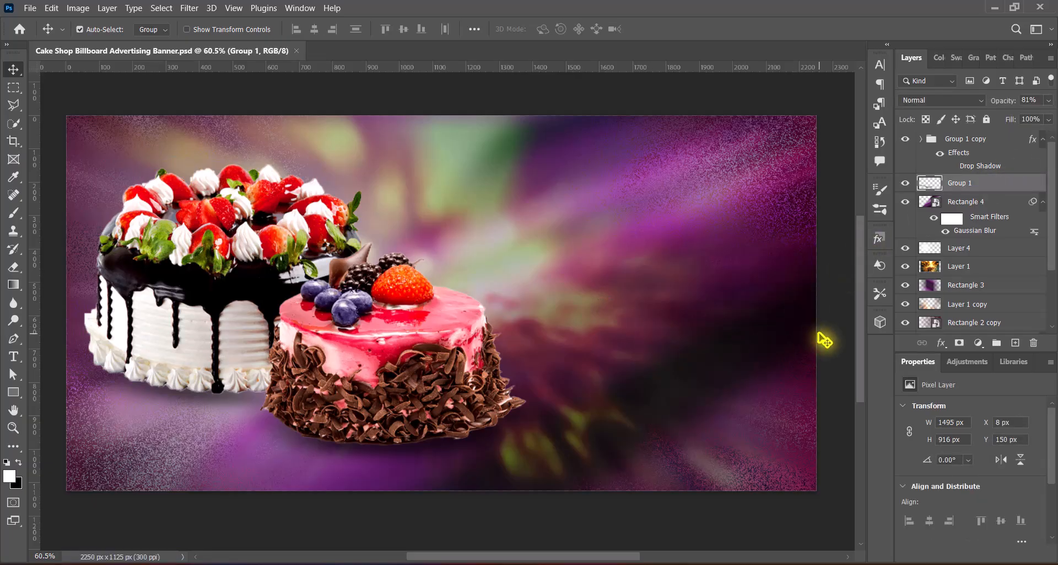
left_click(1027, 100)
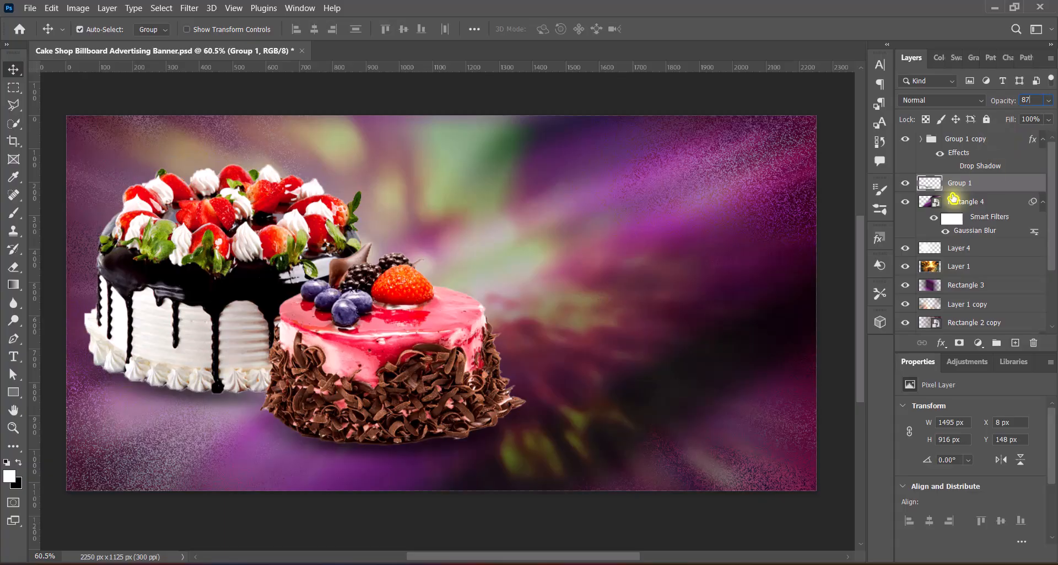
left_click(843, 219)
key("ctrl+s")
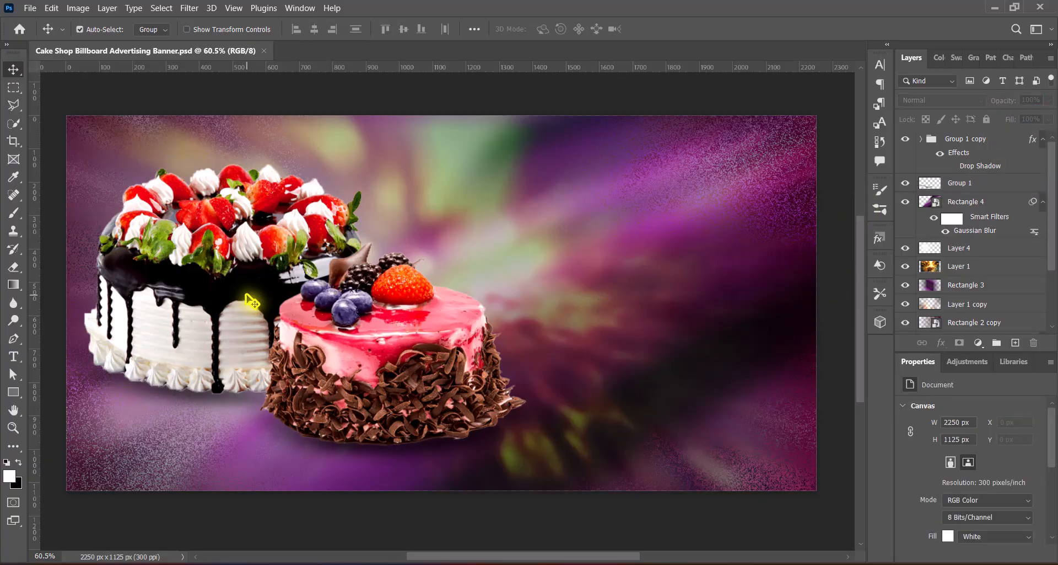
Shift Group 1 copy and the Group 1 shadow layer together slightly to the left and save the document.
left_click(252, 301)
left_click(985, 184, "ctrl")
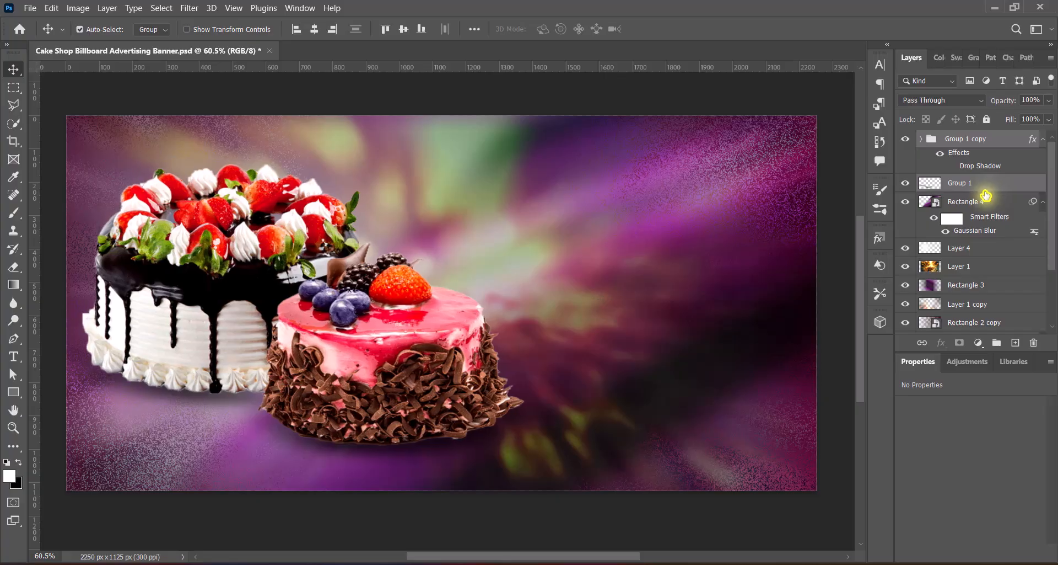
left_click(844, 325)
key("ctrl+s")
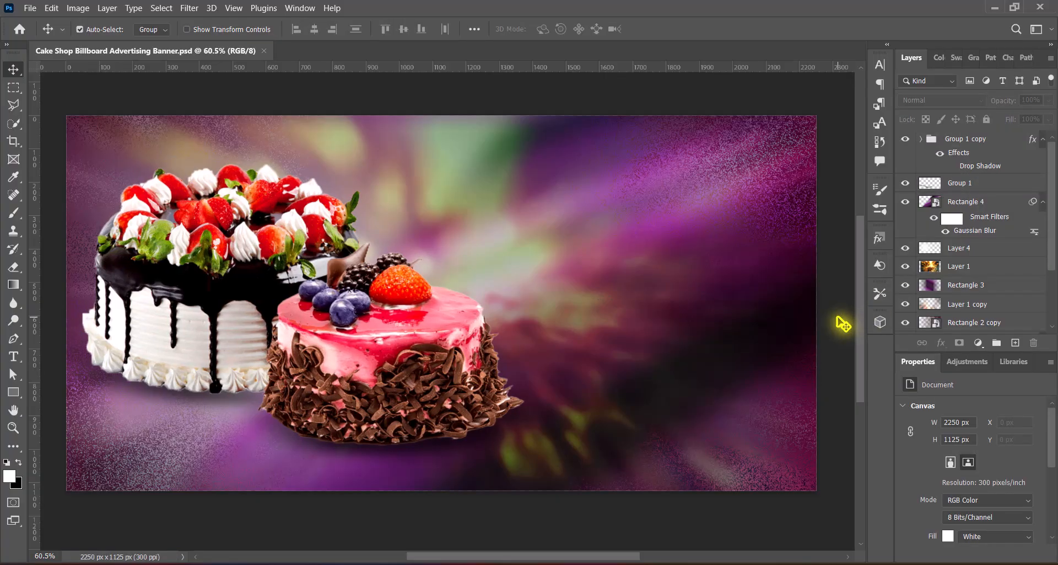
Add a new layer above Group 1 copy and set the Type tool's text color to white (ffffff).
left_click(992, 142)
left_click(1016, 342)
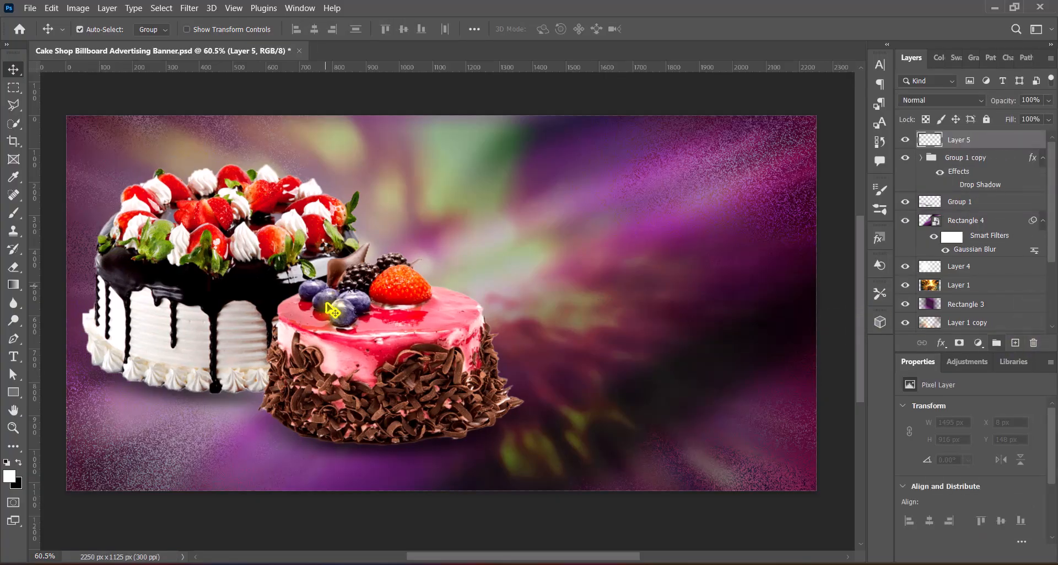
left_click(15, 354)
left_click(72, 352)
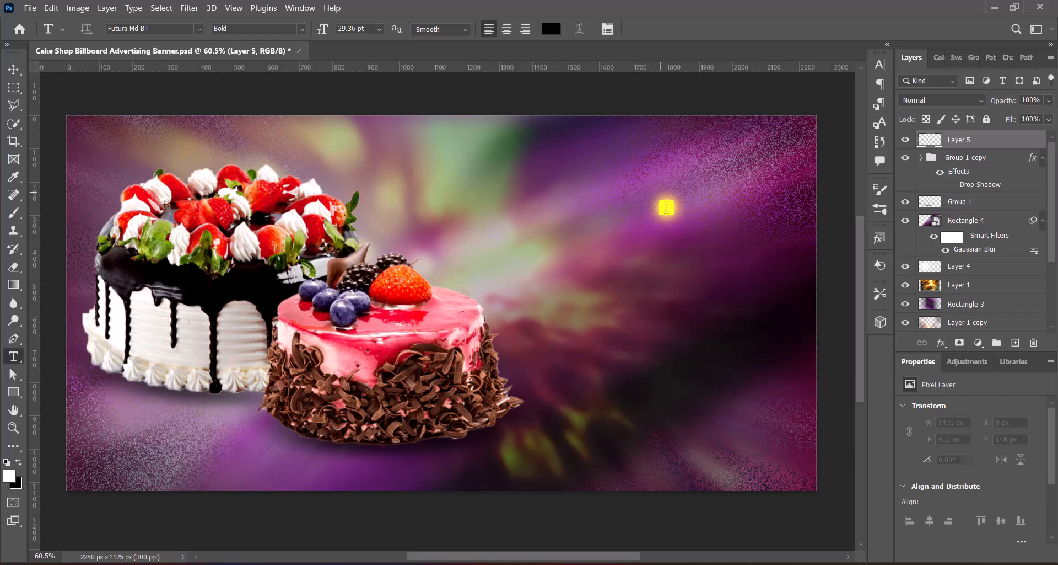
left_click(551, 29)
left_click(694, 220)
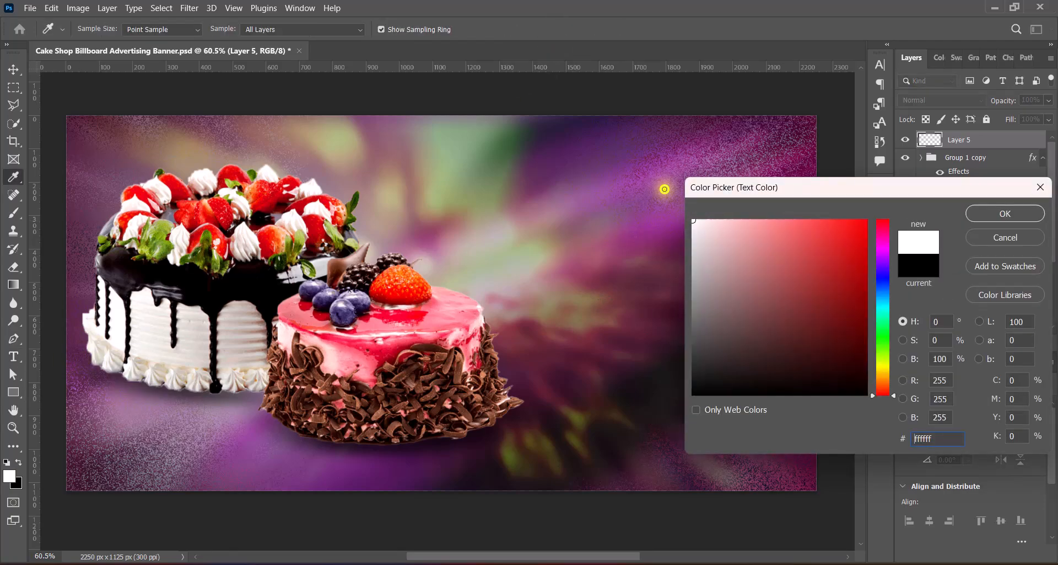
key("Return")
Add the headline "Cake So Lit, You'll Forget Your Ex" and move it left and slightly up.
left_click(547, 216)
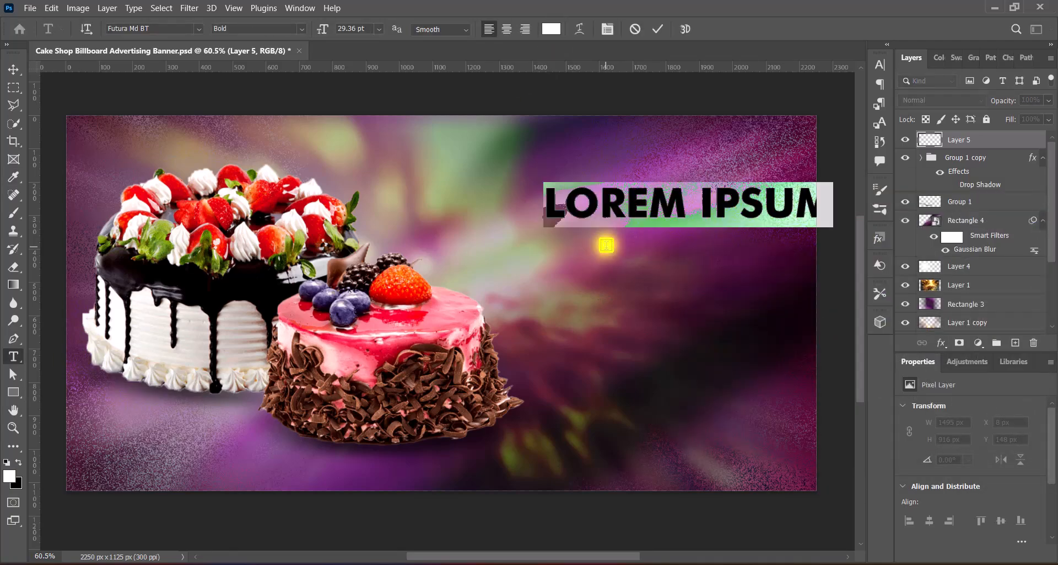
type("Cake So Lit, You'll Forget Your Ex")
left_click(657, 29)
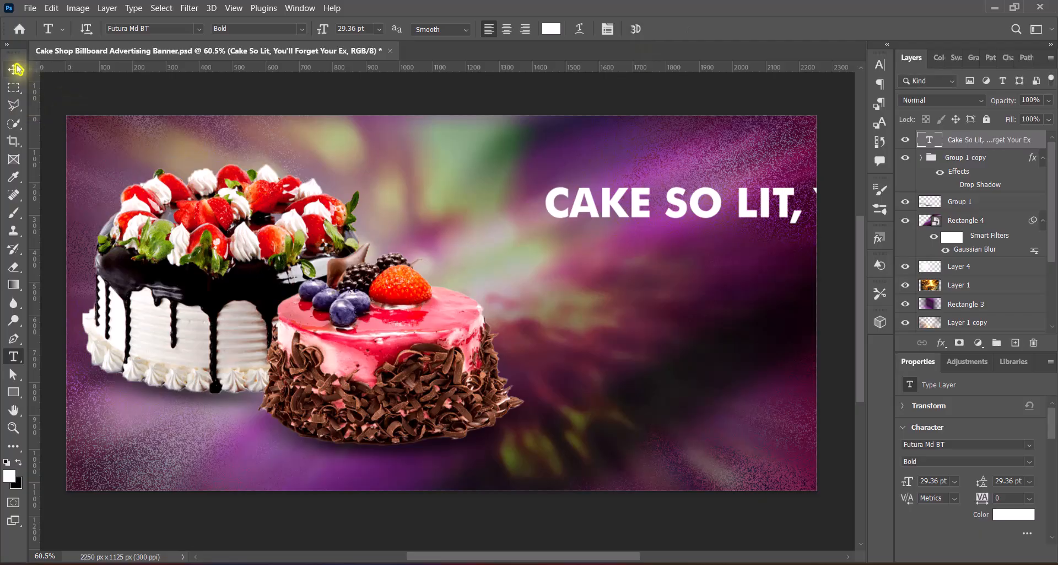
left_click(13, 68)
left_click_drag(750, 218, 518, 200)
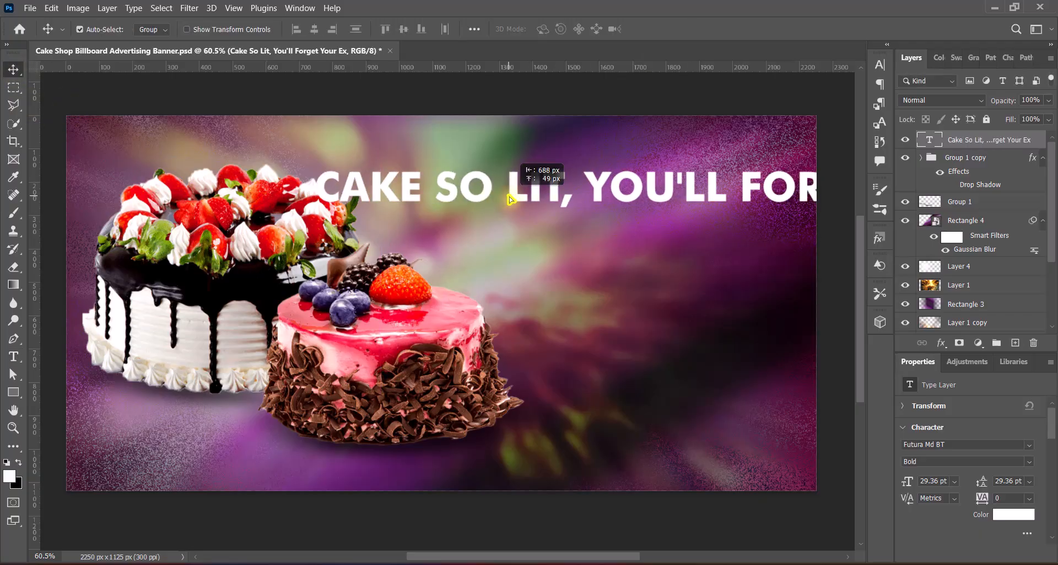
Break the headline into the lines "Cake So Lit,", "You'll Forget" and "Your Ex", and place it on the banner's right side.
double_click(590, 176)
key("BackSpace")
key("Return")
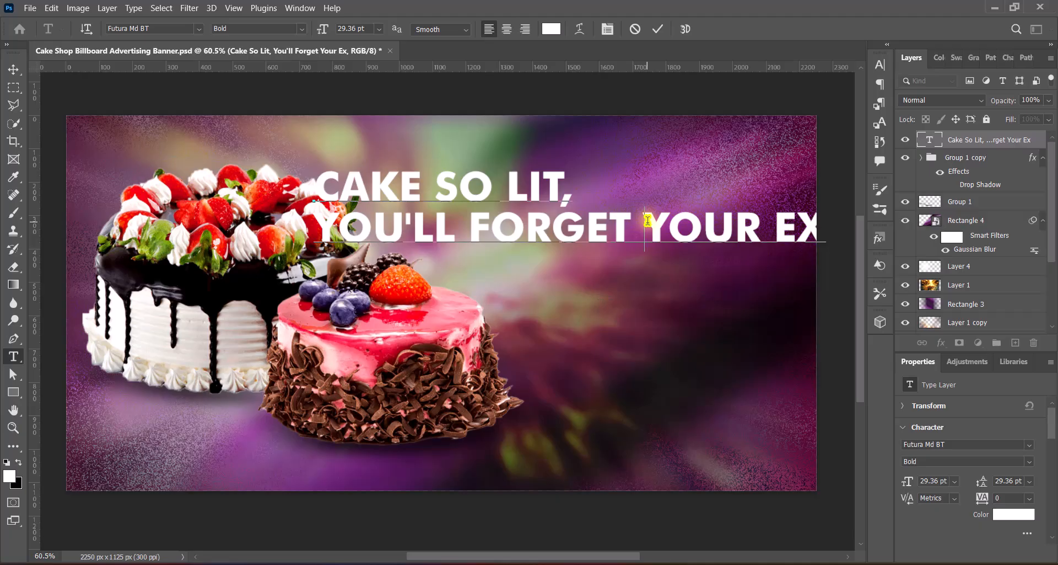
key("BackSpace")
key("Return")
left_click(657, 32)
left_click_drag(517, 199, 683, 199)
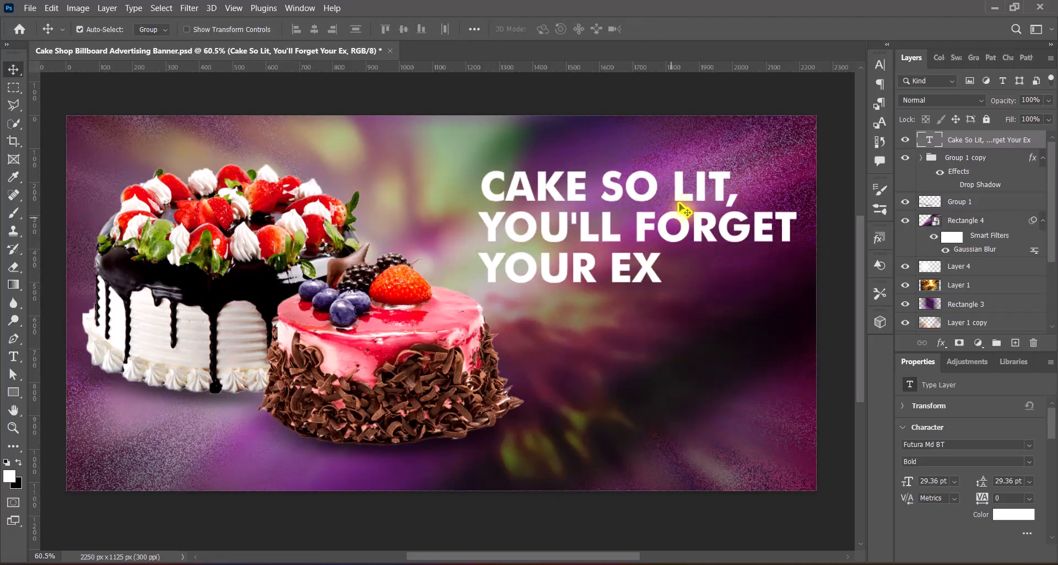
Set the font size of the headline's first line, "Cake So Lit,", to 36 pt.
double_click(684, 210)
left_click_drag(480, 185, 742, 173)
left_click(379, 29)
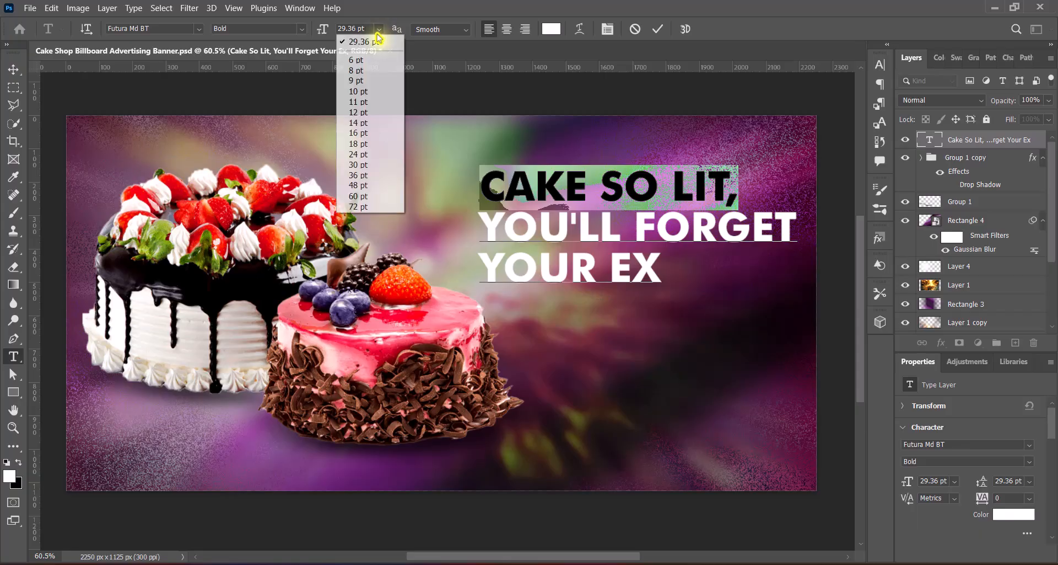
left_click(358, 174)
left_click(658, 29)
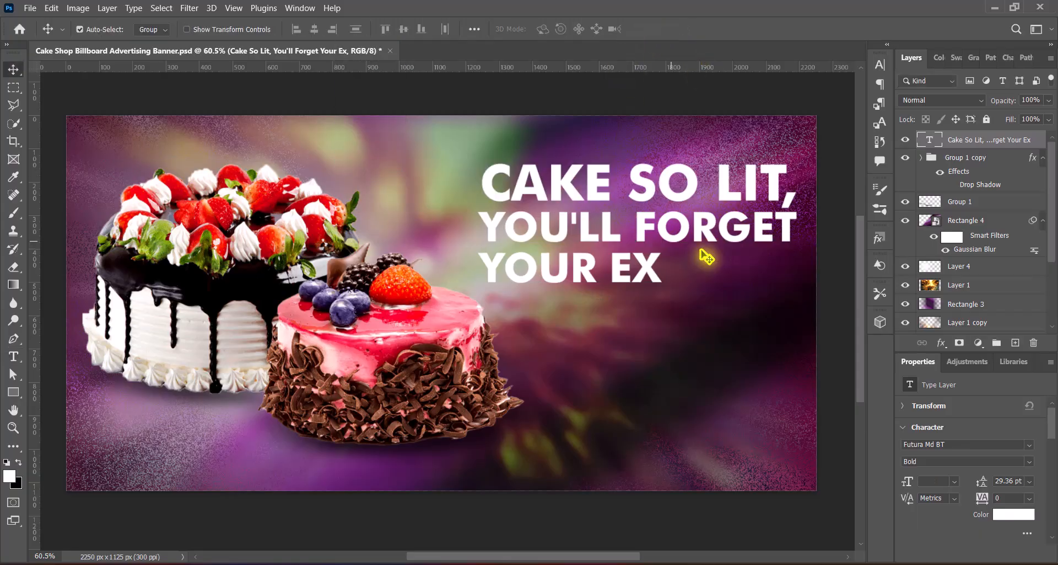
Indent the headline's third line, "Your Ex", with leading spaces toward the right end of the line above.
double_click(484, 265)
left_click(484, 265)
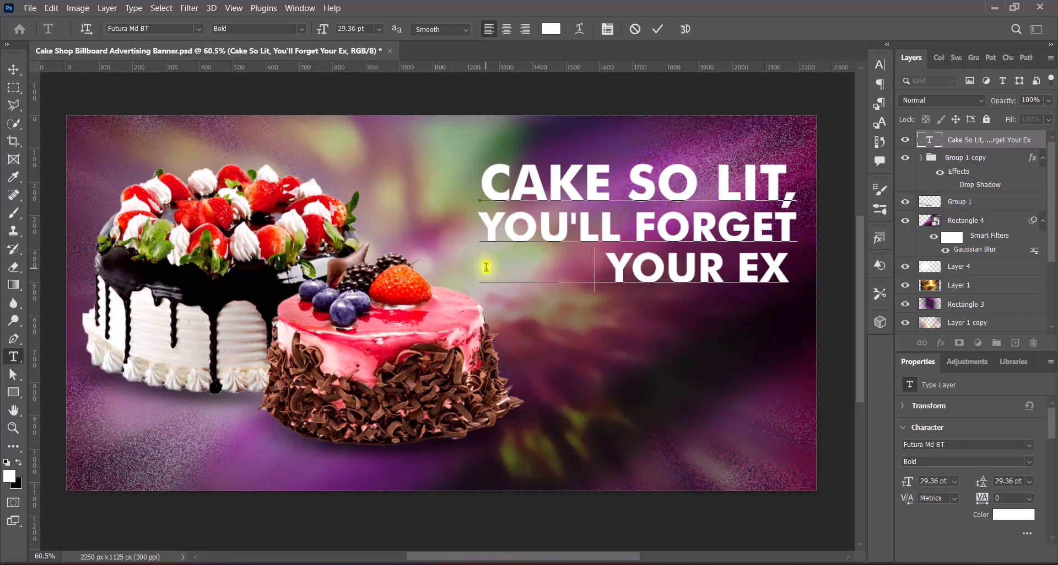
key("BackSpace")
Enlarge "Cake So Lit," until it is wider than "You'll Forget", and shift the whole headline left and slightly down.
left_click_drag(481, 182, 797, 179)
left_click(379, 29)
left_click(375, 189)
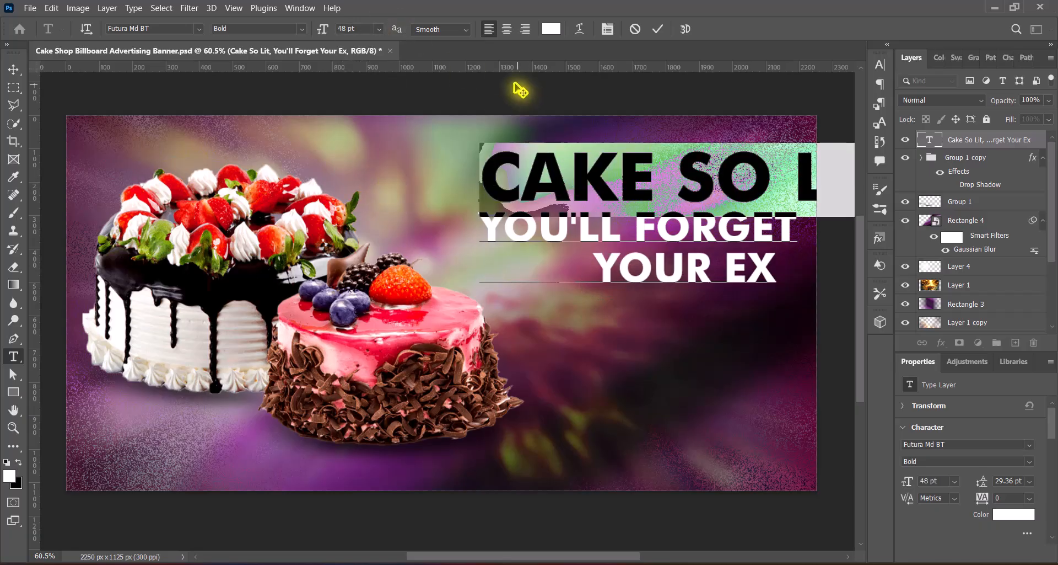
key("Return")
left_click(657, 28)
key("v")
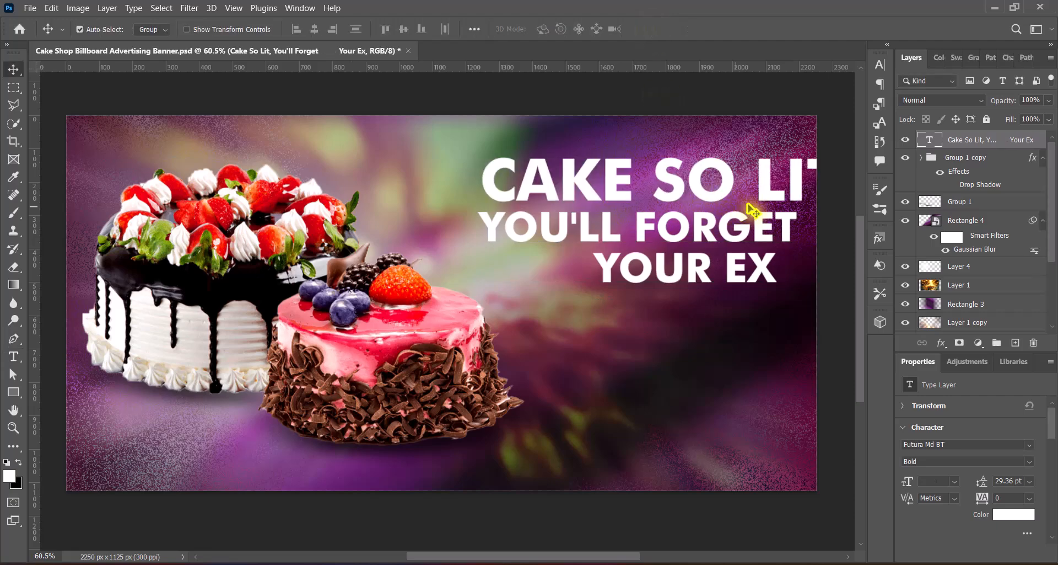
left_click_drag(765, 201, 719, 207)
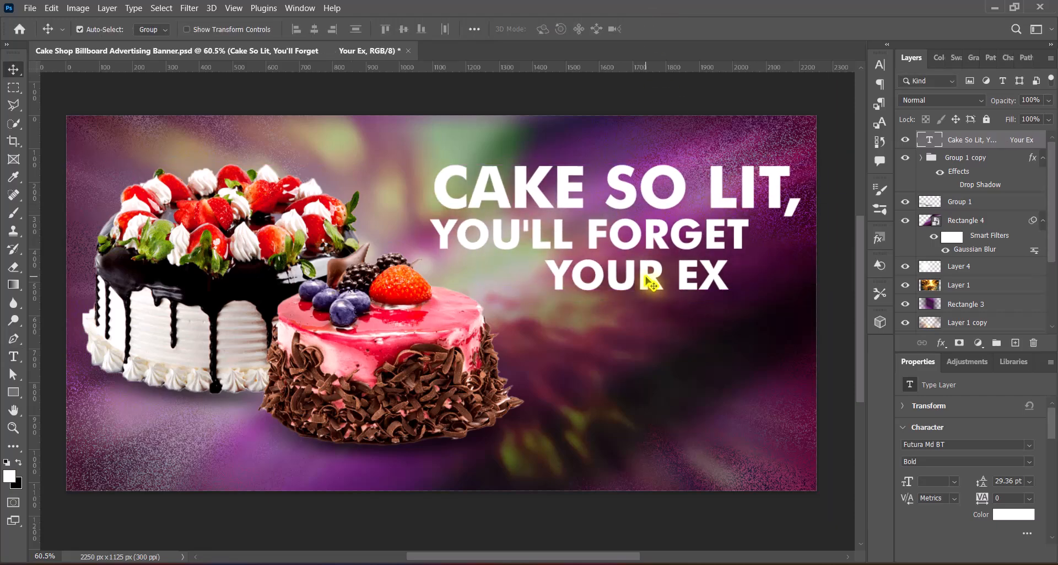
Shift the headline's third line, "Your Ex", further right by adding leading spaces.
key("t")
left_click(551, 270)
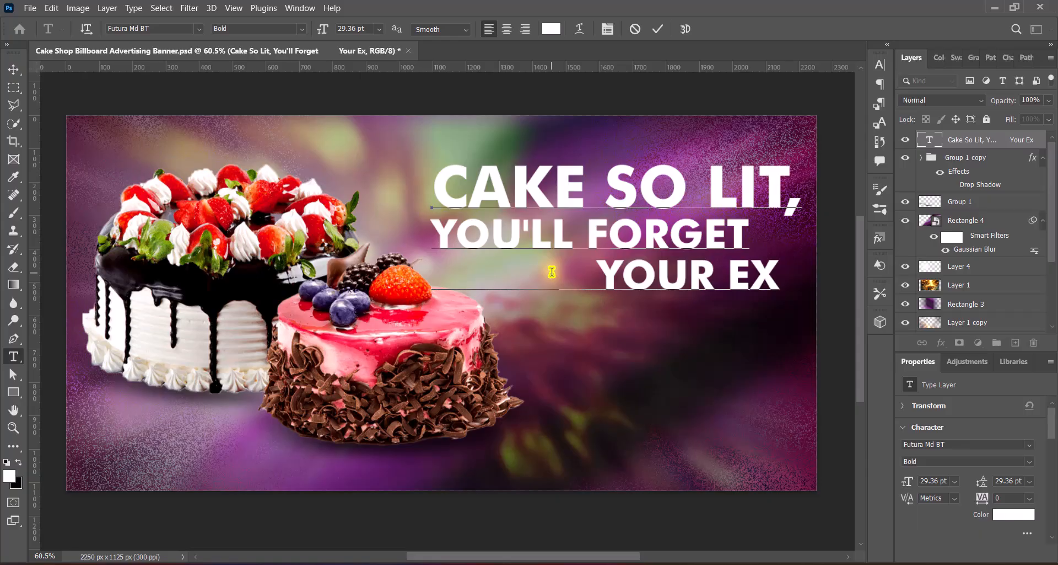
key("BackSpace")
Set the headline lines "You'll Forget" and "Your Ex" to the Bold Italic style.
left_click_drag(435, 231, 774, 283)
left_click(301, 29)
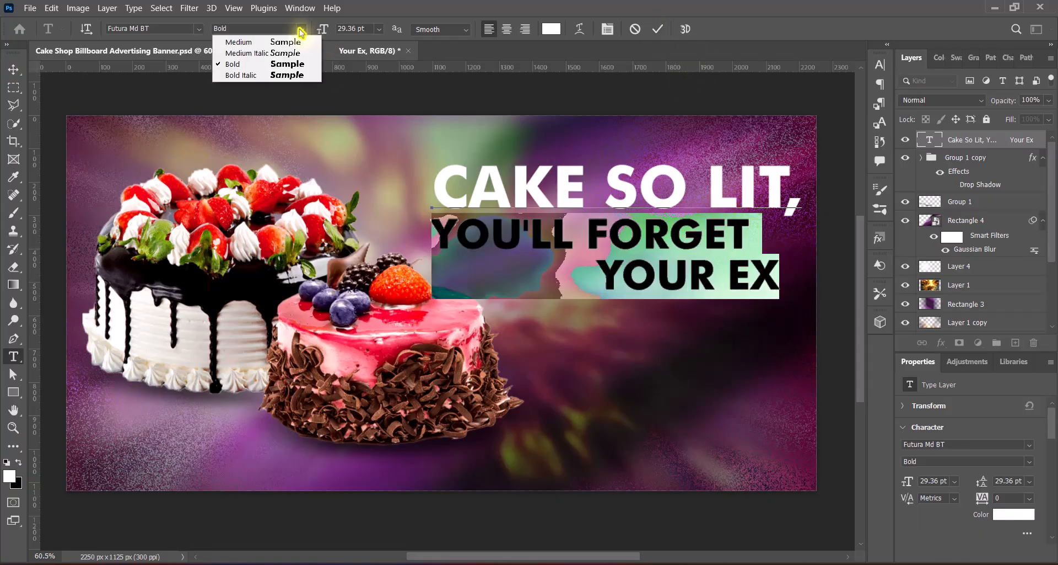
left_click(299, 76)
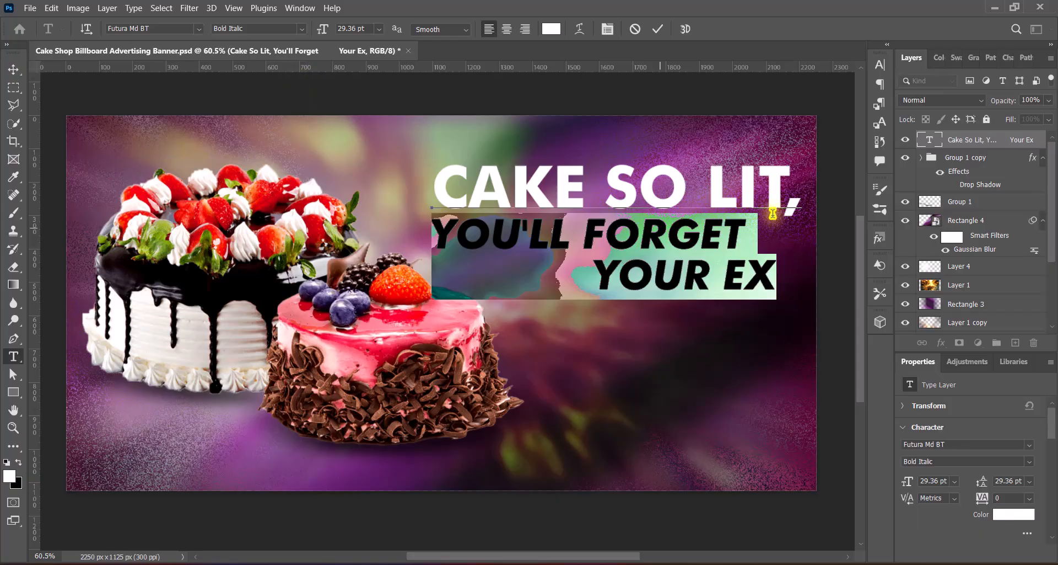
left_click(658, 29)
key("v")
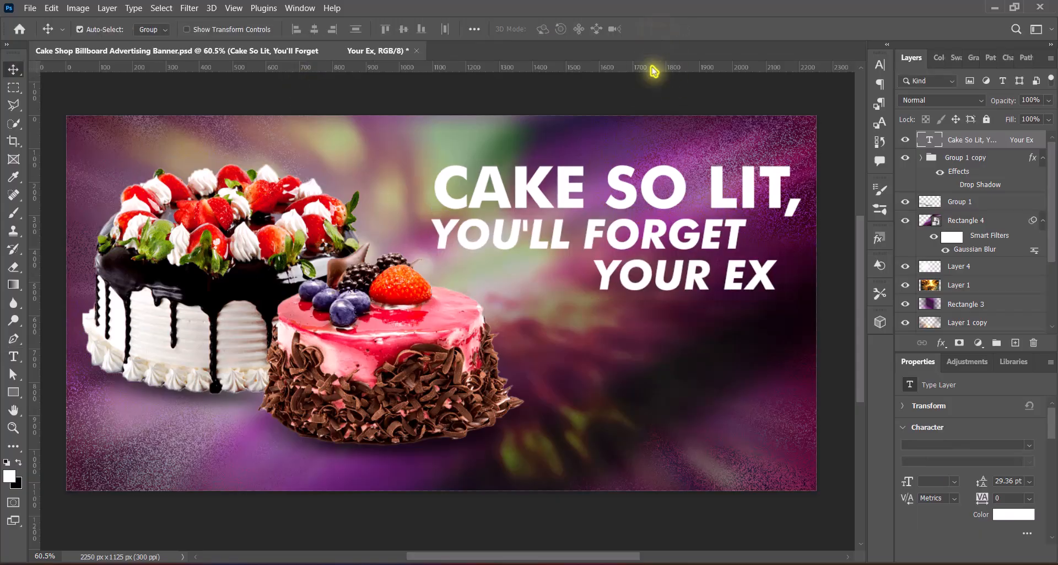
Enlarge only the headline's third line, "Your Ex", to a font size of 36 pt.
double_click(739, 274)
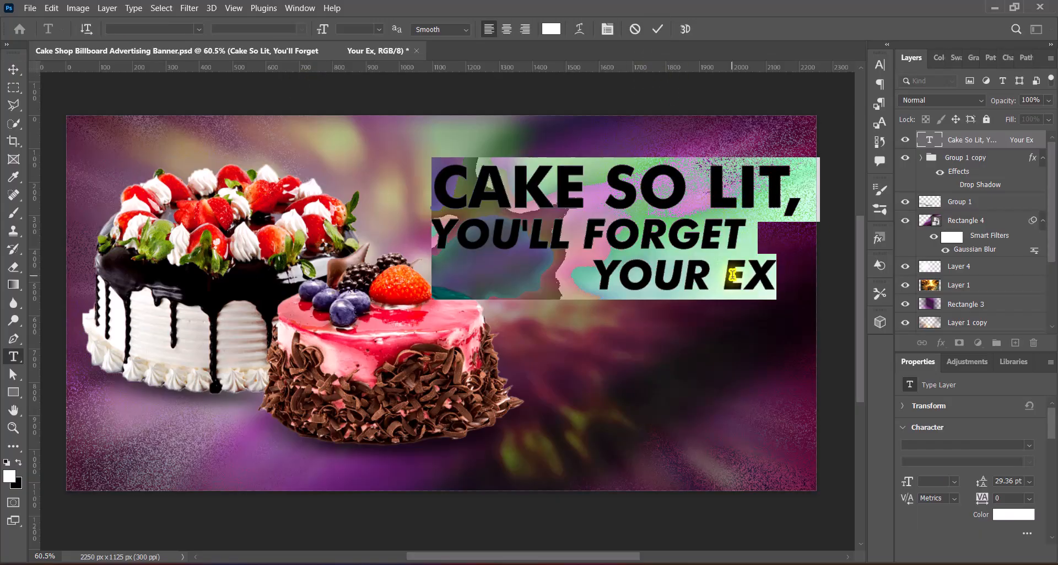
left_click_drag(595, 276, 775, 276)
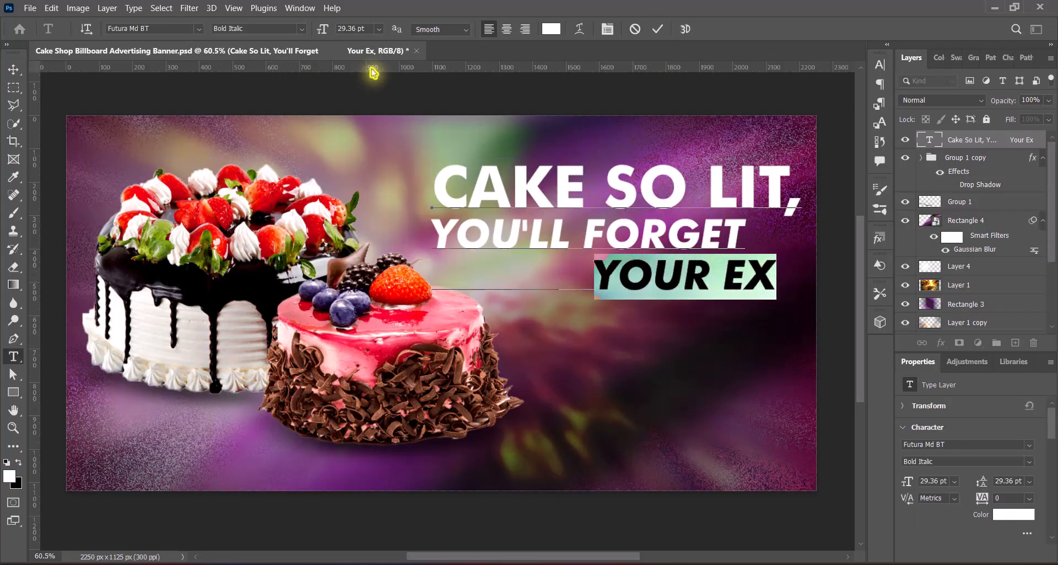
left_click(378, 29)
left_click(369, 177)
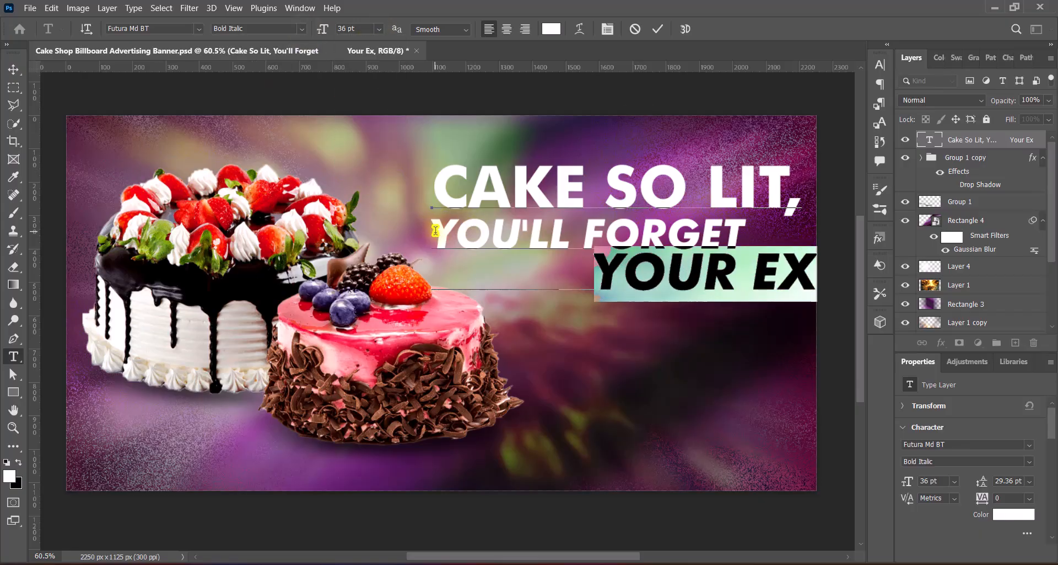
Set "You'll Forget" to the Medium style and move the whole headline slightly left and up.
left_click_drag(435, 230, 743, 231)
left_click(302, 29)
left_click(229, 39)
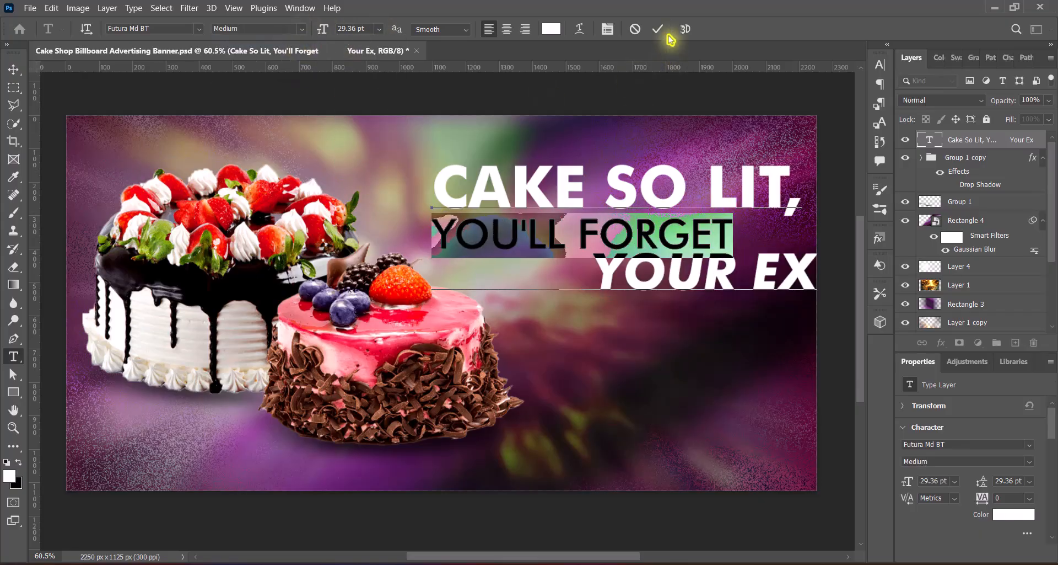
left_click(658, 29)
key("v")
left_click_drag(725, 283, 685, 260)
Set the leading of the headline's third line, "Your Ex", to 36 pt.
double_click(684, 248)
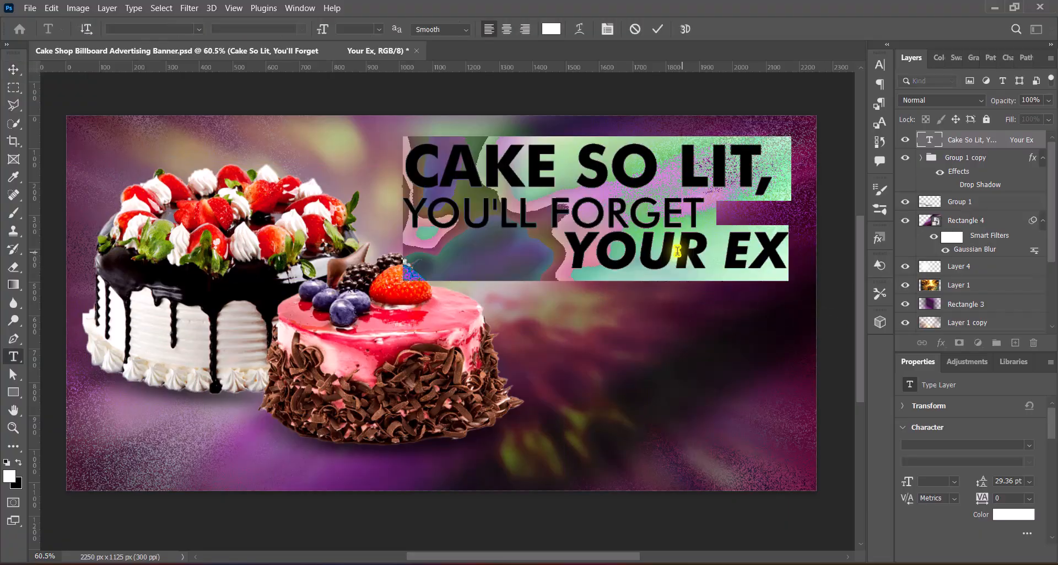
double_click(457, 212)
left_click_drag(515, 209, 705, 213)
left_click(880, 65)
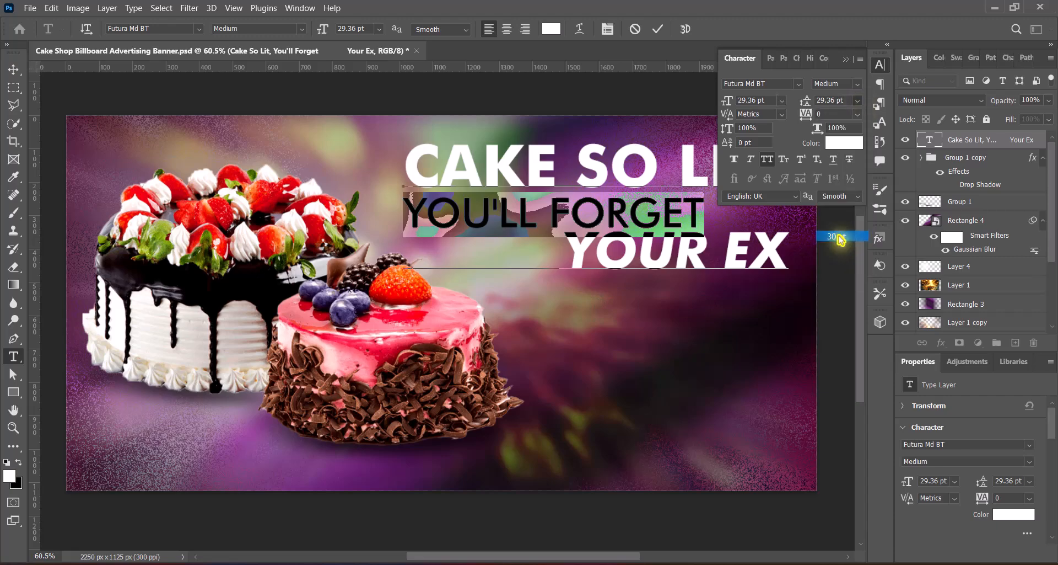
left_click_drag(566, 248, 789, 251)
left_click(857, 100)
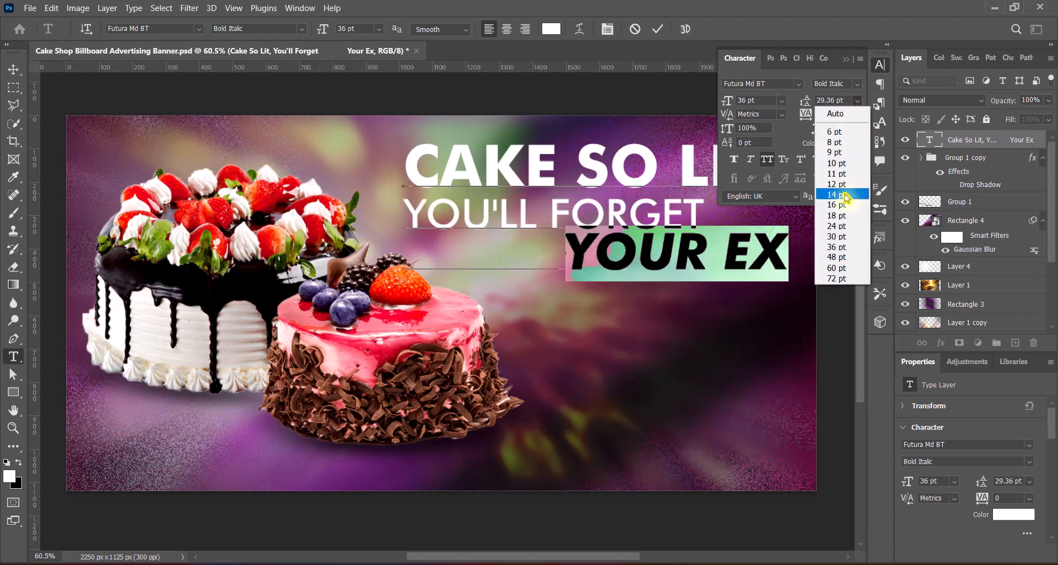
left_click(844, 248)
left_click(847, 59)
left_click(658, 28)
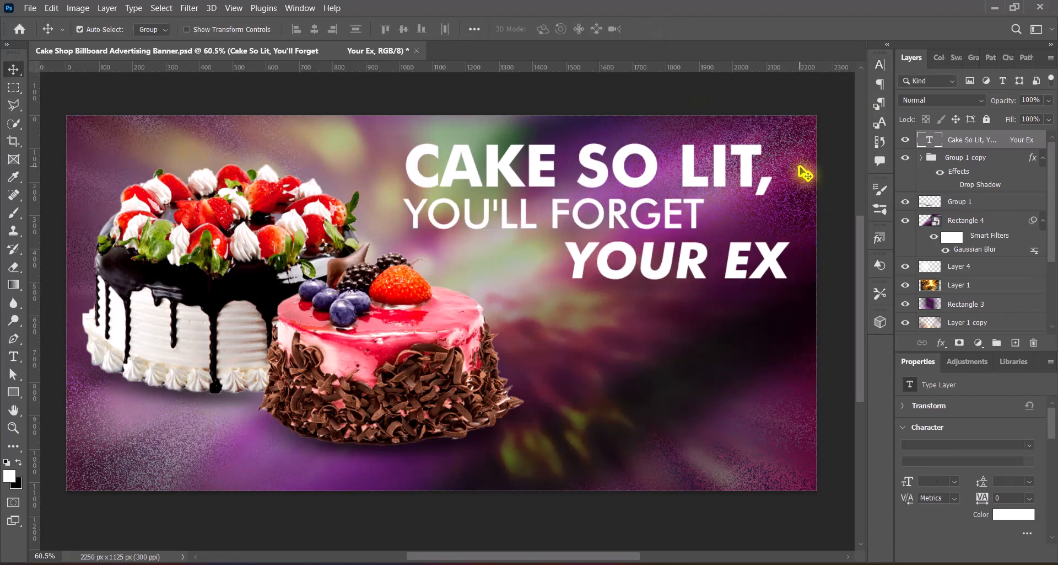
Add a black drop shadow to the headline with 100% opacity, 0 px distance and 180 px size.
right_click(930, 140)
left_click(933, 144)
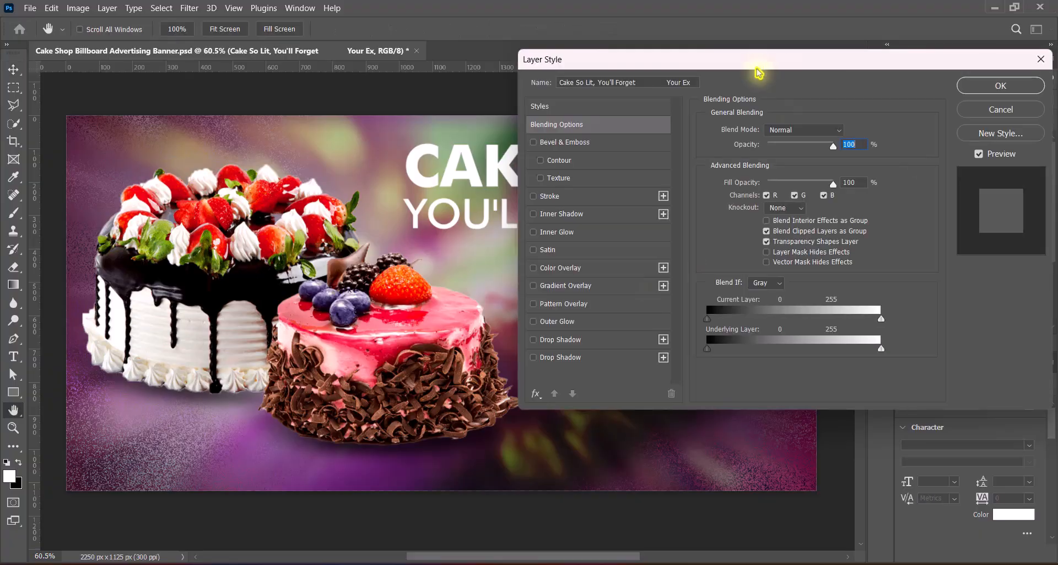
left_click(644, 341)
left_click(955, 116)
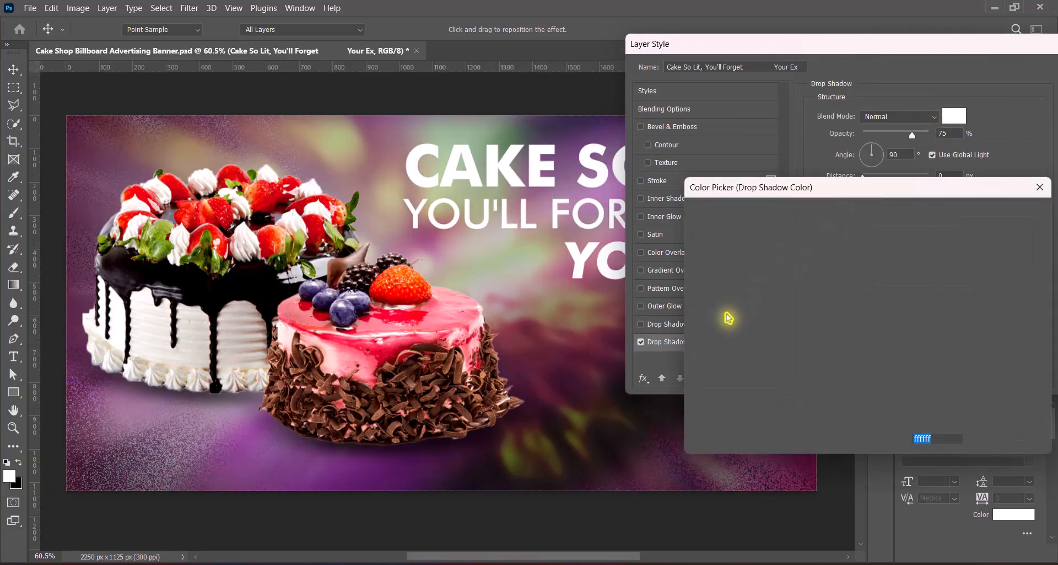
left_click(1003, 213)
left_click_drag(775, 44, 863, 48)
left_click_drag(1000, 138, 1052, 142)
left_click_drag(894, 61, 860, 60)
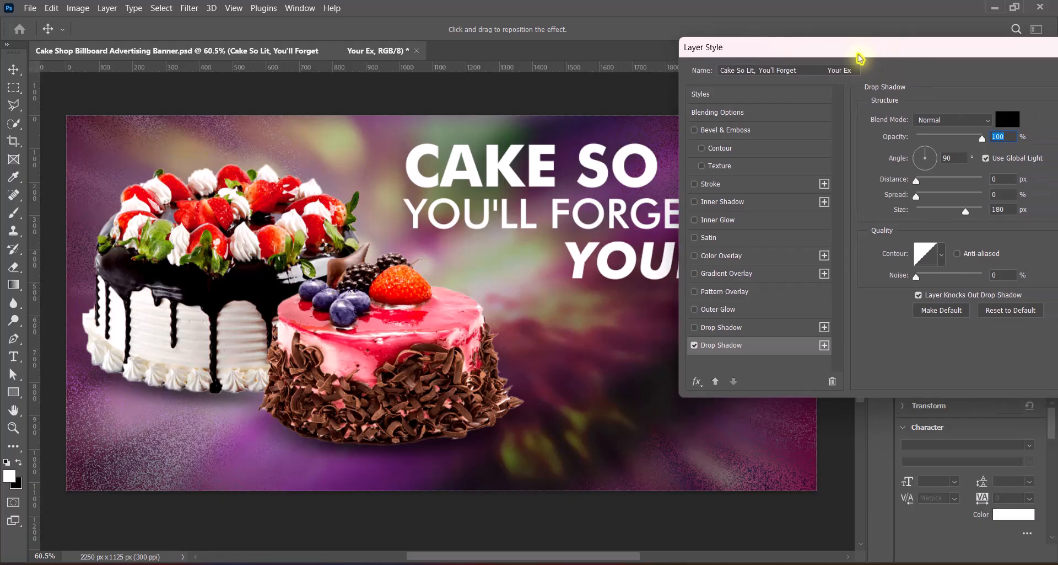
Add a second black drop shadow to the headline with 3 px distance, 0% spread and 9 px size.
left_click(726, 327)
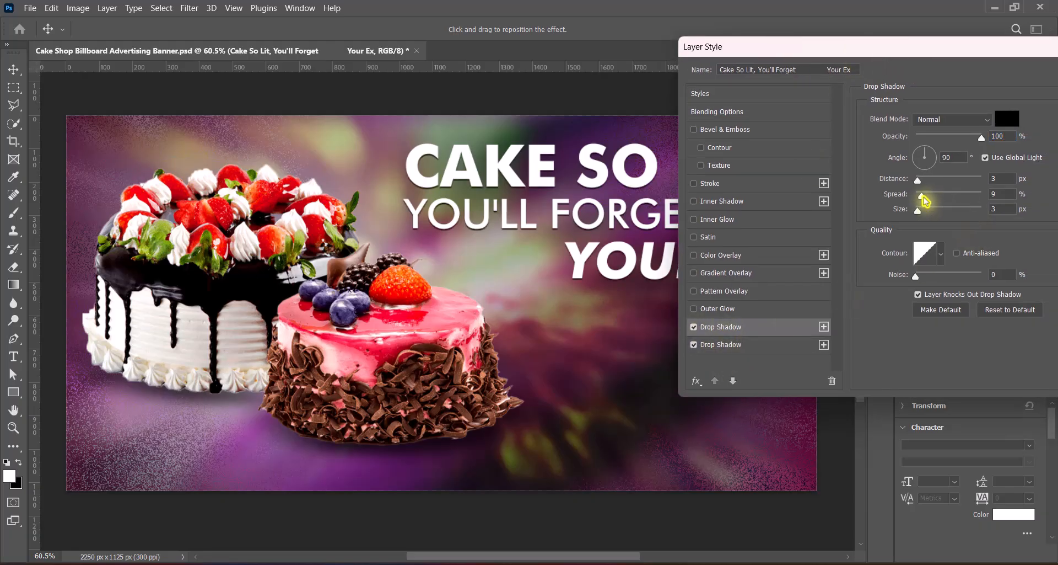
left_click_drag(922, 197, 914, 197)
type("9")
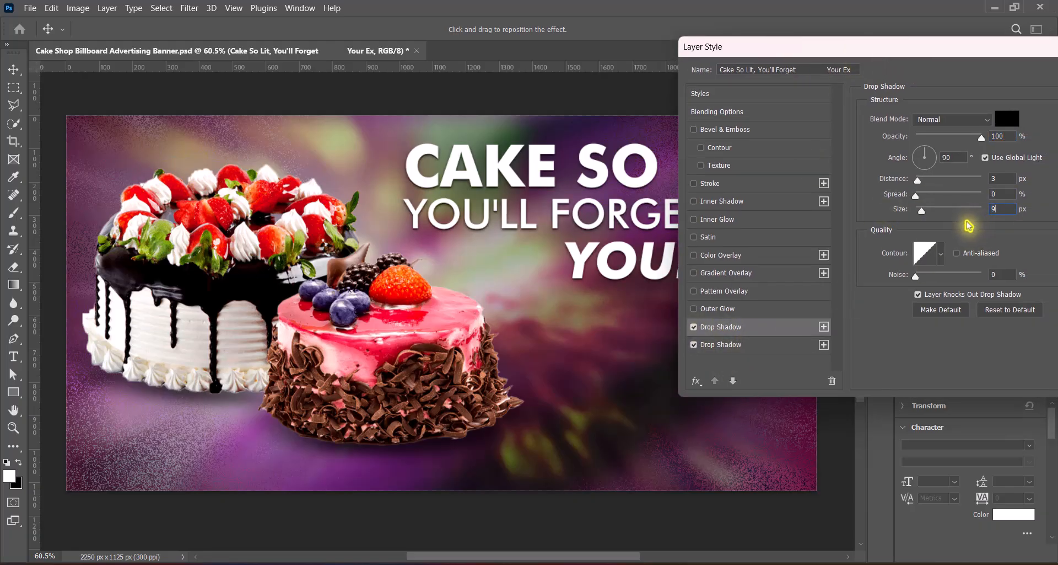
left_click_drag(927, 53, 709, 88)
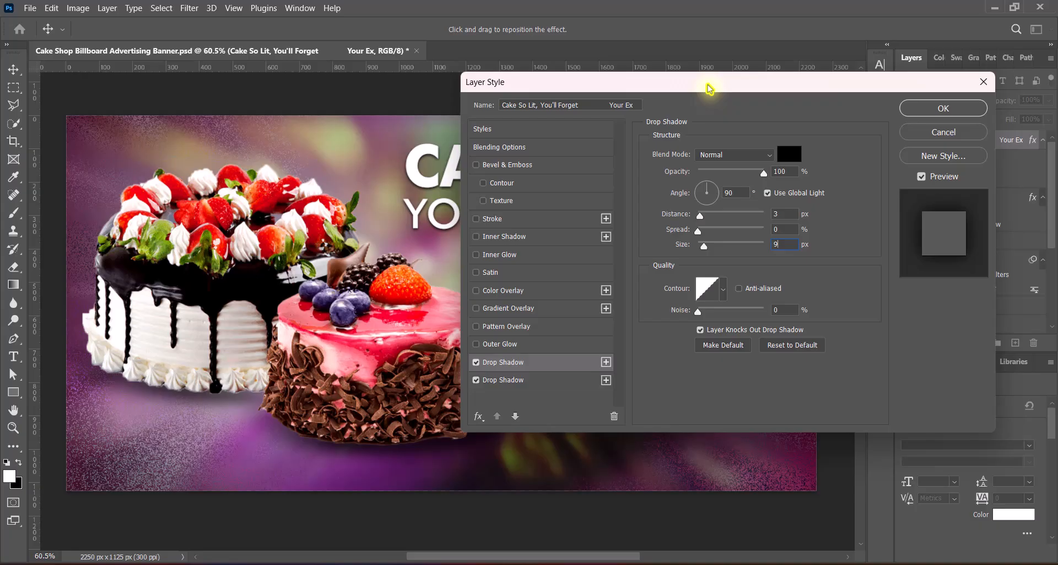
left_click(921, 110)
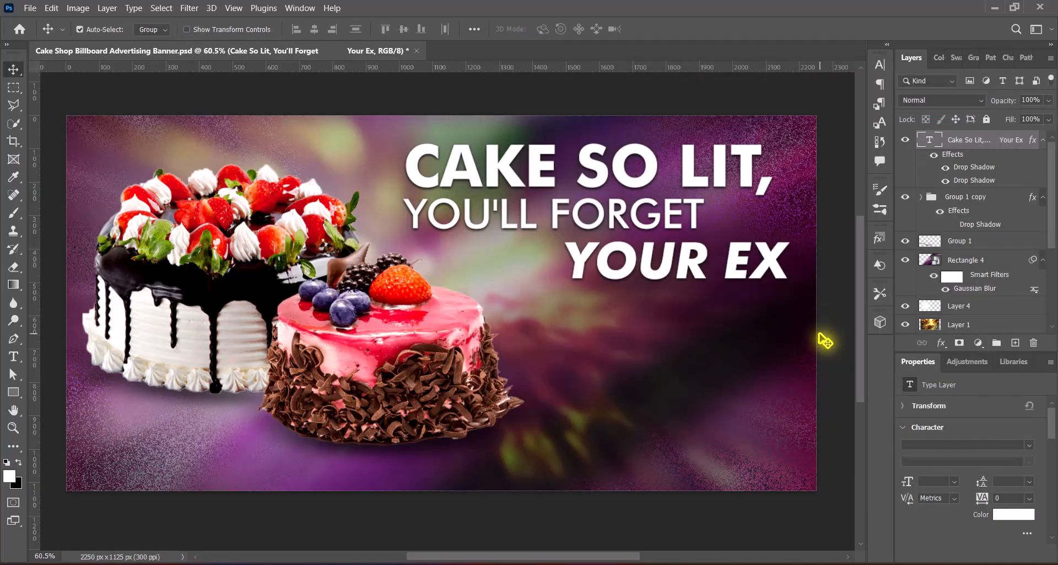
Draw a white rule about 898 px wide and 8 px high below "Your Ex", reaching the banner's right edge, and nudge it up.
left_click(1015, 342)
right_click(14, 391)
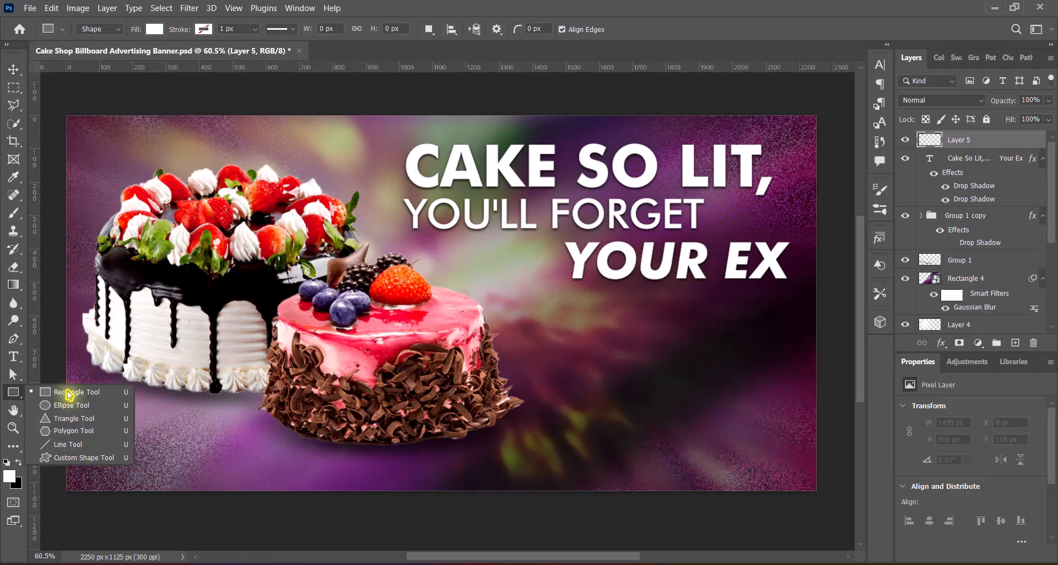
left_click(69, 393)
left_click_drag(551, 312, 851, 315)
left_click(13, 69)
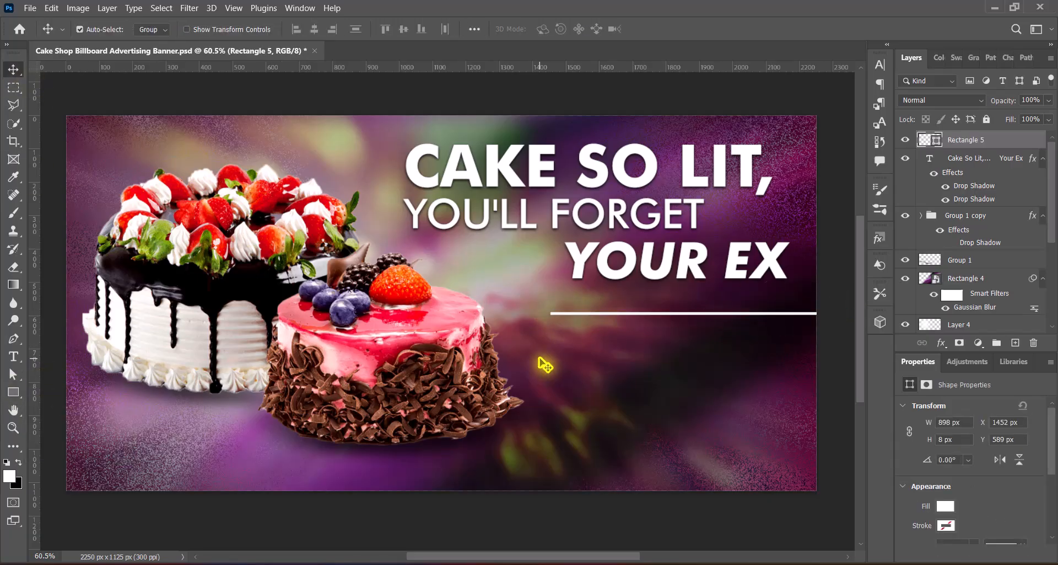
key("shift+Up")
key("shift+Up")
key("shift+Up")
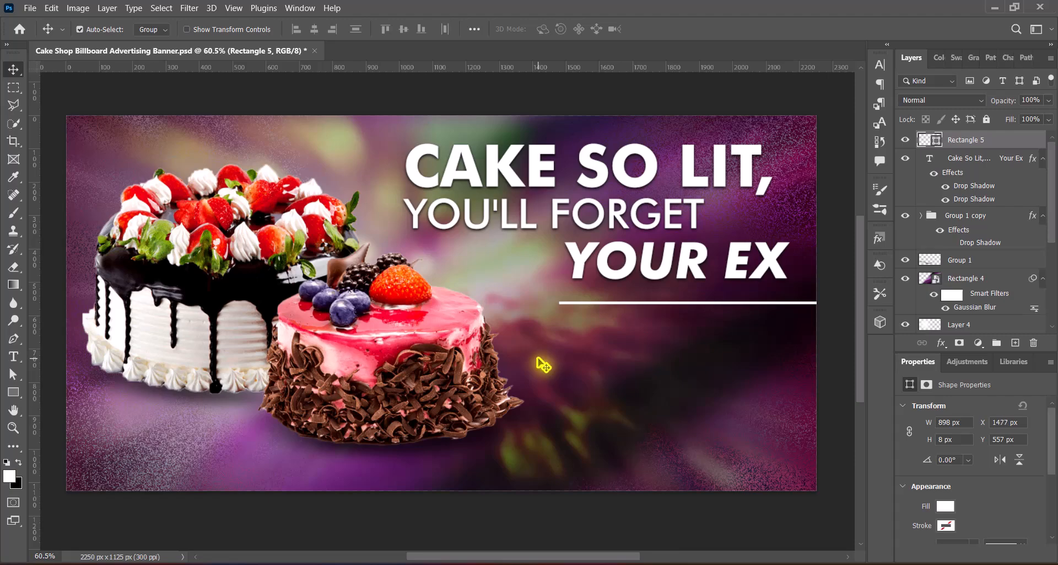
Give the white rule a black drop shadow with 2 px distance and 9 px size, and save the document.
right_click(925, 139)
left_click(924, 145)
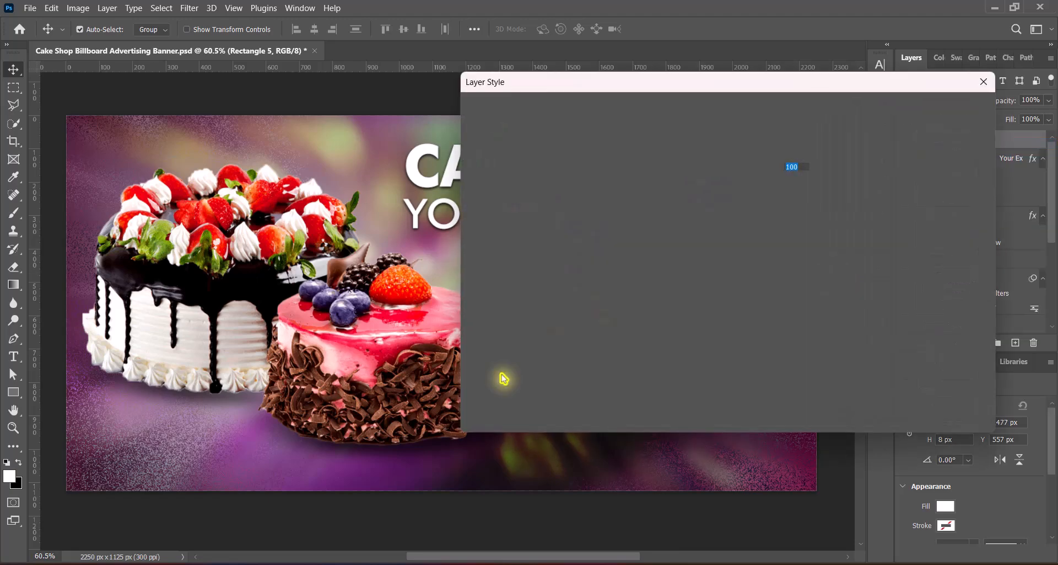
left_click(502, 362)
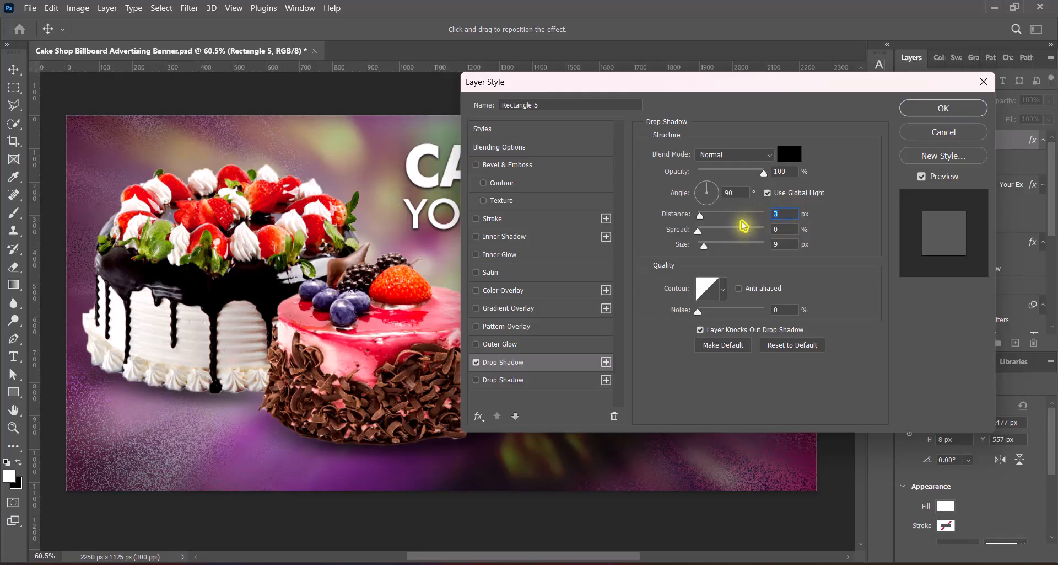
type("2")
key("Return")
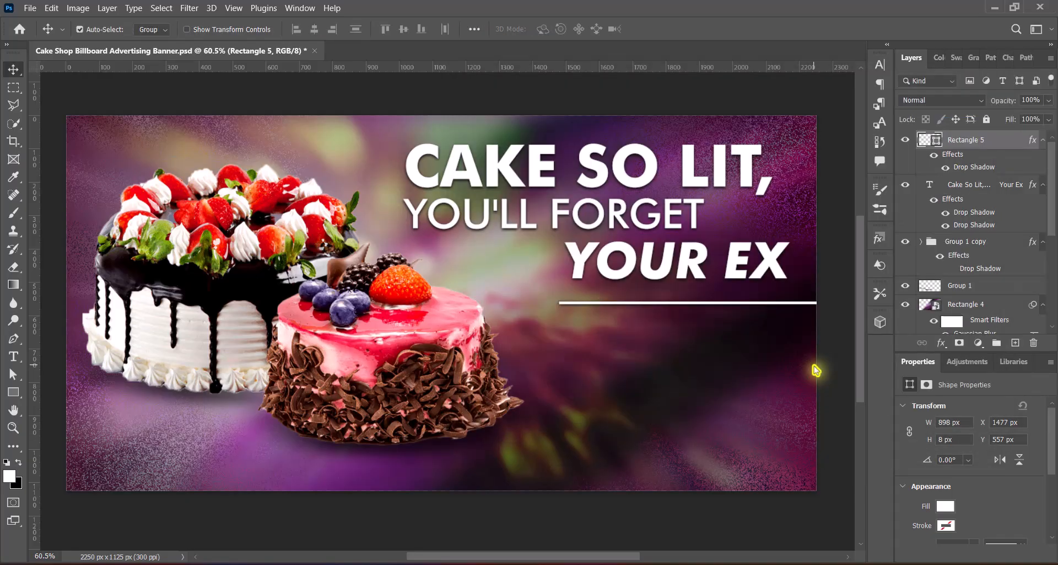
key("ctrl+s")
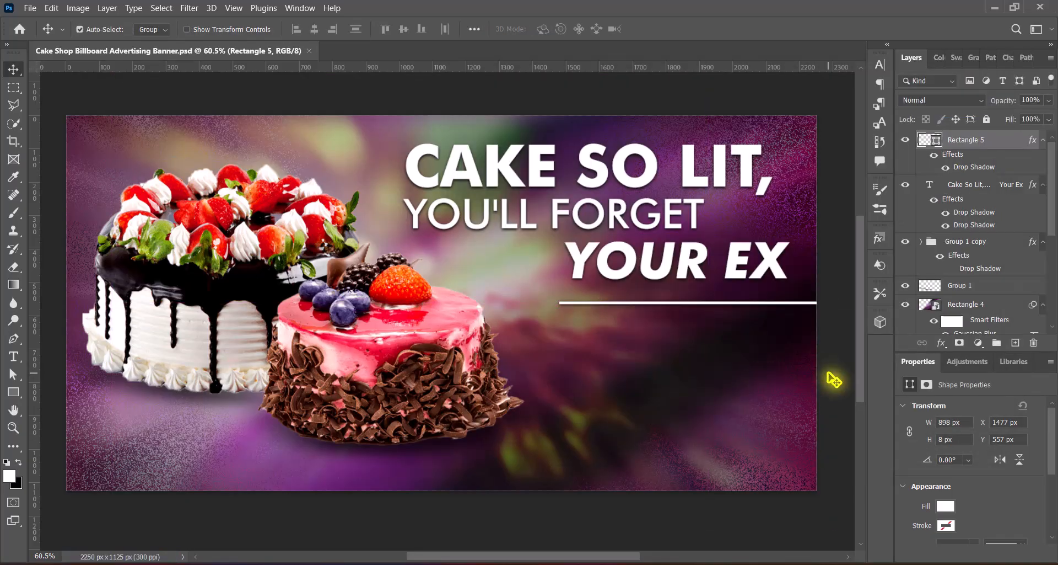
Add the text "Gen Z Approved. Grandma Certified" in Myriad Pro Bold Italic, 24 pt, and position it beneath the white rule.
left_click(1015, 342)
left_click(13, 356)
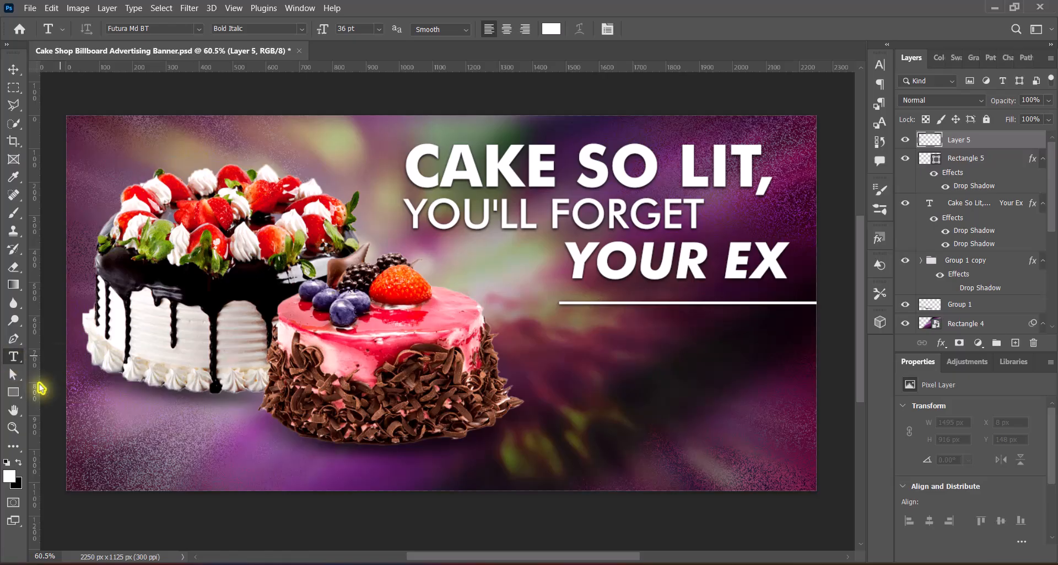
left_click(197, 29)
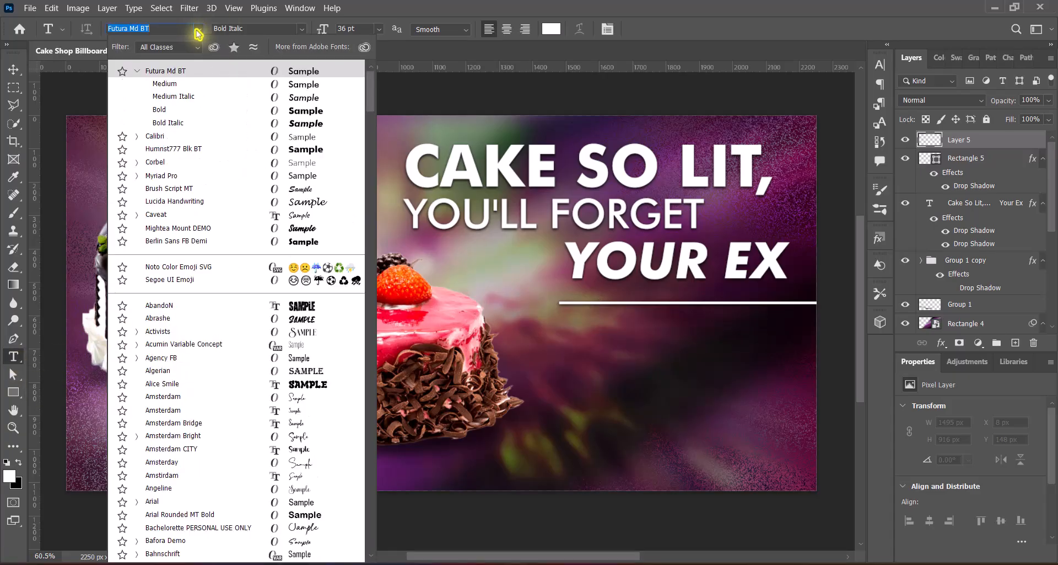
left_click(221, 176)
left_click(378, 29)
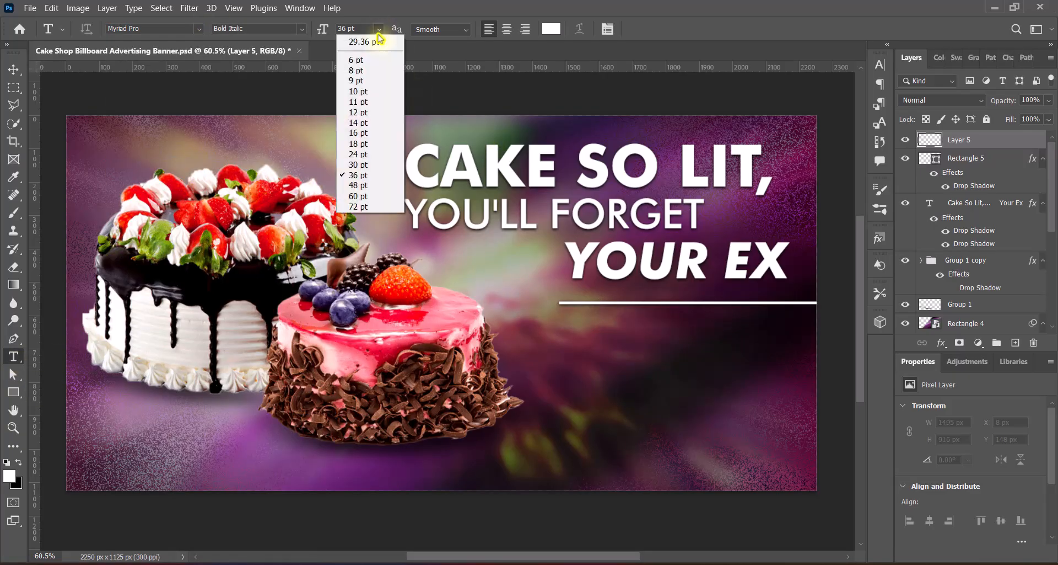
left_click(359, 148)
left_click(560, 361)
type("Gen Z Approved. Grandma Certified")
left_click(657, 28)
left_click(14, 69)
left_click_drag(775, 354, 678, 333)
Remove the period after "Gen Z Approved" and break the tagline into the lines "Gen Z Approved", "Grandma" and "Certified".
double_click(741, 330)
key("BackSpace")
key("Return")
left_click(632, 384)
key("Return")
Set "Grandma" and "Certified" to Bold, 36 pt, and indent "Certified" with leading spaces.
left_click_drag(464, 382, 619, 435)
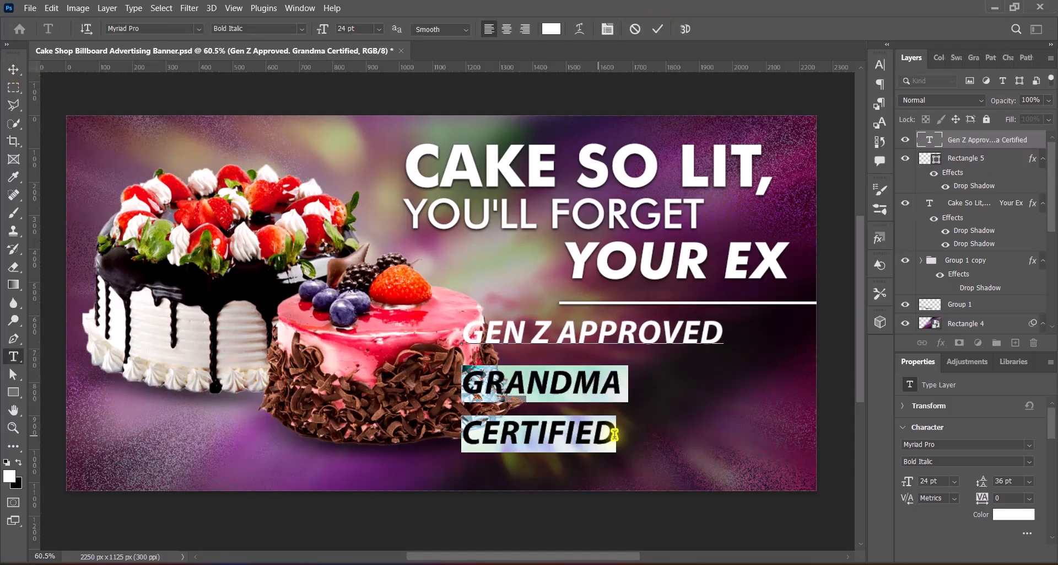
left_click(303, 30)
left_click(284, 70)
left_click(379, 29)
left_click(358, 172)
left_click(465, 427)
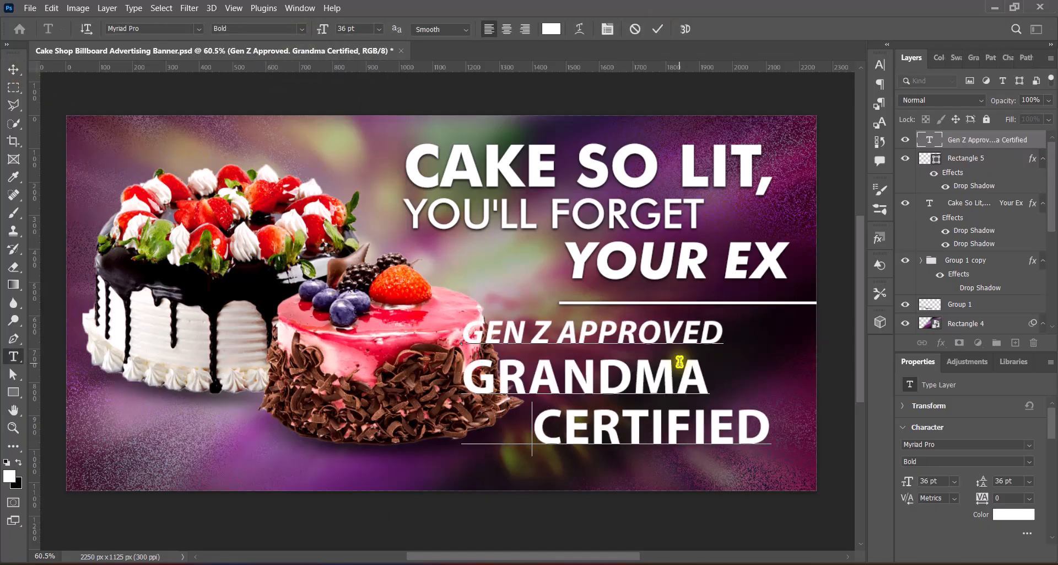
Scale the three-line tagline down and place it beneath the white rule, clear of the cakes.
left_click(658, 28)
key("ctrl+t")
left_click_drag(462, 385, 527, 382)
key("Return")
left_click_drag(637, 381, 639, 366)
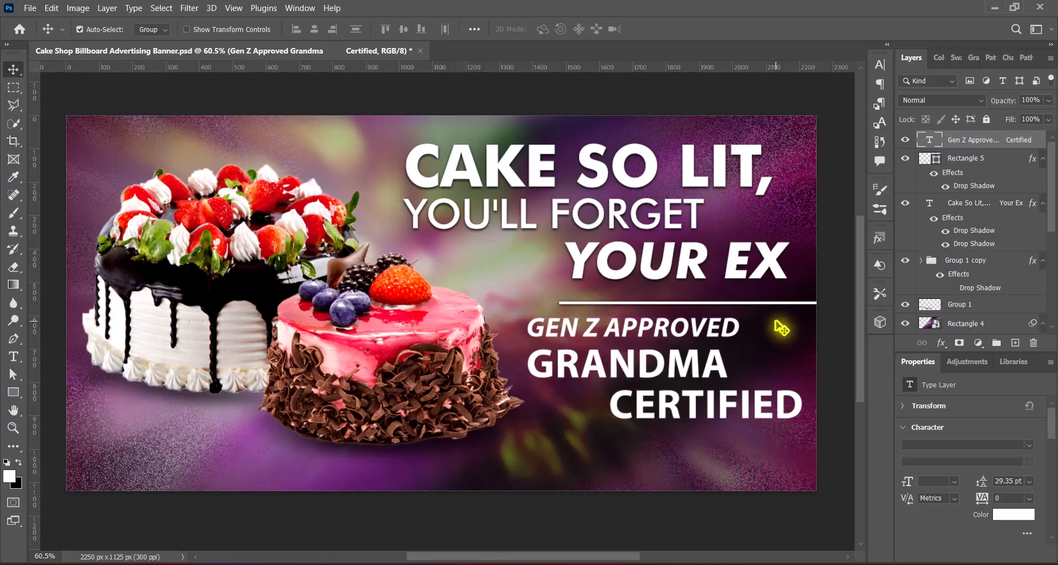
left_click_drag(711, 403, 719, 378)
key("shift+Down")
key("shift+Down")
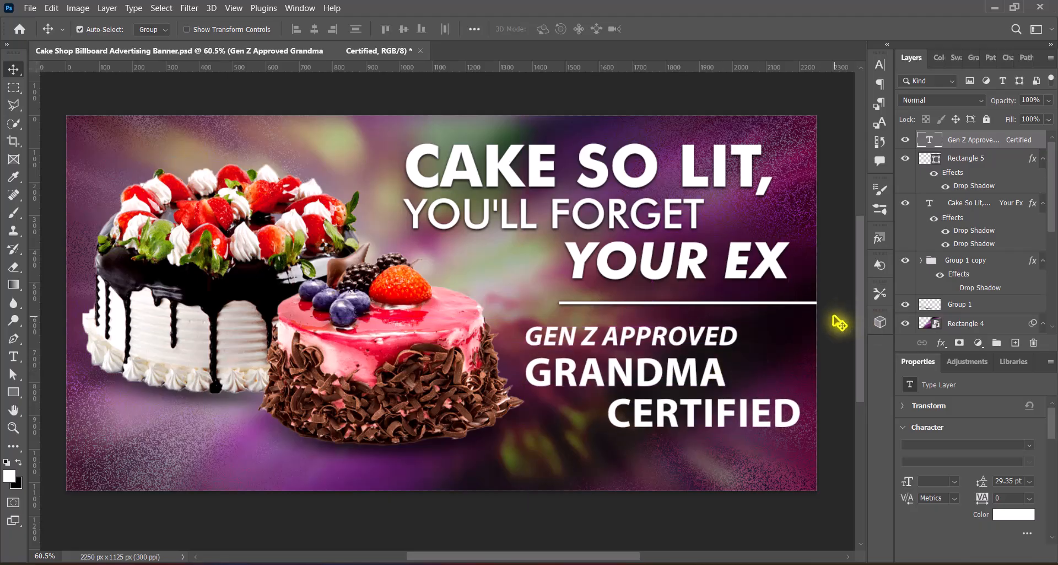
Color the tagline lines "Grandma" and "Certified" bright red, starting from a red sampled from the front cake's strawberry.
double_click(709, 381)
left_click_drag(800, 413, 527, 374)
left_click(550, 28)
left_click(387, 289)
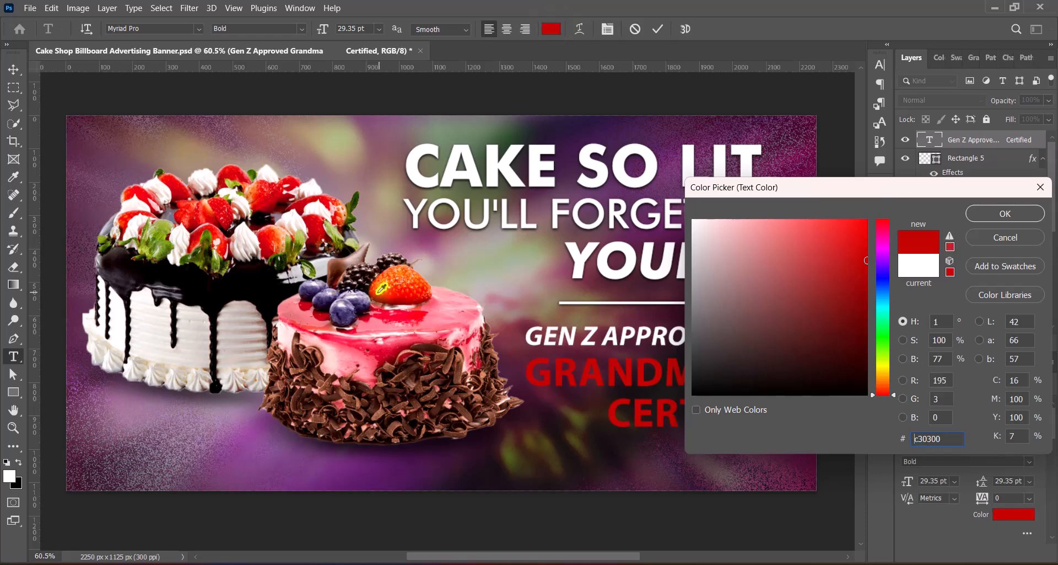
left_click_drag(865, 234, 876, 208)
key("Return")
Color the tagline line "Gen Z Approved" pale cream, starting from a tone sampled from the white cake.
double_click(930, 140)
triple_click(631, 336)
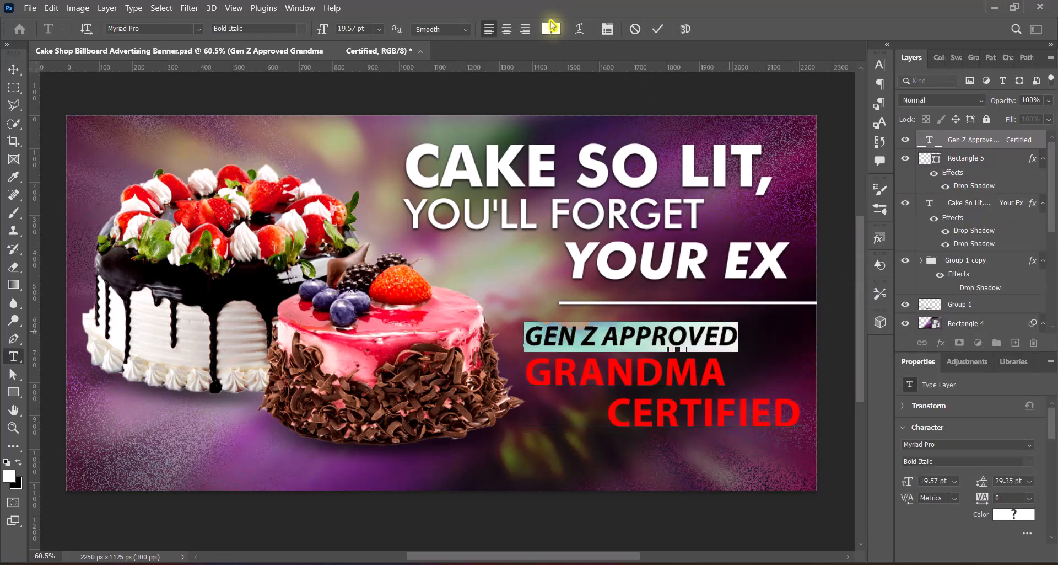
left_click(552, 28)
left_click(172, 359)
left_click(723, 220)
left_click_drag(884, 379, 883, 371)
left_click(1004, 214)
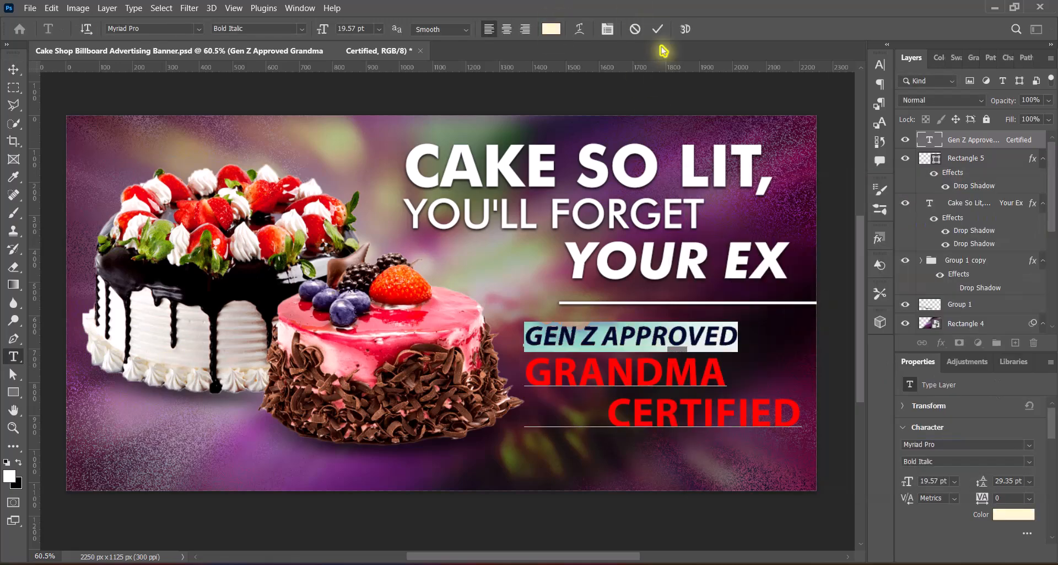
left_click(658, 28)
Add a Drop Shadow to the tagline with a 2 px distance and 9 px size.
double_click(944, 140)
left_click(476, 365)
left_click_drag(691, 86, 879, 77)
left_click(692, 354)
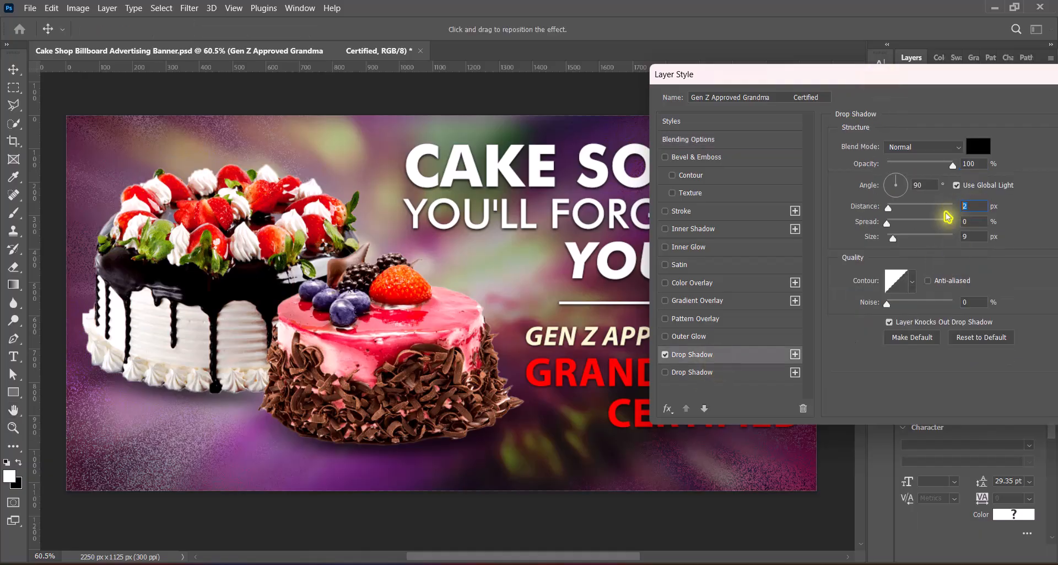
left_click_drag(810, 74, 655, 83)
key("Return")
Scale down the headline, white rule and tagline together, keeping the group beside the cakes and placing it slightly lower.
left_click(655, 273)
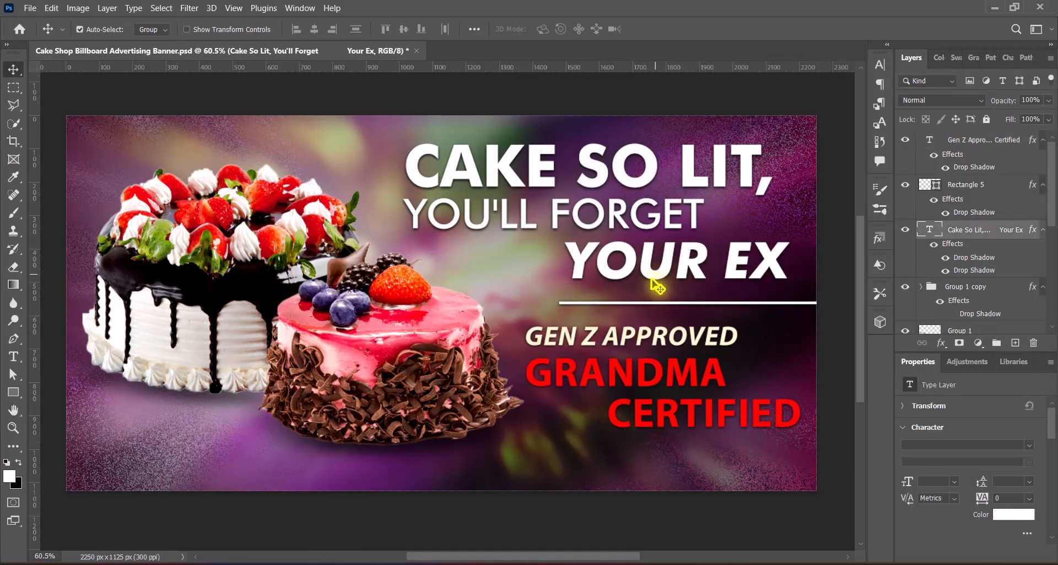
left_click(662, 336, "shift")
left_click(671, 303, "shift")
key("ctrl+t")
left_click_drag(404, 285, 429, 285)
left_click_drag(698, 270, 699, 288)
key("Return")
left_click(841, 331)
Move the headline and the white rule slightly up, away from the tagline.
left_click(771, 274)
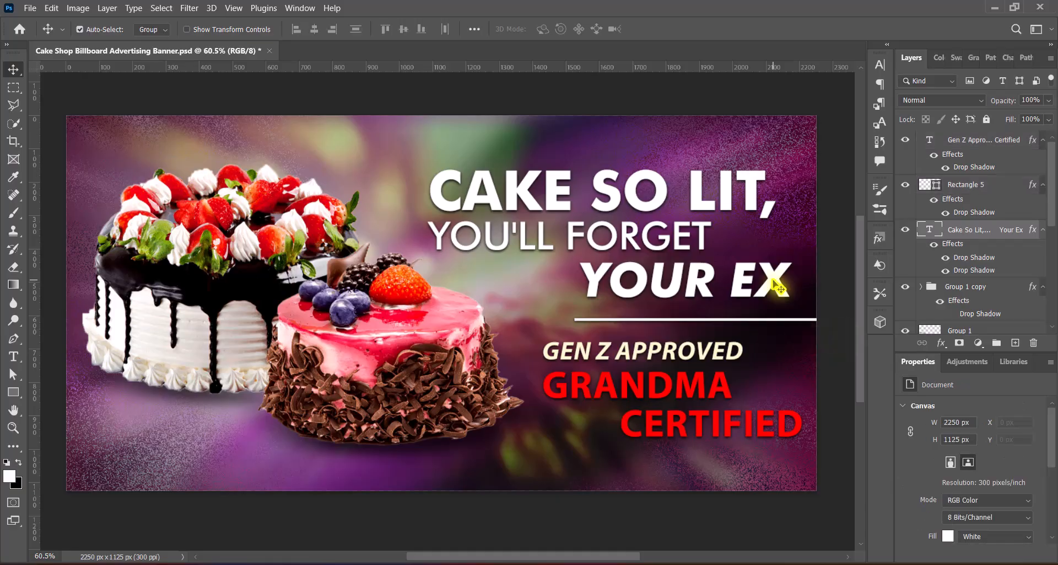
left_click(745, 319, "shift")
left_click_drag(745, 319, 746, 313)
left_click(832, 308)
left_click_drag(701, 274, 701, 271)
left_click(836, 385)
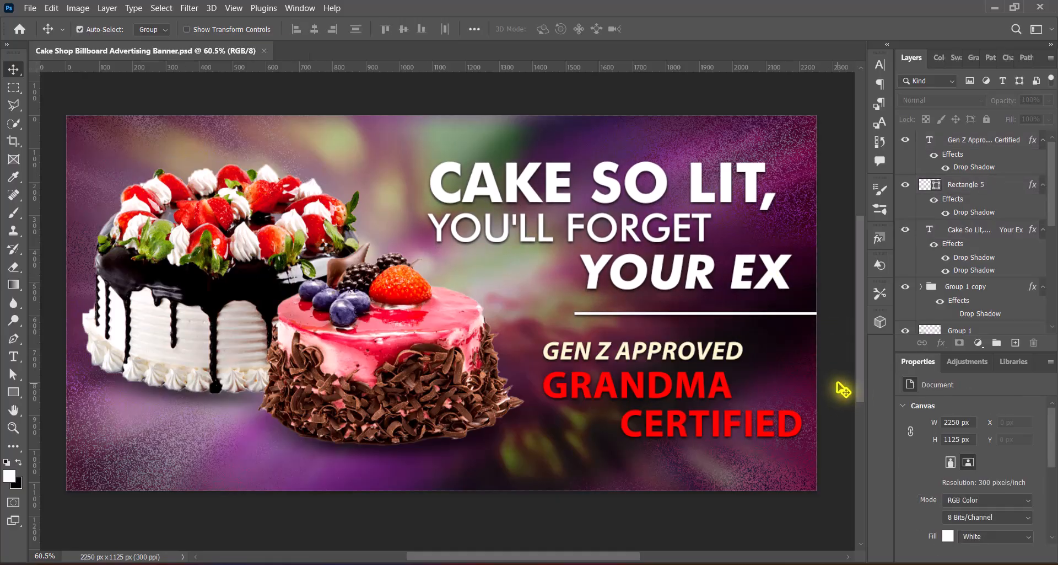
Add the text "Whipped, Frosted, and Straight-Up Addictive" beneath the cakes at 14 pt, with All Caps turned off.
left_click(13, 356)
left_click(121, 470)
key("ctrl+v")
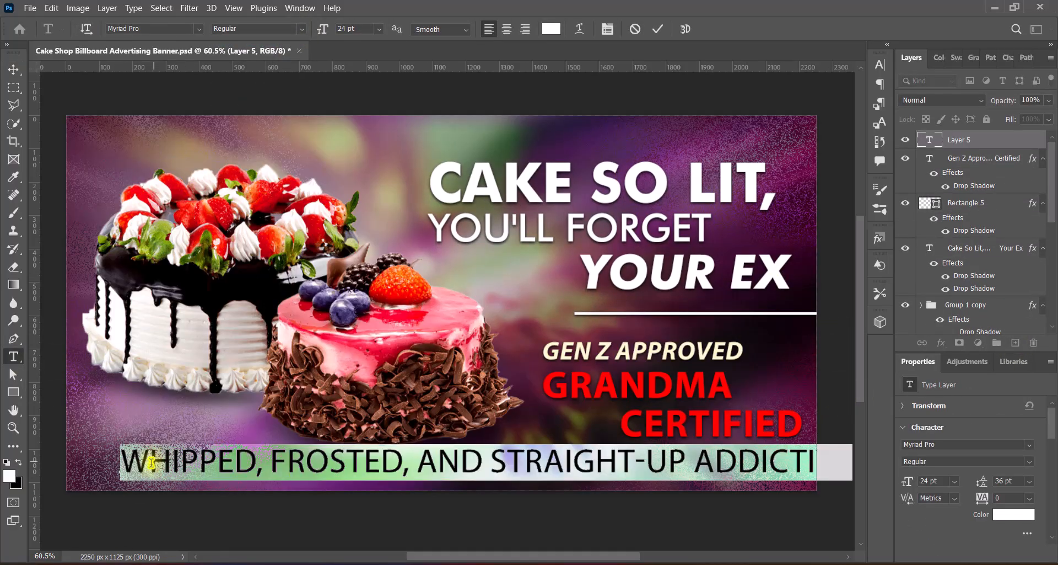
left_click(379, 29)
left_click(353, 118)
left_click(881, 65)
left_click(768, 160)
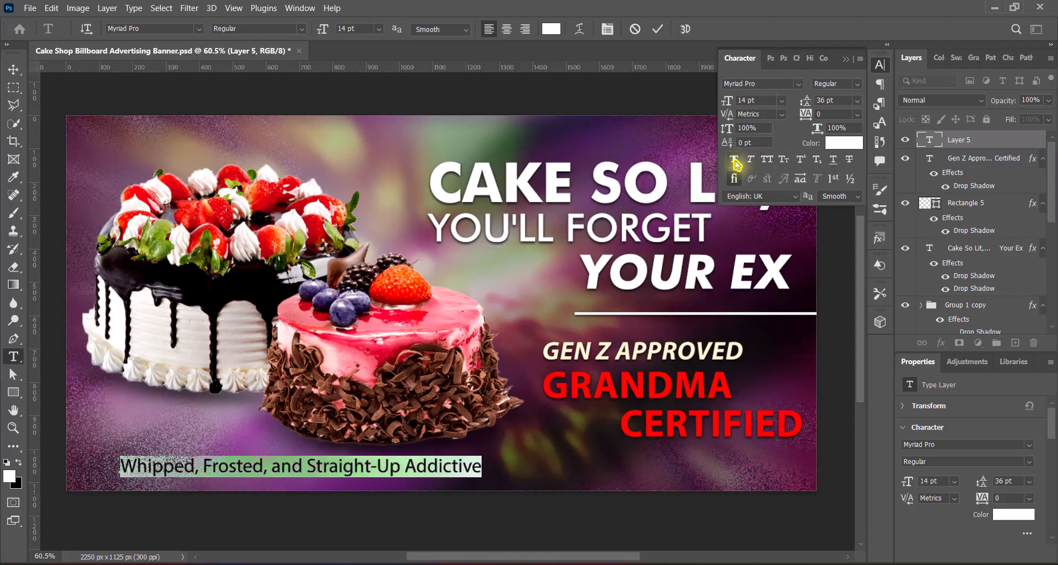
left_click(402, 375)
left_click(13, 70)
left_click_drag(479, 464, 440, 462)
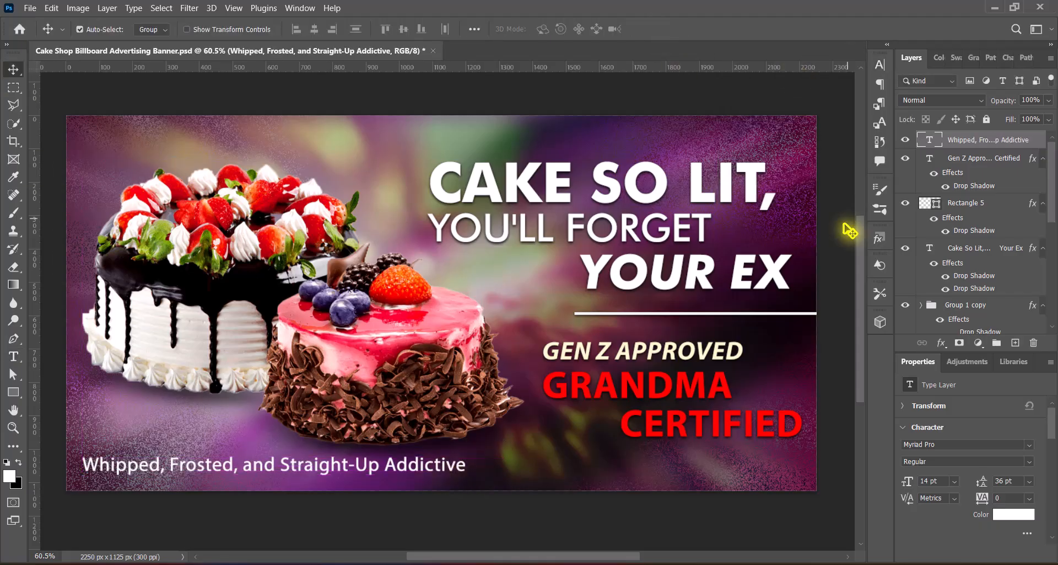
Add a Drop Shadow to the "Whipped, Frosted, and Straight-Up Addictive" line.
double_click(1034, 140)
left_click(524, 381)
left_click_drag(782, 250, 758, 249)
left_click(819, 247)
left_click(970, 112)
Set the words "Straight-Up Addictive" to Bold, 16 pt.
key("t")
left_click_drag(280, 465, 472, 464)
left_click(302, 30)
left_click(302, 84)
key("ctrl+t")
left_click(734, 161)
left_click(379, 30)
left_click(361, 136)
Italicize "Straight-Up Addictive" and color it cream, sampled from the "Gen Z Approved" text.
left_click(551, 30)
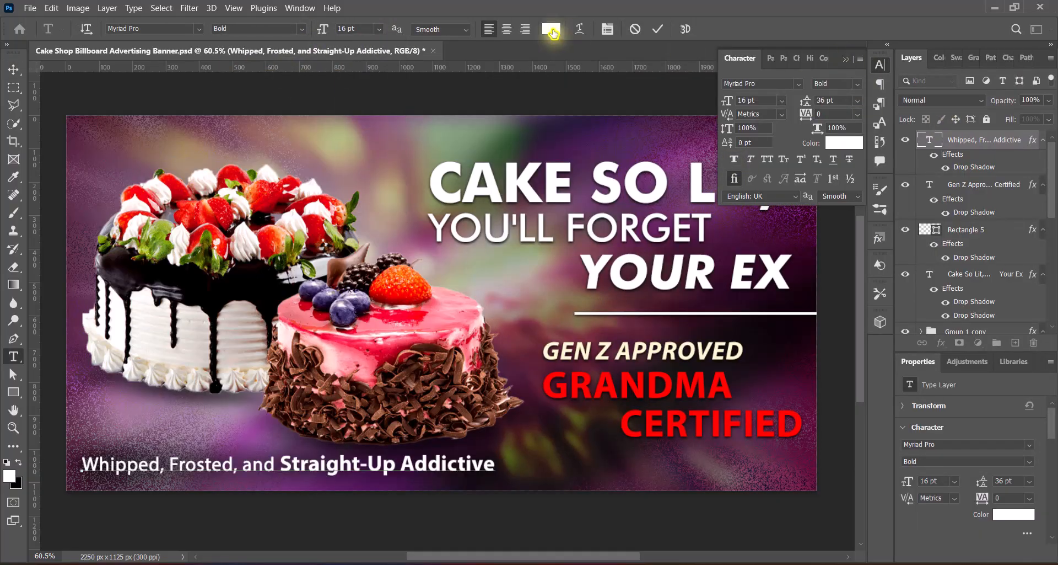
left_click(556, 346)
left_click(1005, 213)
left_click(820, 203)
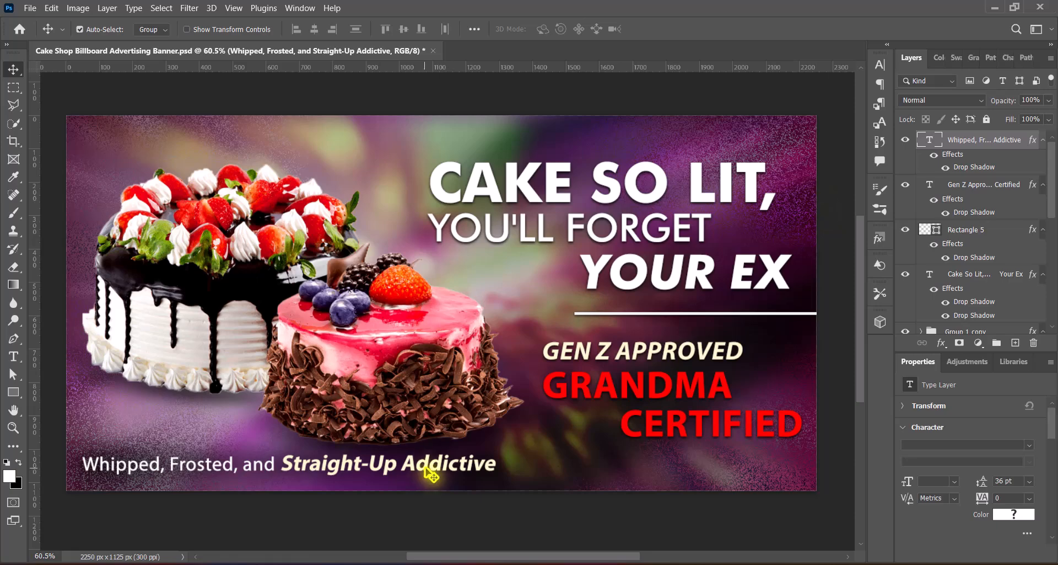
Move the headline, white rule and tagline together slightly up and save the document.
key("v")
left_click(635, 277)
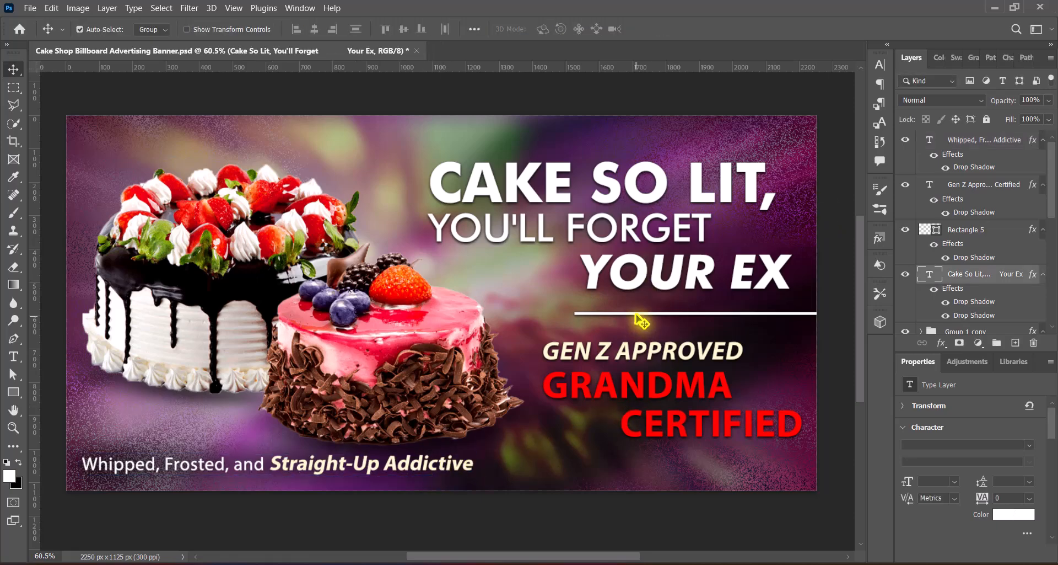
left_click(635, 313, "shift")
left_click(633, 355, "shift")
left_click_drag(633, 355, 627, 347)
left_click(824, 350)
key("ctrl+s")
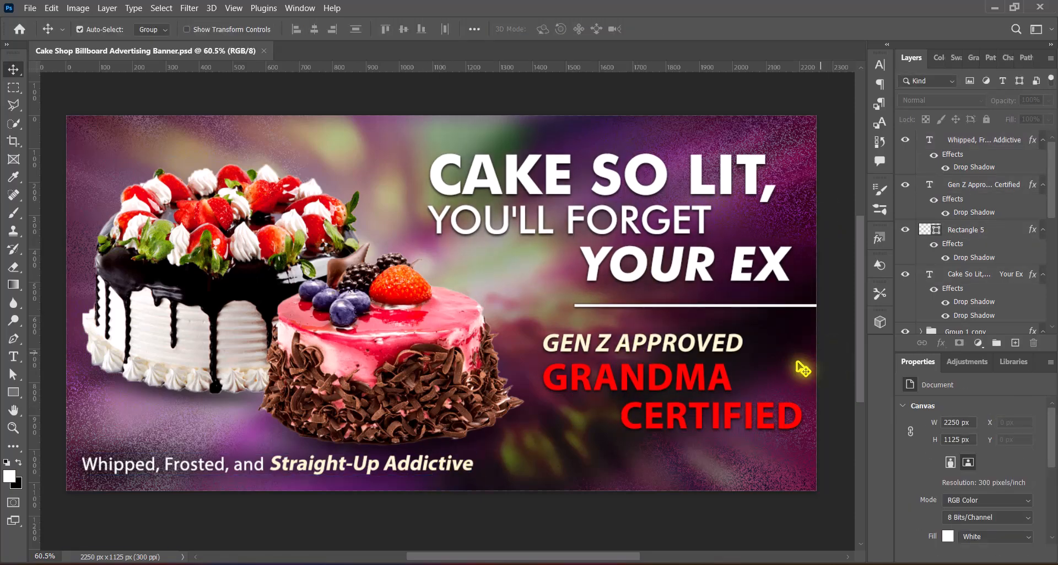
Draw a white rectangle about 897 by 80 px across the banner's lower-right corner and convert it to a smart object.
key("ctrl+shift+alt+n")
left_click(13, 392)
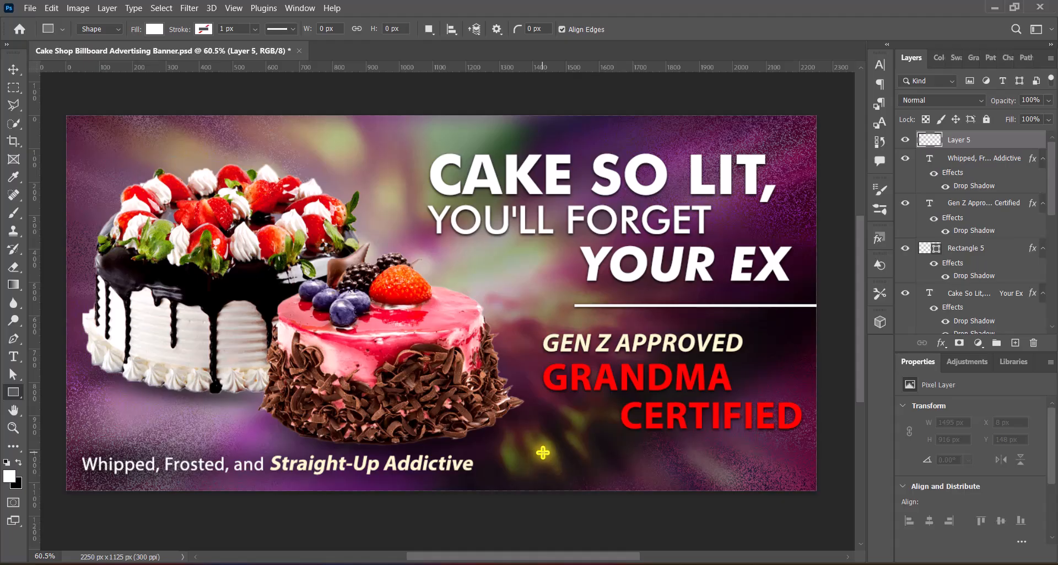
left_click_drag(537, 453, 836, 480)
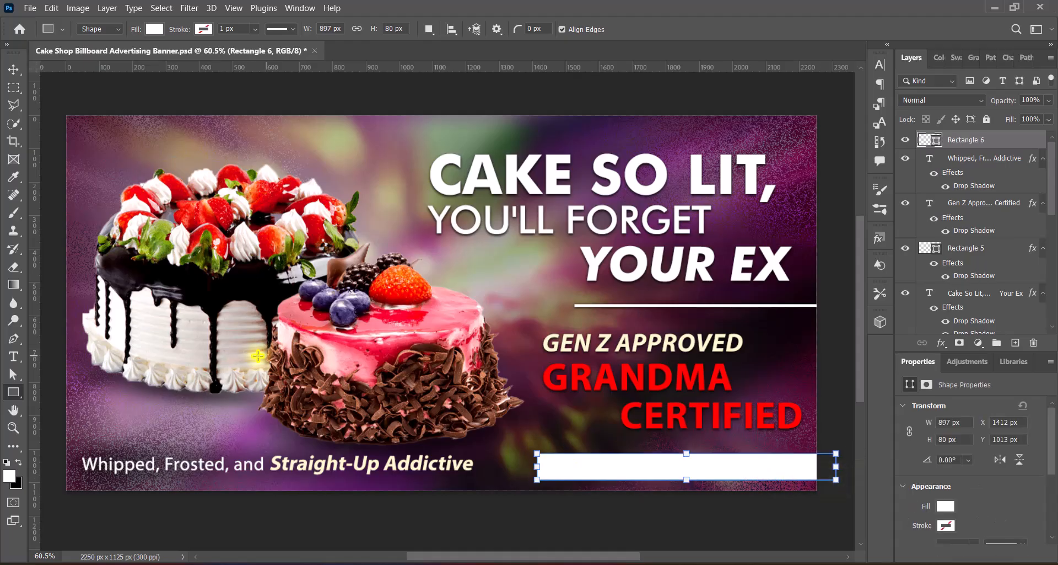
left_click(16, 70)
right_click(1012, 144)
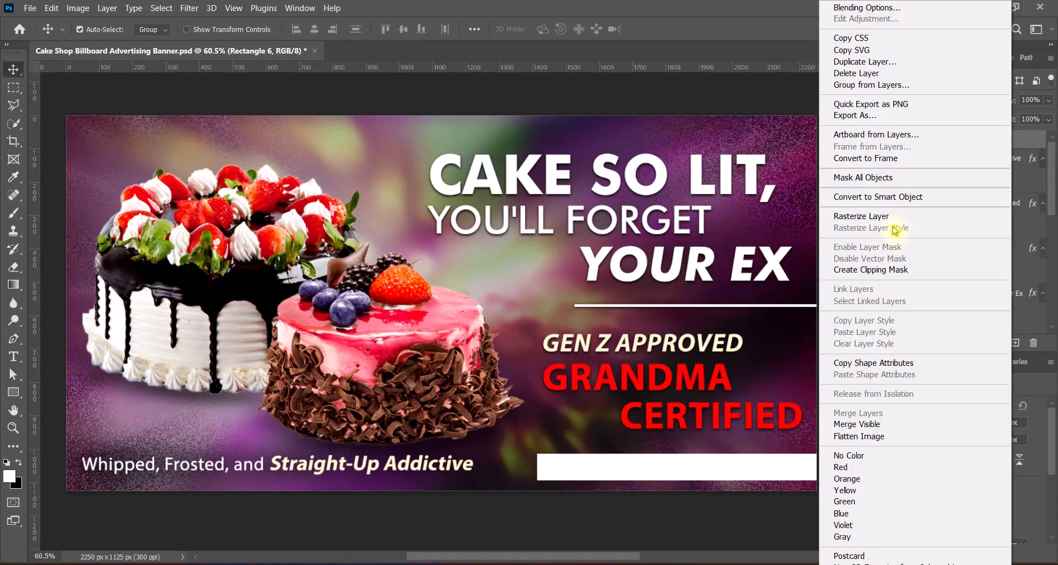
left_click(878, 197)
left_click(189, 8)
mouse_move(197, 172)
left_click(400, 226)
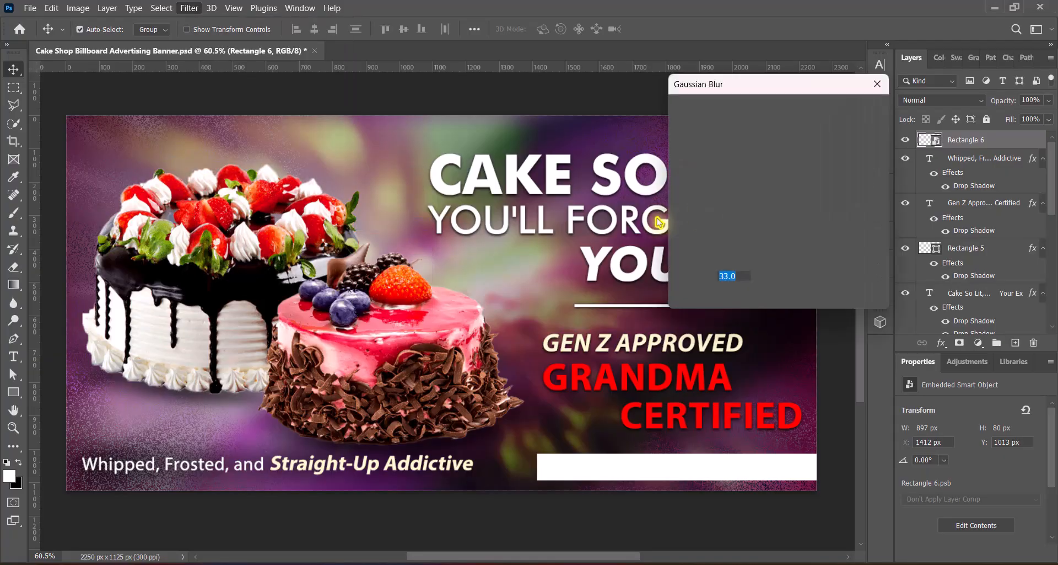
left_click(854, 135)
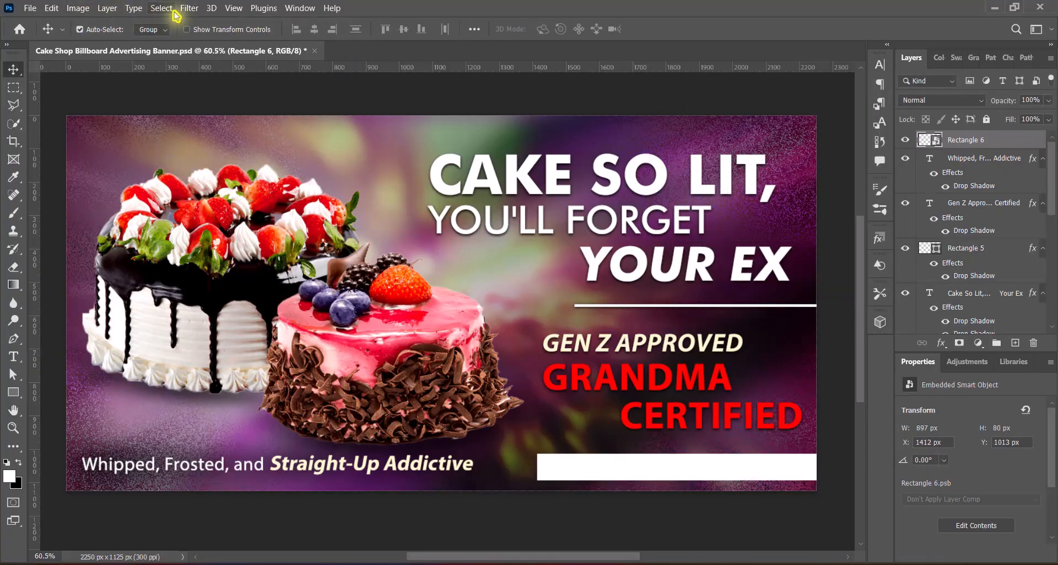
Apply a Motion Blur to the white rectangle at an angle of 0° and a distance of 299 pixels.
left_click(189, 8)
mouse_move(289, 172)
left_click(389, 248)
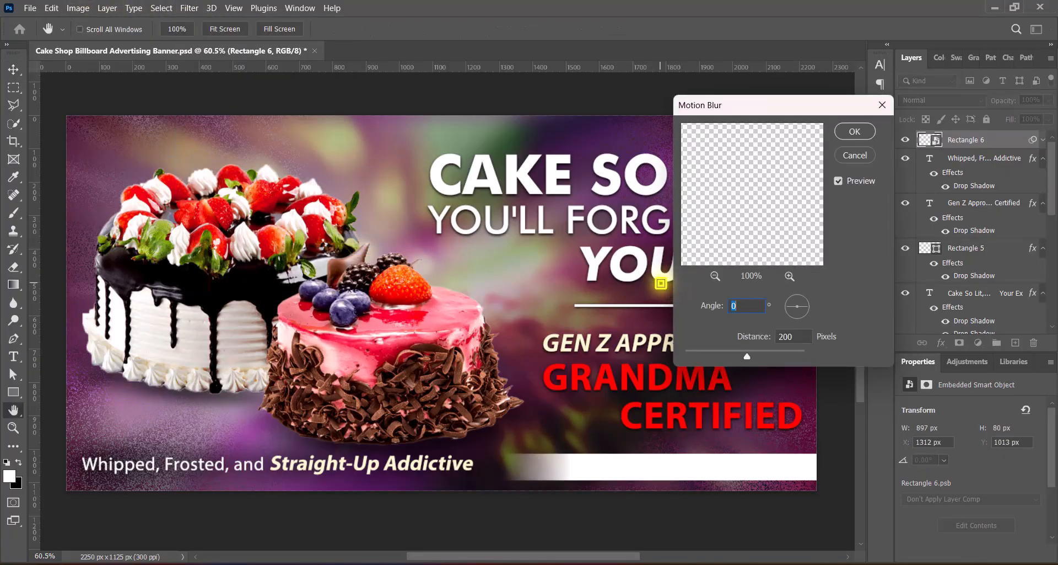
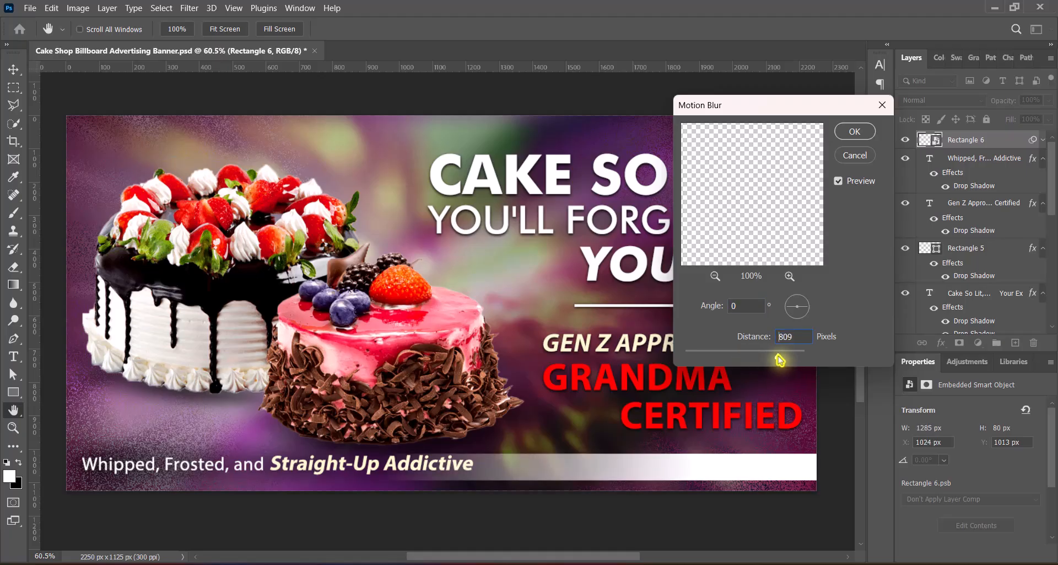
left_click_drag(780, 359, 764, 355)
left_click(855, 133)
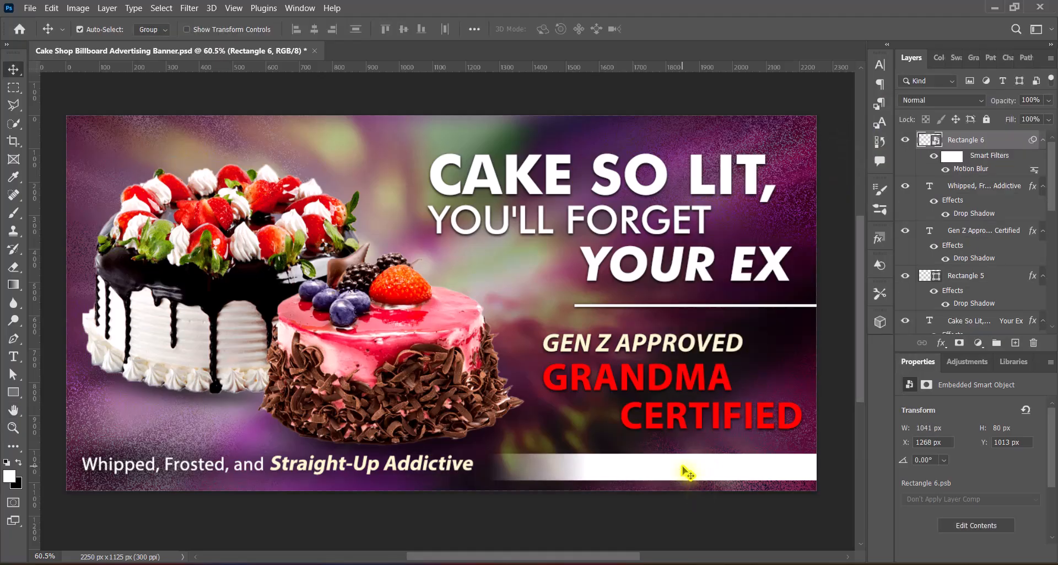
Narrow the blurred white bar to about 486 px wide against the banner's right edge and shift it slightly up.
key("ctrl+t")
key("Return")
left_click_drag(538, 466, 657, 467)
left_click_drag(836, 472, 819, 466)
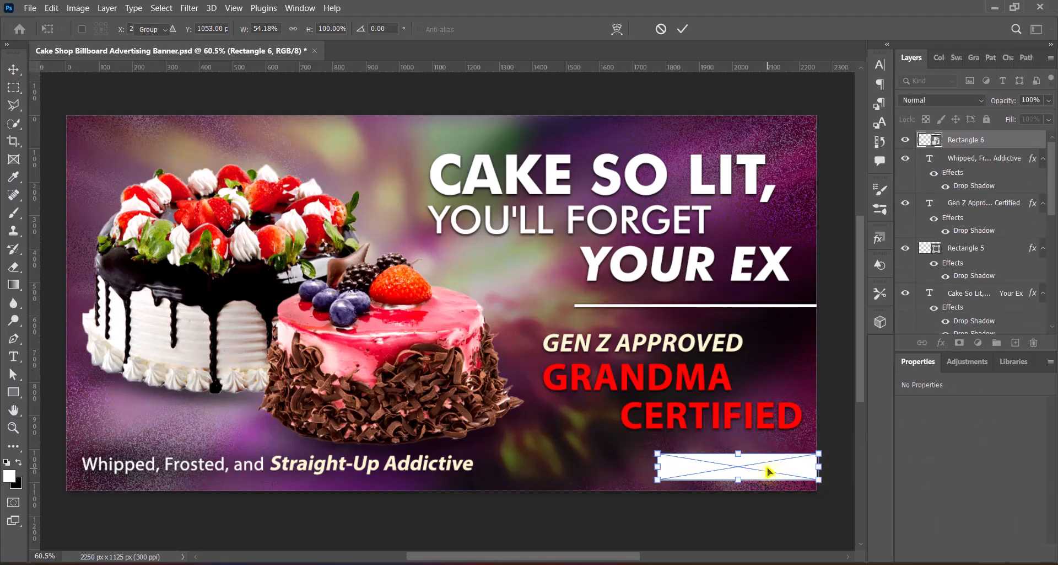
key("Return")
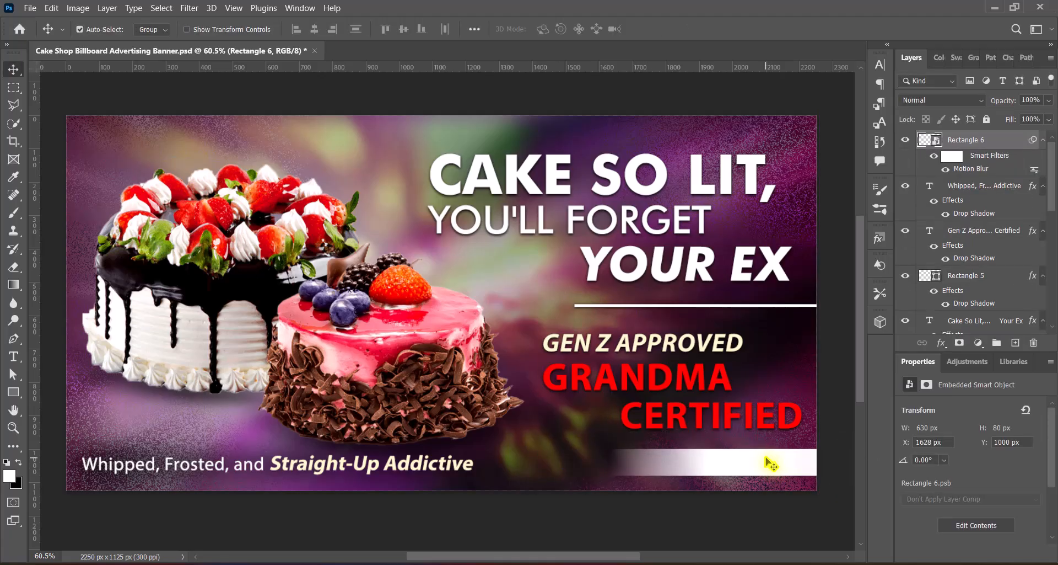
key("Down")
key("Down")
Apply a second Motion Blur to the white bar at an angle of 0° and a distance of 900 pixels.
left_click(196, 8)
mouse_move(259, 182)
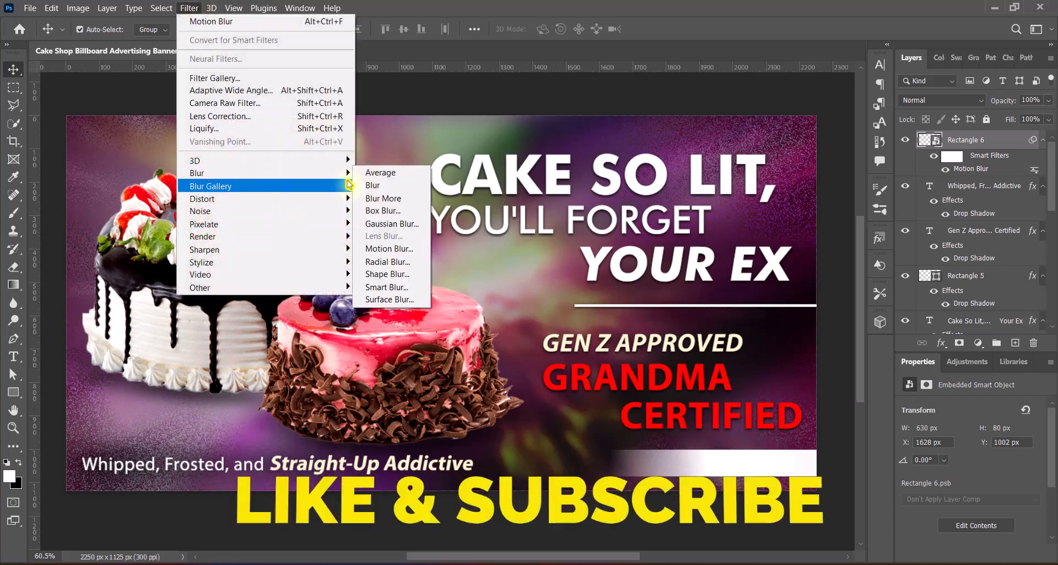
left_click(386, 250)
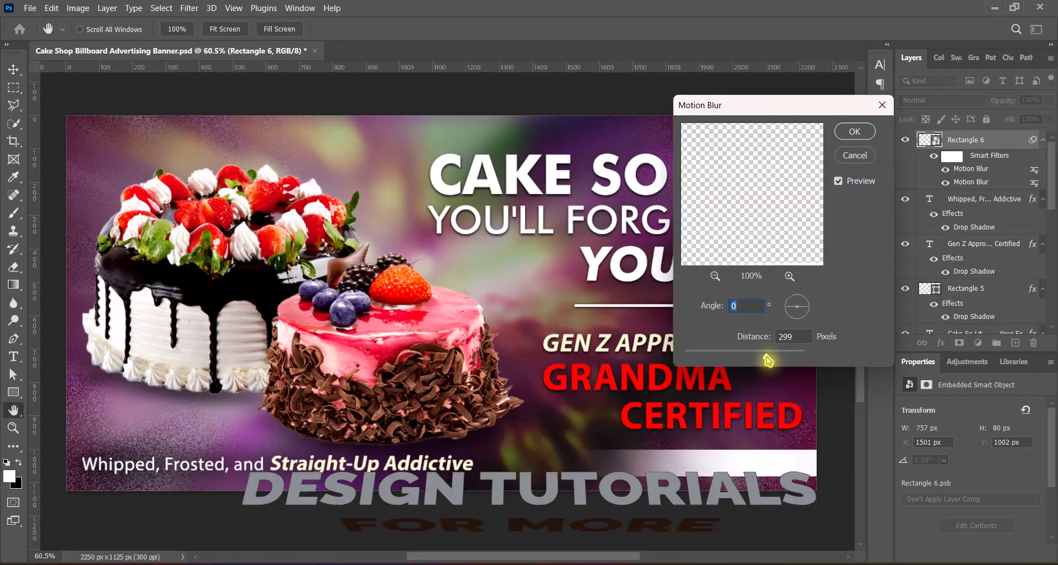
left_click_drag(766, 359, 780, 360)
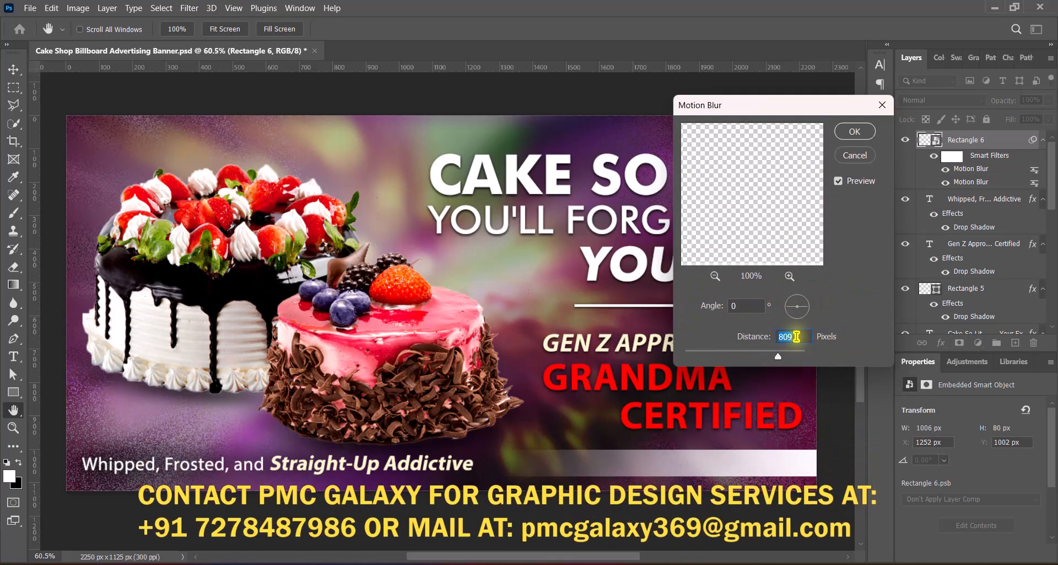
double_click(793, 336)
type("900")
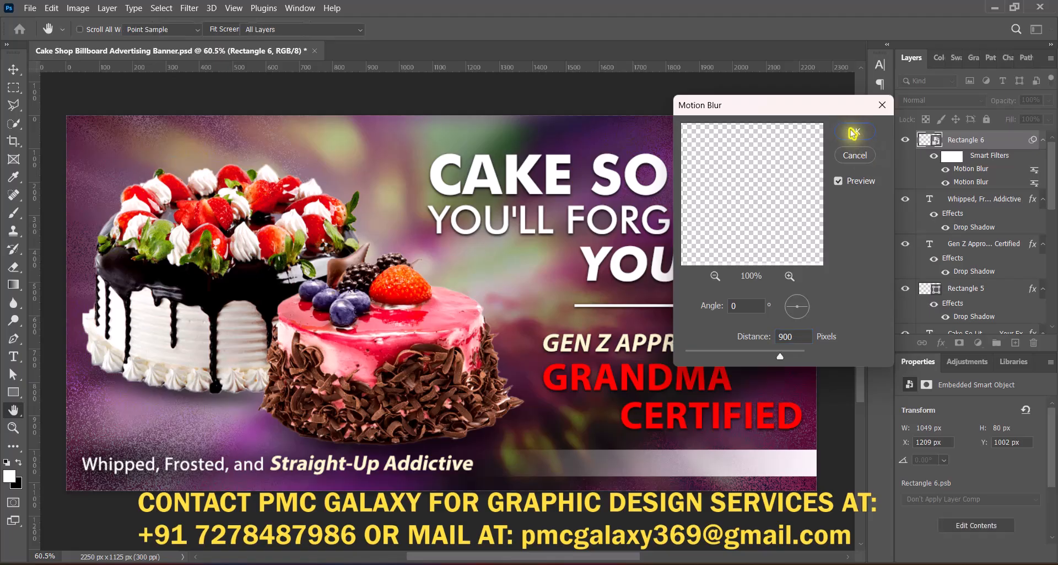
left_click(854, 133)
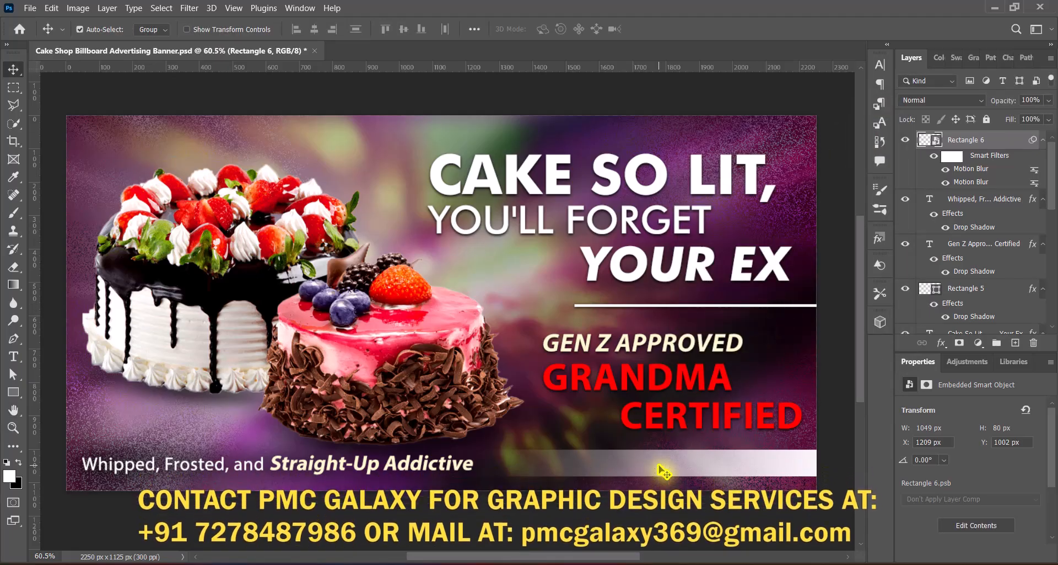
Stretch the blurred bar to about 123 px high, reaching the banner's bottom edge, and widen it slightly to the left.
key("ctrl+t")
left_click(567, 234)
left_click_drag(738, 475, 736, 491)
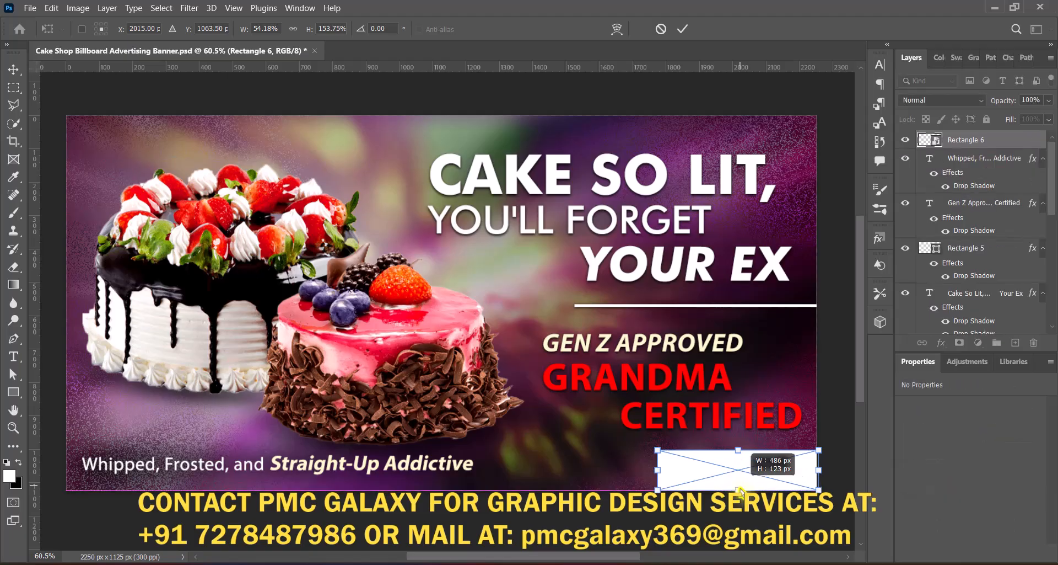
left_click_drag(657, 470, 648, 471)
key("Return")
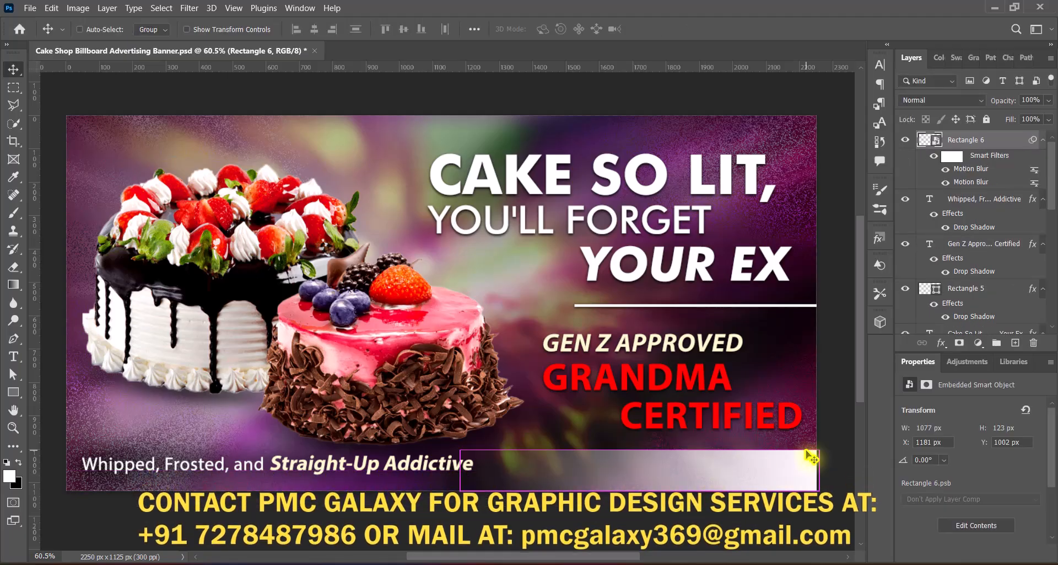
Add the black text "Order Now → Be the Cake Hero" in Calibri Bold, 12 pt, over the faded white bar.
left_click(1015, 342)
right_click(14, 356)
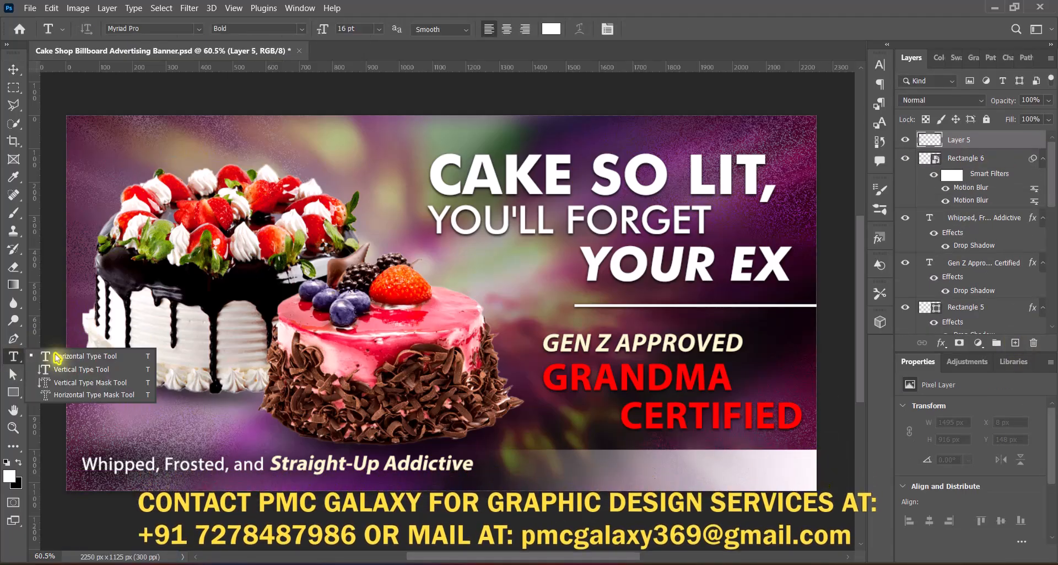
left_click(57, 356)
left_click(580, 468)
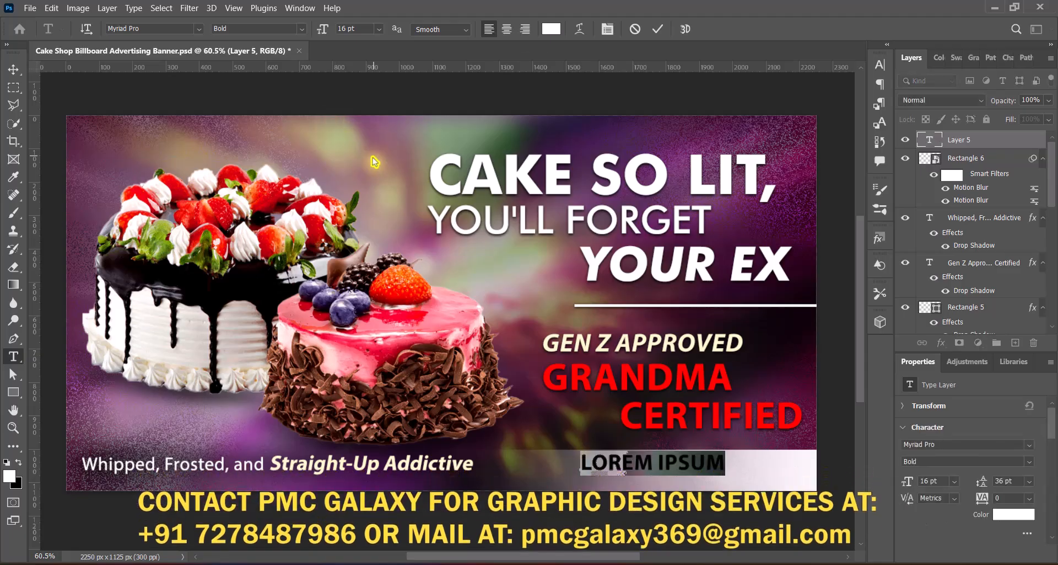
left_click(552, 28)
left_click_drag(712, 372, 694, 393)
left_click(1031, 211)
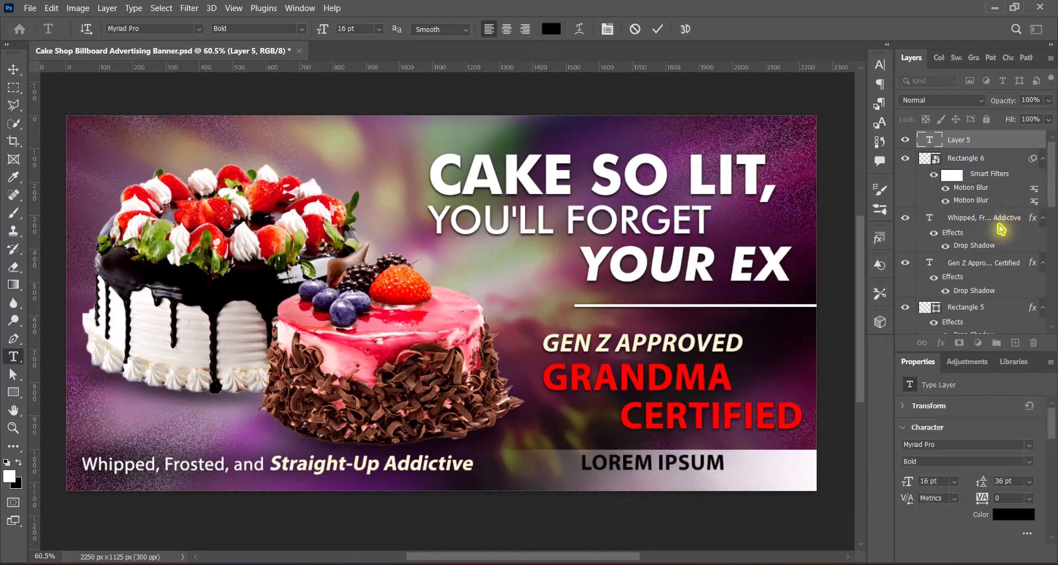
left_click(199, 29)
left_click(292, 149)
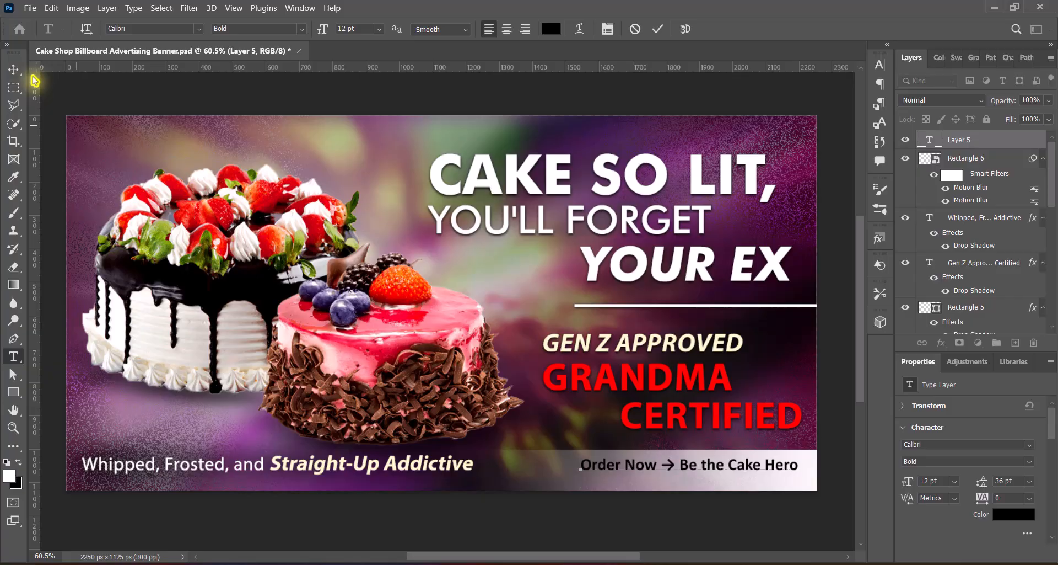
Move the order text toward the bar's faded end and break the line before "Be the Cake Hero".
left_click(14, 69)
left_click_drag(750, 467, 670, 471)
double_click(602, 468)
key("Return")
key("ctrl+Return")
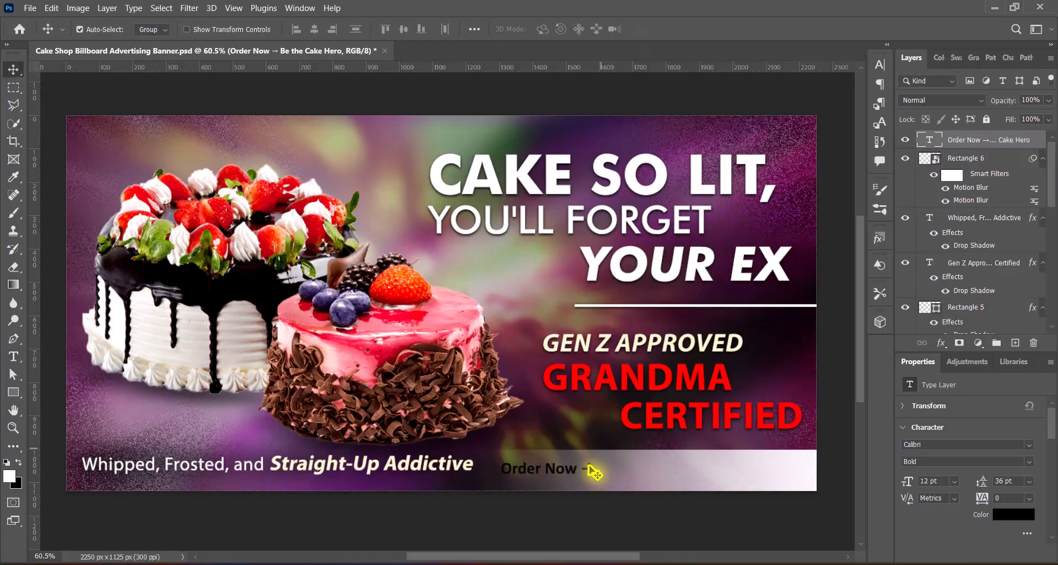
Move the two-line order text onto the faded white bar and set its leading to 12 pt.
double_click(929, 140)
left_click_drag(593, 470, 673, 480)
left_click(879, 65)
left_click(857, 101)
left_click(832, 182)
left_click(657, 29)
double_click(677, 480)
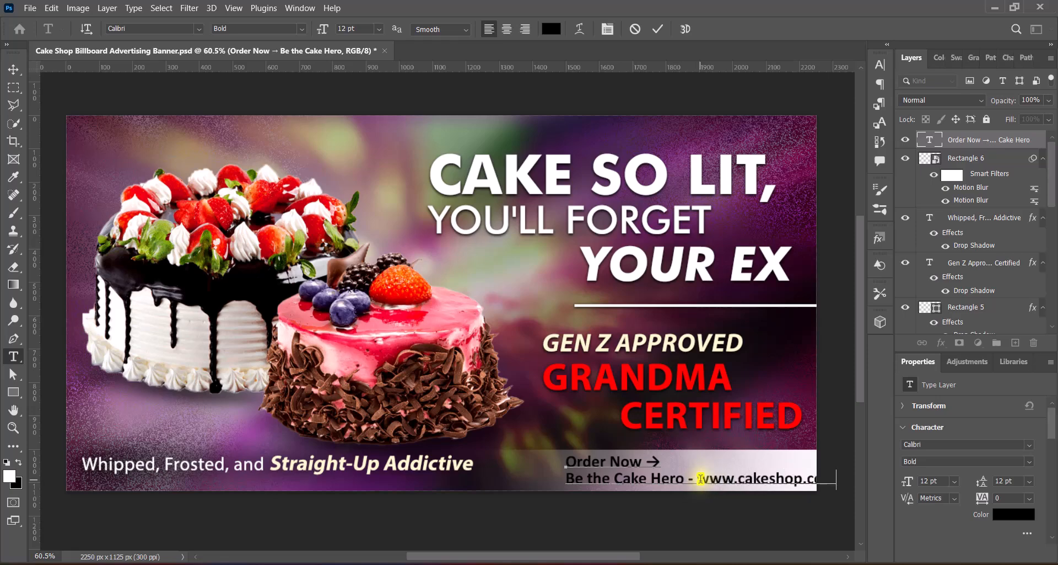
left_click(701, 478, "shift")
left_click(301, 29)
left_click(278, 63)
left_click(658, 30)
left_click_drag(682, 484, 654, 483)
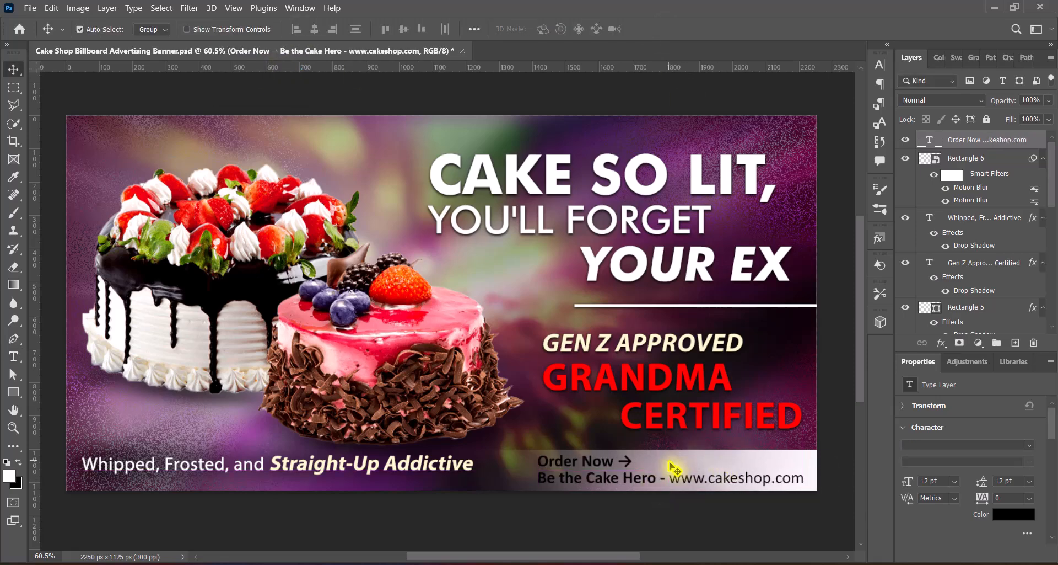
Give the order text a white (#ffffff) drop shadow with 100% opacity, 0 px distance, 9% spread and about 80 px size.
left_click(520, 381)
left_click(822, 156)
left_click(692, 219)
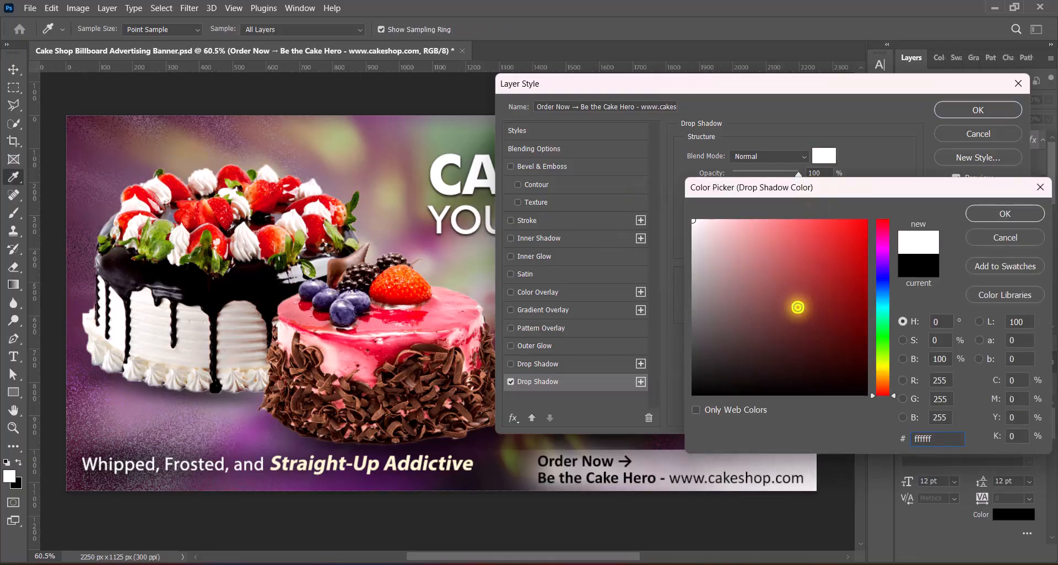
left_click(1003, 213)
left_click_drag(739, 239, 755, 247)
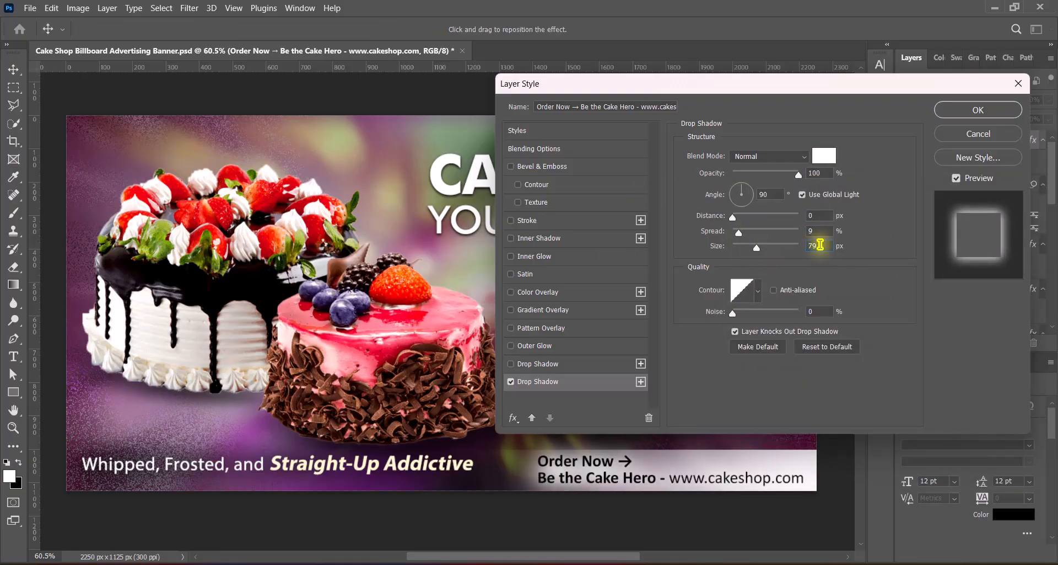
left_click(990, 113)
Enlarge the faded white bar to about 1191 px wide and 151 px high, extending it upward and to the left.
left_click(814, 458)
key("ctrl+t")
left_click(560, 240)
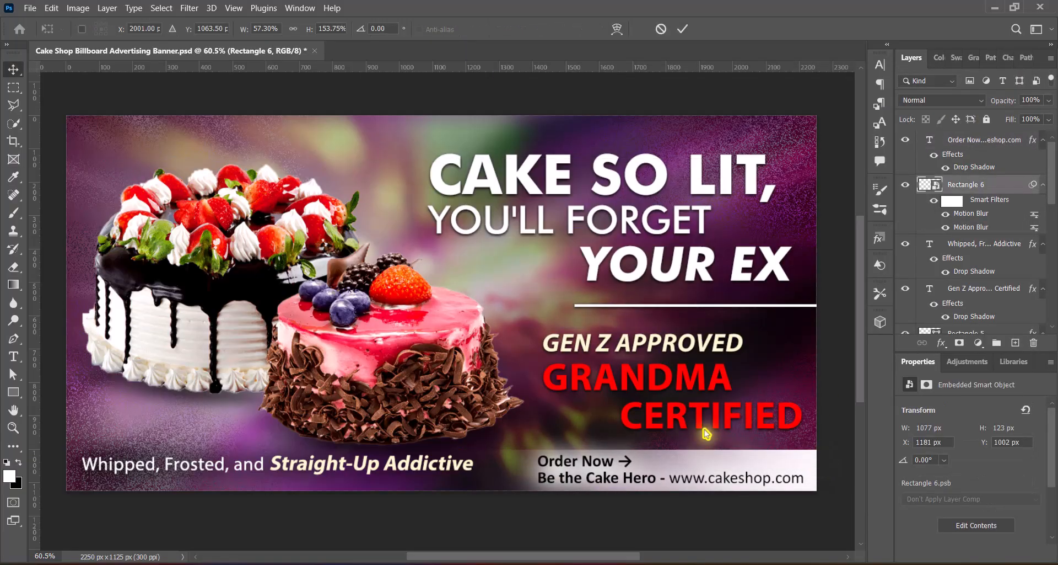
left_click_drag(706, 449, 706, 440)
key("Return")
key("ctrl+t")
left_click(558, 240)
left_click_drag(649, 465, 626, 467)
key("Return")
key("ctrl+t")
left_click(587, 237)
key("Return")
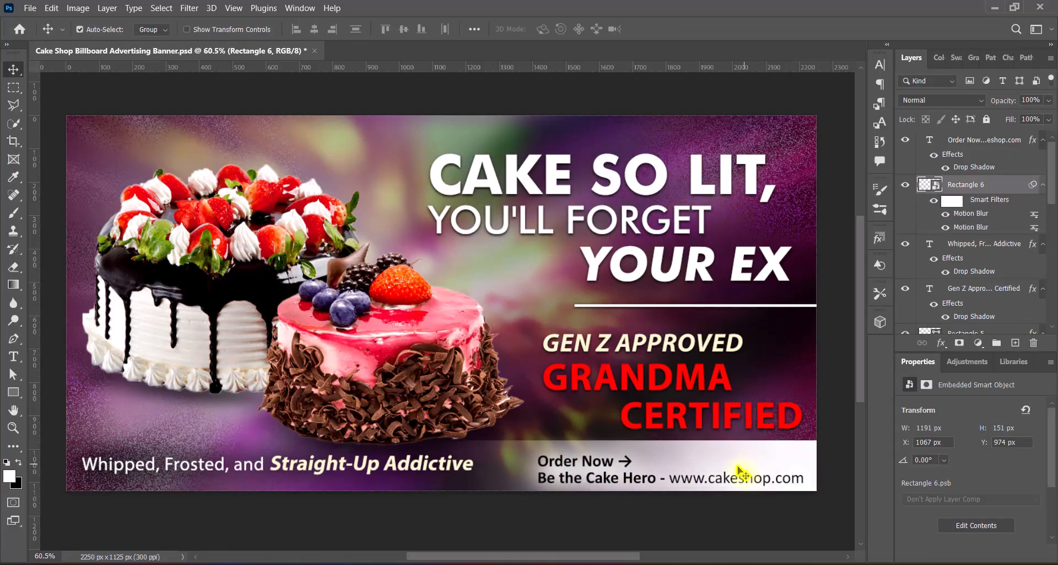
Nudge the bottom slogan slightly down and to the left, and enlarge the two cakes a little together with their shadow.
left_click_drag(465, 469, 460, 471)
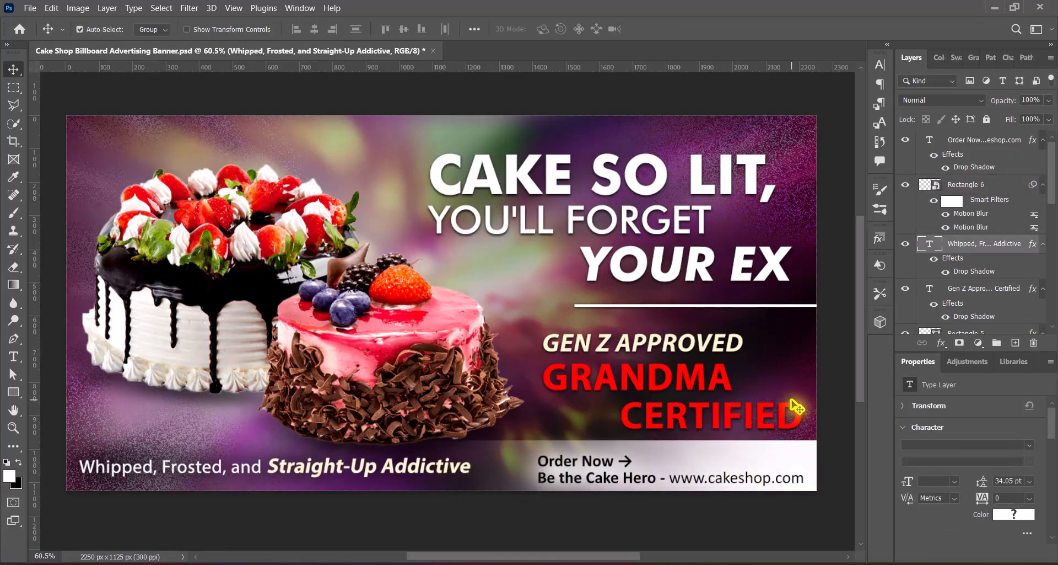
left_click(272, 310)
key("ctrl+t")
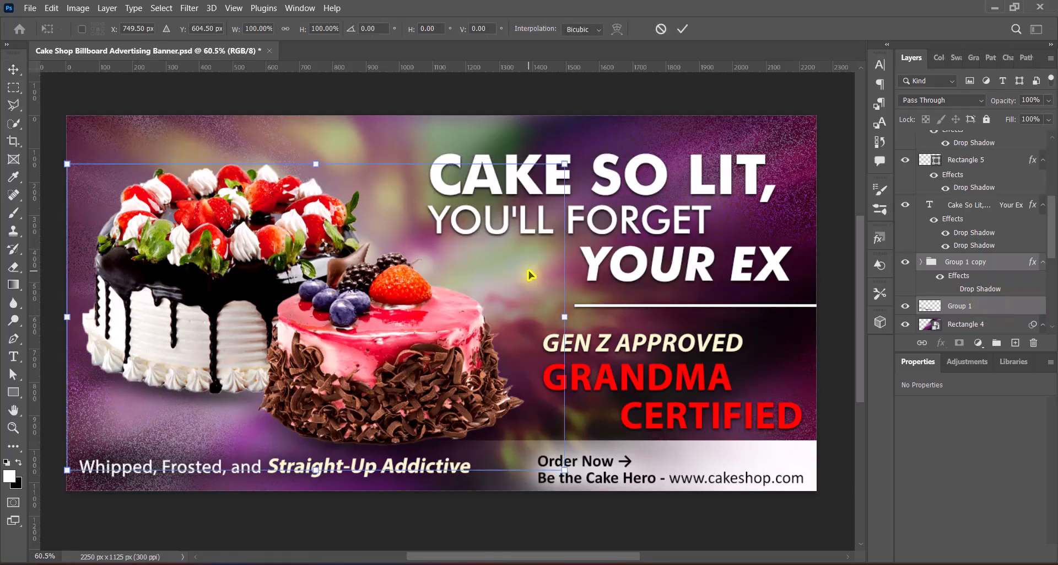
left_click_drag(565, 163, 577, 147)
key("Return")
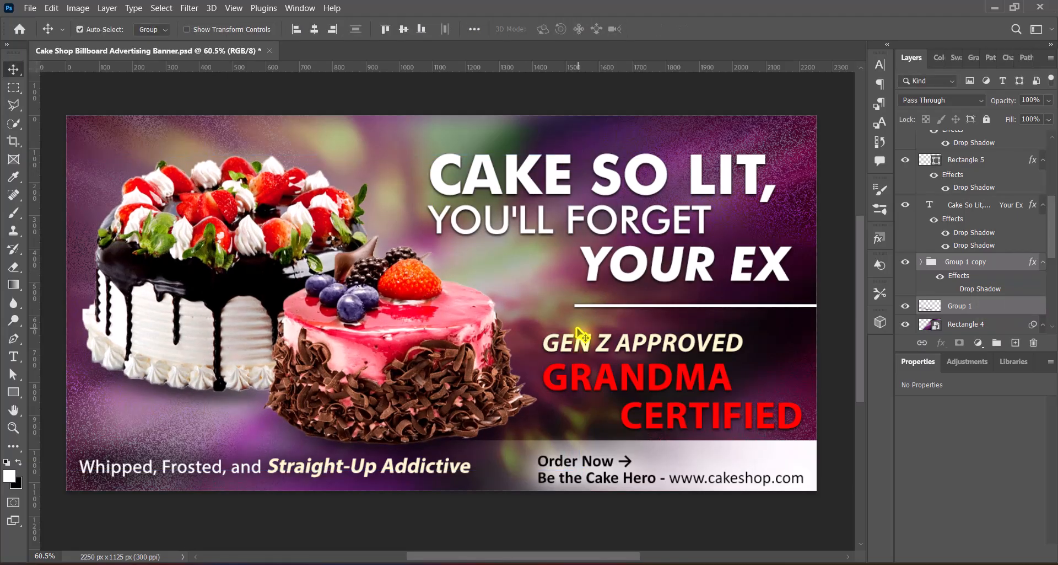
Convert the PMCG Digital Solutions logo to a smart object, scale it to about 110 × 115 px and place it in the banner's upper-left corner.
left_click(886, 202)
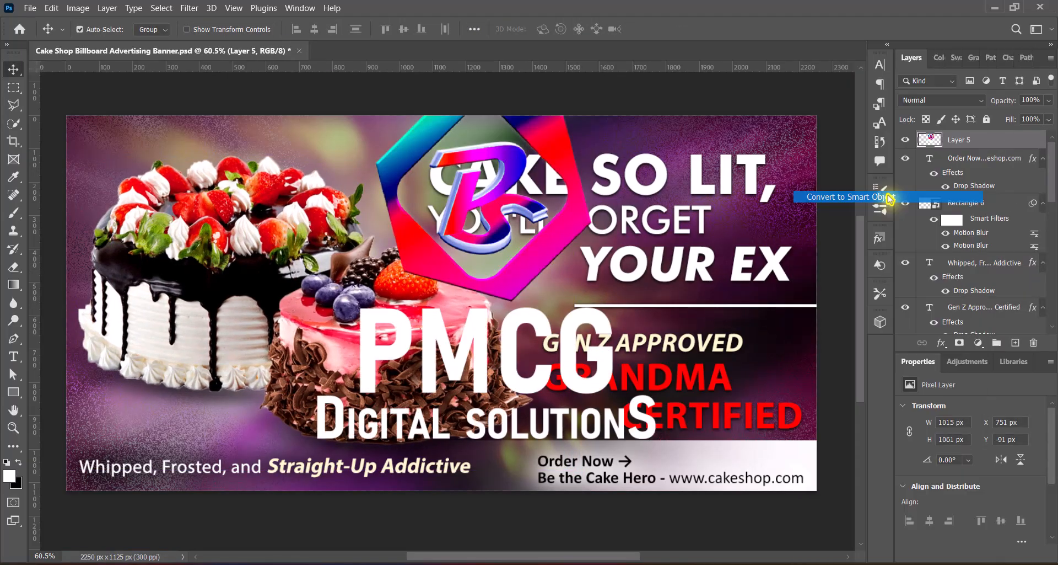
key("ctrl+t")
left_click_drag(658, 261, 350, 243)
left_click_drag(331, 259, 102, 146)
left_click(684, 31)
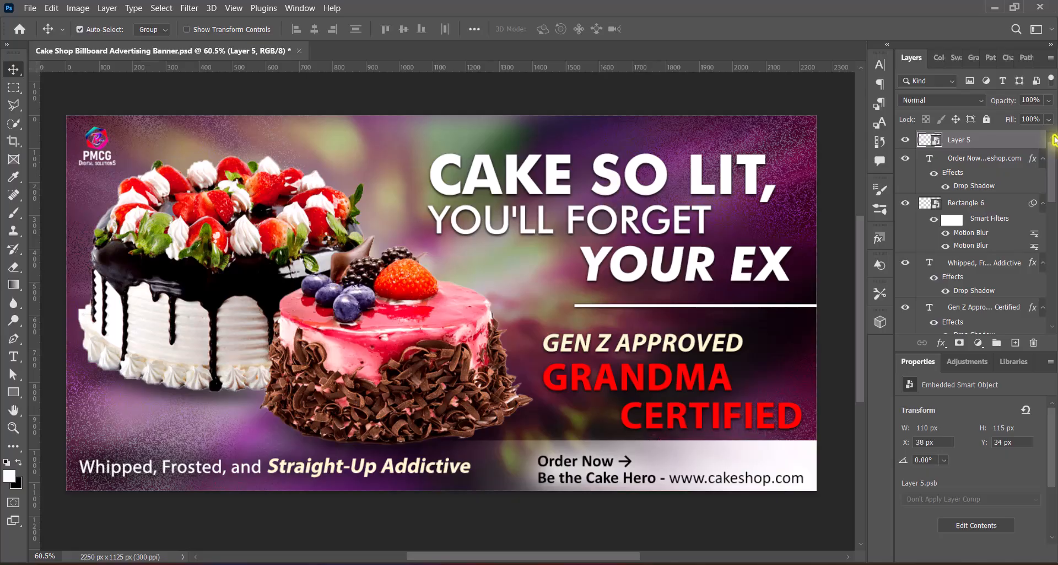
Add a black drop shadow to the logo with 0 px distance, 3% spread and 120 px size.
double_click(998, 140)
left_click(537, 381)
left_click(824, 155)
left_click(691, 397)
left_click(1005, 213)
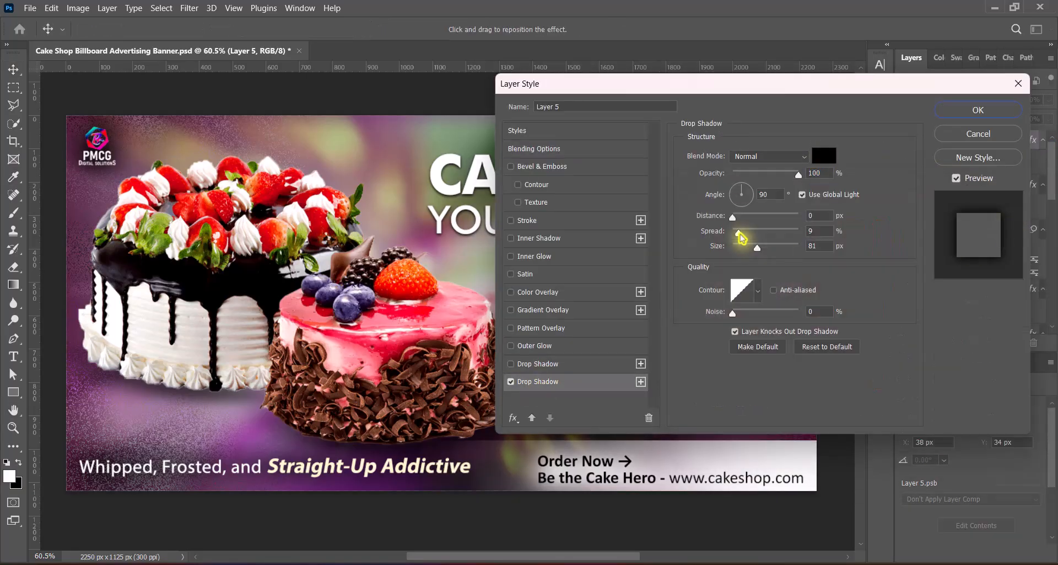
left_click_drag(741, 237, 736, 236)
left_click_drag(757, 248, 774, 248)
double_click(816, 245)
type("120")
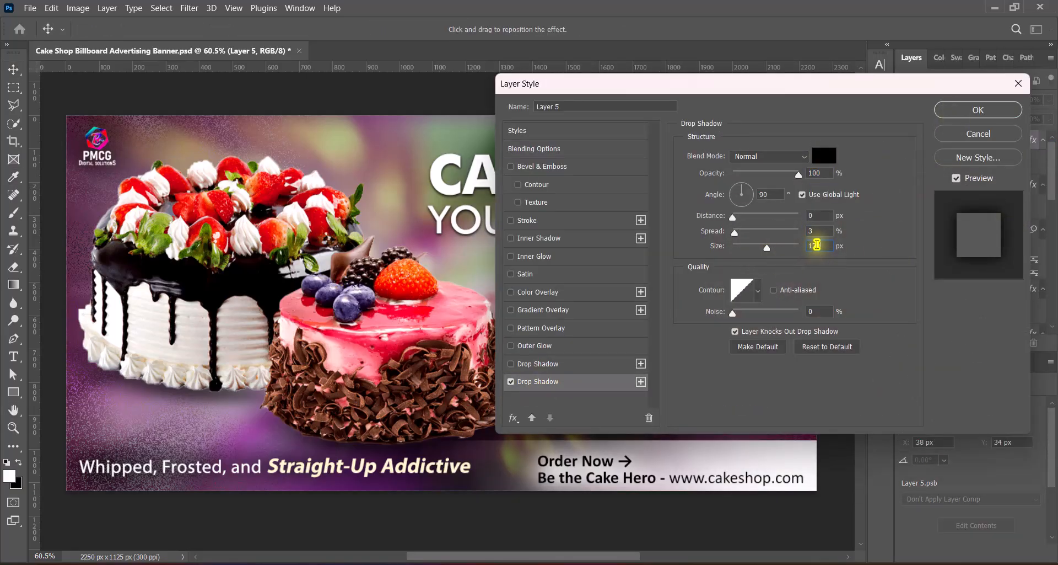
left_click(956, 110)
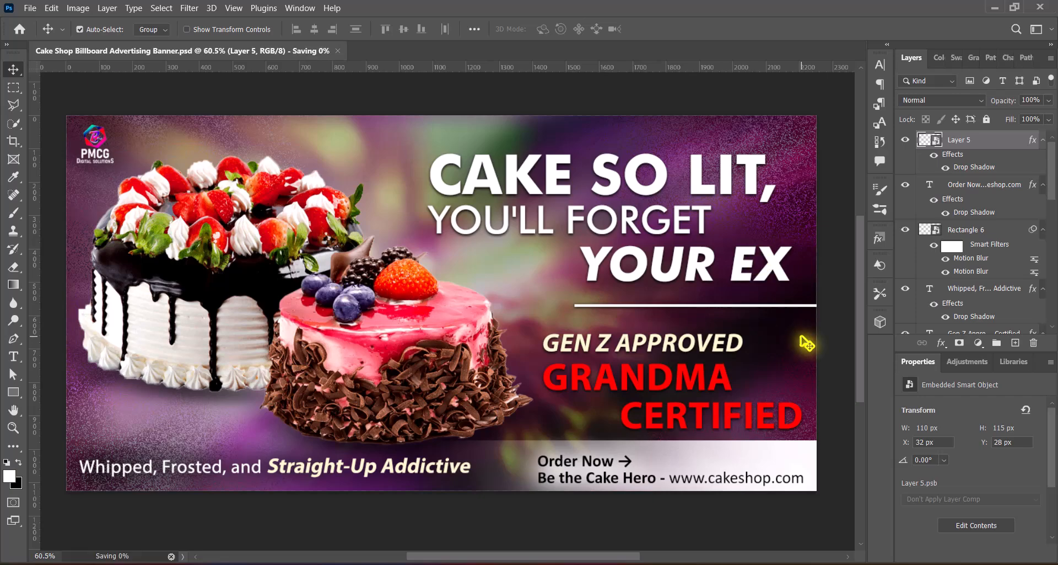
Examine the finished banner's overall composition at several zoom levels.
scroll(471, 289, "down", 1)
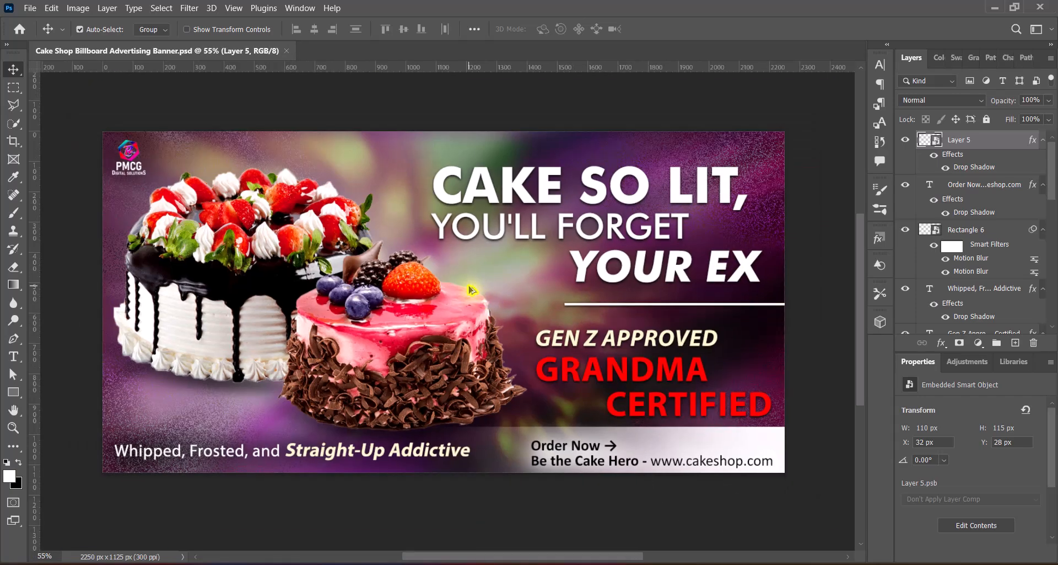
scroll(477, 300, "down", 1)
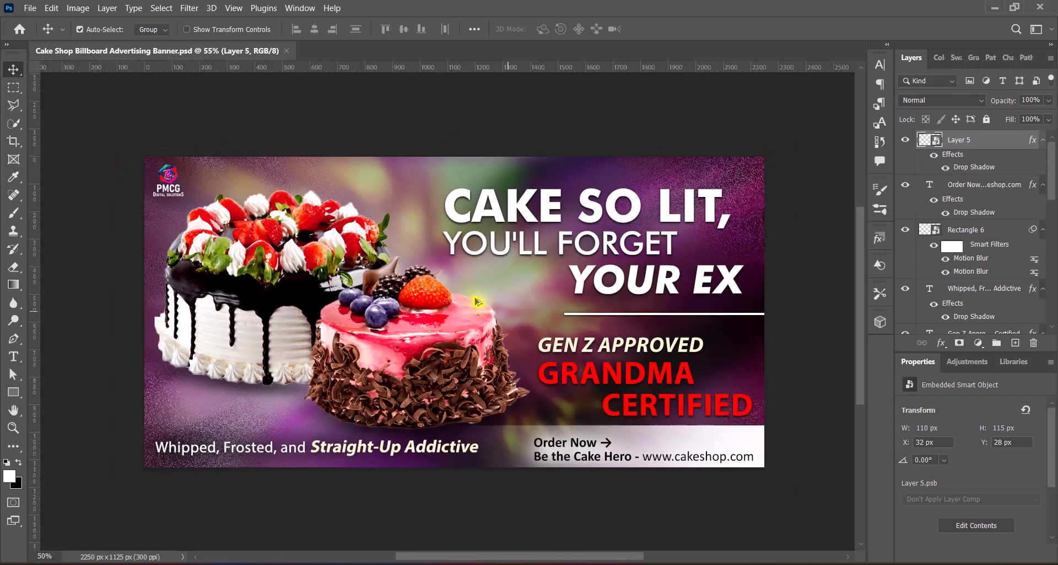
scroll(478, 301, "down", 1)
scroll(517, 307, "up", 3)
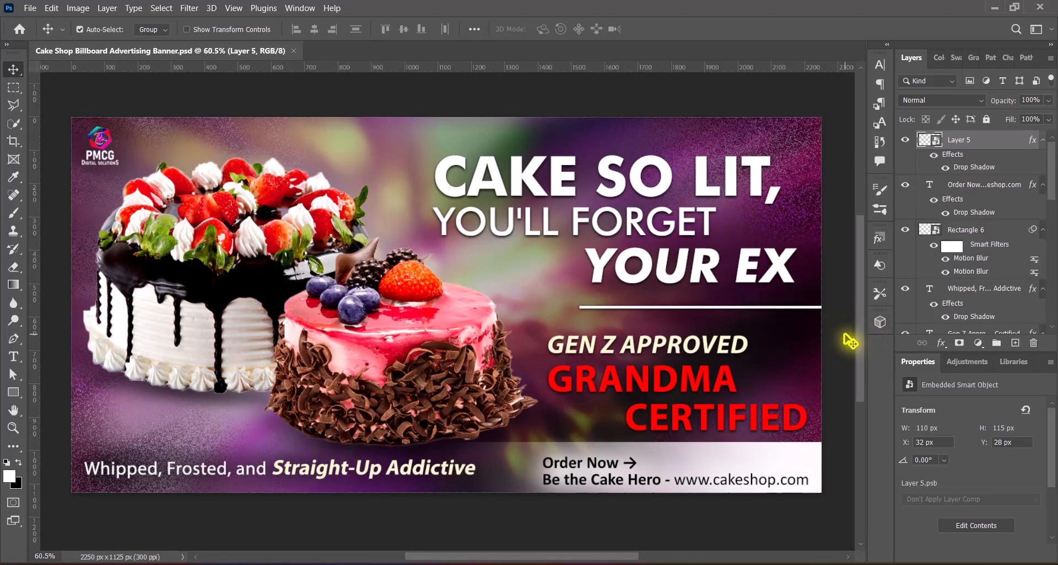
scroll(526, 287, "up", 1)
scroll(523, 283, "down", 3)
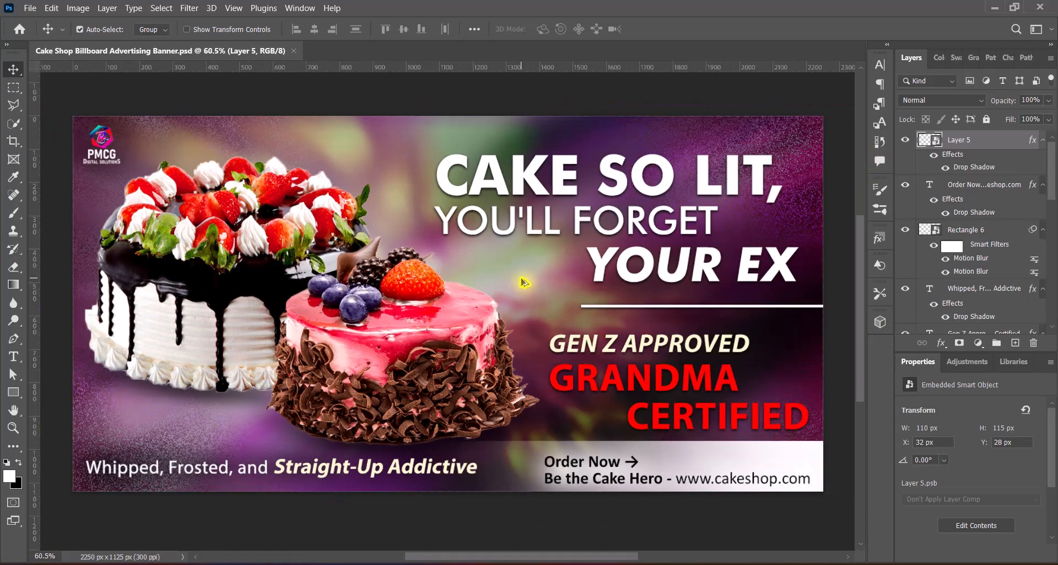
scroll(515, 290, "up", 1)
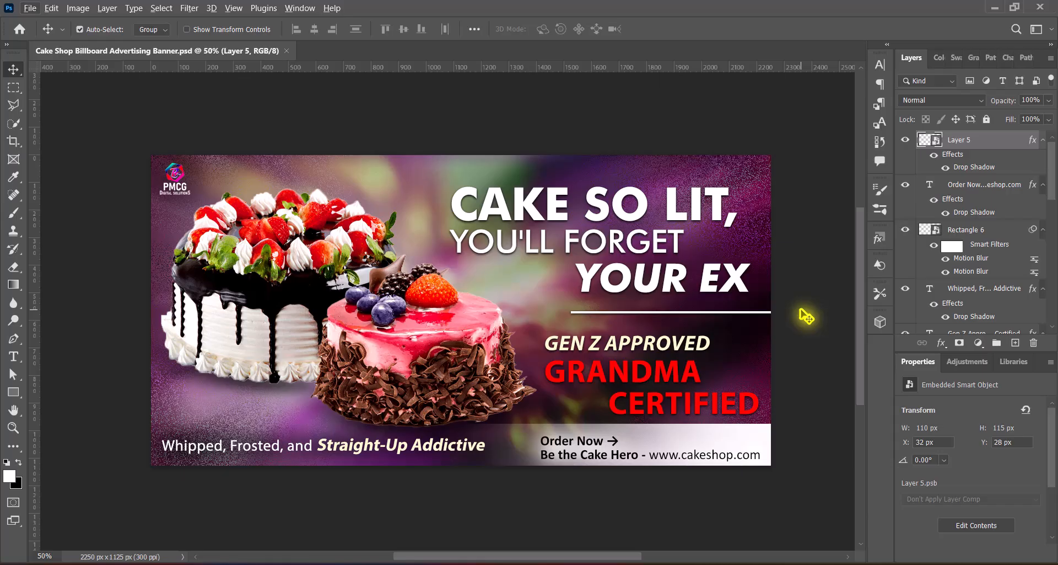
scroll(772, 317, "up", 2)
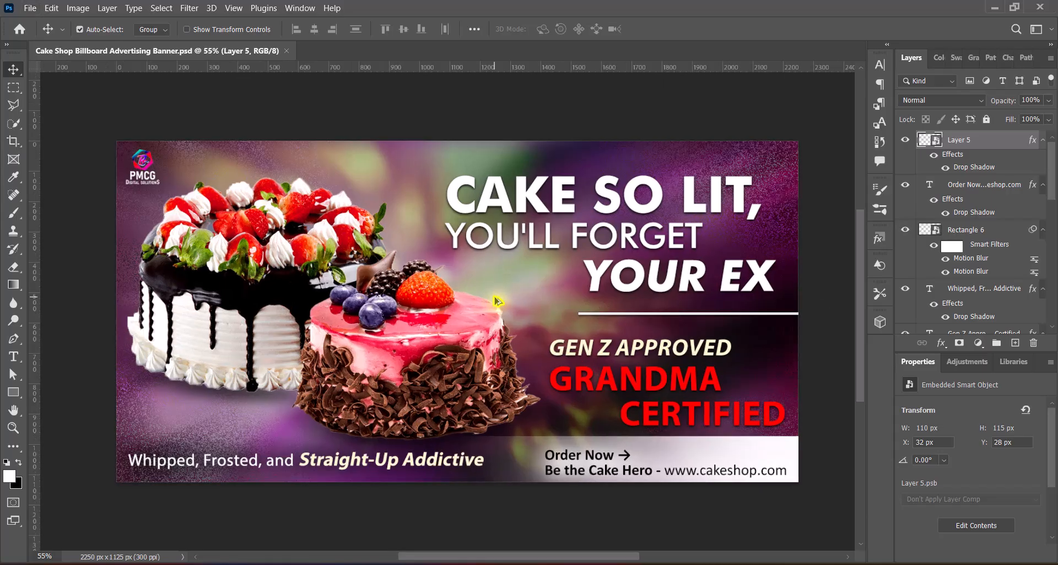